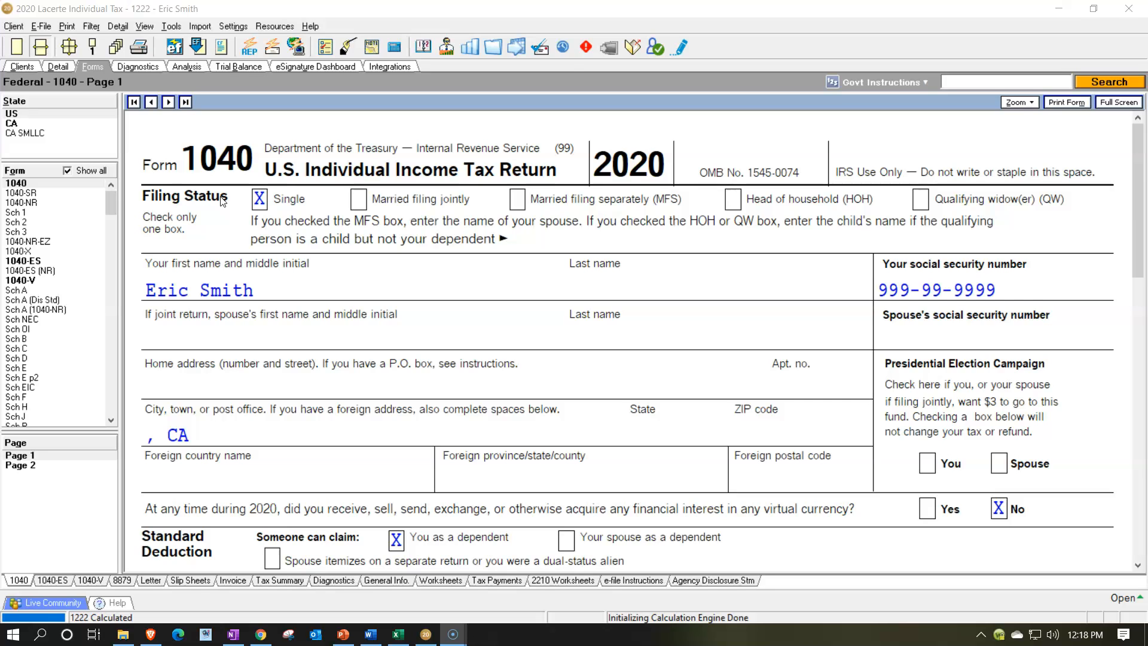
Review the Form 1099-B proceeds slide in PowerPoint, then return to the tax return
click(345, 643)
click(166, 450)
key(Down)
key(Down)
click(503, 399)
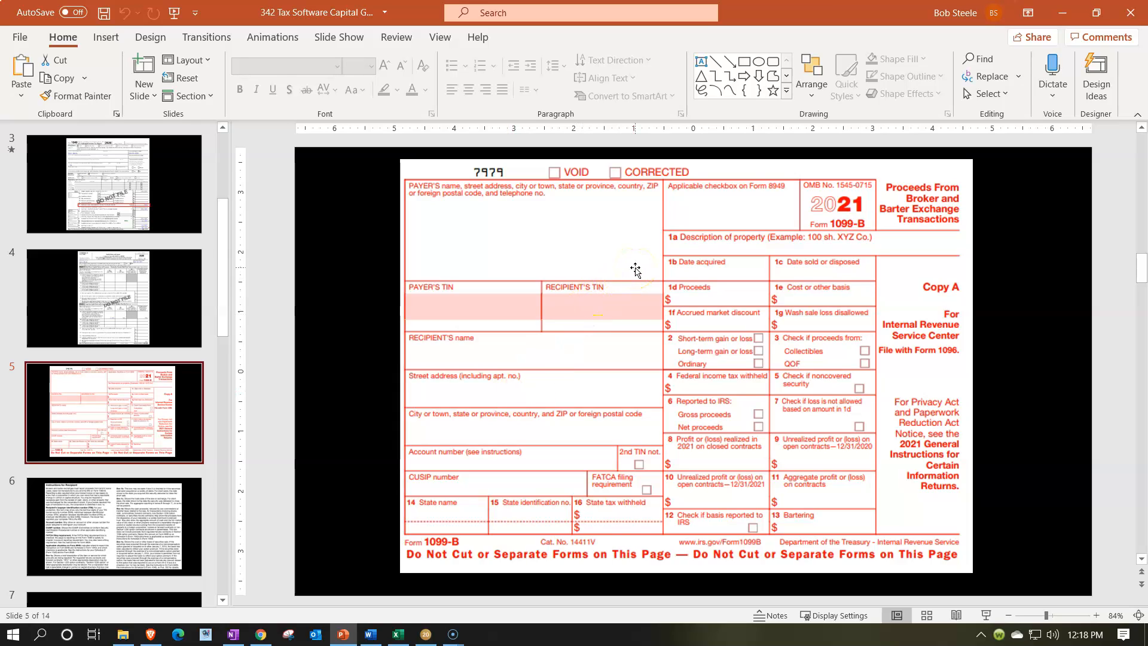
click(1055, 24)
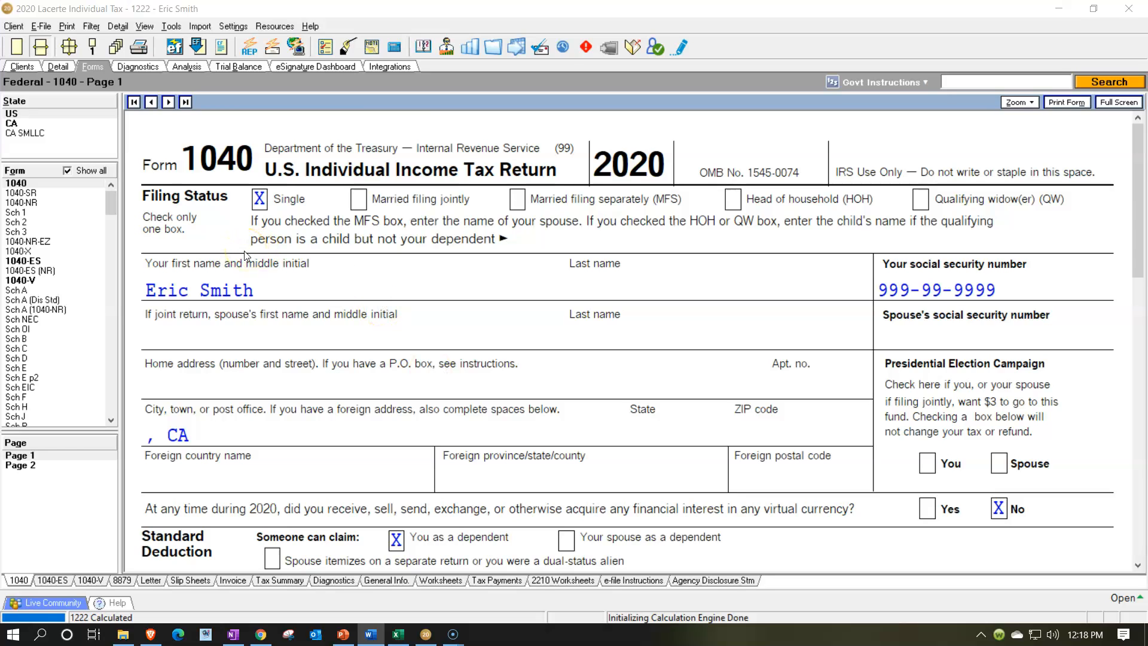
Scroll through Form 1040 page 1 to examine the income, deduction and taxable income lines
scroll(358, 299, down, 3)
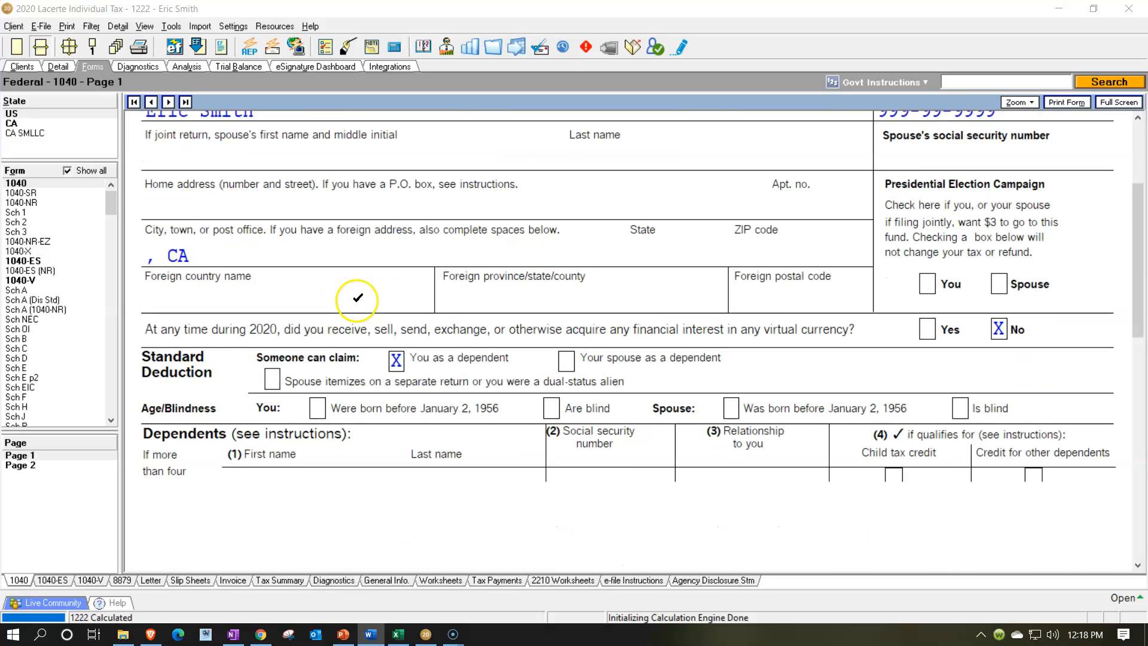
scroll(358, 297, down, 5)
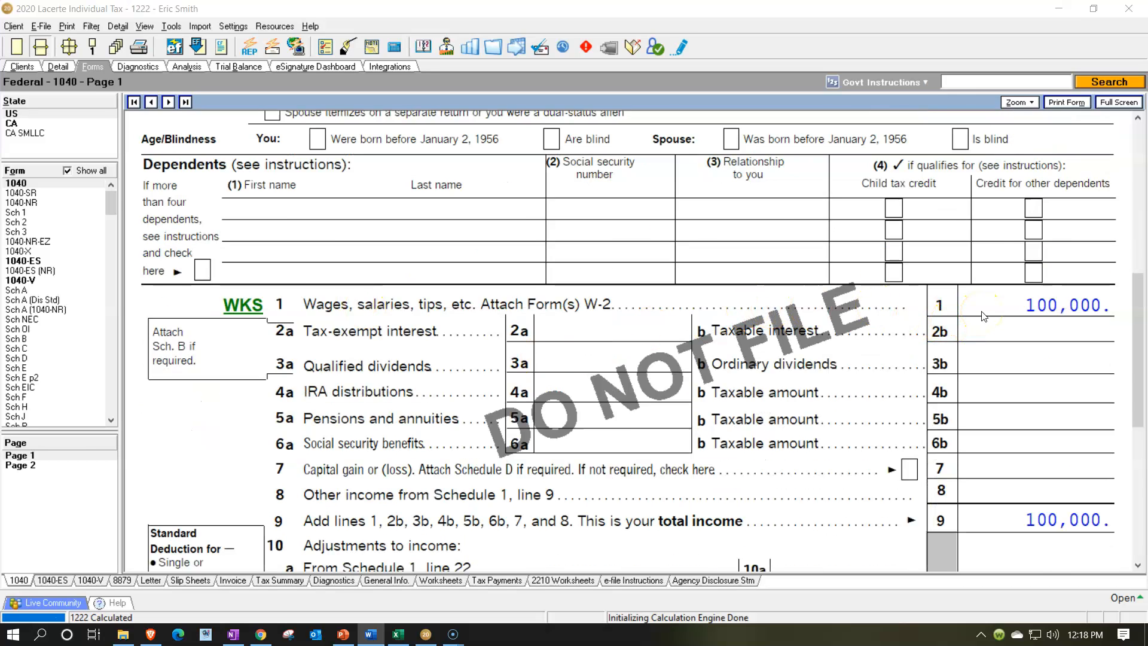
scroll(984, 316, down, 3)
click(893, 477)
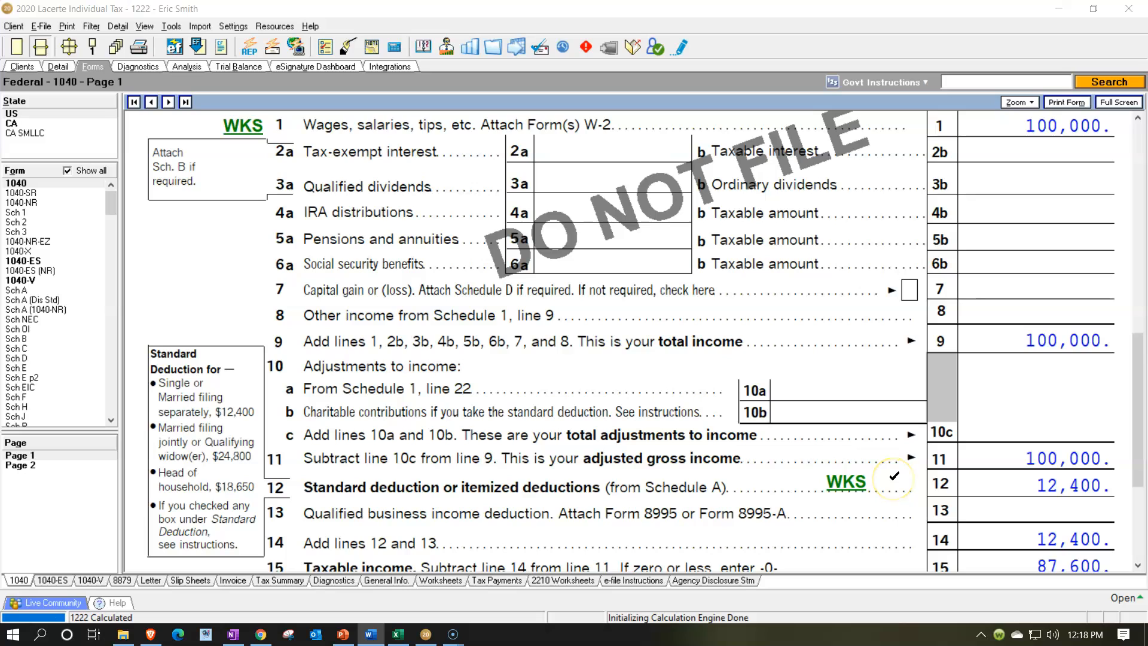
scroll(894, 477, down, 2)
click(950, 478)
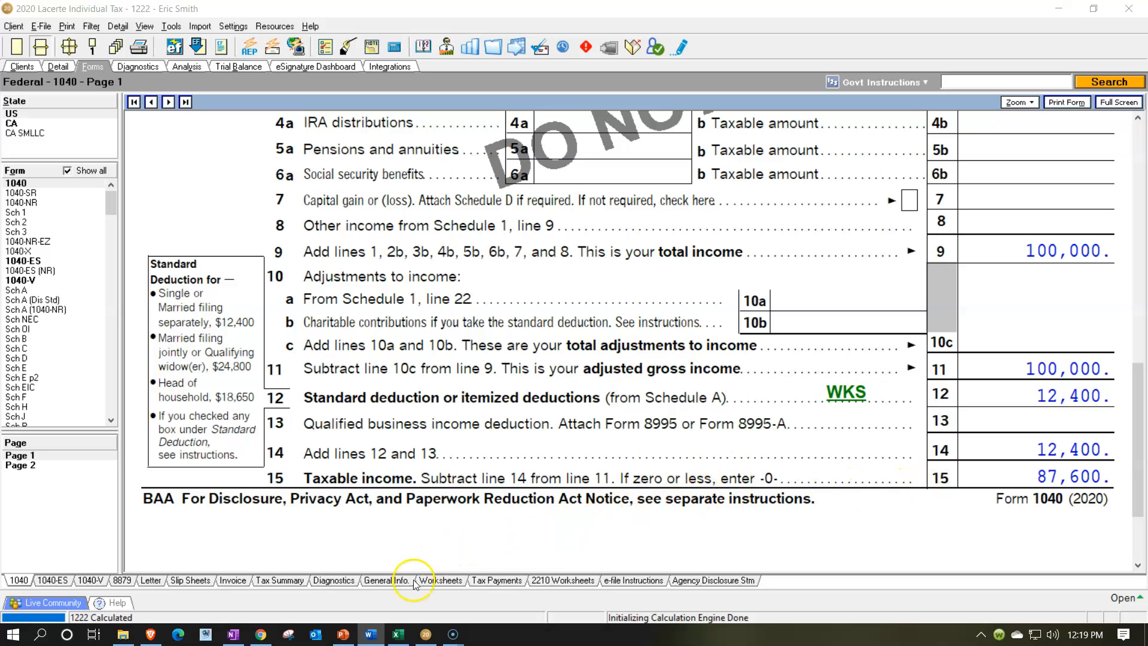
Switch to the Excel tax worksheet and inspect the income, standard deduction and taxable income formulas
click(398, 636)
click(385, 452)
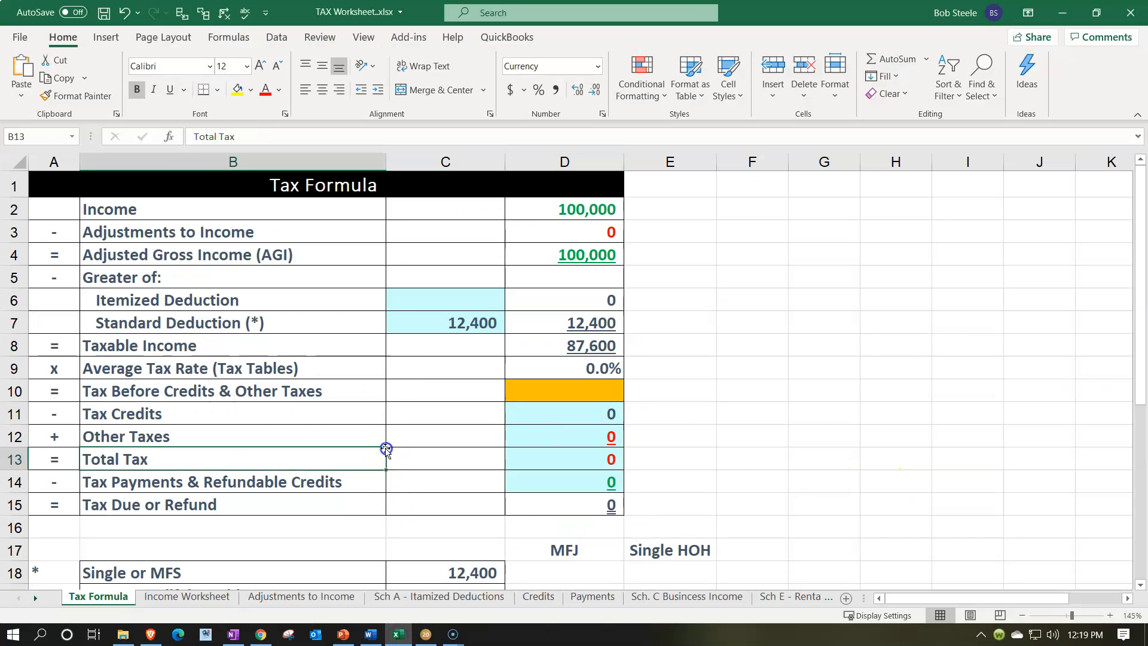
click(539, 215)
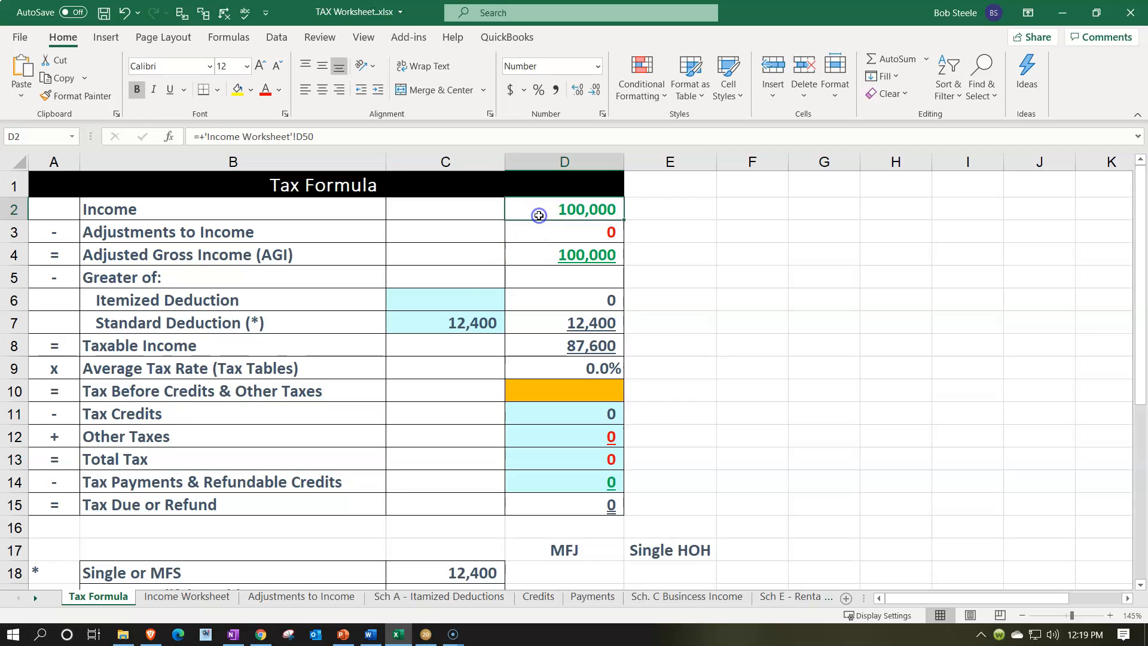
click(447, 317)
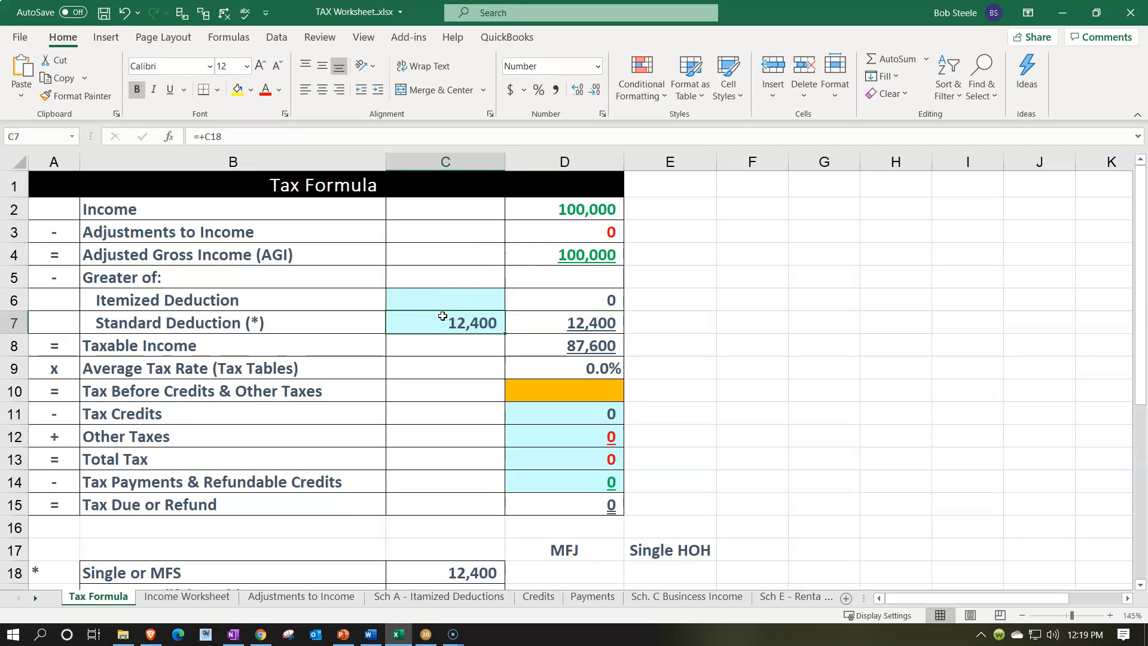
click(544, 344)
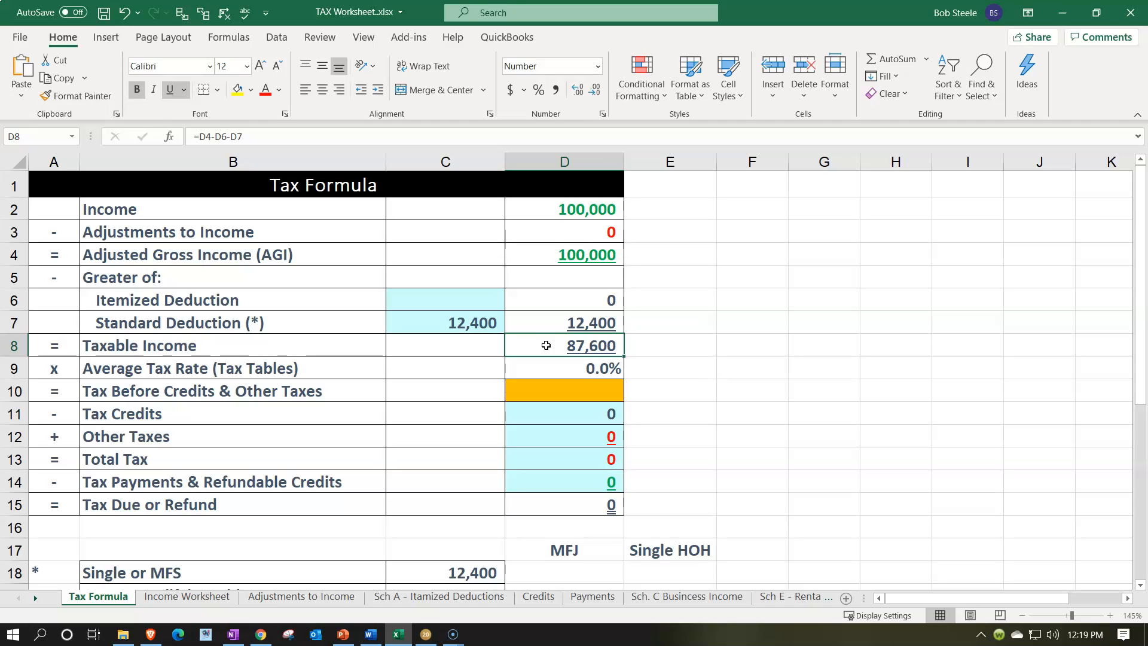
Return to the tax software and open page 2 of Form 1040 to examine the tax line
click(426, 636)
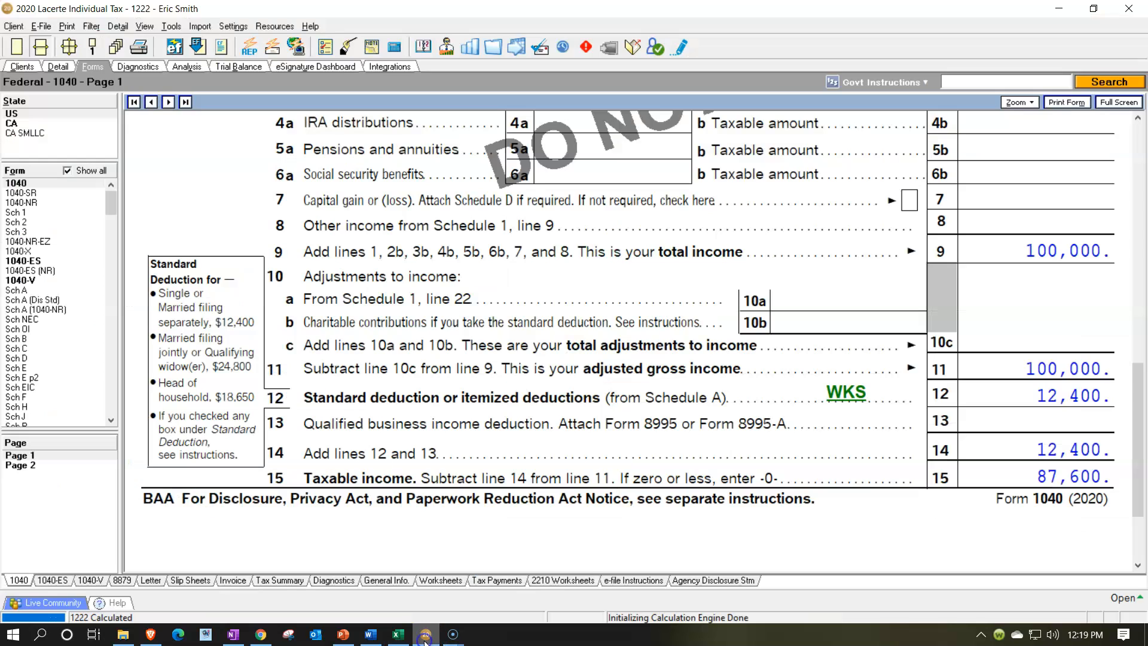
click(49, 465)
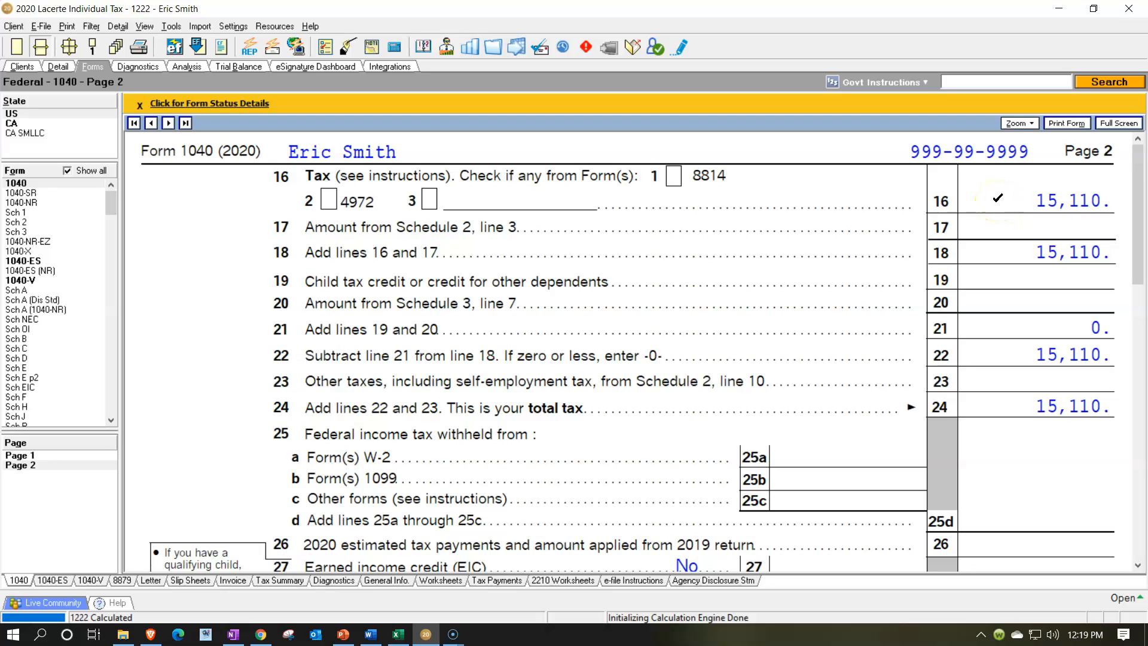
In the Excel tax worksheet, enter 15110 as the Tax Before Credits & Other Taxes amount
click(398, 635)
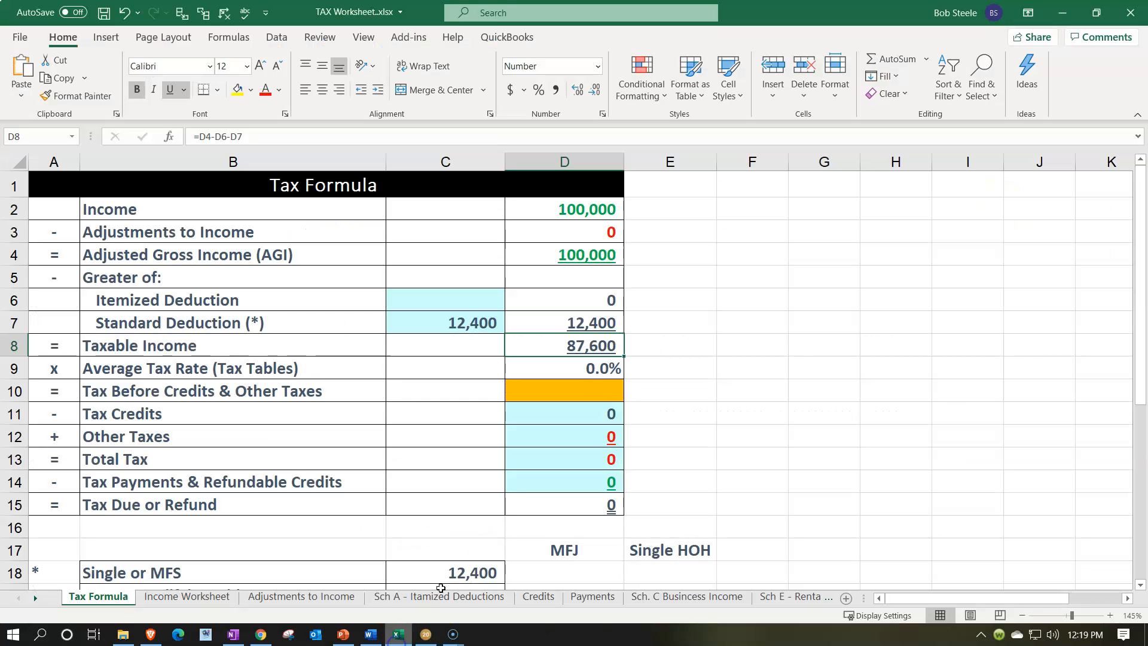
click(568, 390)
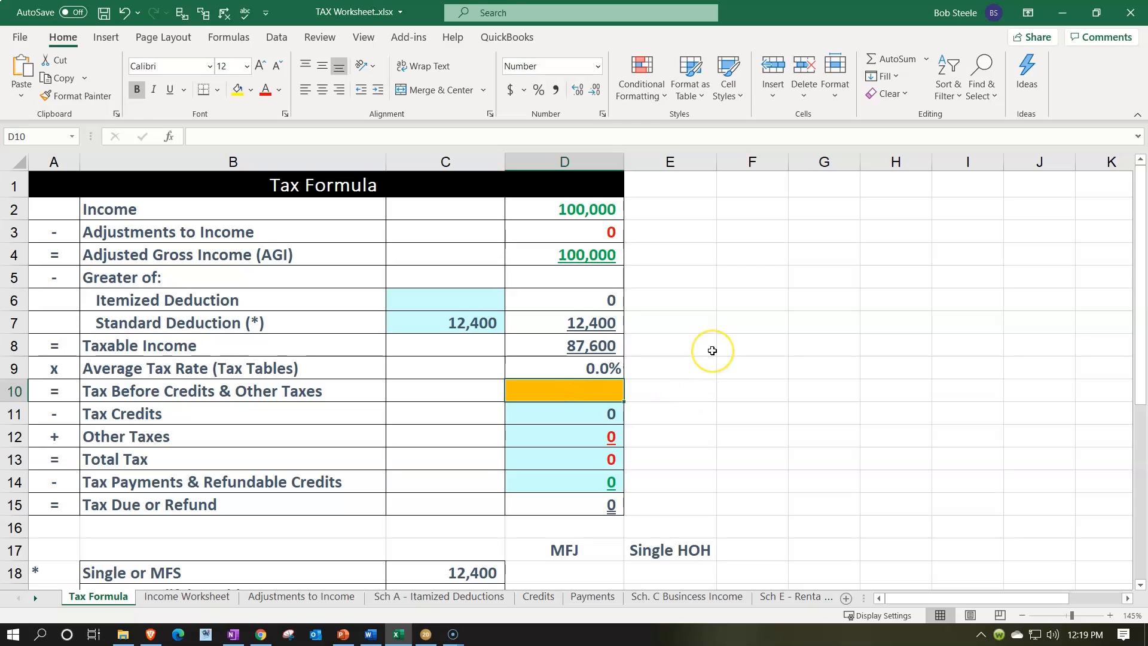
text(15110)
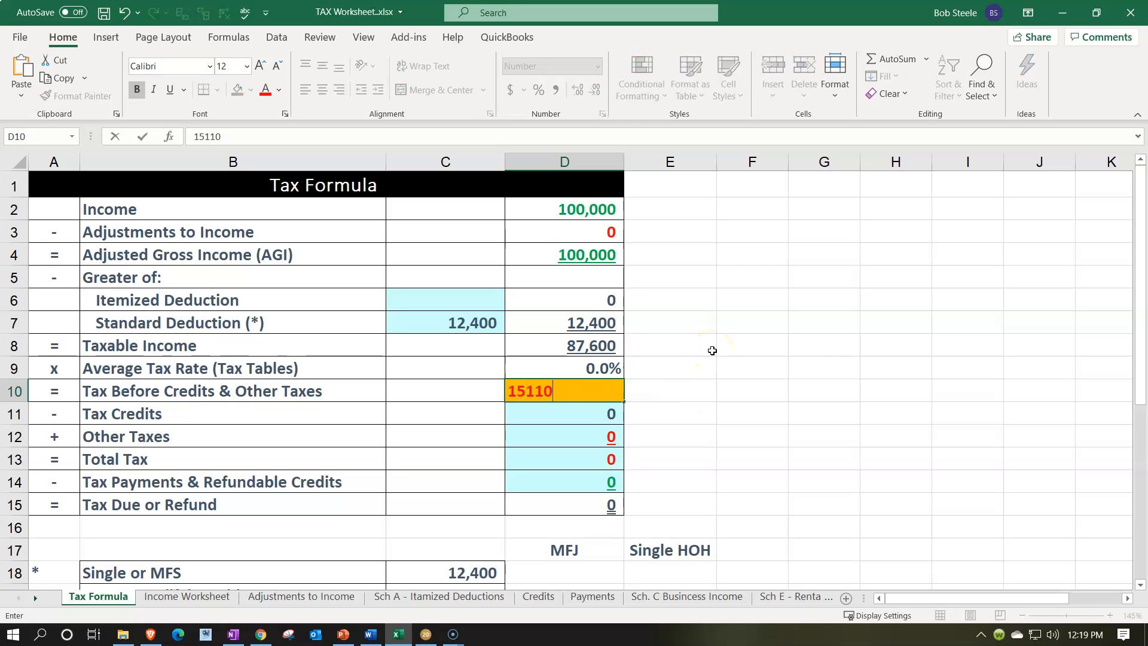
key(Return)
Return to the tax software and scroll through Form 1040 page 1 income lines
click(431, 638)
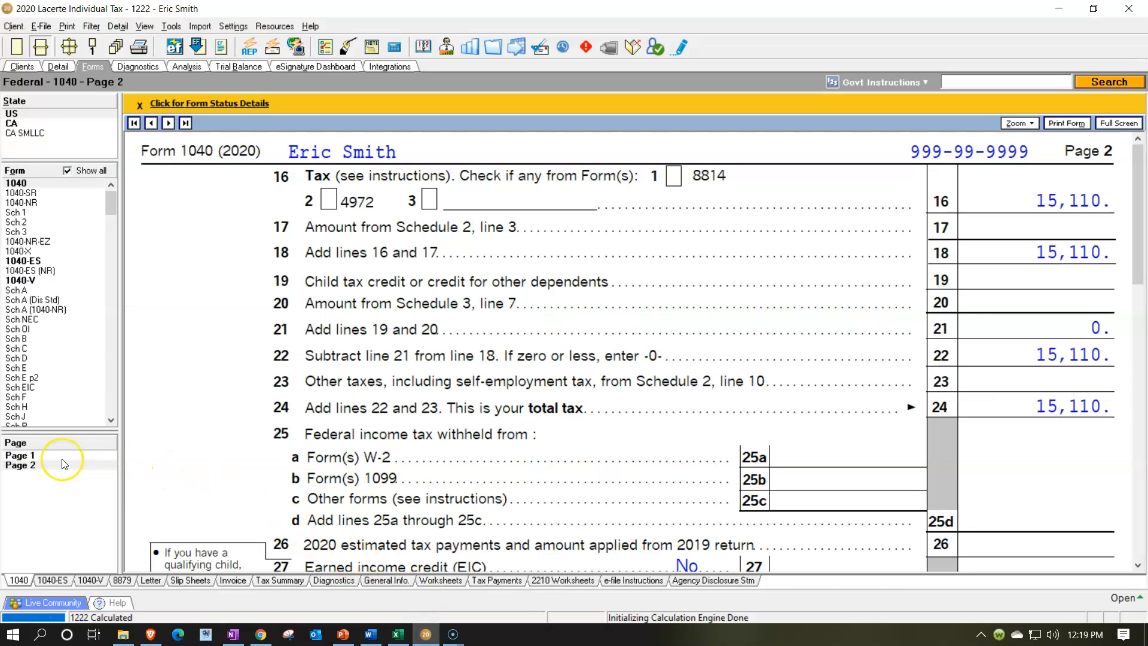
click(51, 455)
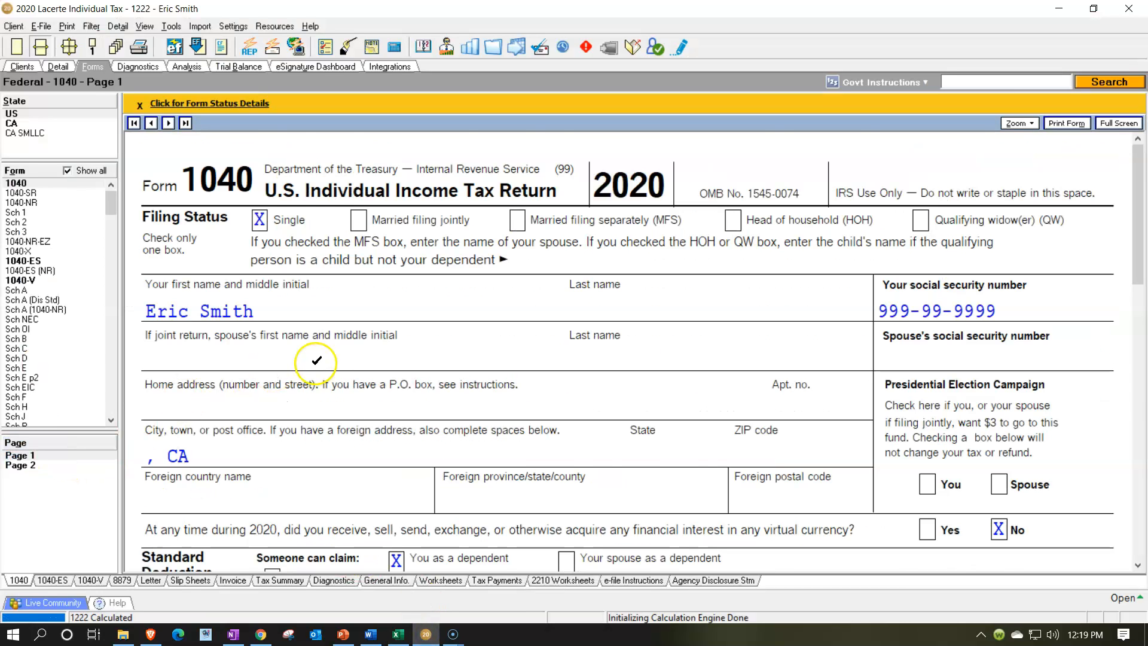
scroll(316, 360, down, 10)
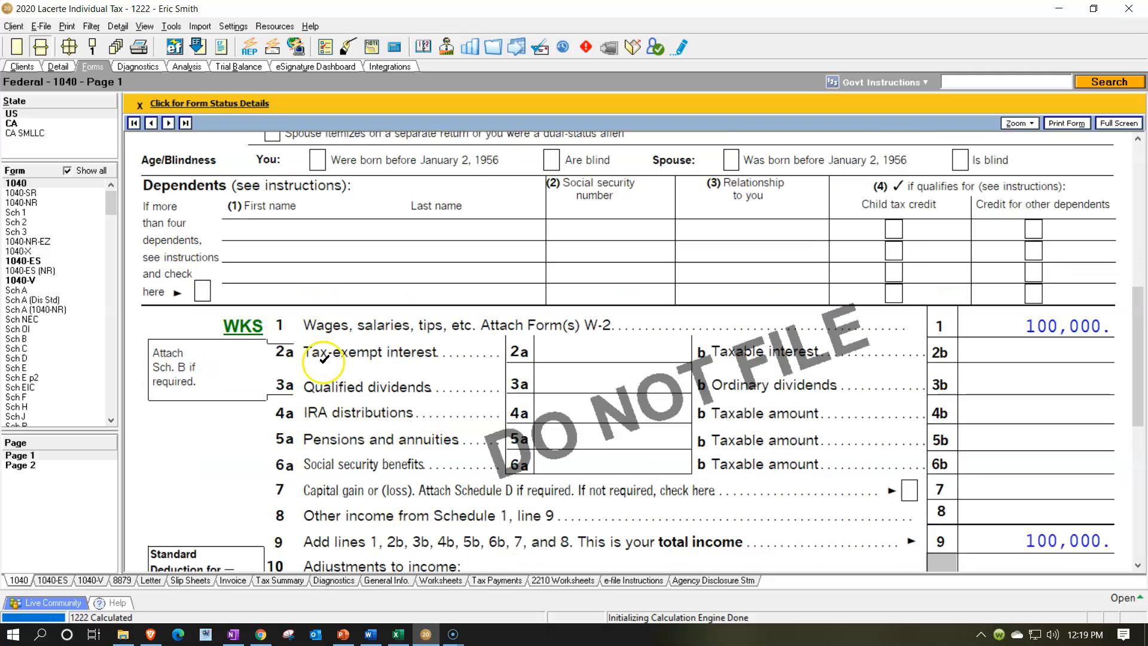
scroll(323, 359, down, 3)
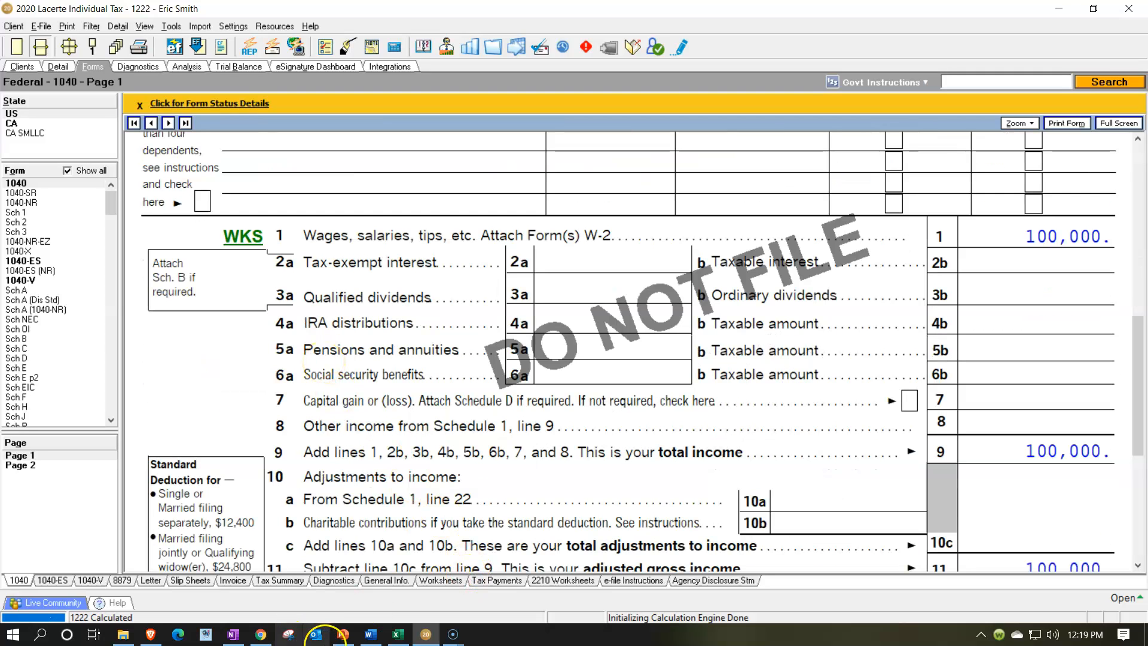
Open Schedule D and examine its short-term and long-term capital gains and losses sections
click(350, 637)
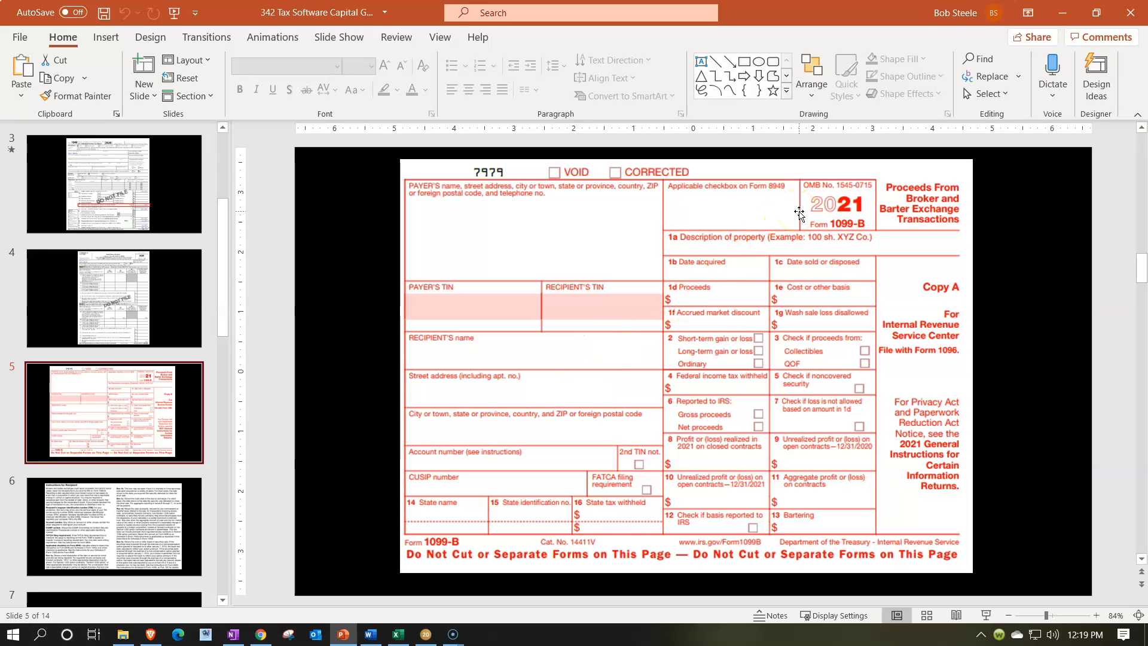
click(342, 636)
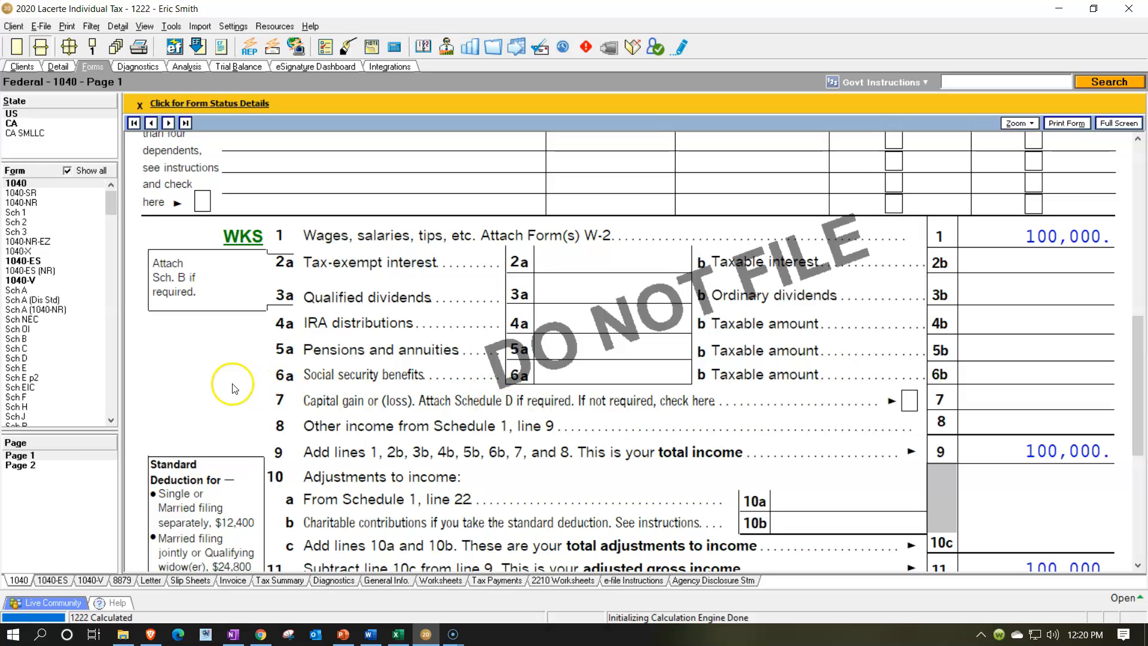
click(36, 358)
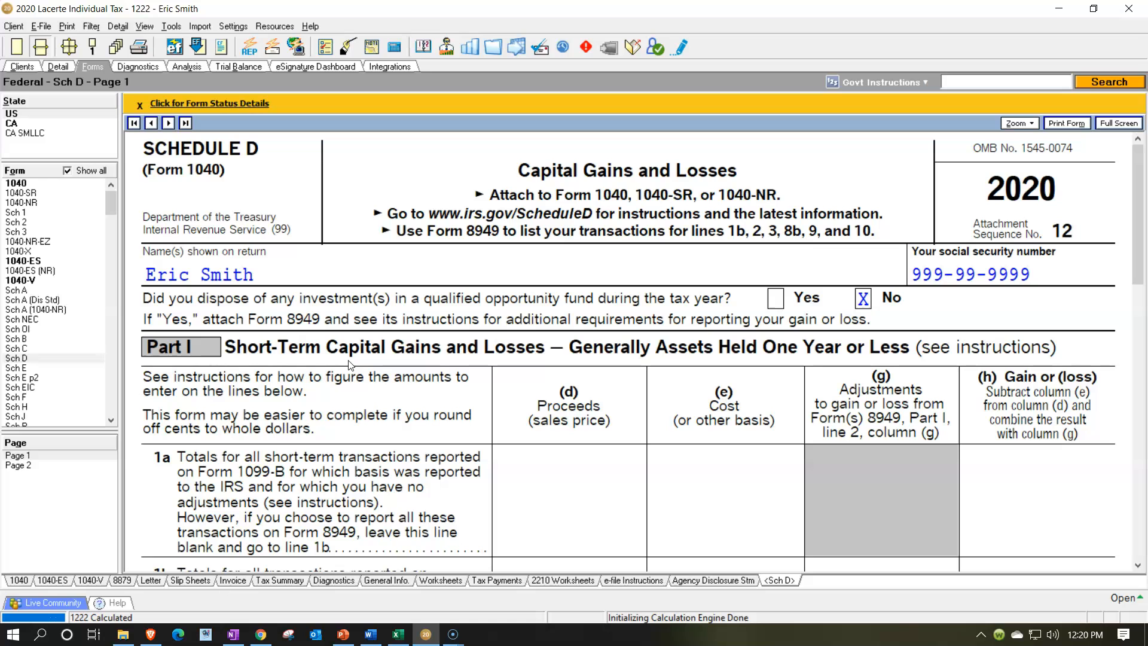
scroll(347, 341, down, 6)
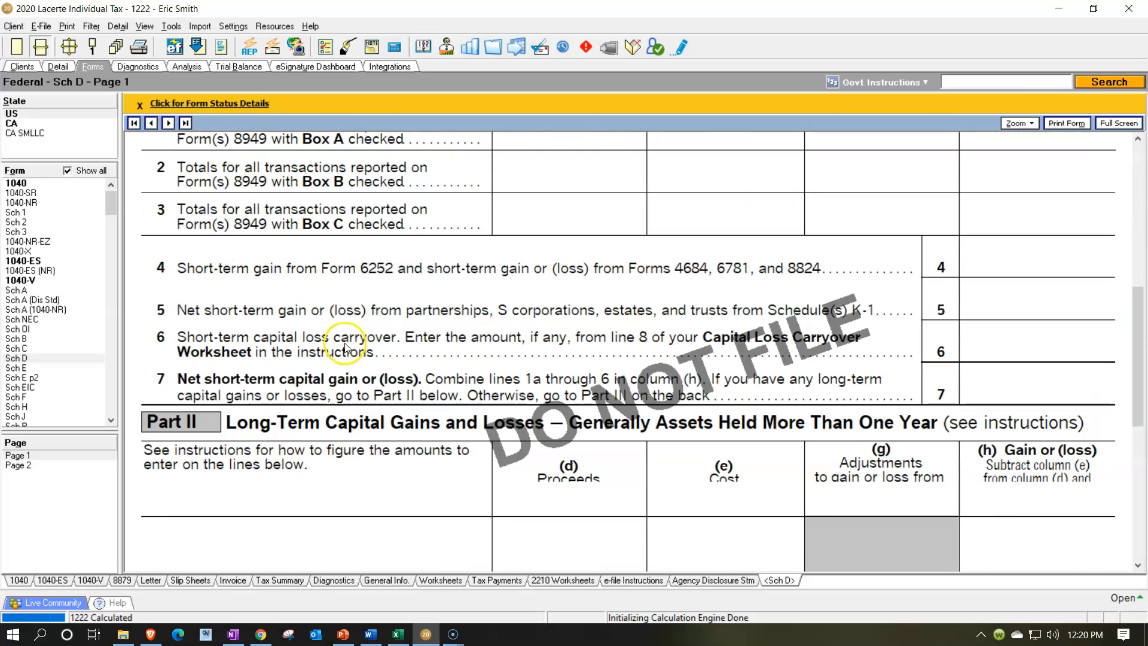
scroll(349, 452, down, 3)
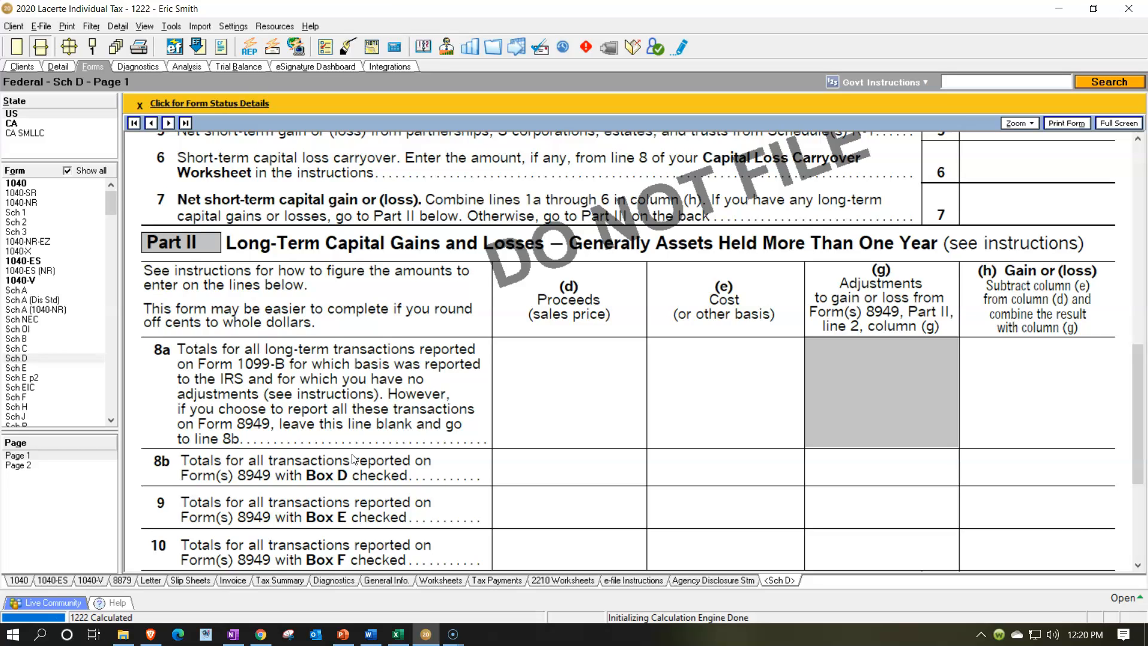
click(359, 459)
scroll(359, 458, up, 10)
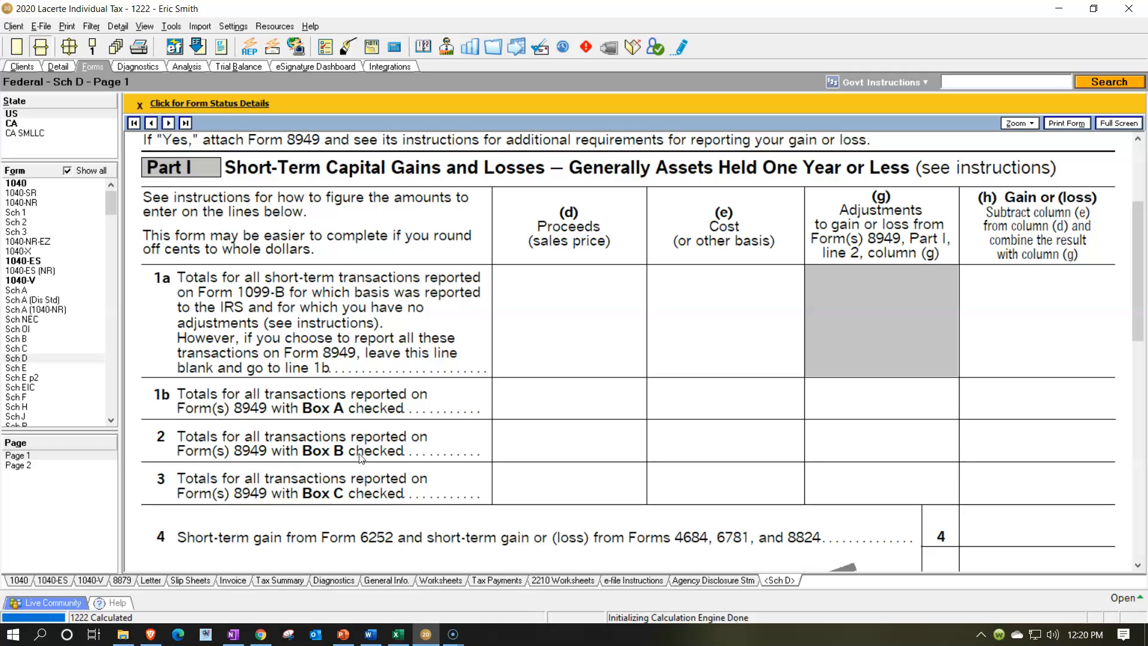
click(367, 352)
Open the Dispositions (Schedule D, 4797, etc.) input screen from the Income section of the detail view
click(60, 69)
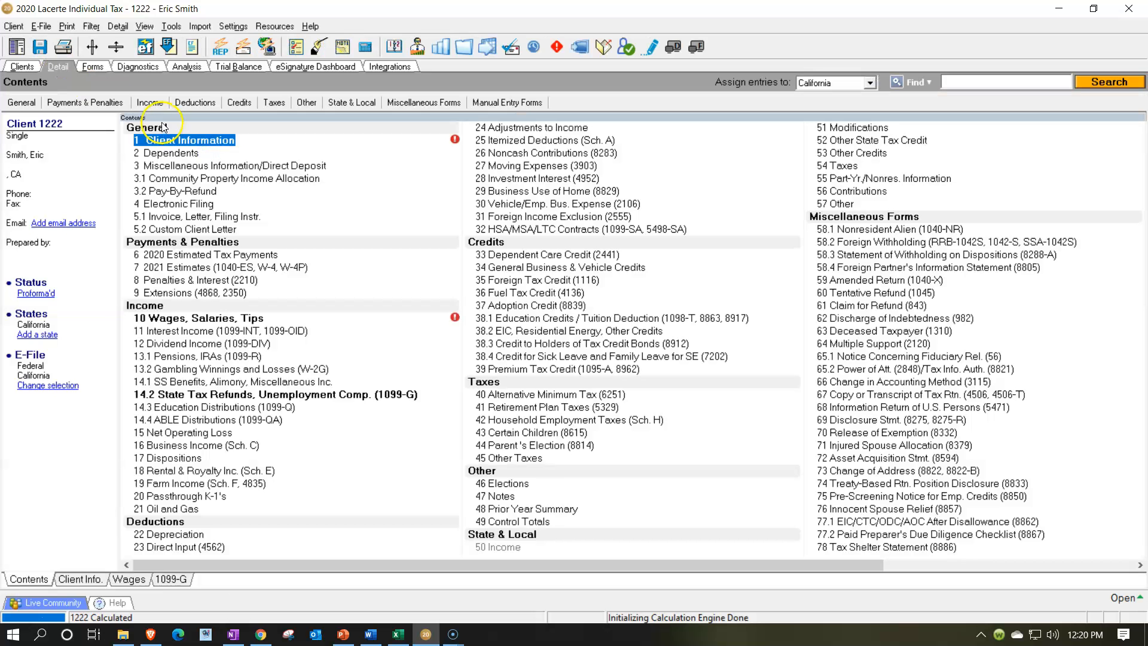
click(151, 103)
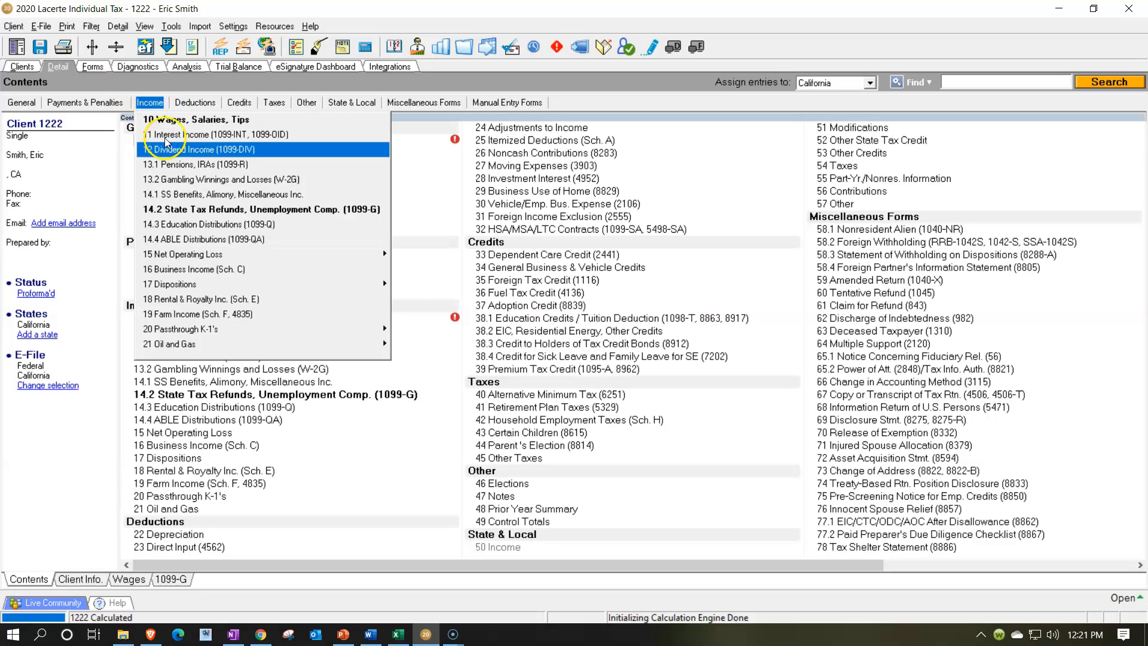
click(404, 298)
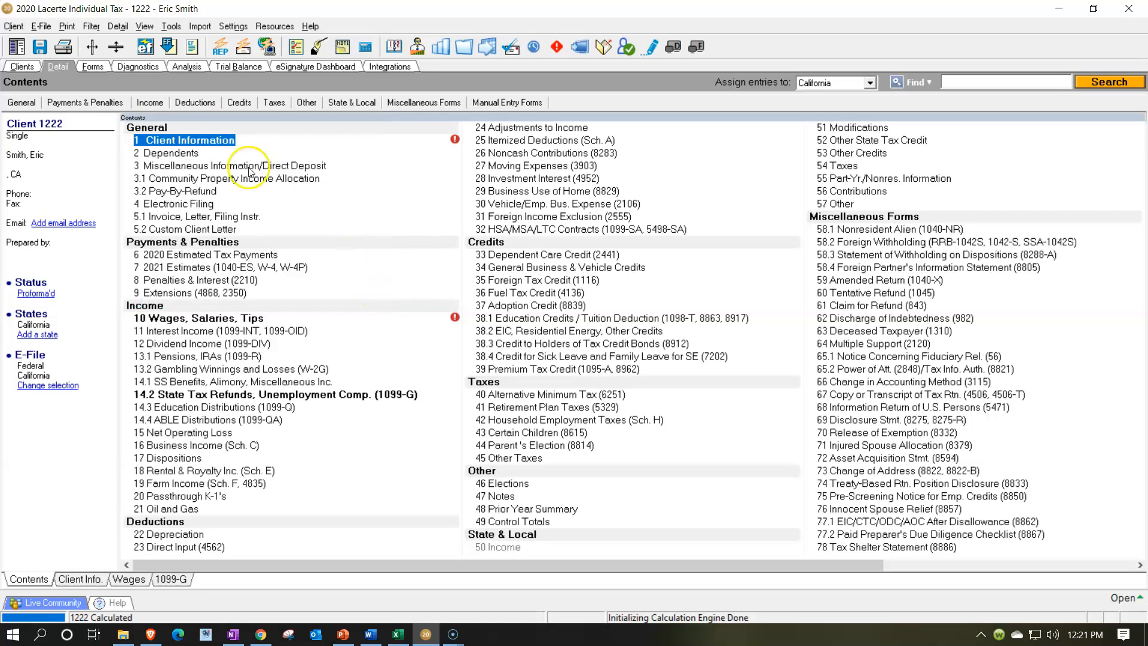
click(149, 103)
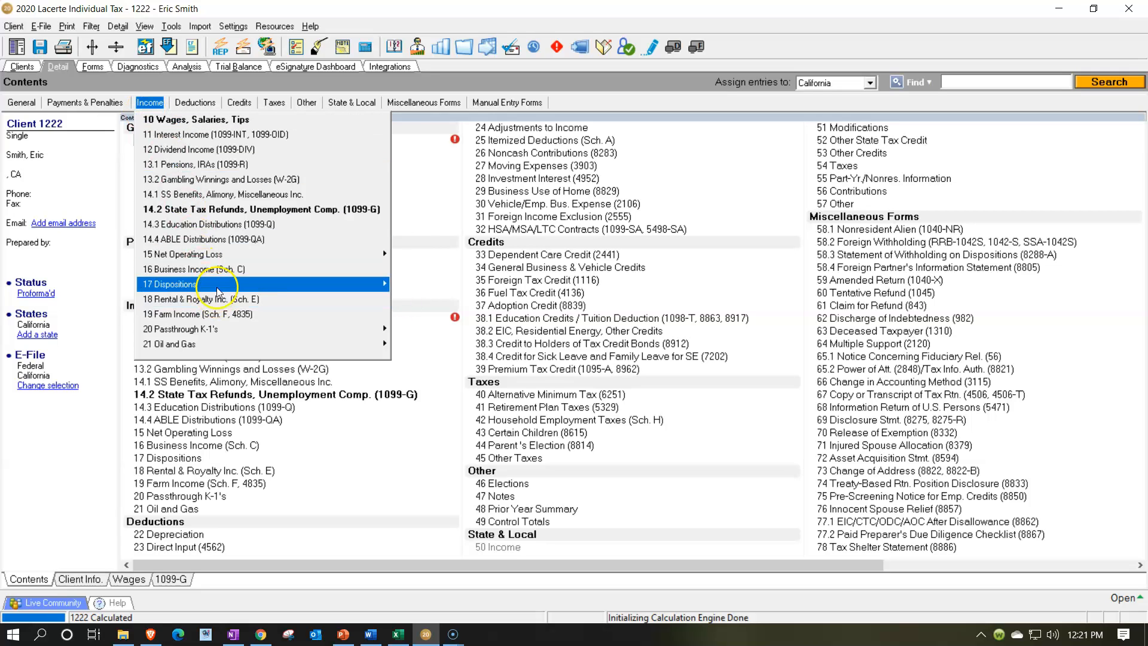
mouse_move(267, 284)
click(405, 285)
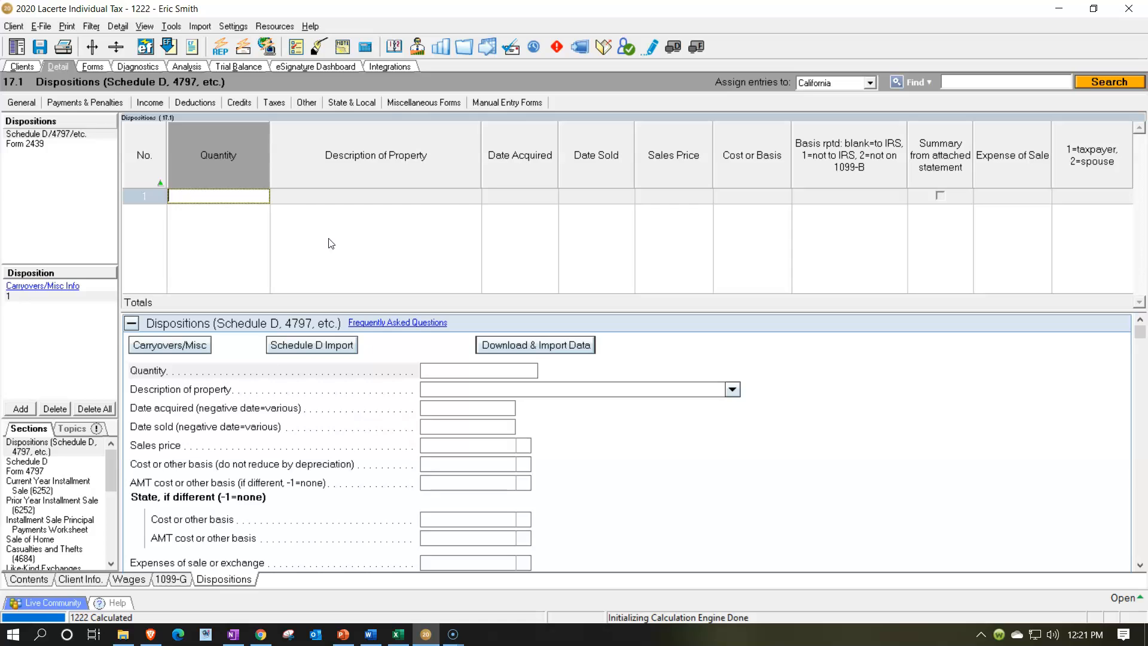
click(223, 196)
Switch to the Form 1099-B slide in PowerPoint and back to the Dispositions screen
click(343, 634)
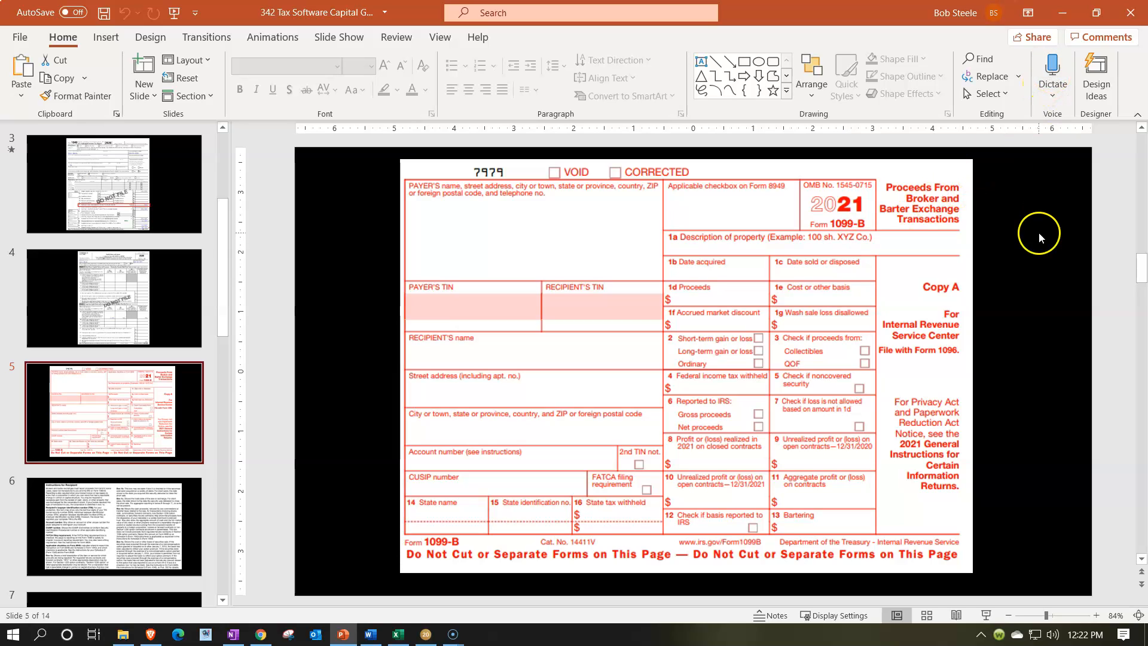
click(1063, 12)
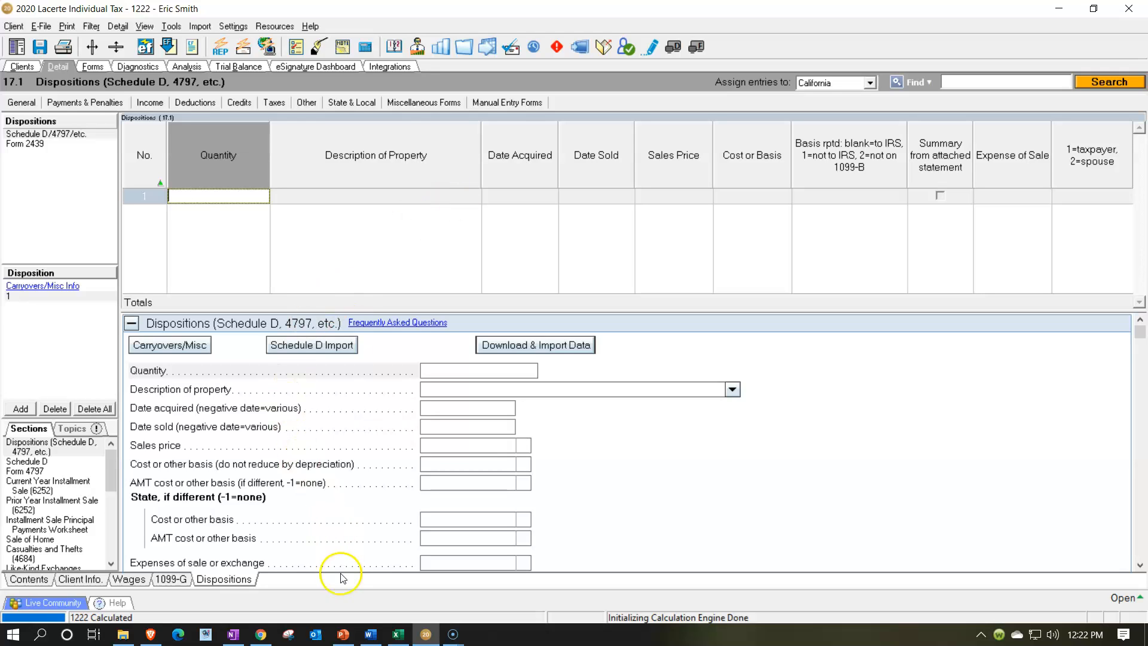
click(345, 637)
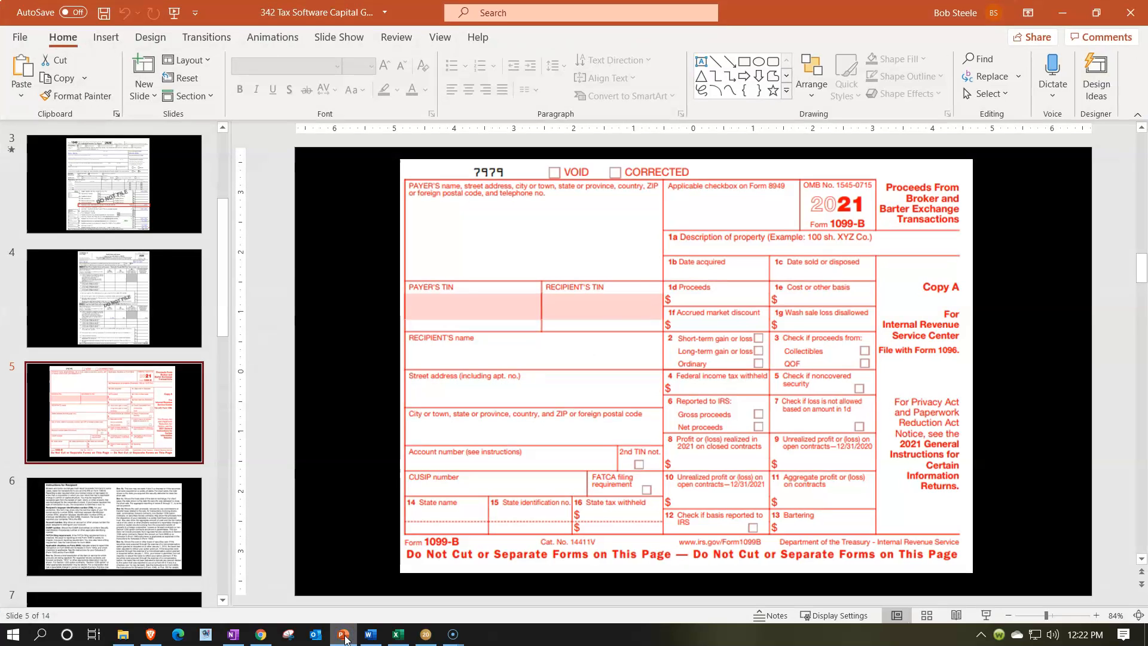
click(345, 636)
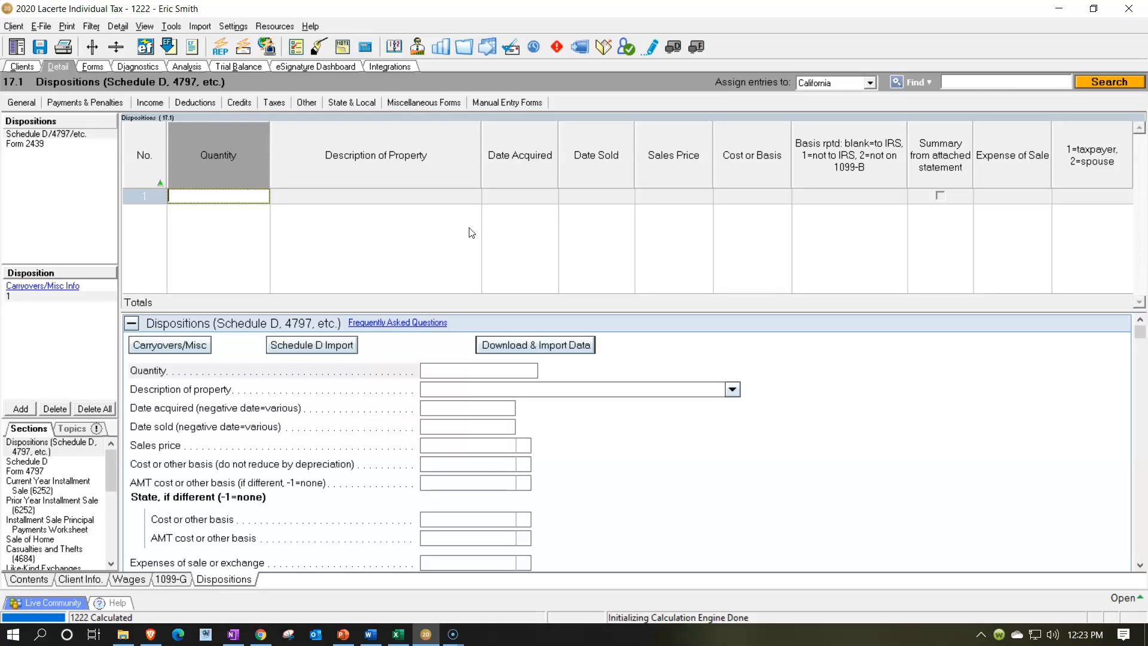
Enter a quantity of 10 and the description Stock 1 for the first disposition
text(10)
key(Tab)
text(Stock)
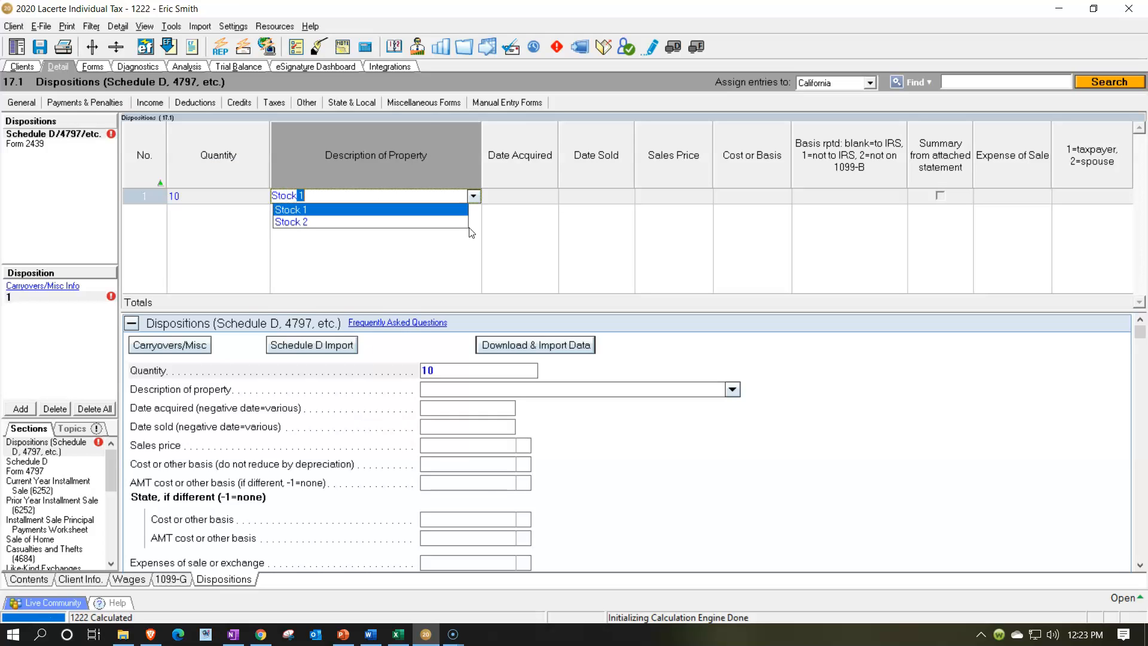
key(Tab)
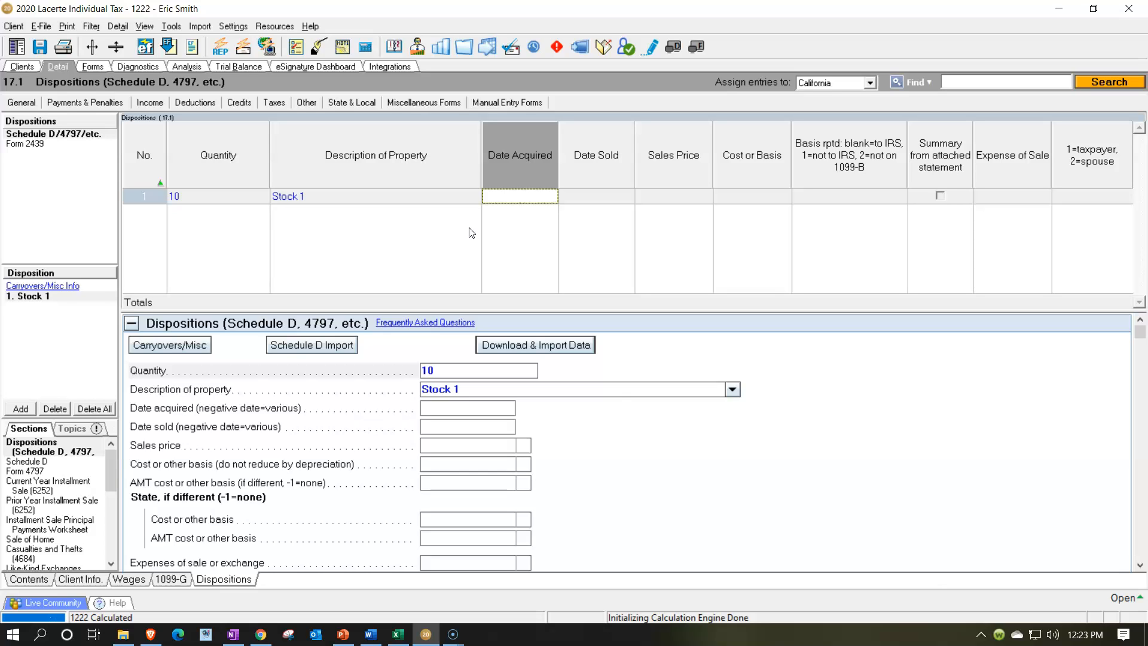
Set the date acquired to 1/1/2000 and the date sold to 6/15/2020 for Stock 1
text(010100)
key(Tab)
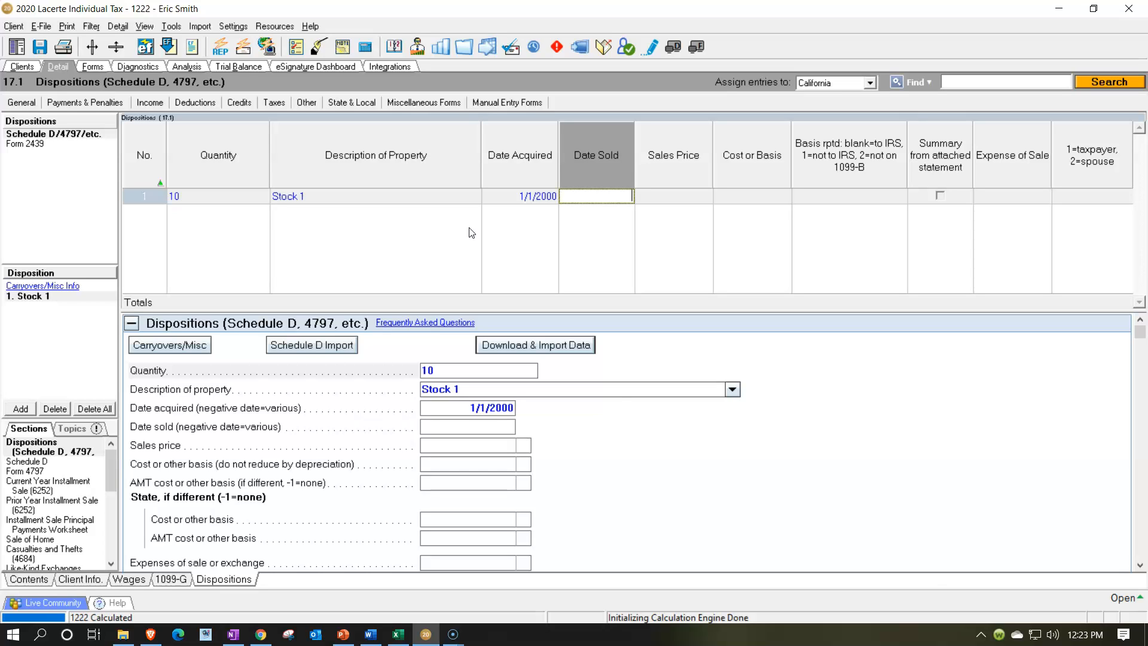
text(061520)
key(Tab)
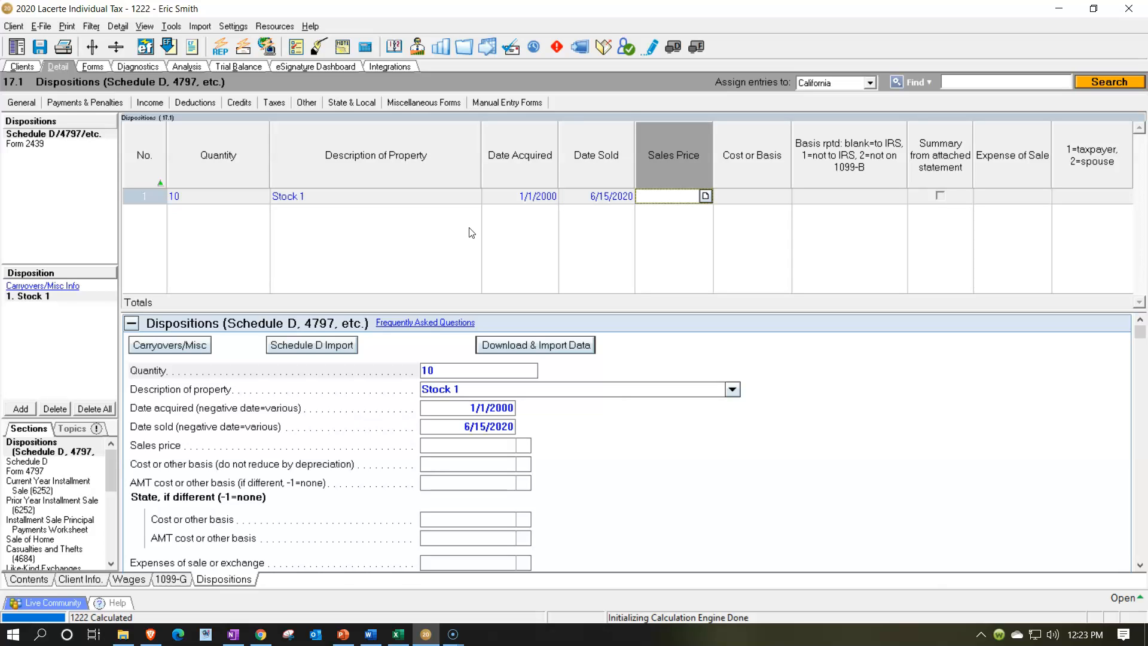
Checking the Form 1099-B slide, set Stock 1's sales price to 5,000 and its cost or basis to 4,000
click(343, 635)
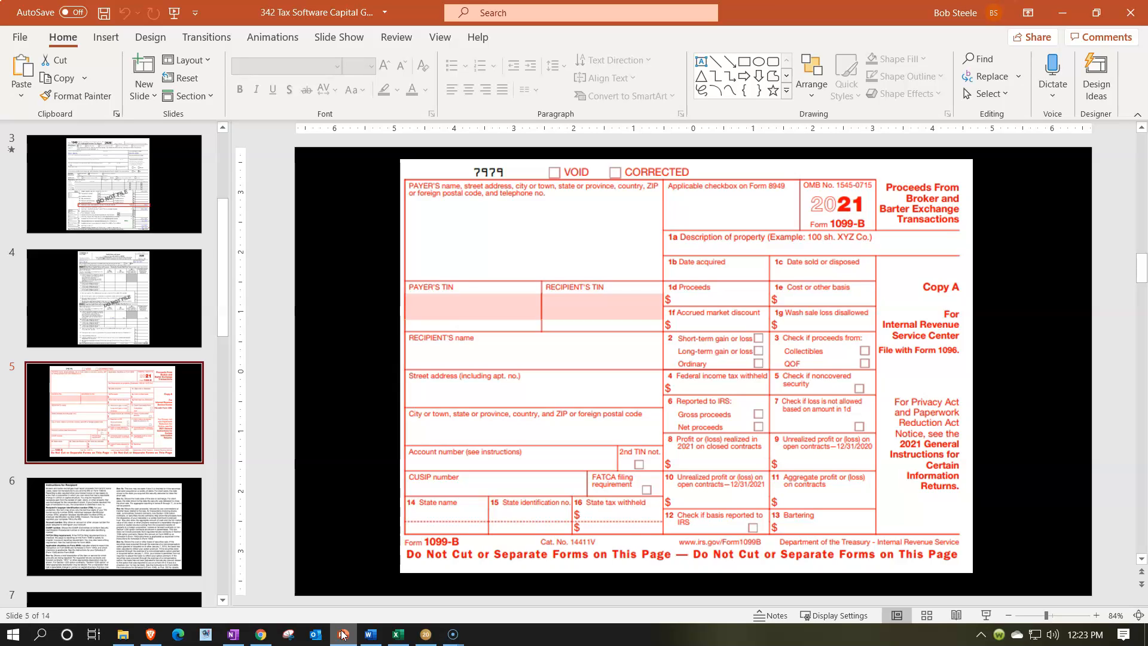
click(343, 633)
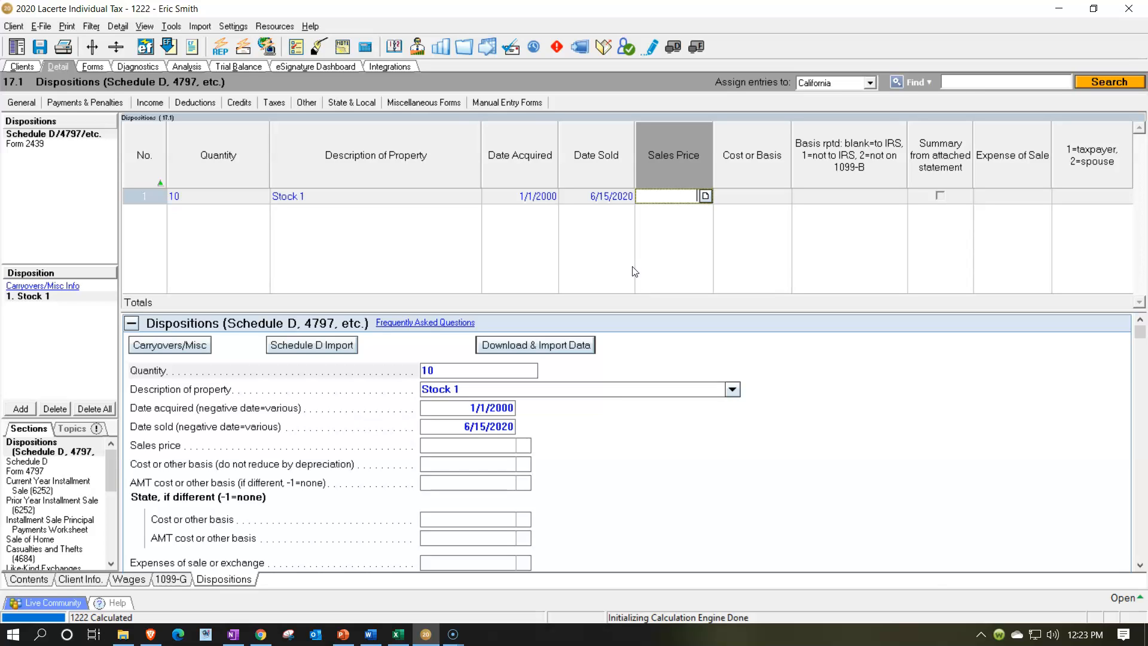
text(5000)
key(Tab)
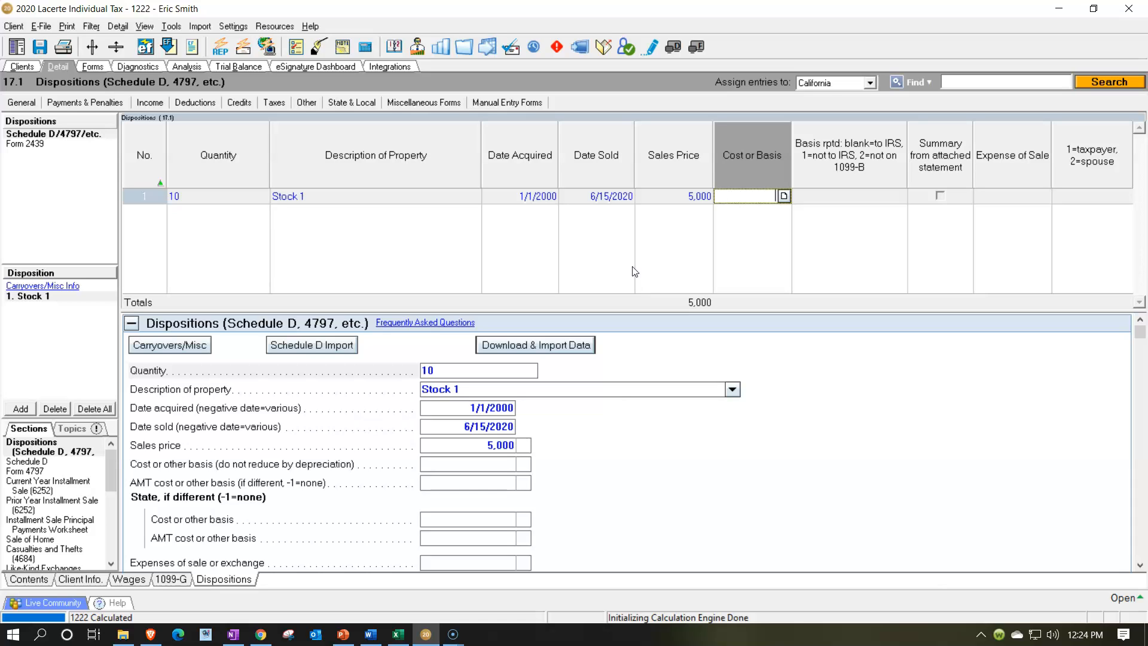
text(4000)
key(Tab)
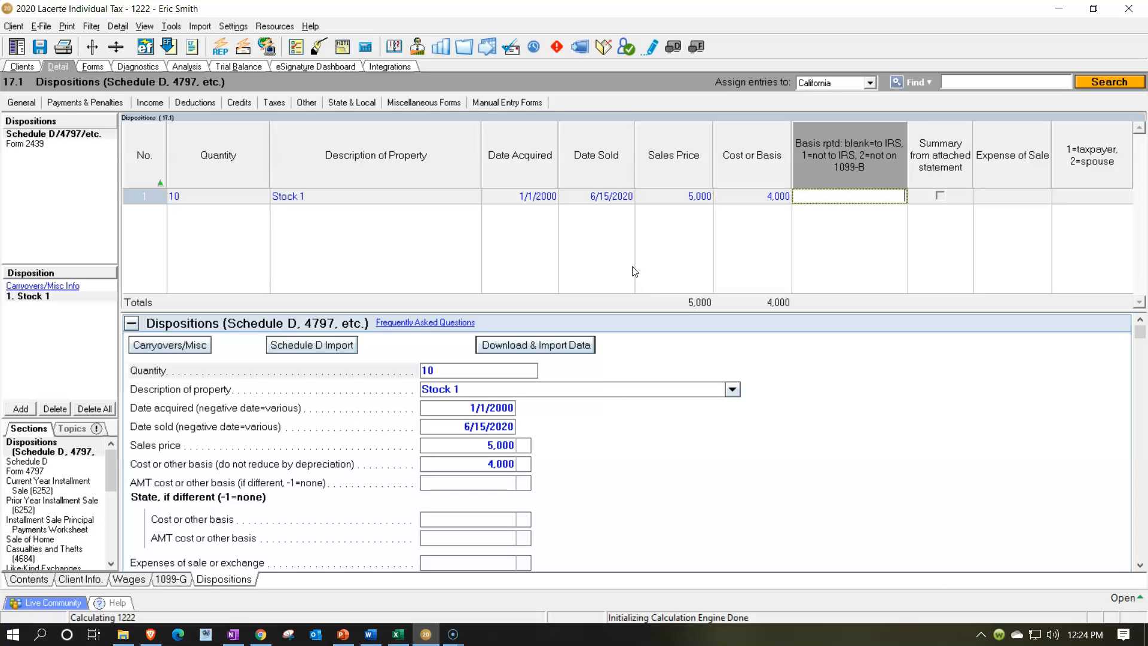
key(Tab)
key(Tab)
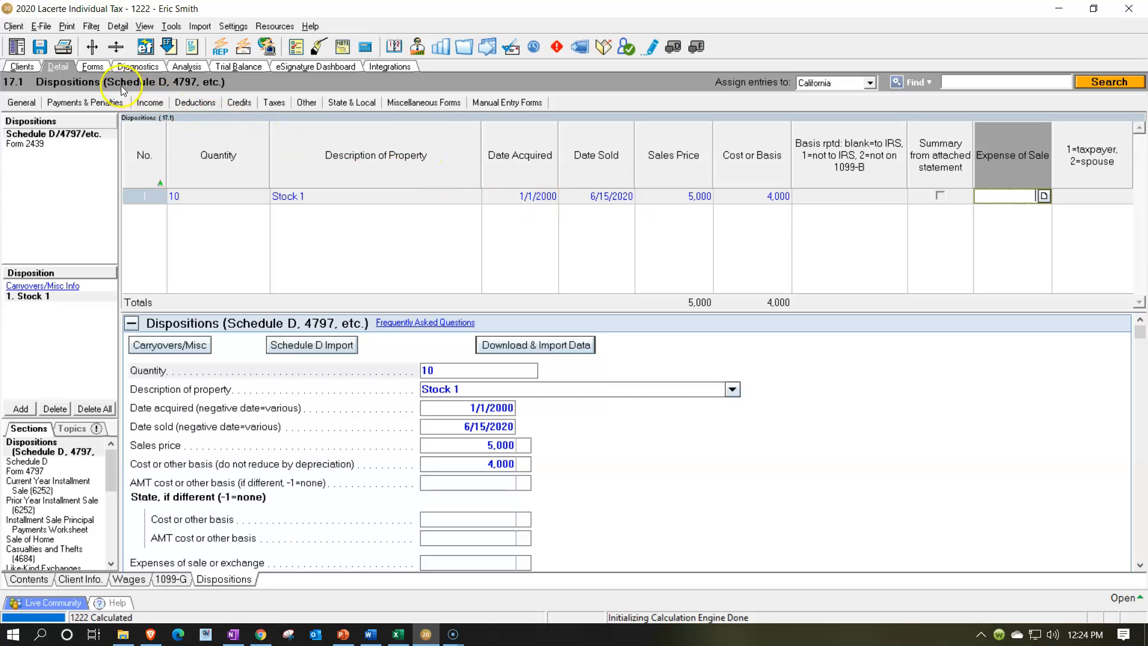
Open Schedule D in forms view and review its long-term gain lines and Part III summary
click(95, 66)
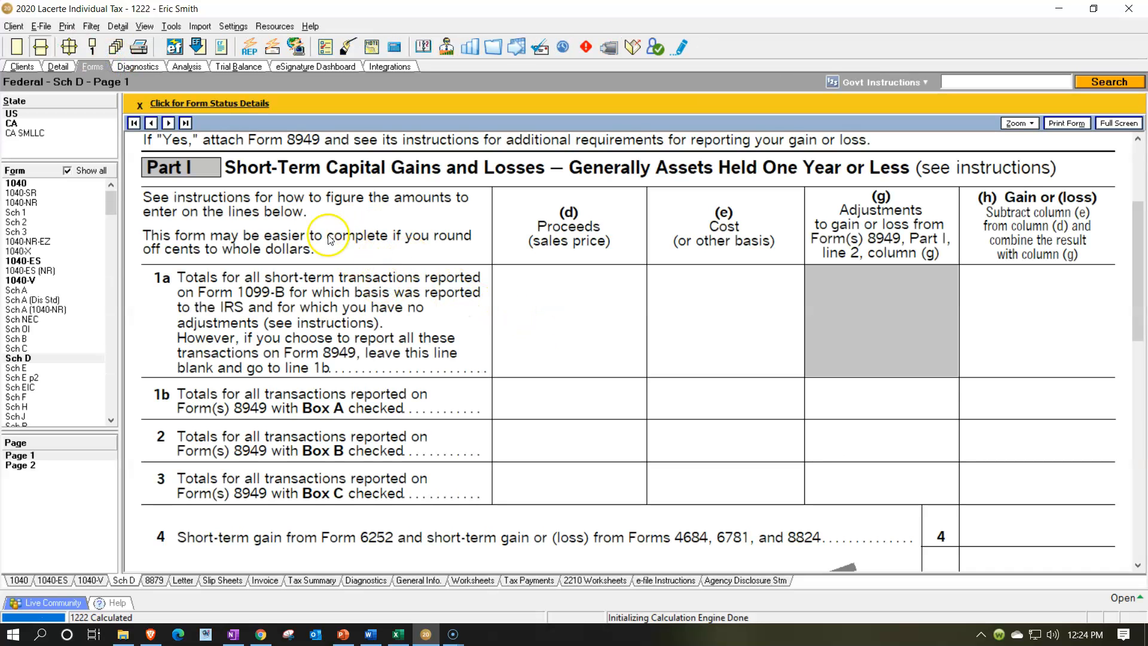
click(73, 175)
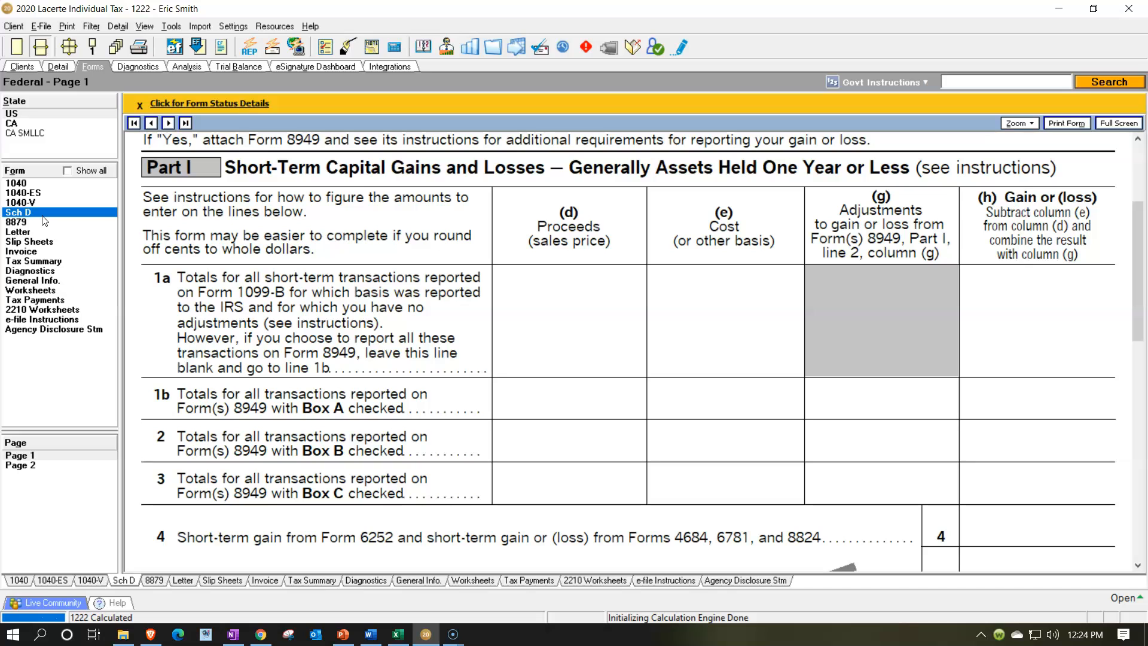
scroll(499, 383, down, 8)
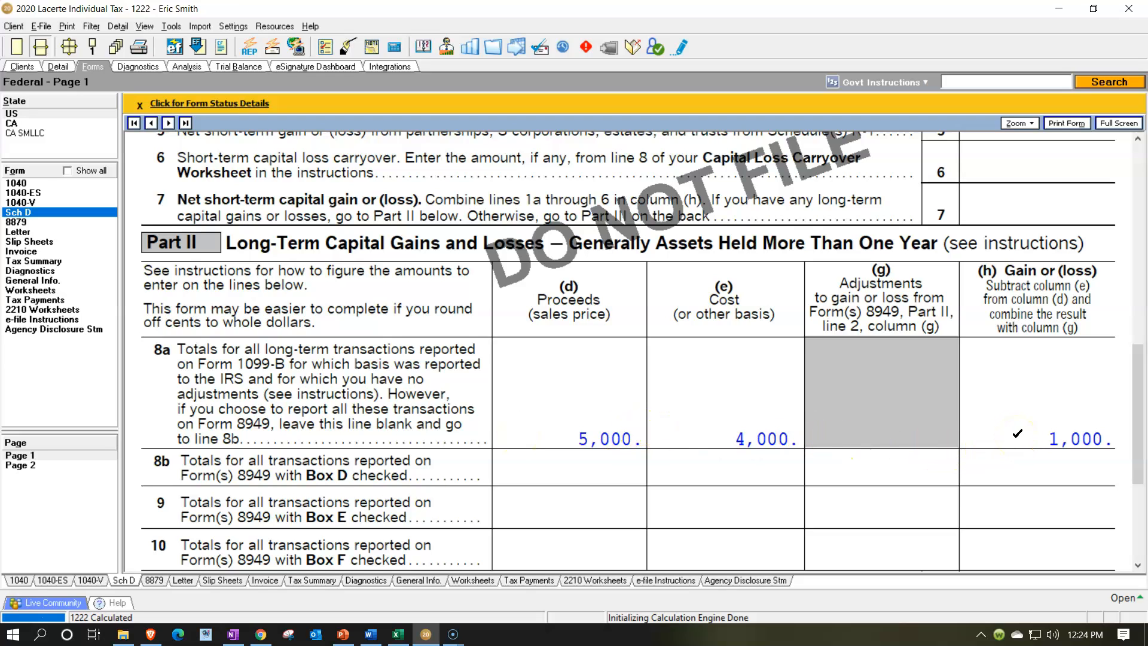
scroll(1017, 434, down, 4)
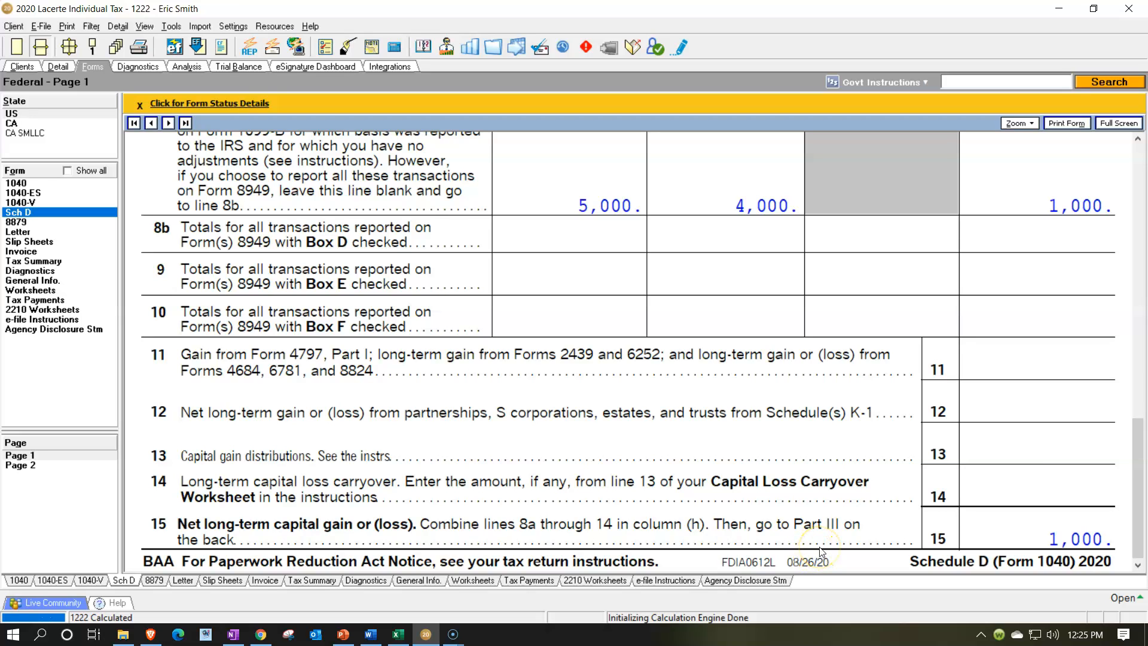
click(21, 465)
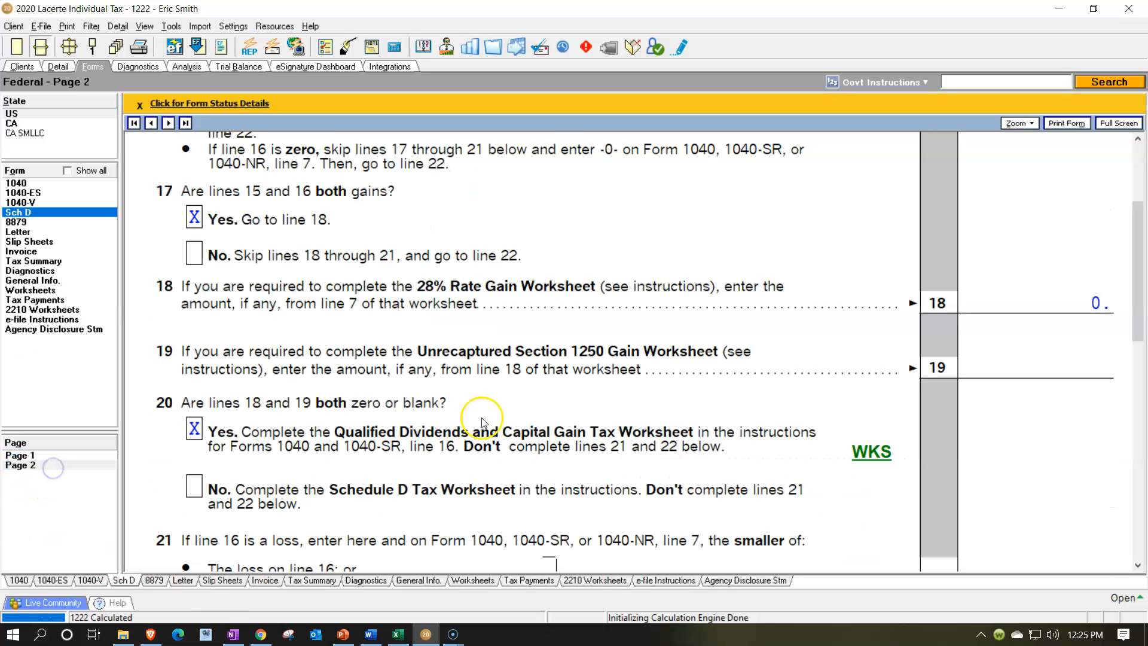
scroll(494, 419, down, 5)
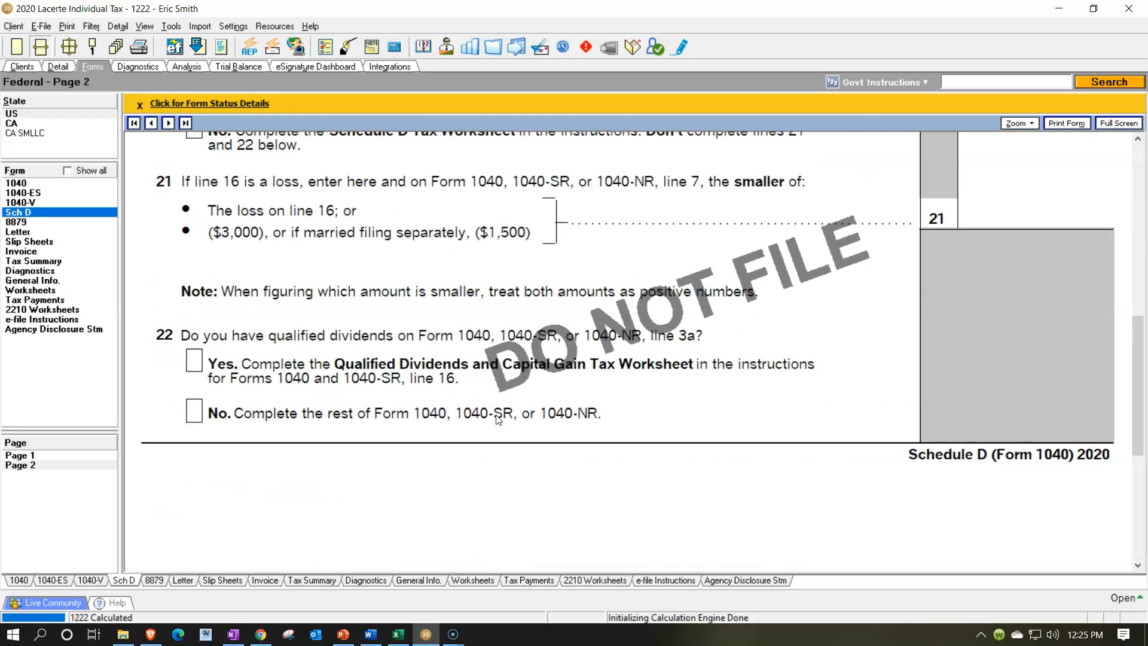
scroll(495, 419, up, 8)
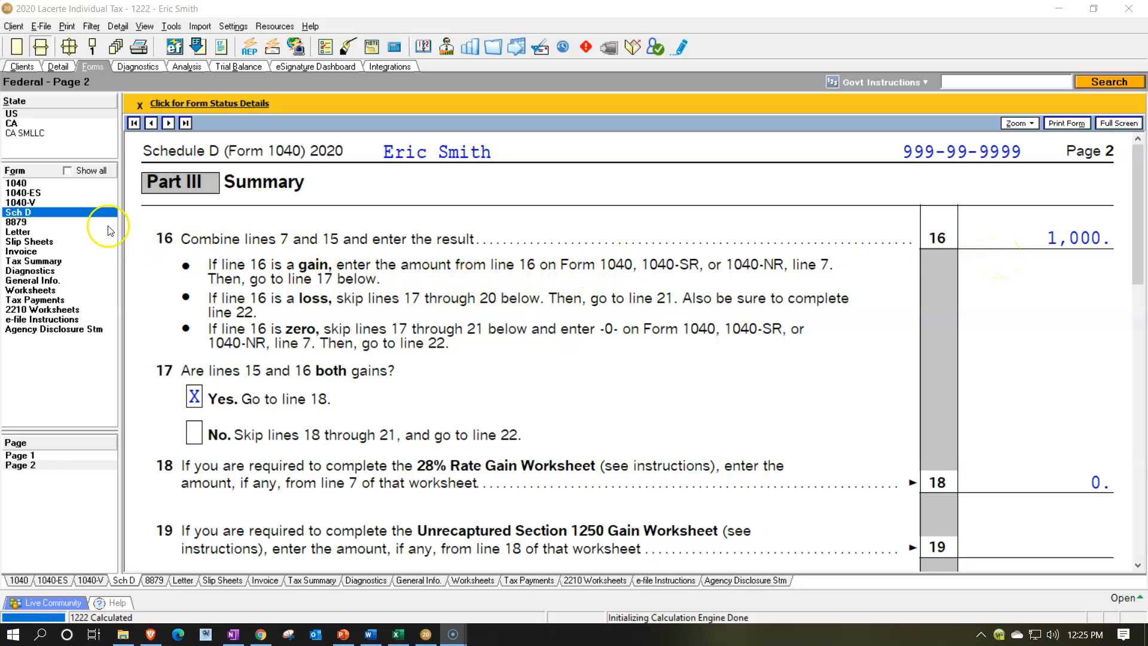
Open Form 1040 page 1 and review the capital gain, total income and taxable income lines
click(25, 182)
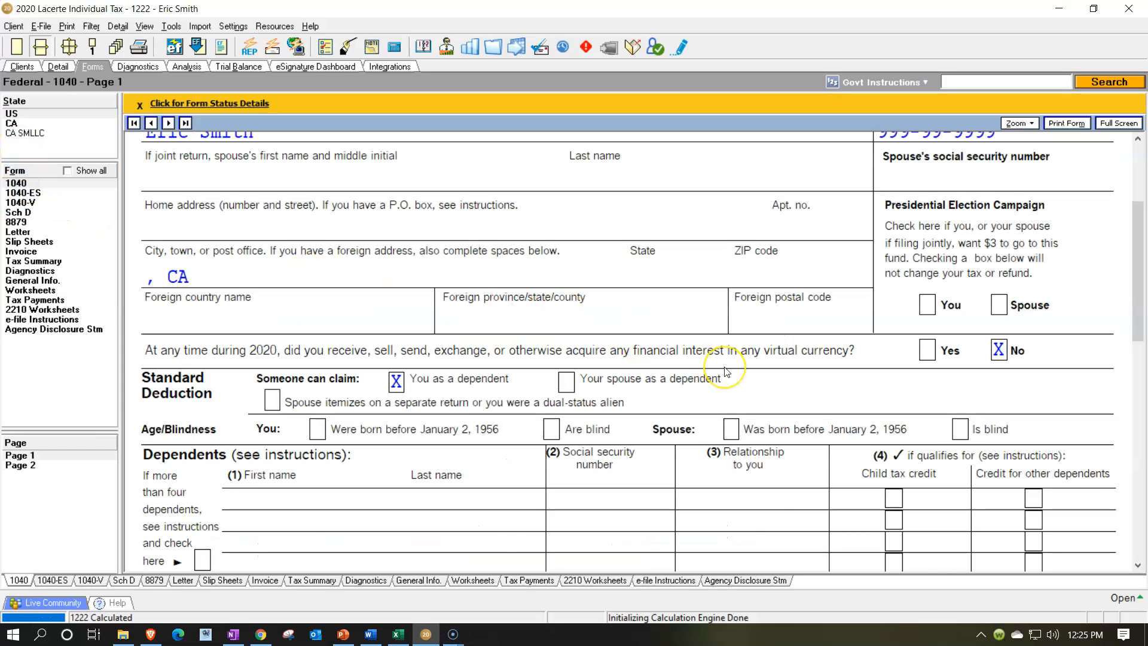
scroll(720, 377, down, 5)
scroll(726, 371, down, 2)
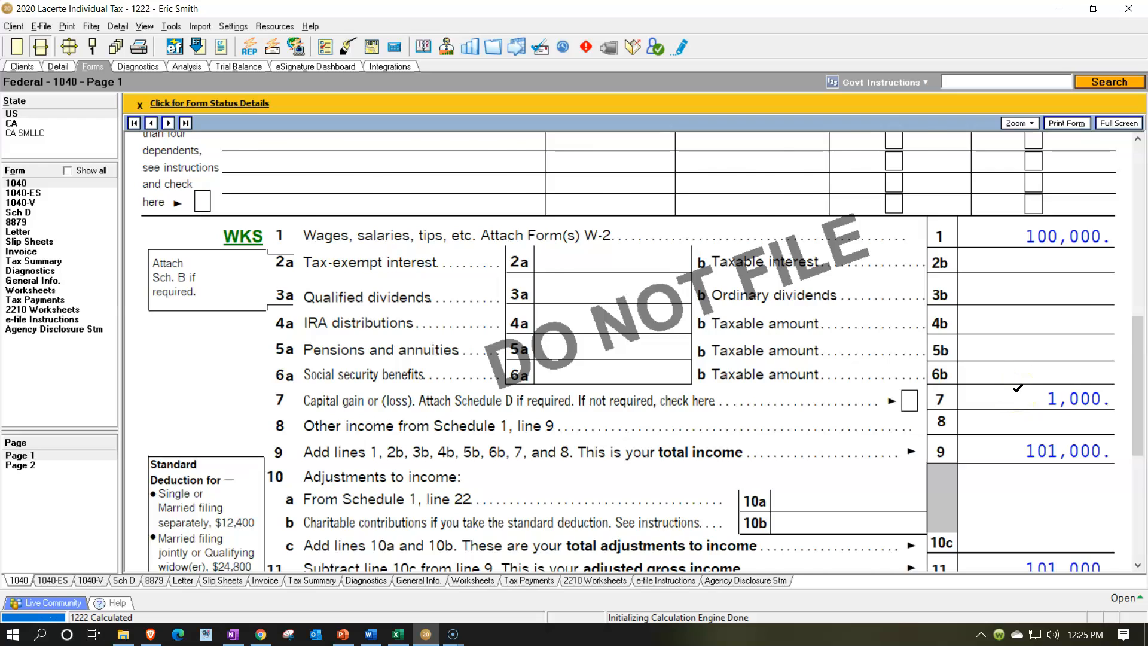
scroll(1018, 388, down, 2)
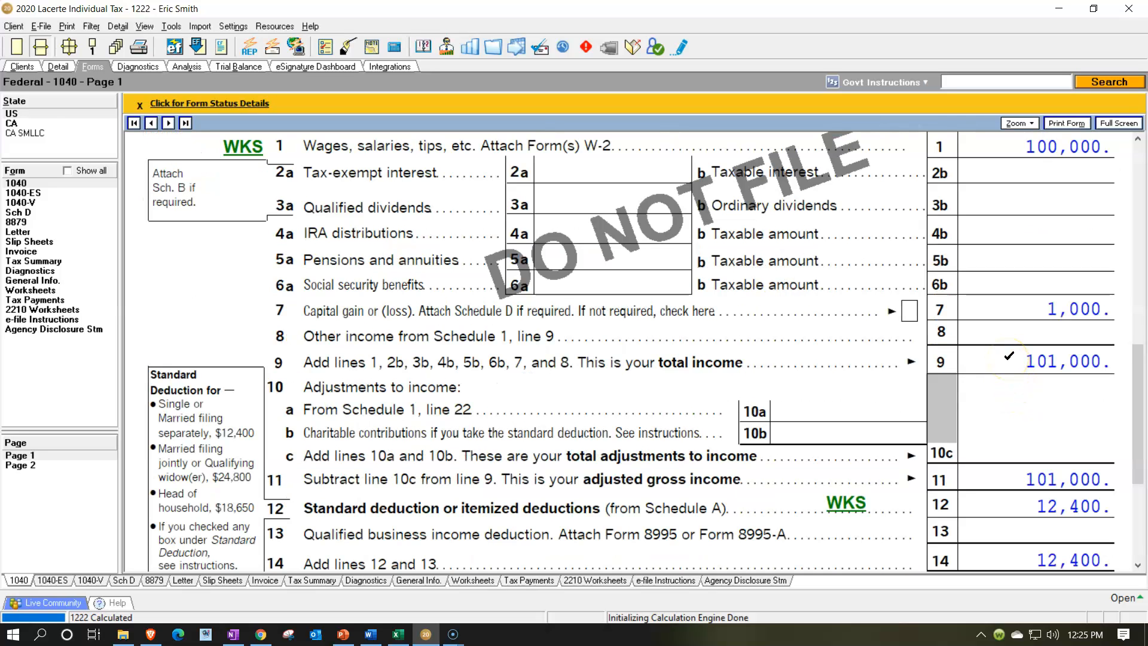
scroll(1009, 357, down, 2)
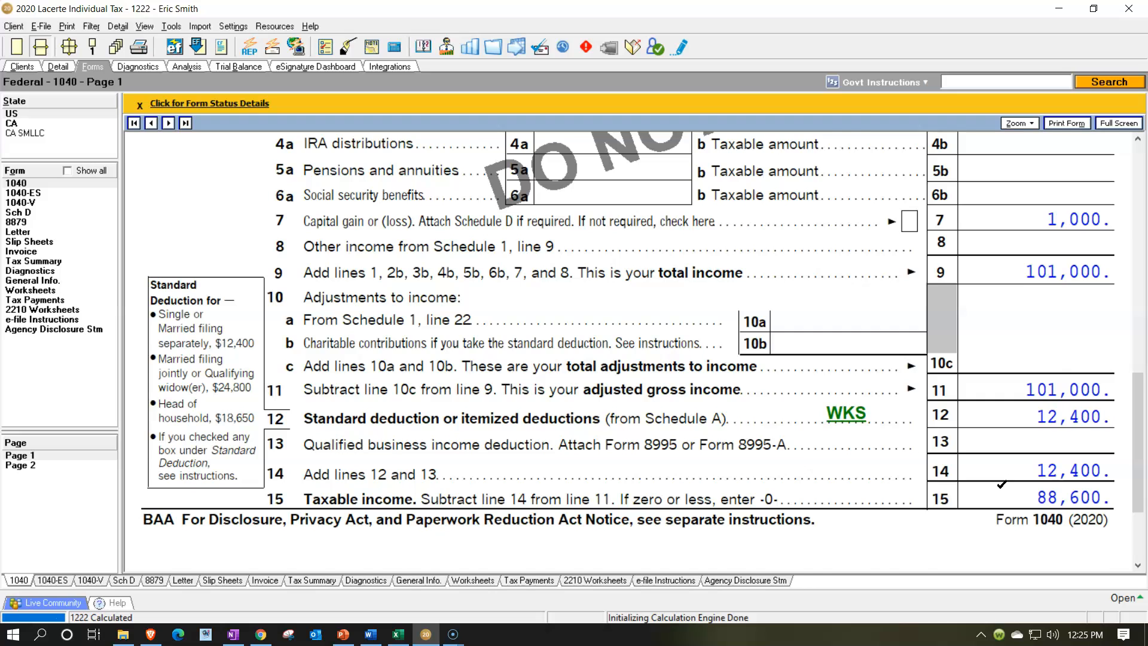
scroll(1003, 488, up, 4)
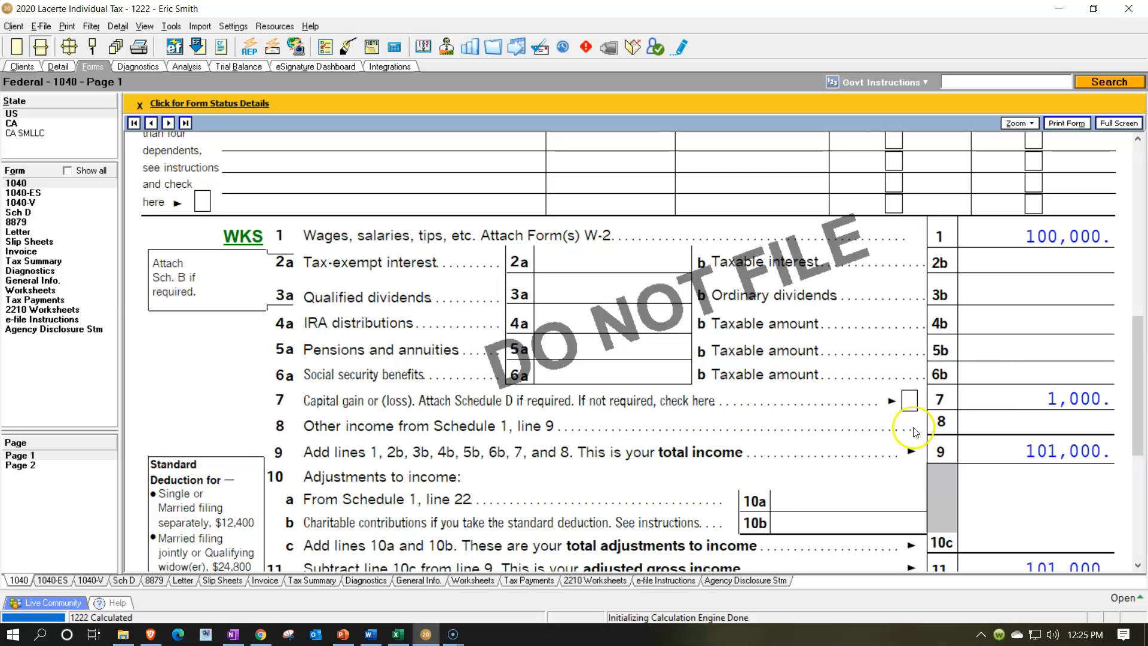
In the Excel worksheet's Sch D - Capital Gains and Losses sheet, enter Stock as the first long-term item
click(399, 635)
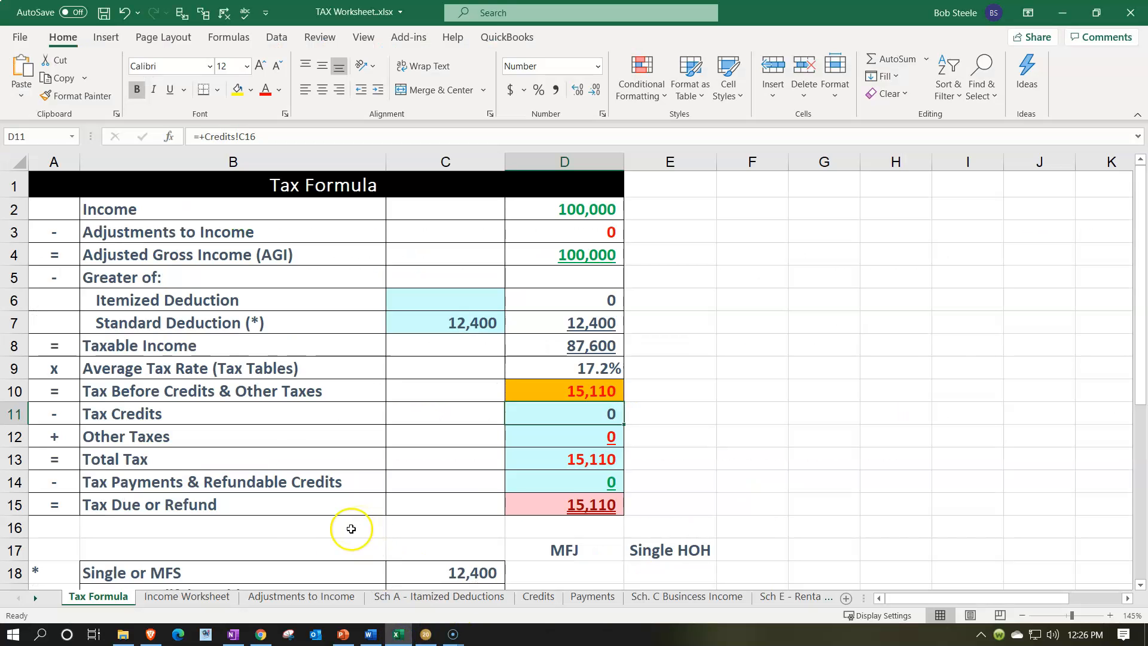
click(39, 599)
click(40, 599)
click(623, 604)
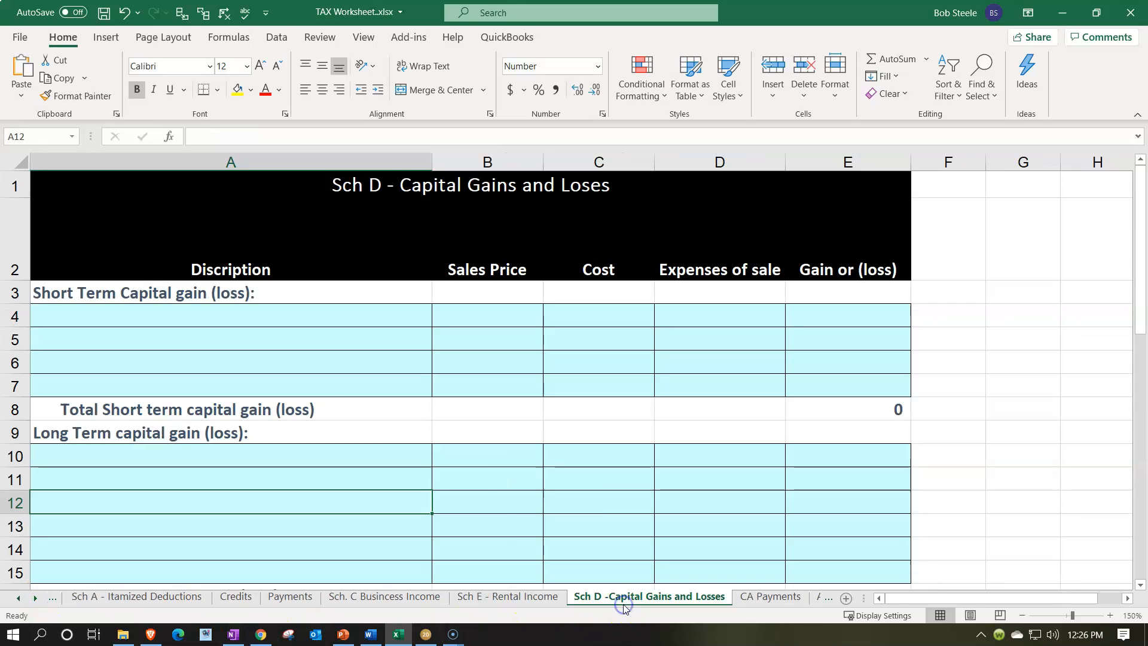
click(153, 460)
text(Stock)
key(Tab)
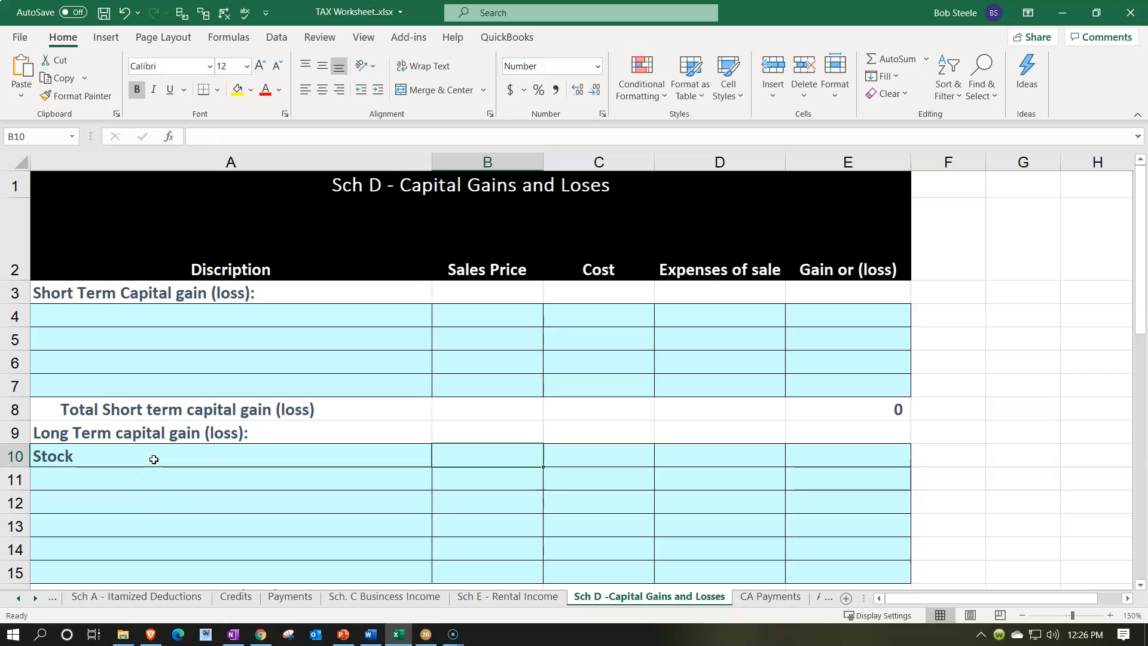
Enter a sales price of 5,000, a cost of 4,000 and the gain formula +B10-C10 for the stock row
text(5000)
key(Tab)
text(4,000)
key(Tab)
key(Tab)
text(+)
key(Left)
key(Left)
key(Left)
text(-)
key(Left)
key(Left)
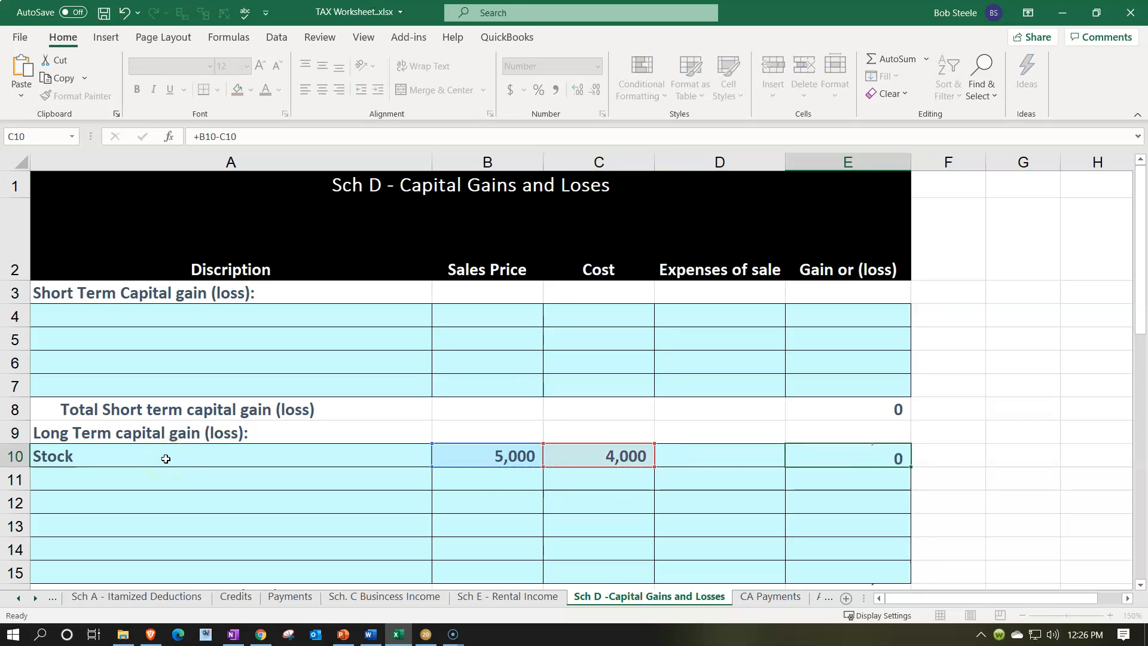
key(Return)
scroll(598, 383, down, 3)
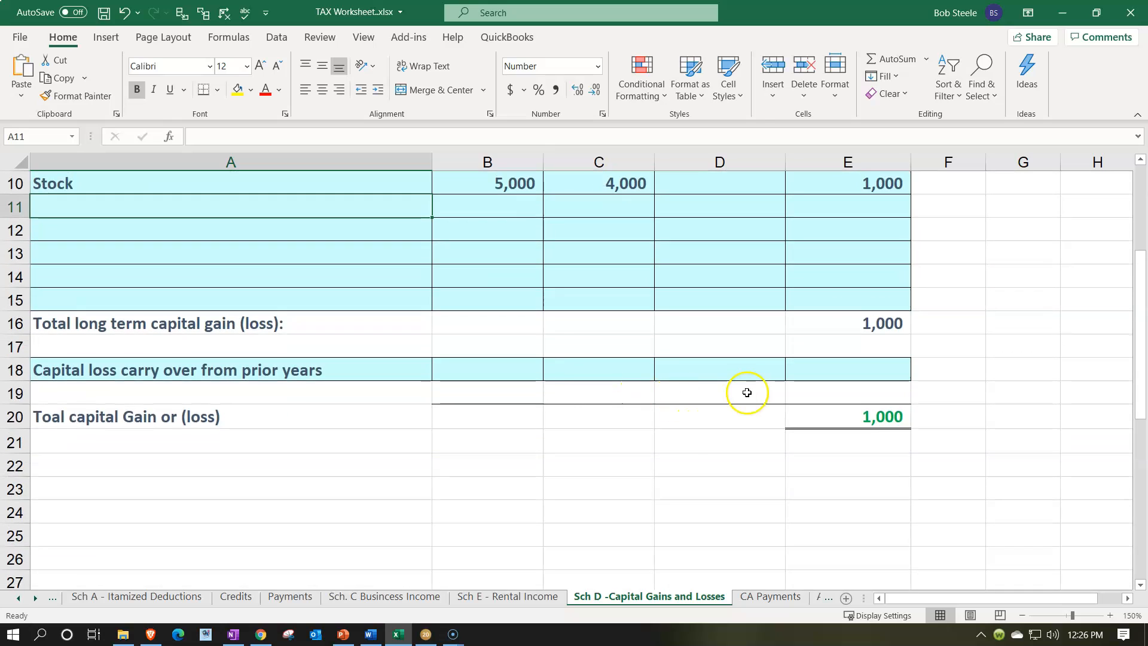
Return to the Tax Formula sheet and examine the income, standard deduction and taxable income cells
click(20, 598)
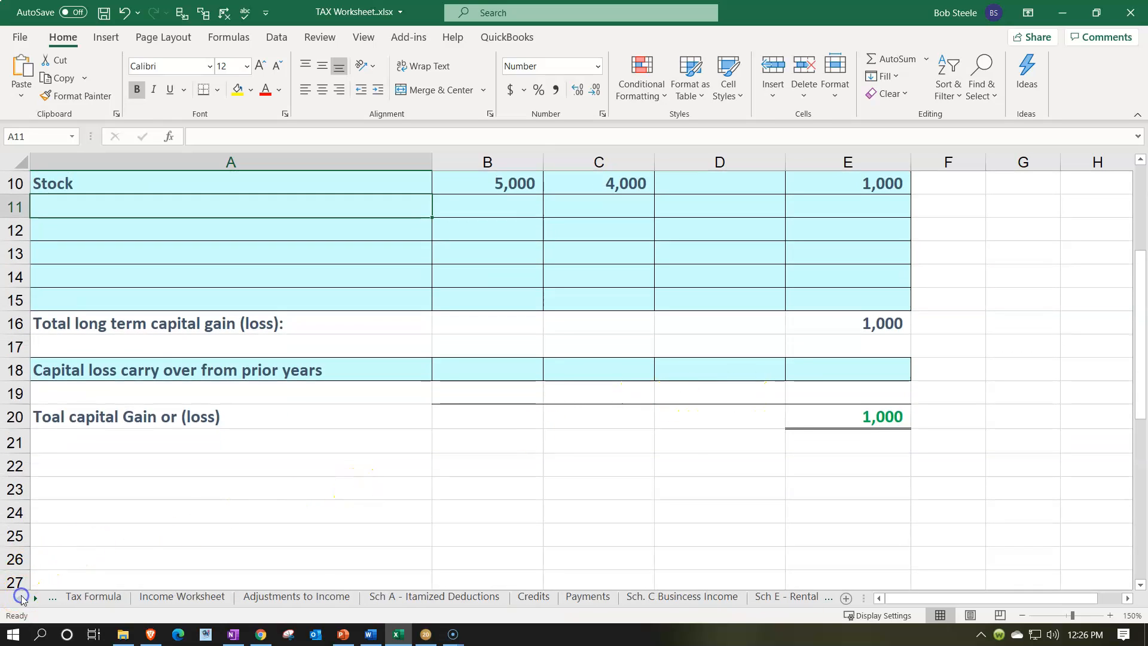
click(82, 598)
click(553, 233)
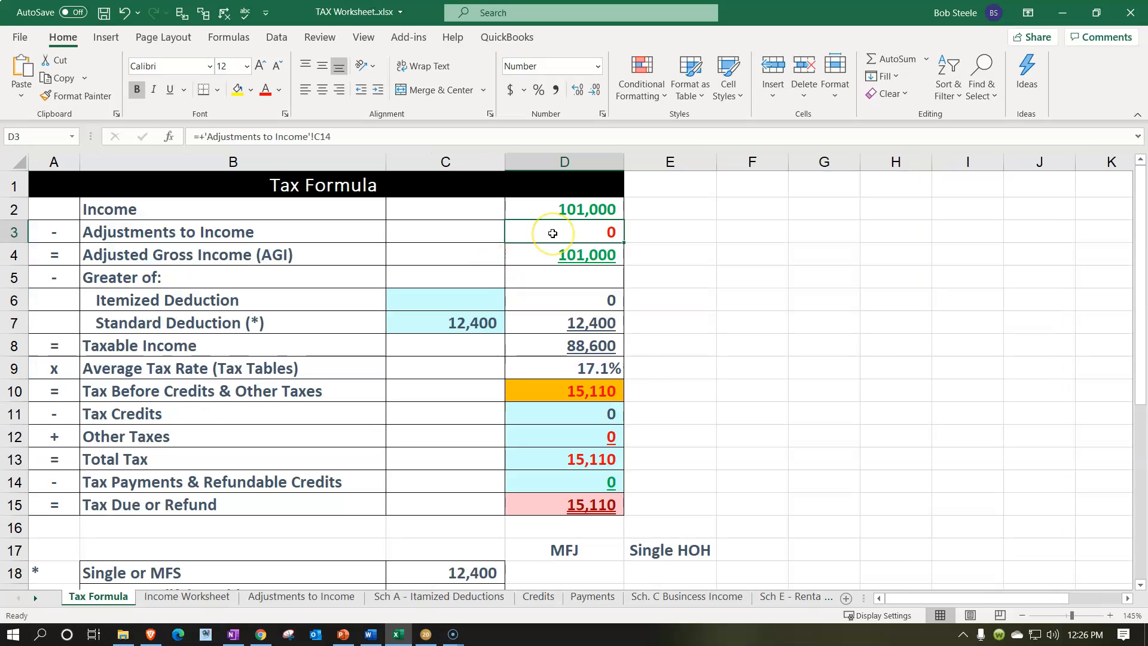
click(475, 317)
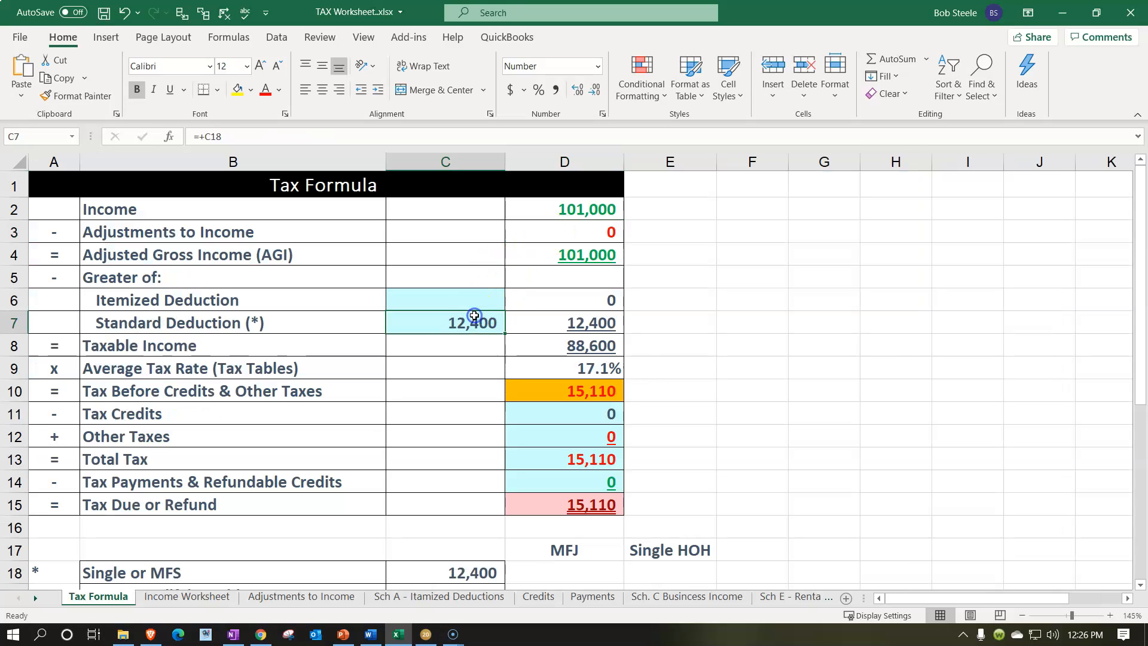
click(548, 348)
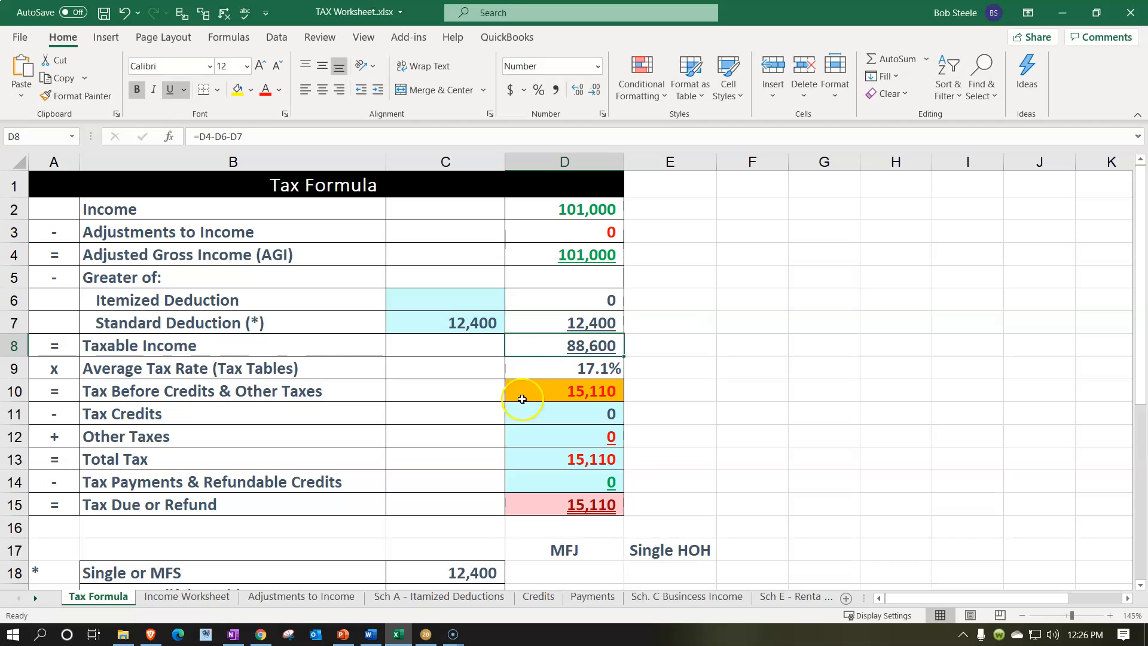
Review Form 1040 taxable income and page 2 tax lines in the tax software, then go back to the Tax Formula sheet
click(426, 634)
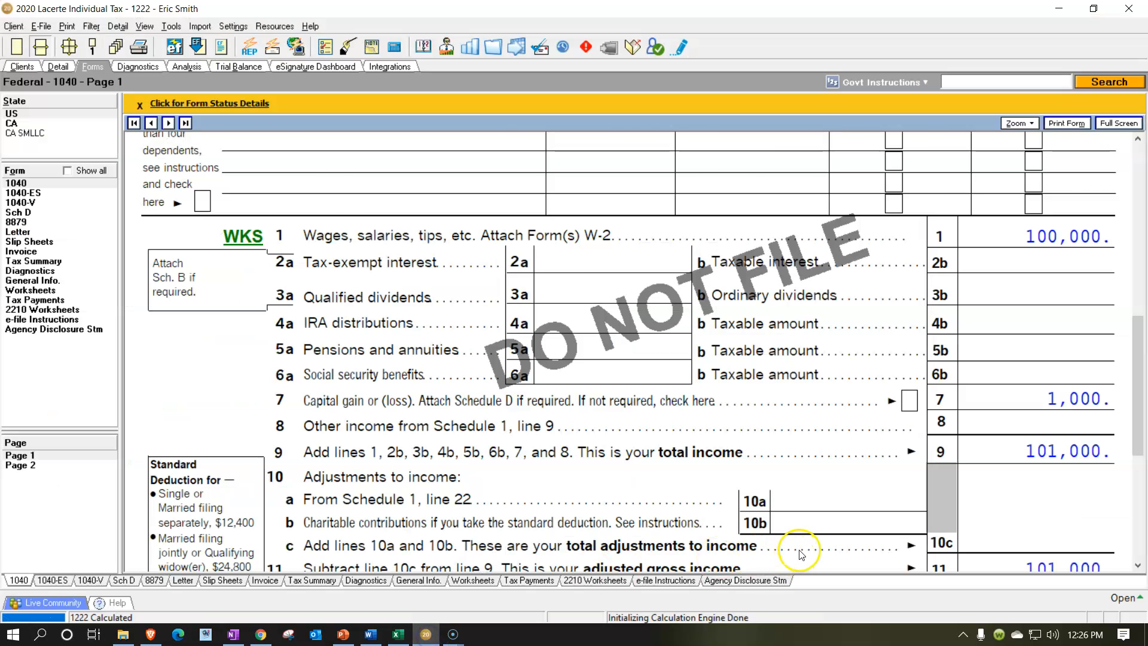
scroll(801, 554, down, 3)
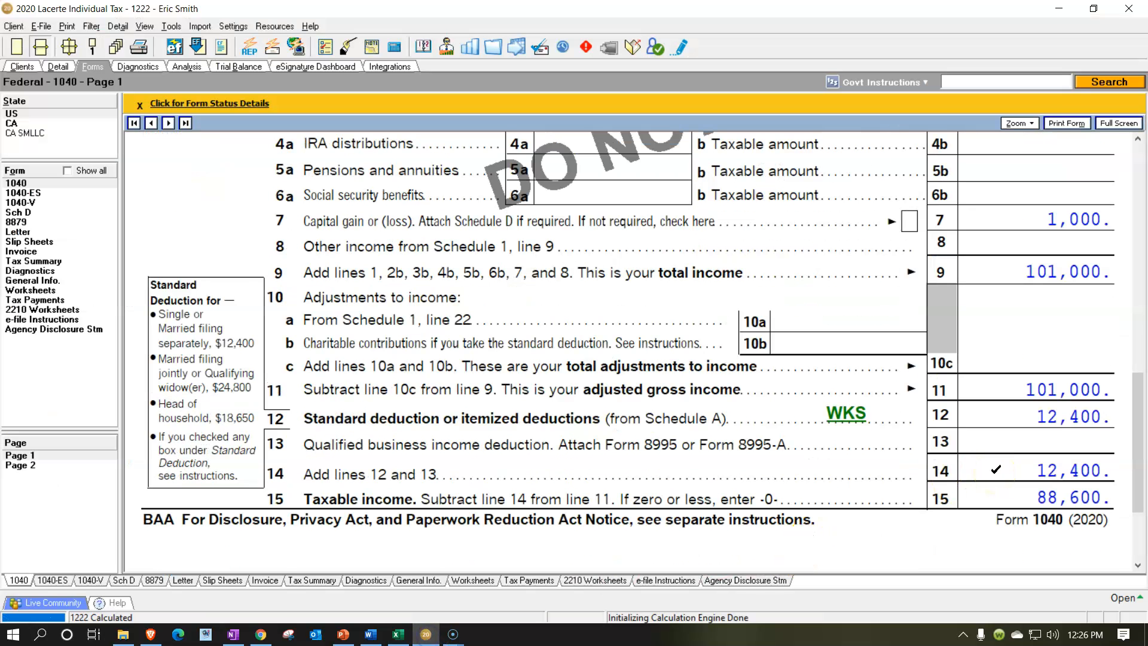
click(66, 472)
scroll(559, 380, up, 5)
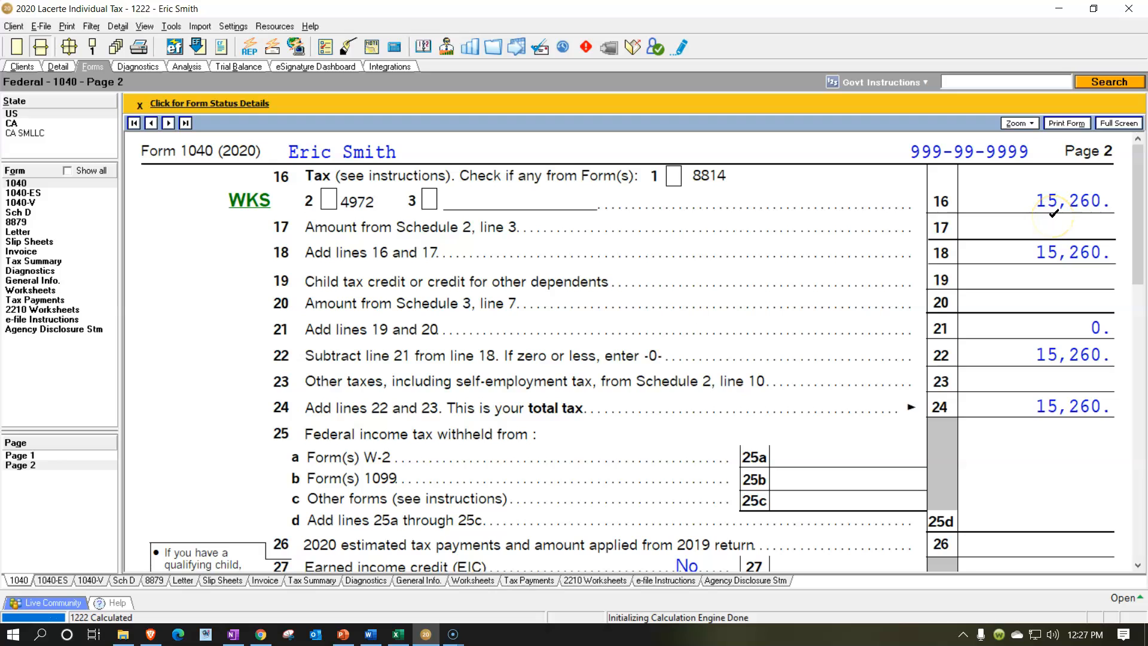
click(402, 634)
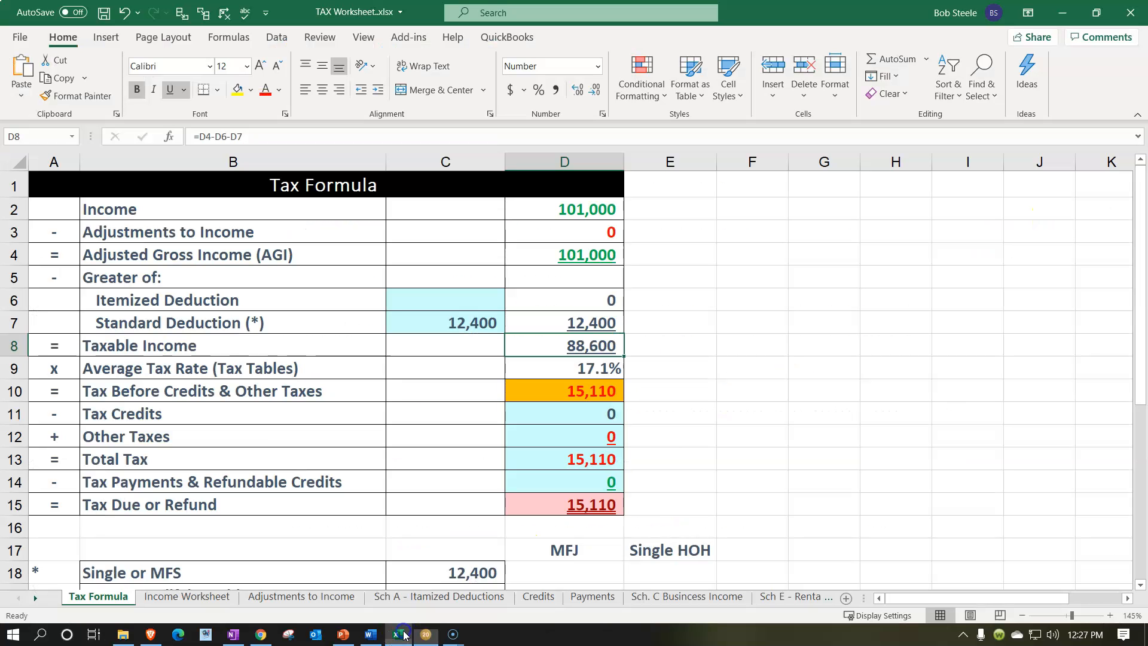
click(694, 456)
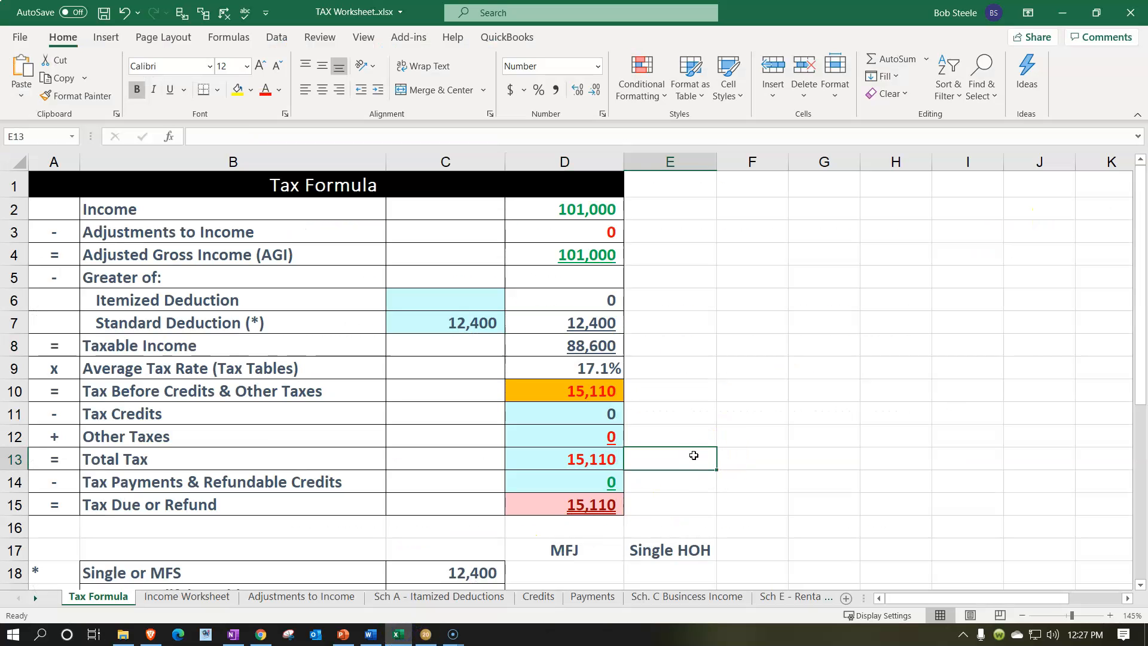
Enter the software's total tax of 15,260 beside Total Tax and subtract the worksheet's total tax from it in the next cell
text(15,260)
key(ctrl+Return)
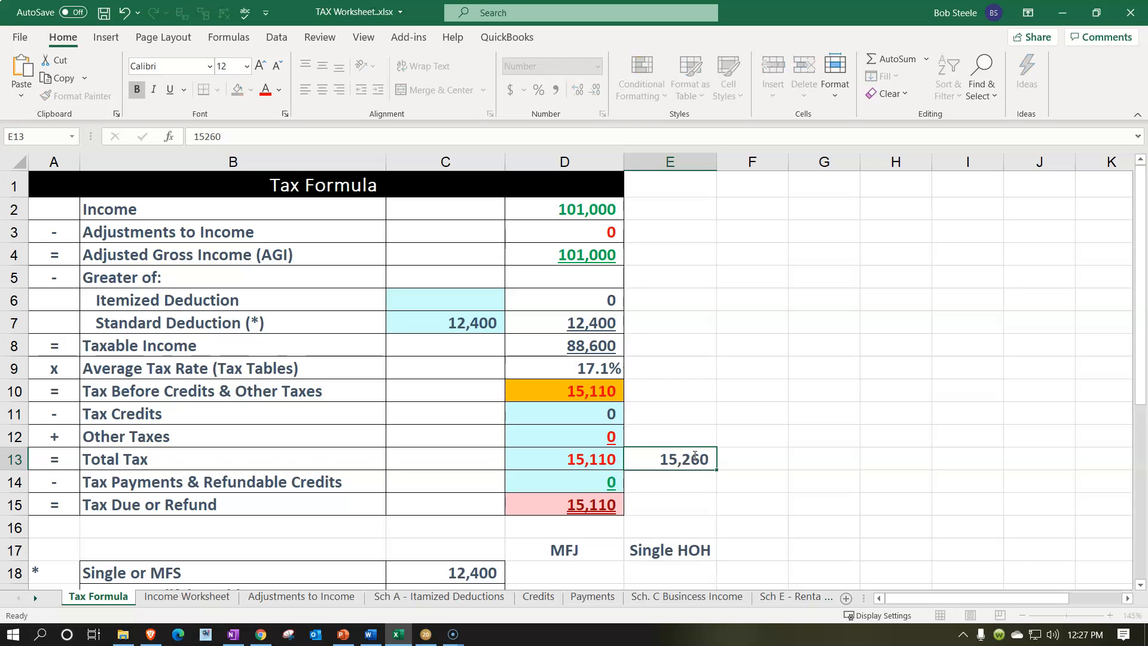
key(Right)
text(+)
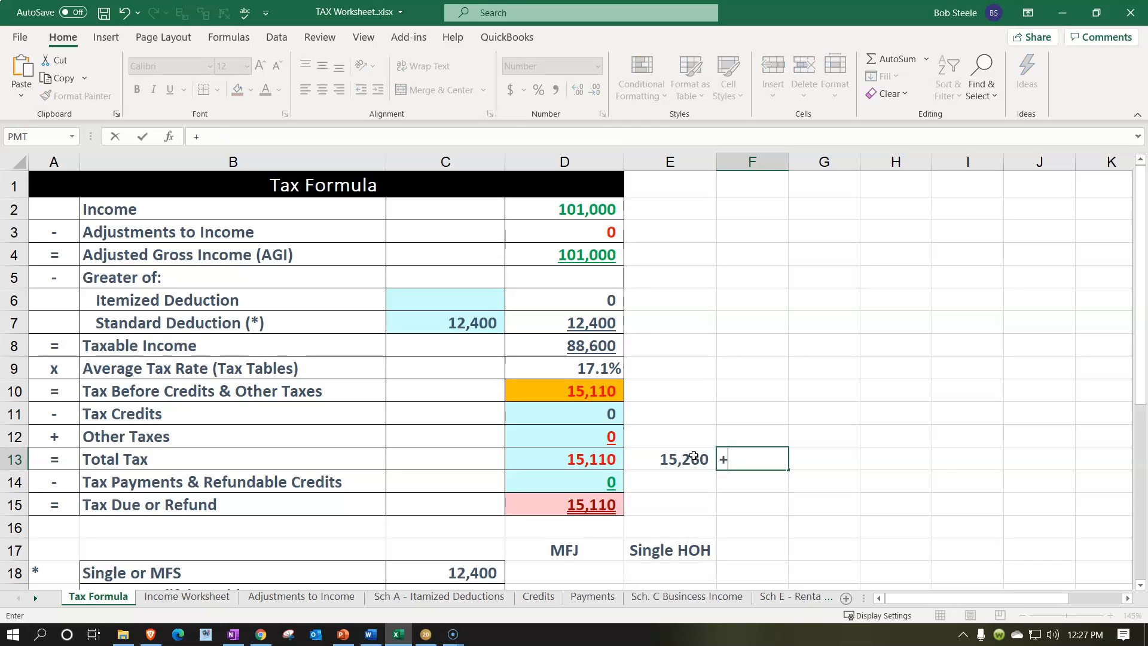
key(Left)
text(-)
key(Left)
key(Left)
key(Return)
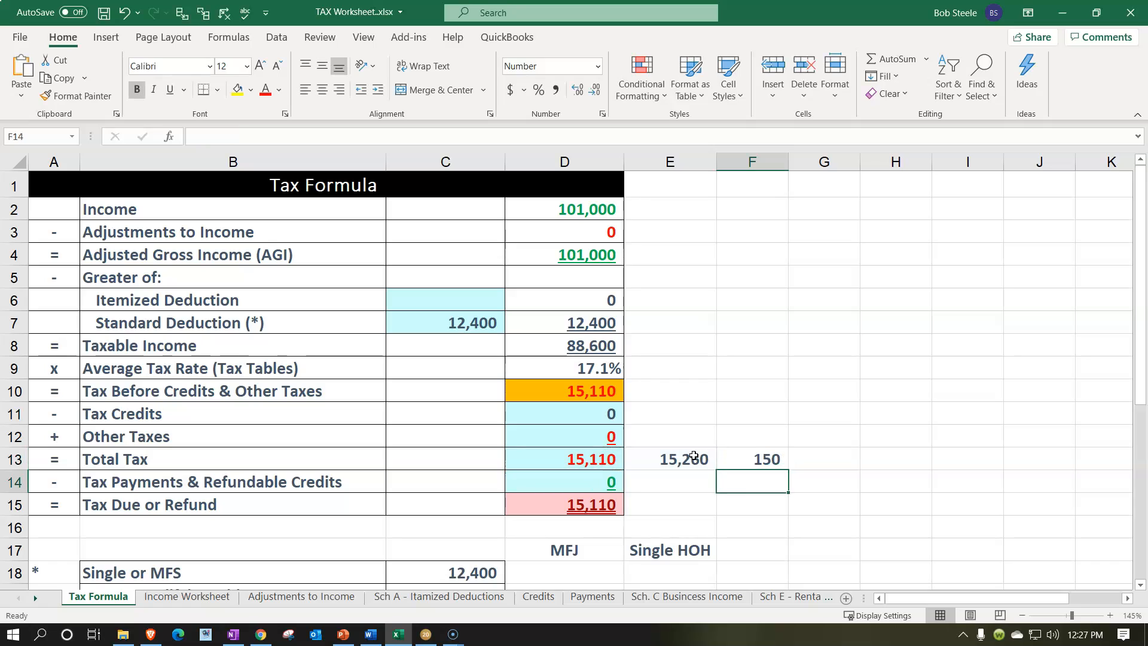
In the cell above the difference, divide it by 1000 and format the result as a percentage
key(Up)
key(Up)
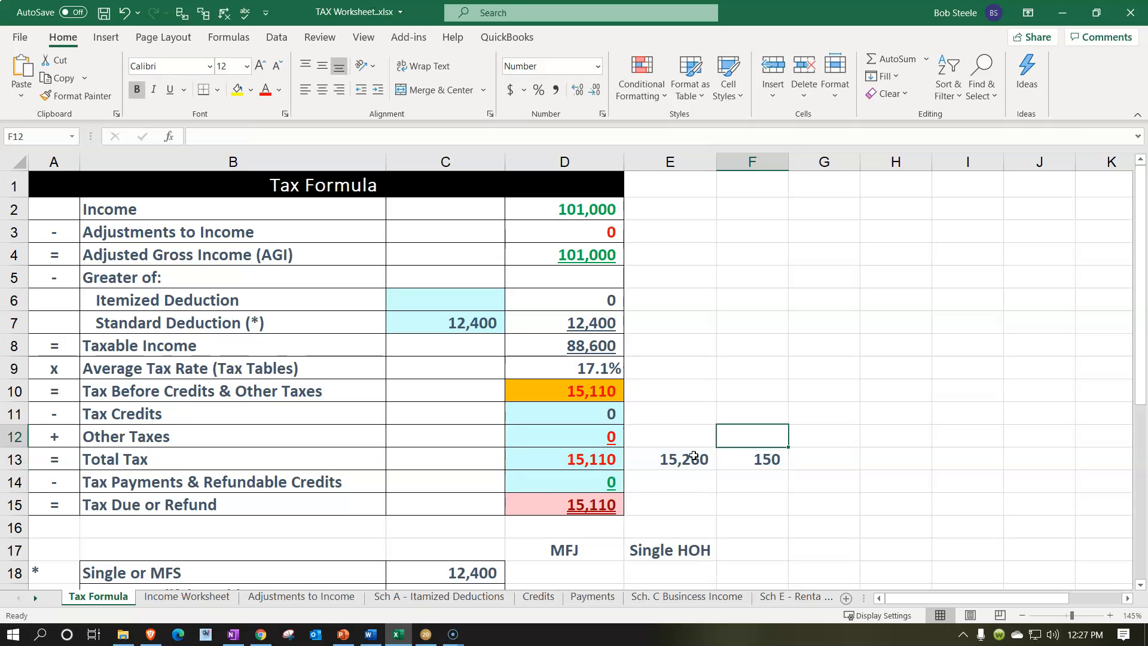
text(=)
key(Down)
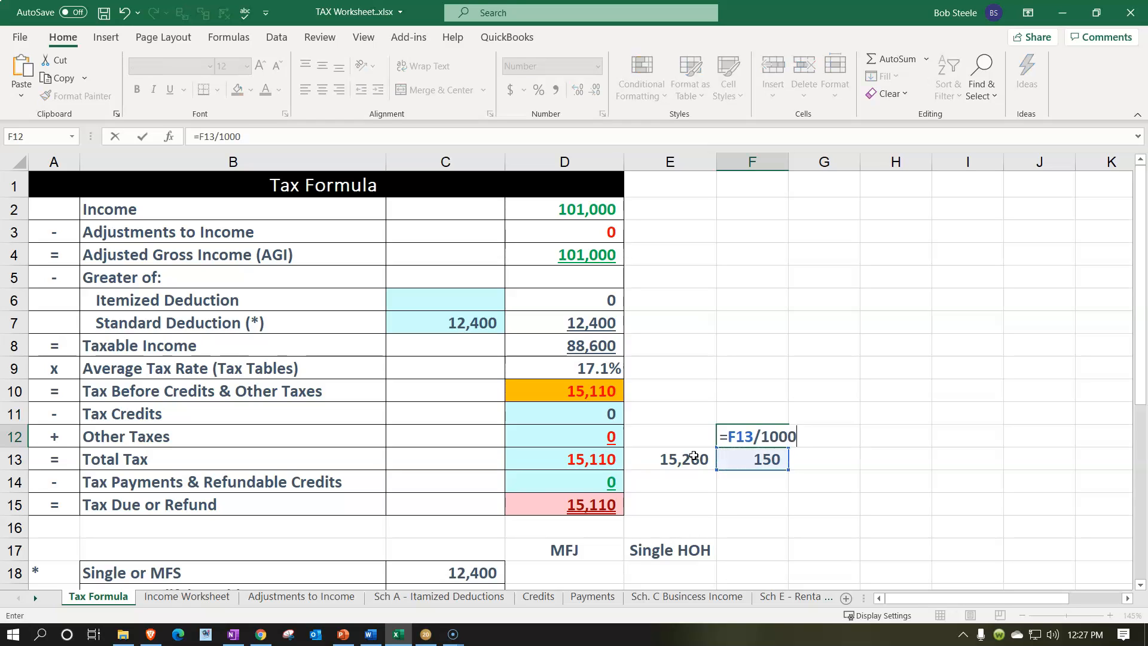
key(Return)
key(Up)
click(539, 92)
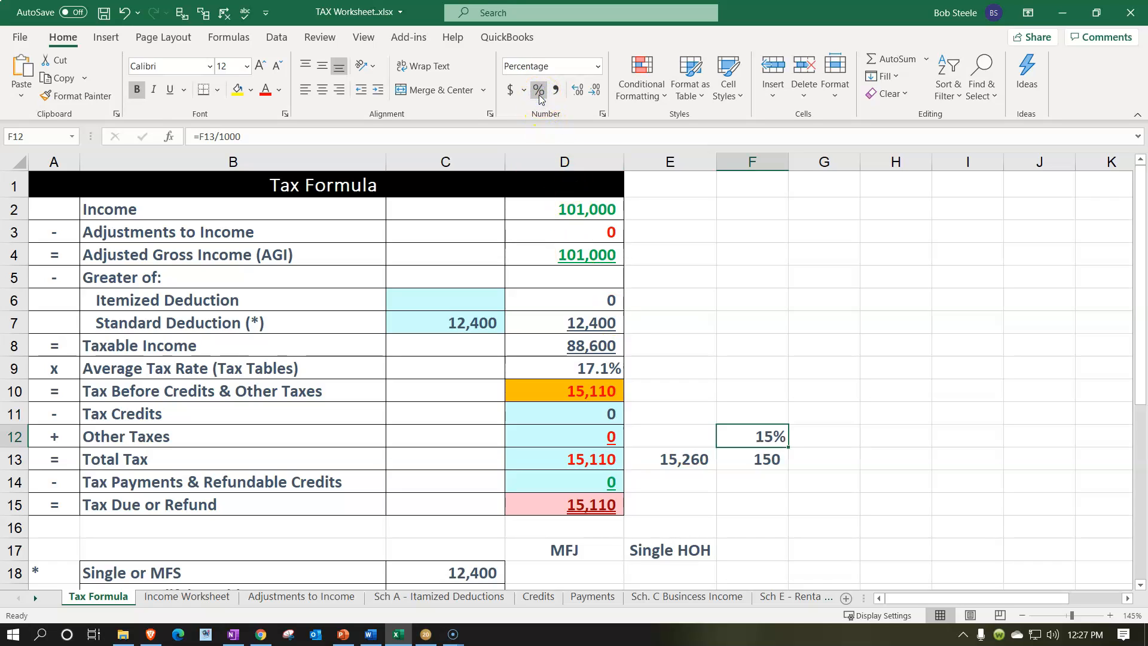
Review the federal tax summary and the income lines of Form 1040 page 1 in the tax software
click(425, 635)
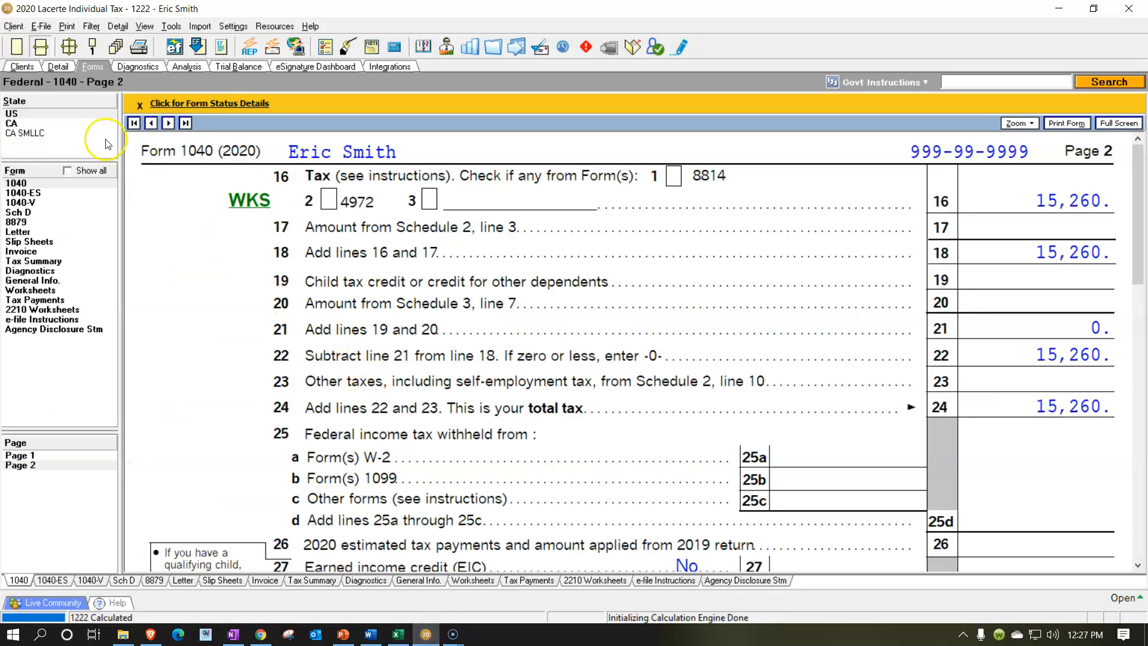
click(66, 260)
scroll(590, 384, down, 5)
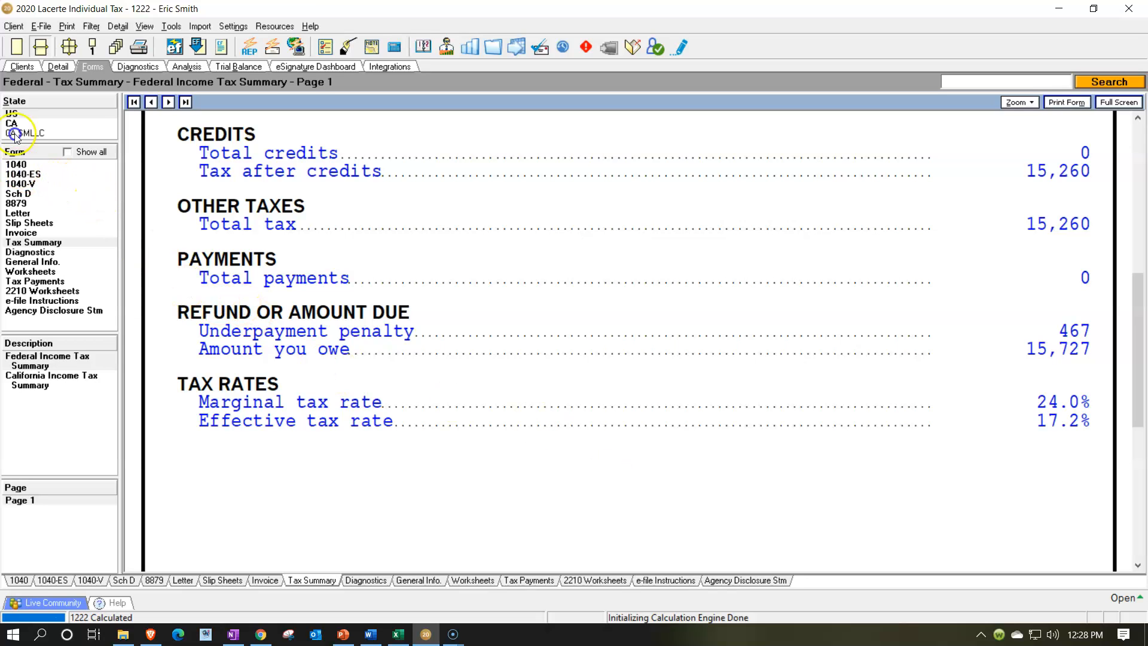
click(16, 164)
scroll(489, 409, down, 3)
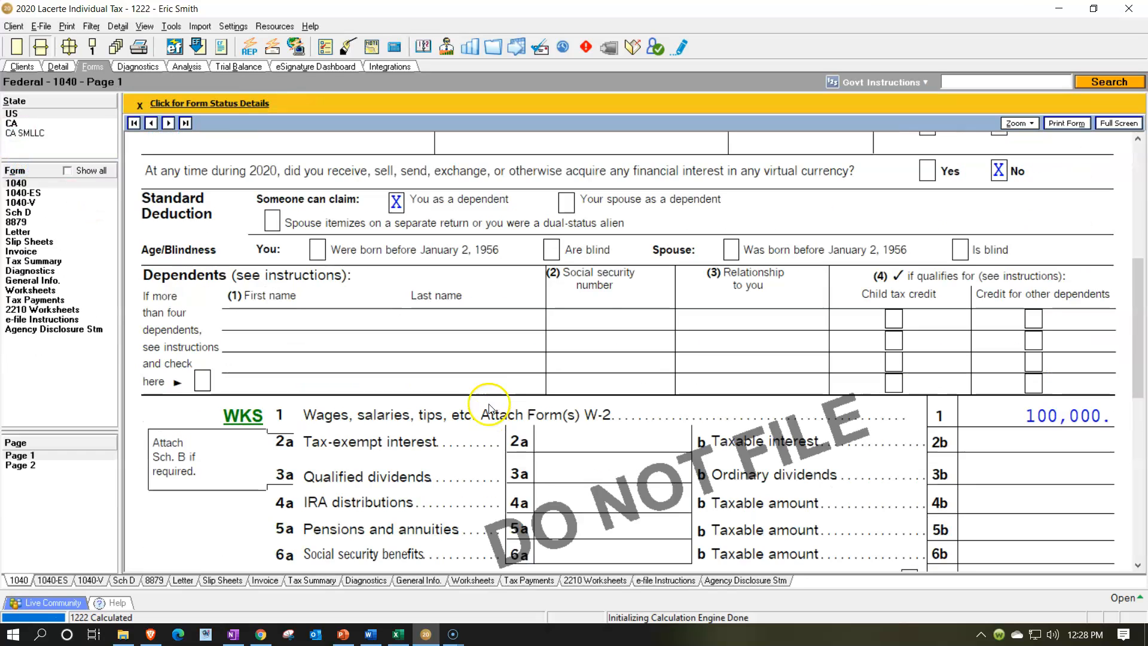
scroll(489, 408, down, 3)
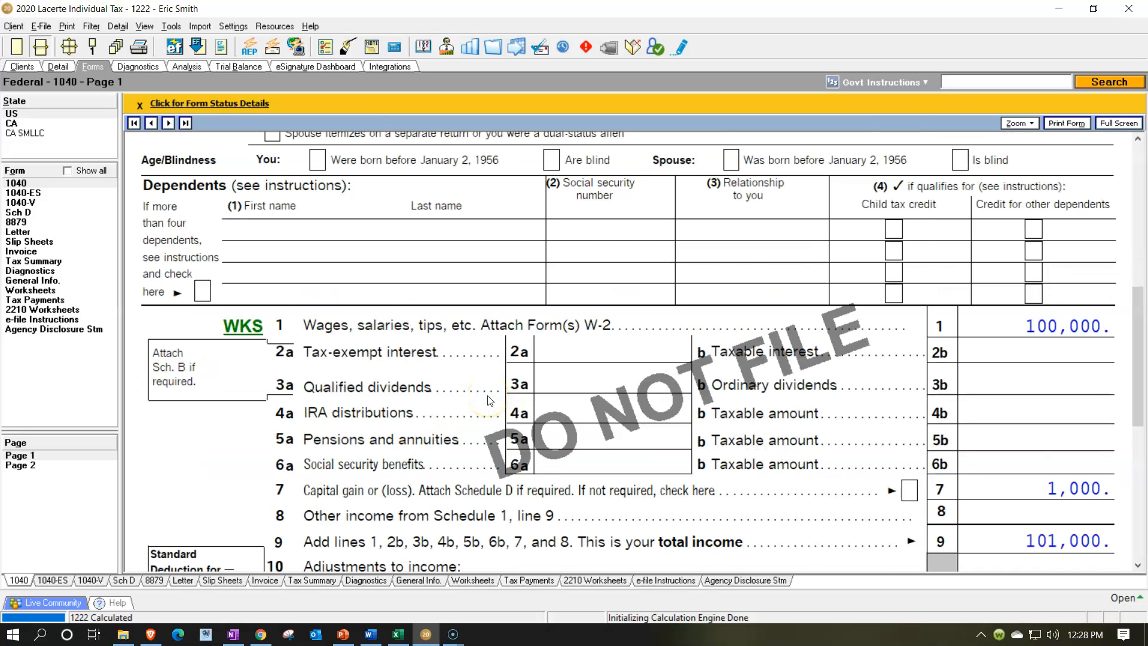
scroll(489, 401, down, 3)
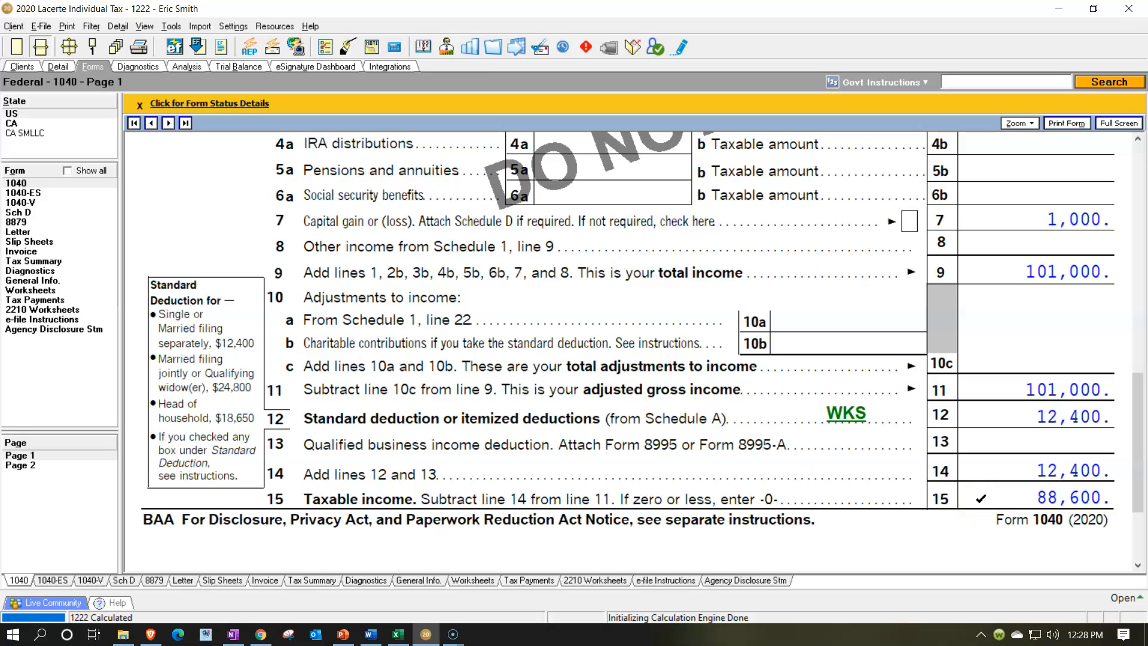
scroll(981, 498, up, 2)
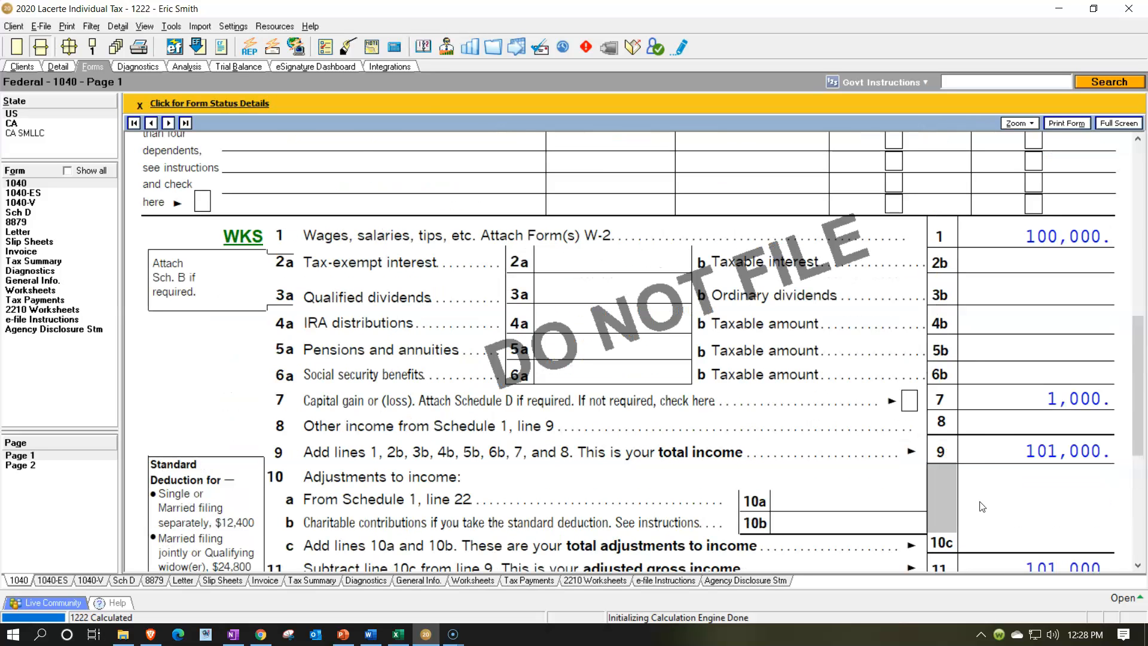
click(986, 400)
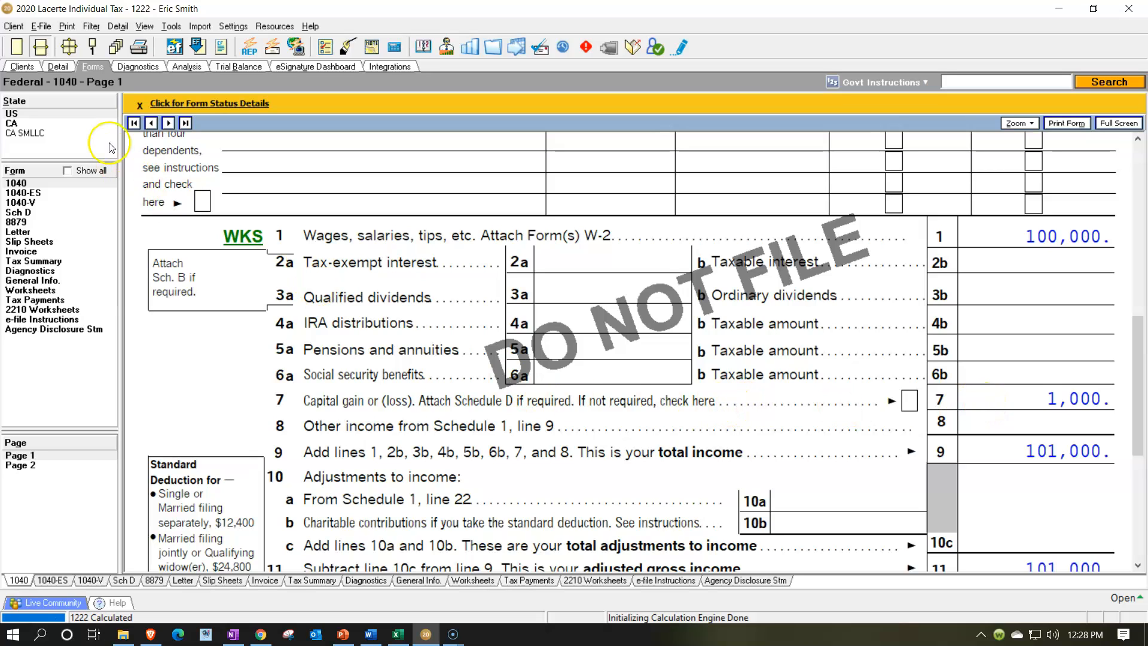
In the dispositions detail, change the stock's date acquired to 1/1/2020
click(66, 70)
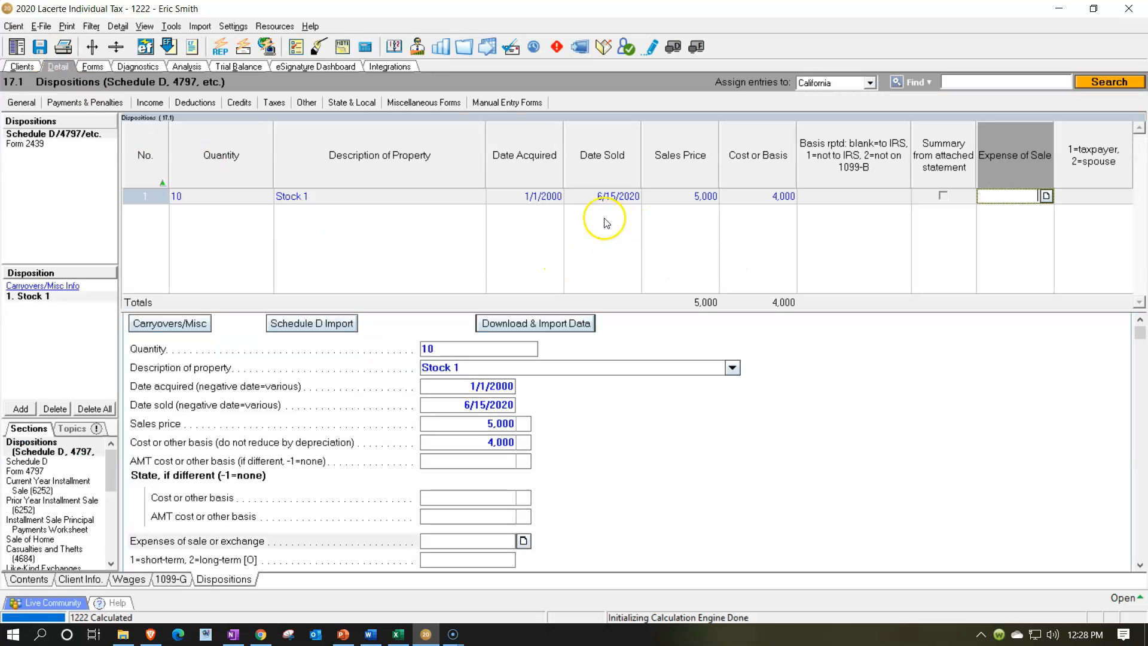
click(546, 196)
click(546, 196)
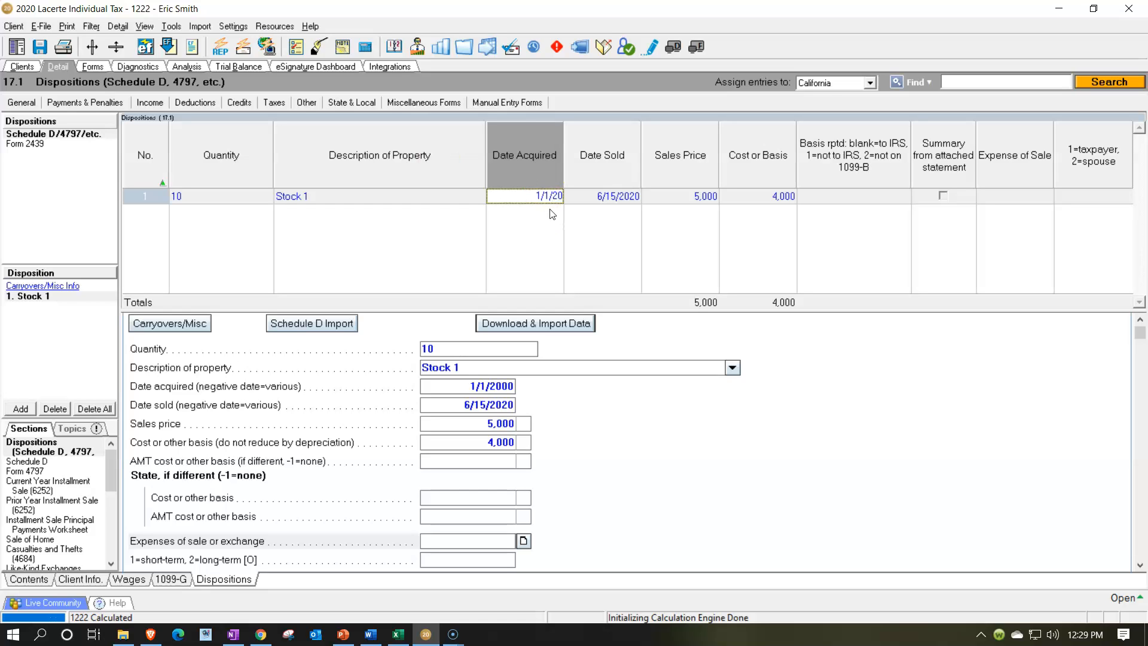
key(Tab)
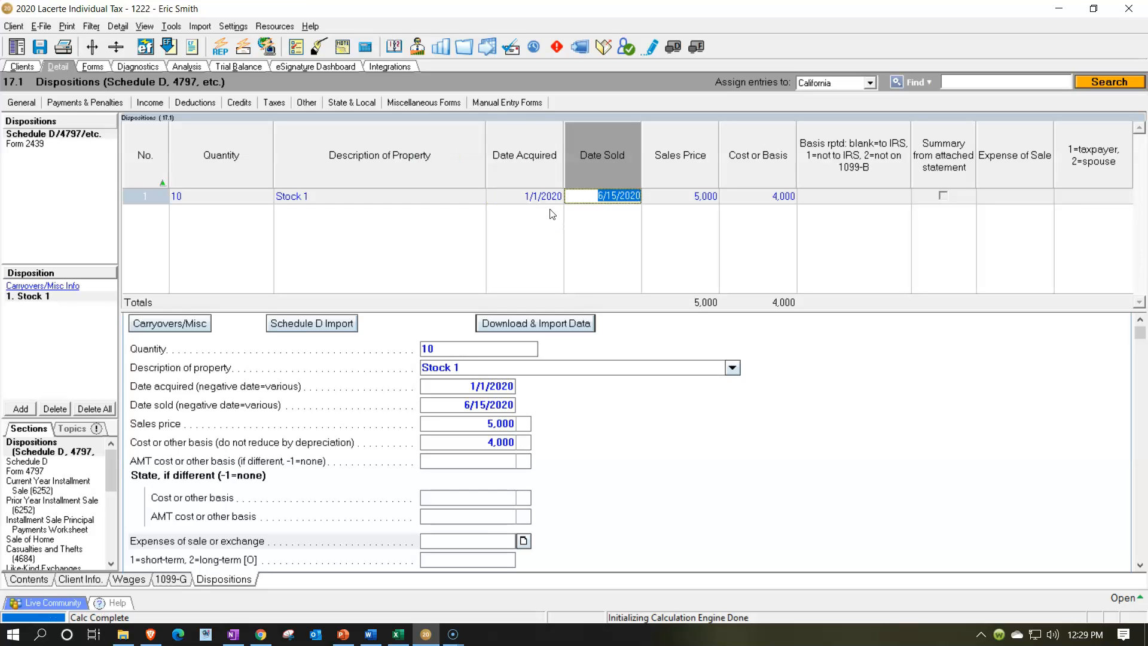
Review Schedule D's short-term, long-term and summary sections and the Form 1040 income lines
click(95, 66)
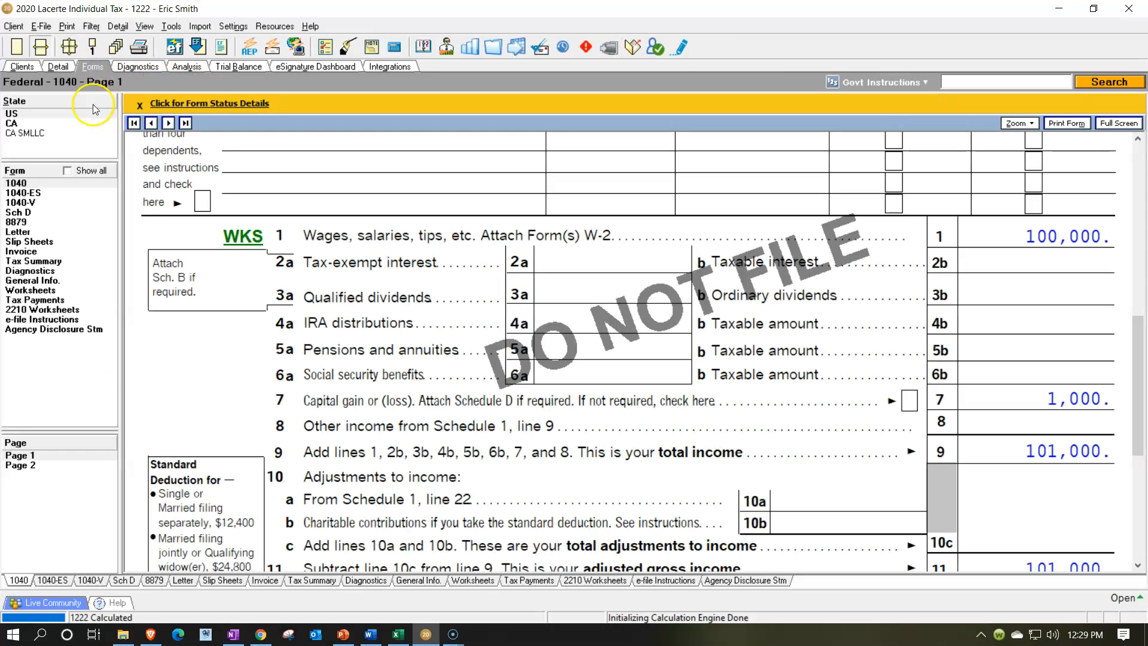
click(28, 211)
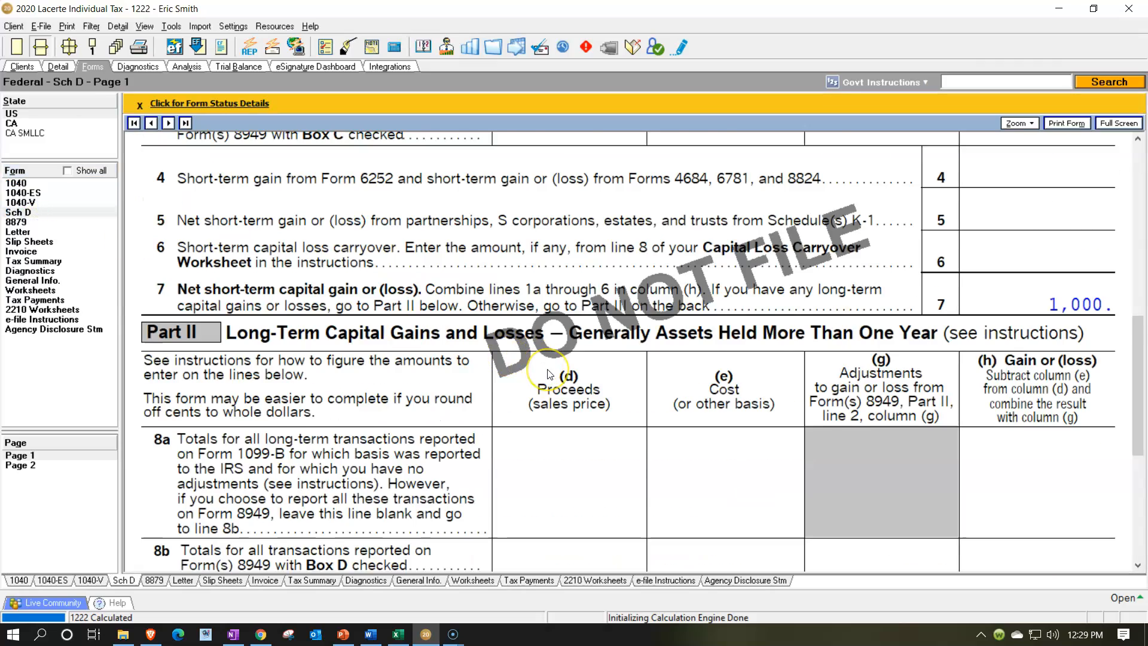
scroll(546, 372, down, 5)
scroll(549, 373, up, 5)
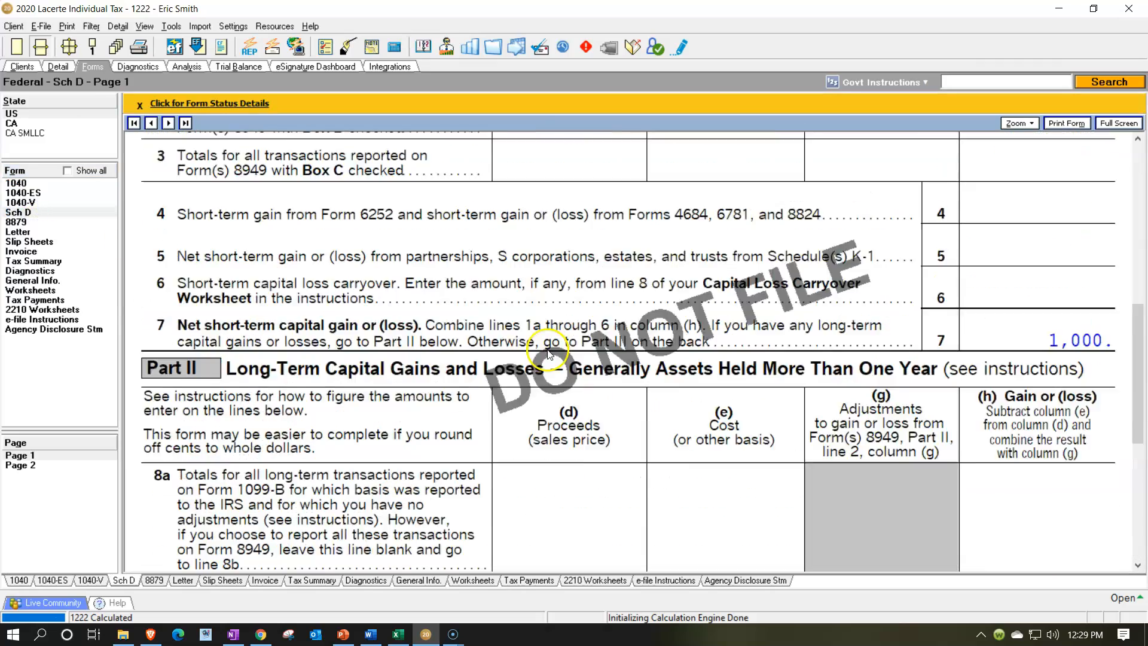
scroll(501, 282, up, 1)
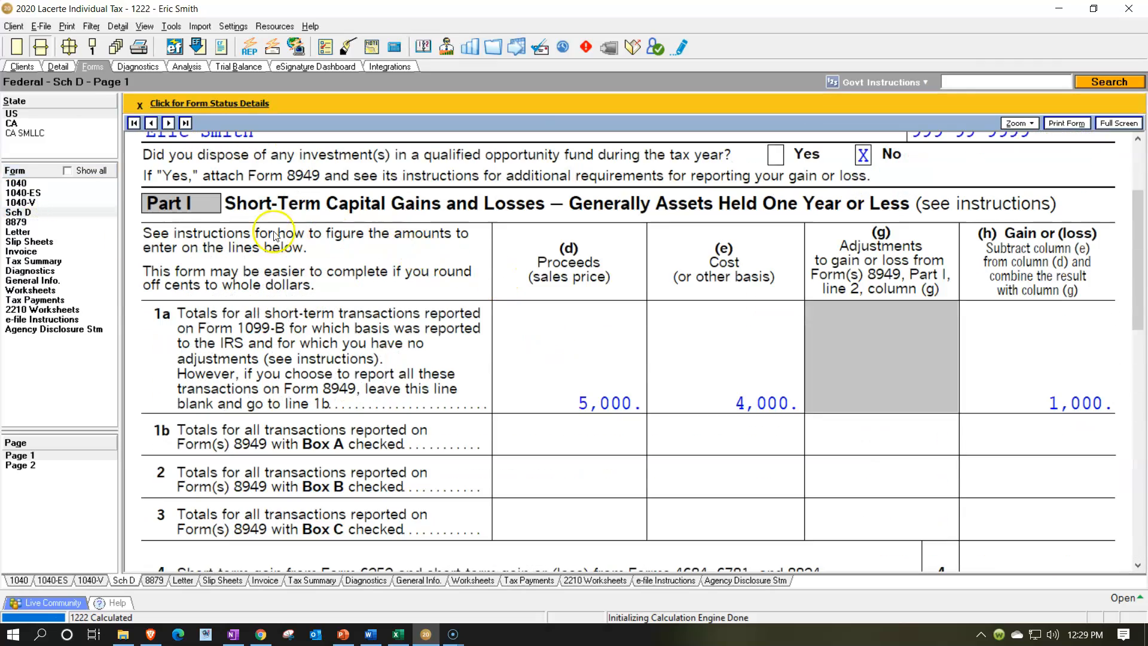
scroll(936, 390, down, 8)
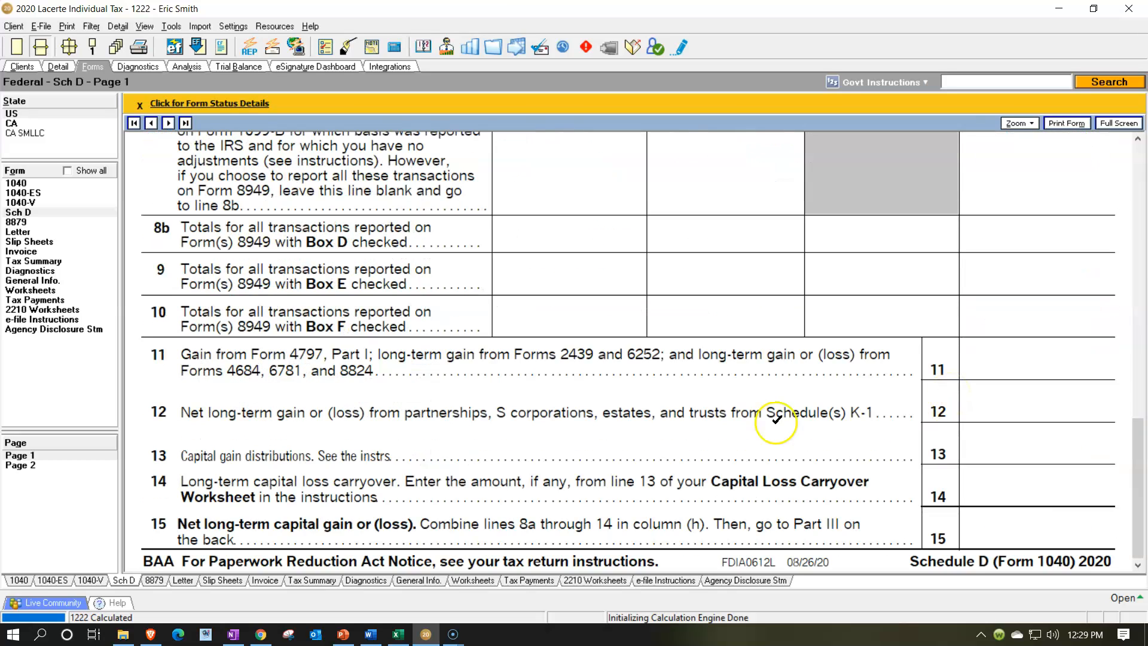
click(47, 466)
scroll(704, 447, up, 10)
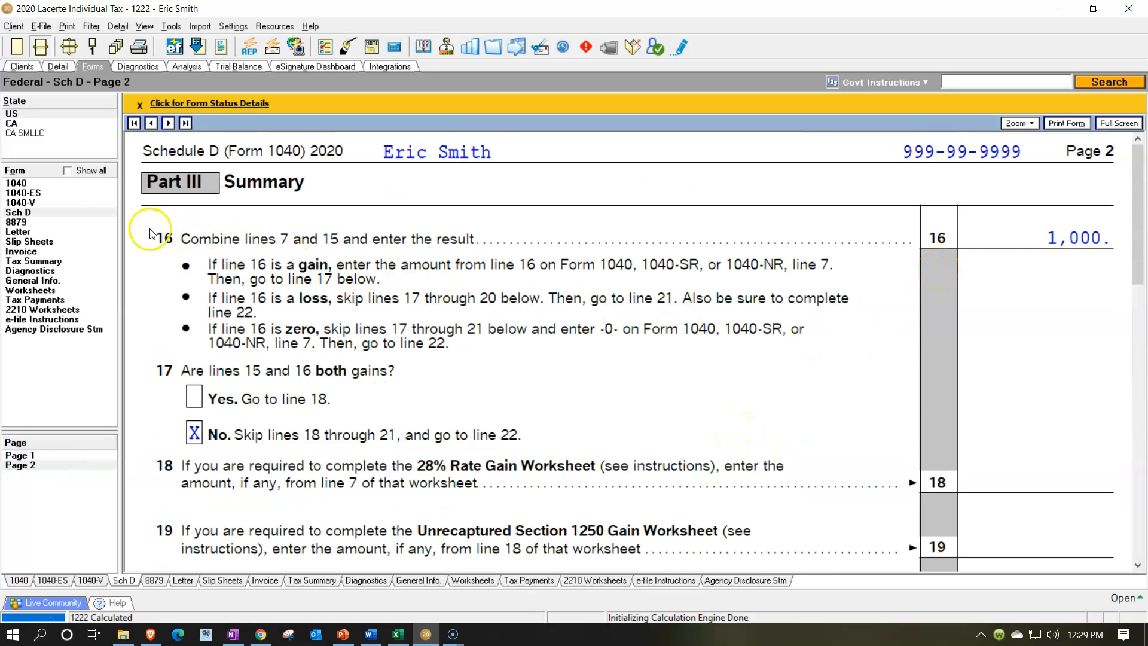
click(31, 183)
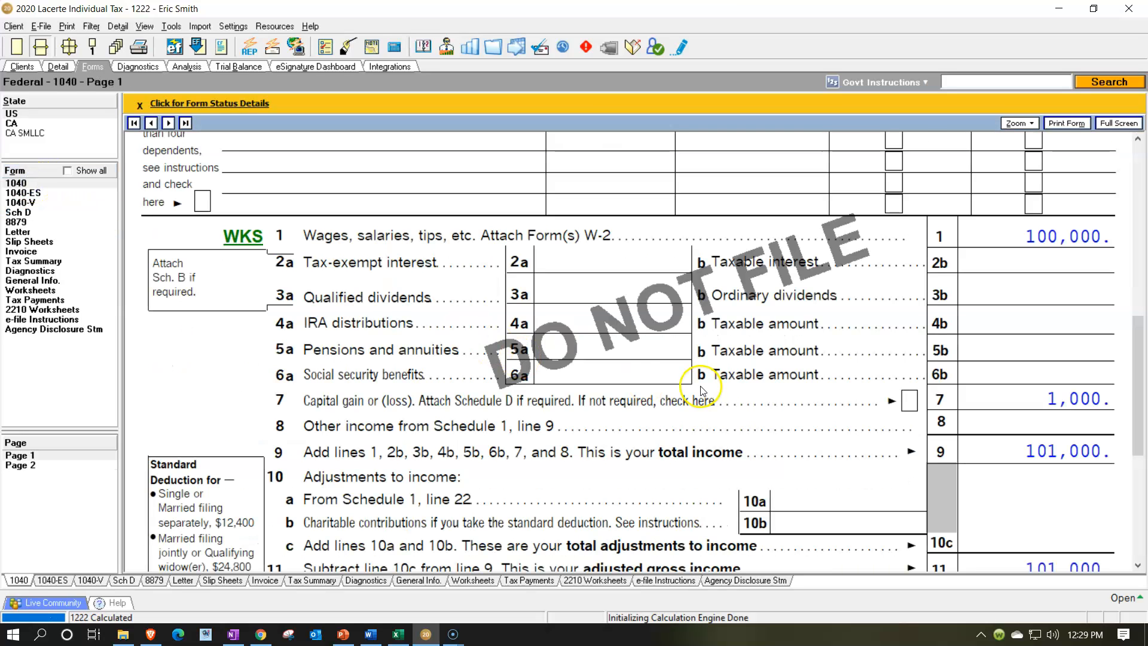
scroll(932, 413, down, 3)
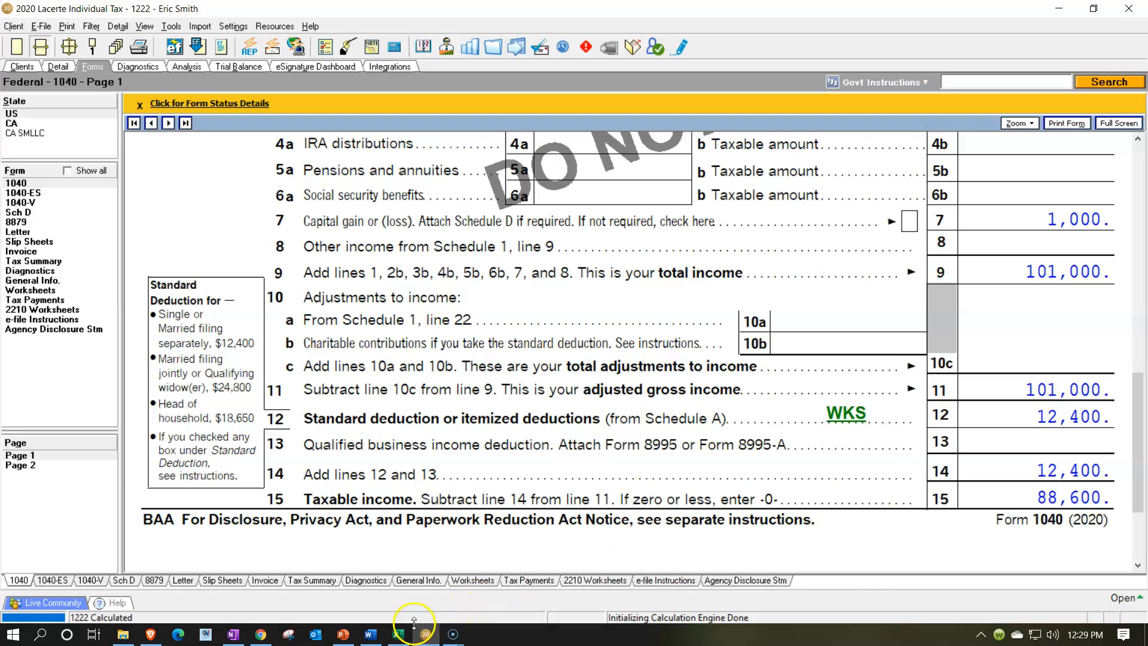
Compare the worksheet's totals with the tax lines on Form 1040 page 2
click(398, 635)
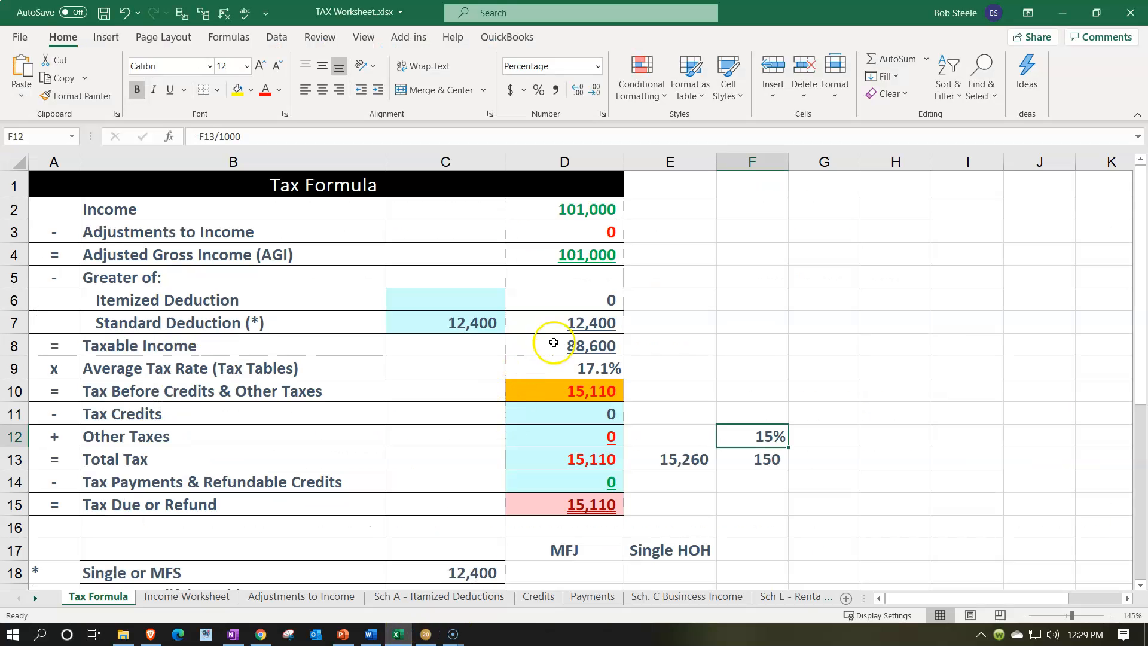
click(418, 634)
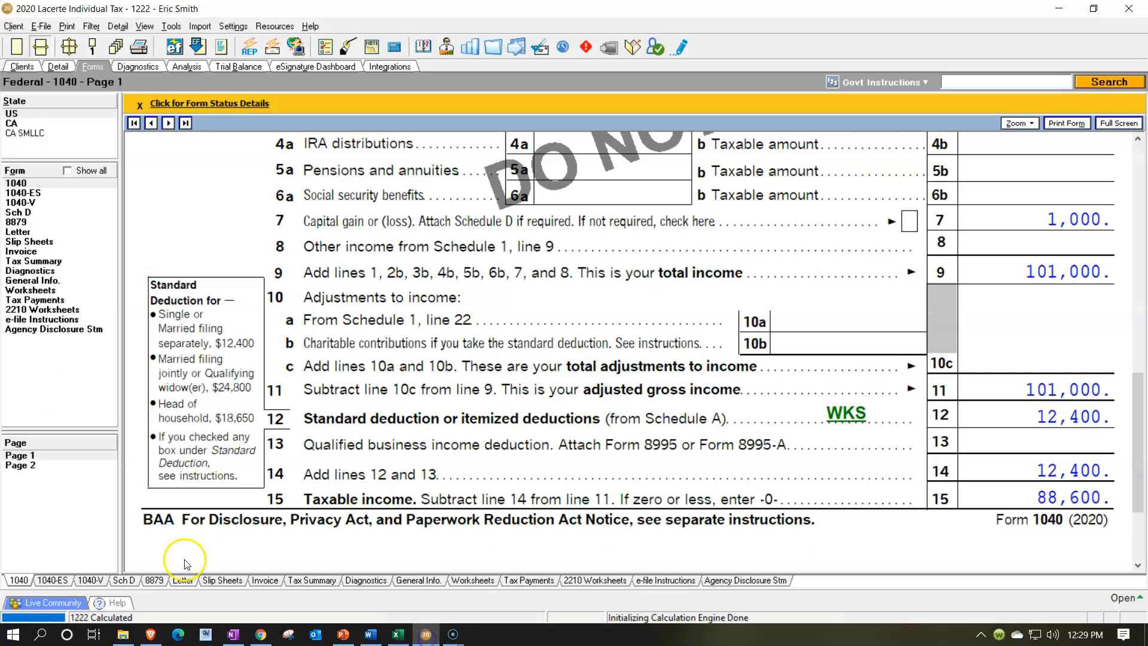
click(34, 468)
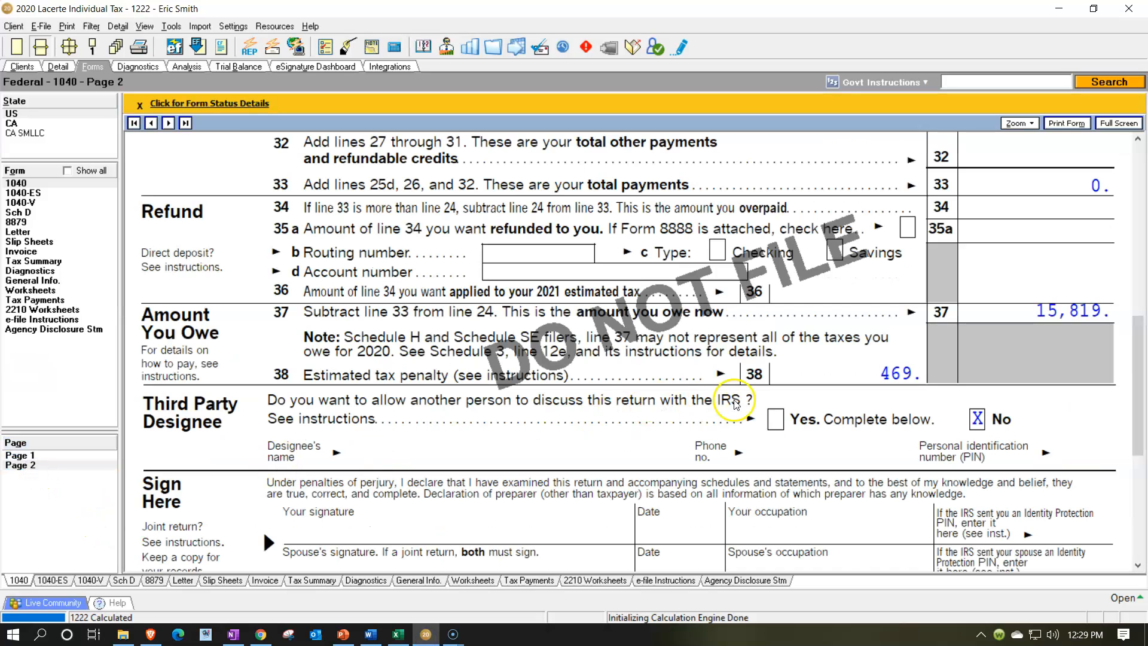
click(744, 404)
scroll(746, 405, up, 6)
scroll(745, 404, up, 3)
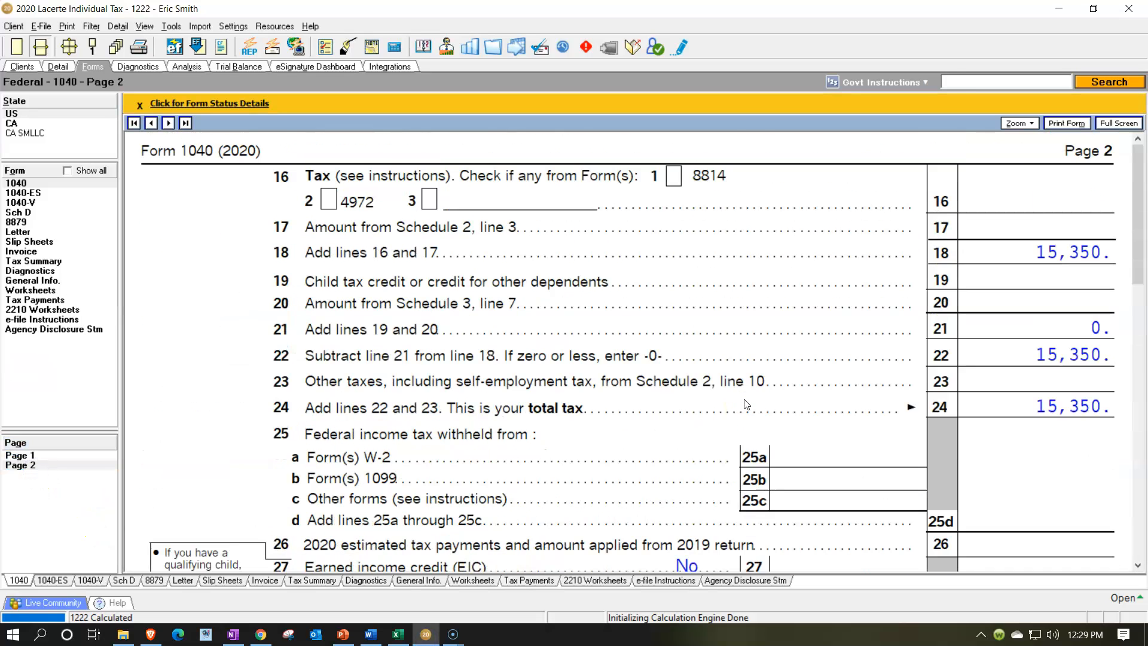
click(576, 557)
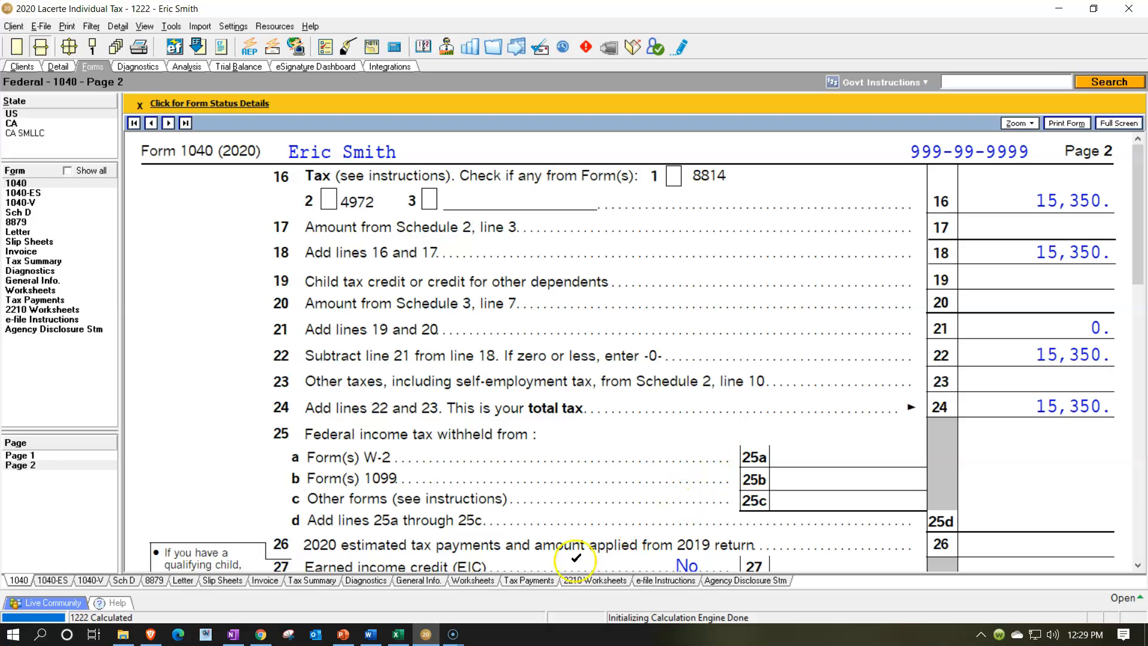
click(398, 634)
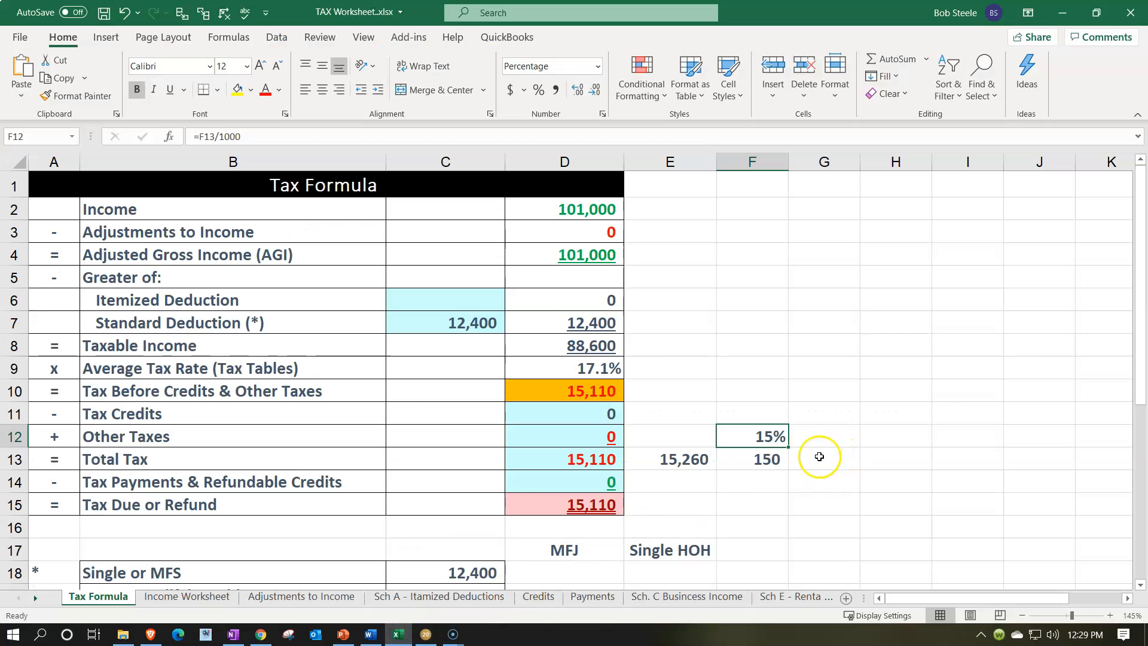
Enter 15,350 in the next cell of the Total Tax row and subtract the worksheet's total tax from it beside it
click(822, 458)
text(15,3)
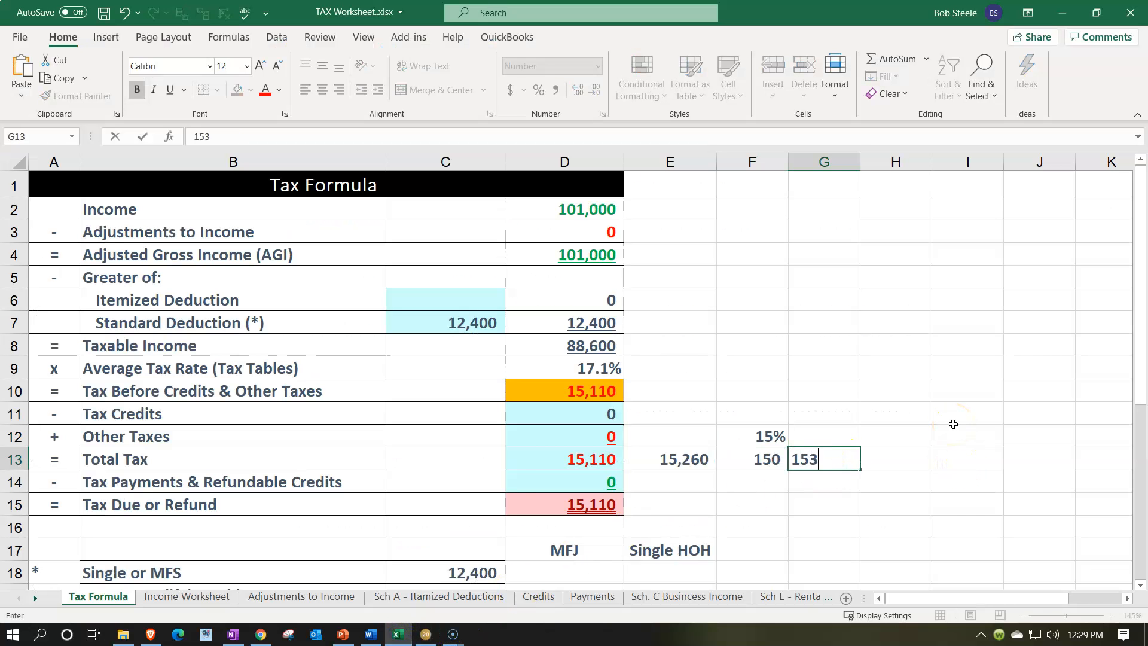
text(50)
key(Return)
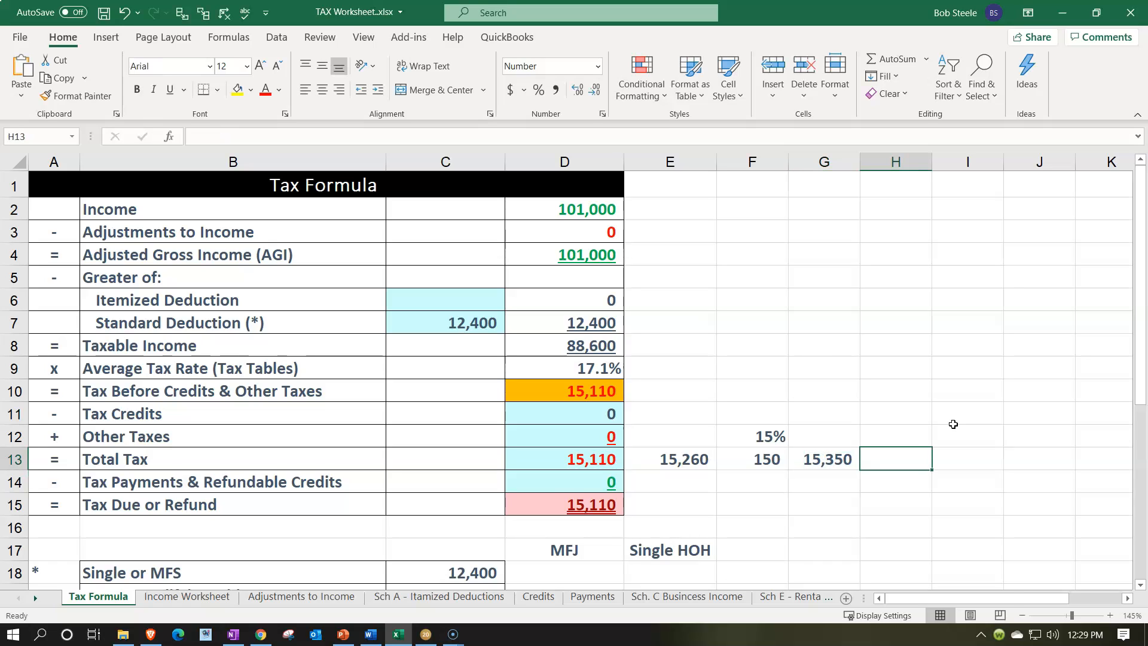
text(=)
key(Left)
text(-)
key(Left)
key(Left)
key(Left)
key(Left)
key(ctrl+Return)
key(Up)
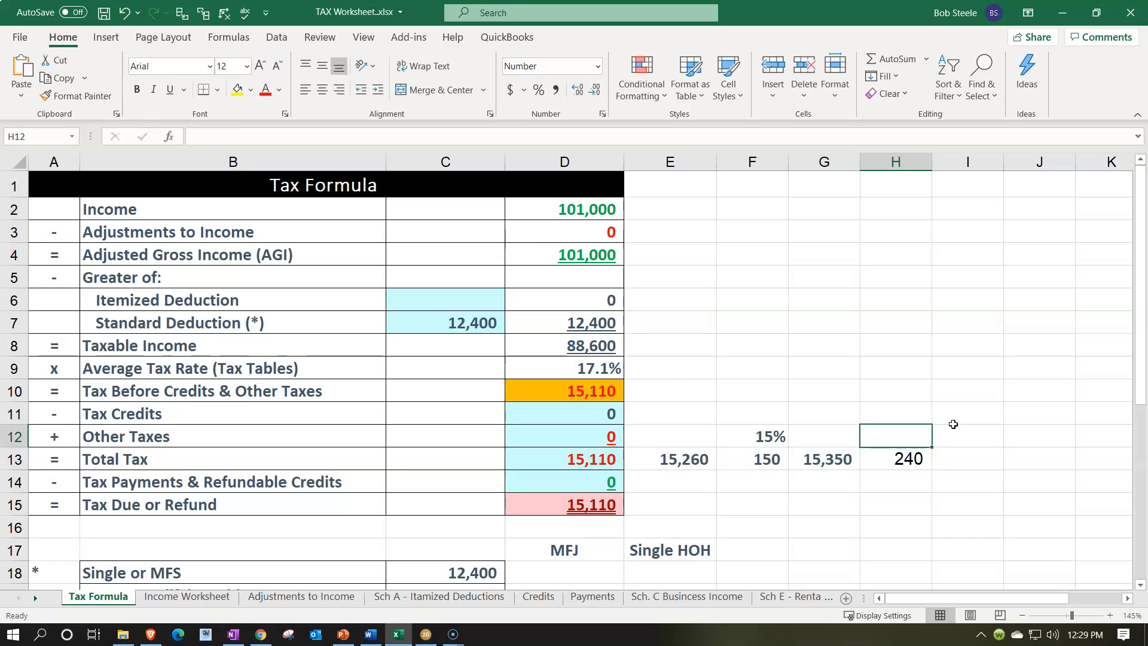
In the cell above the new difference, divide it by 1000
text(=)
key(Down)
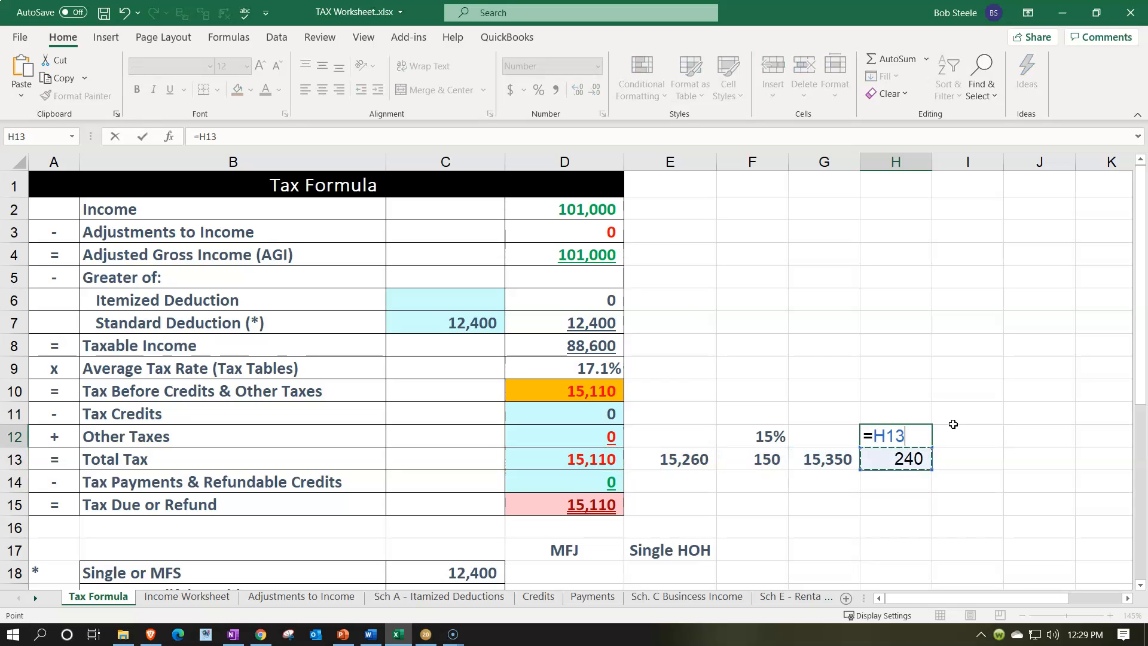
text(/1000)
key(ctrl+Return)
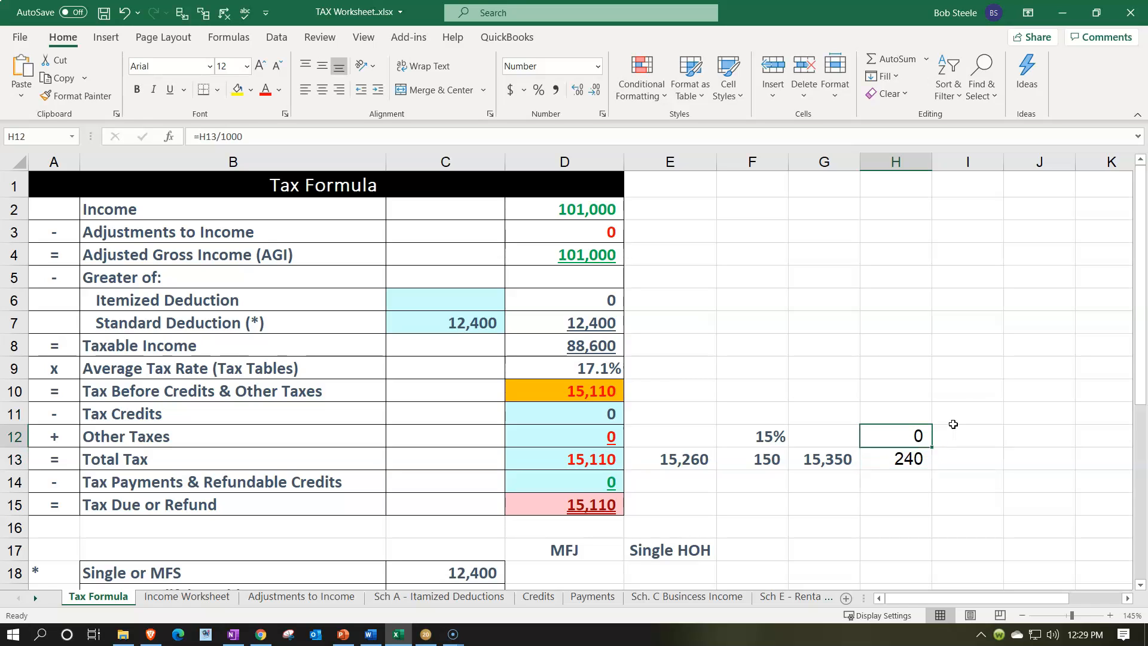
Format the ratio cell H12 as a percentage
click(538, 90)
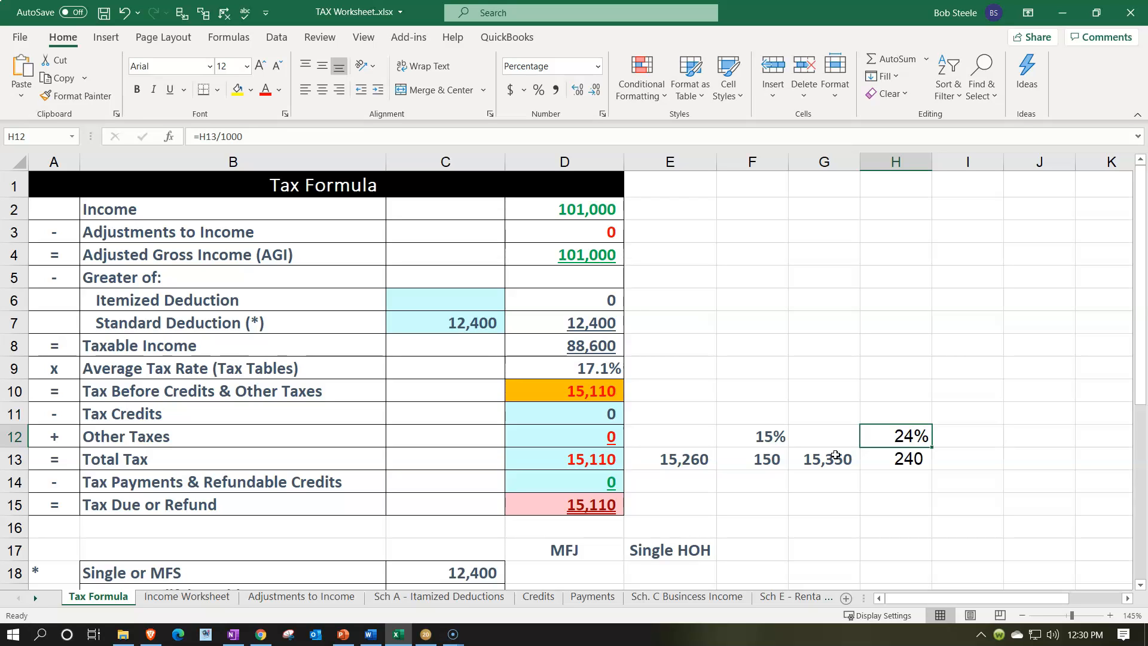
Switch to Lacerte and review the Tax Summary's tax rates and Form 1040 page 1
click(427, 635)
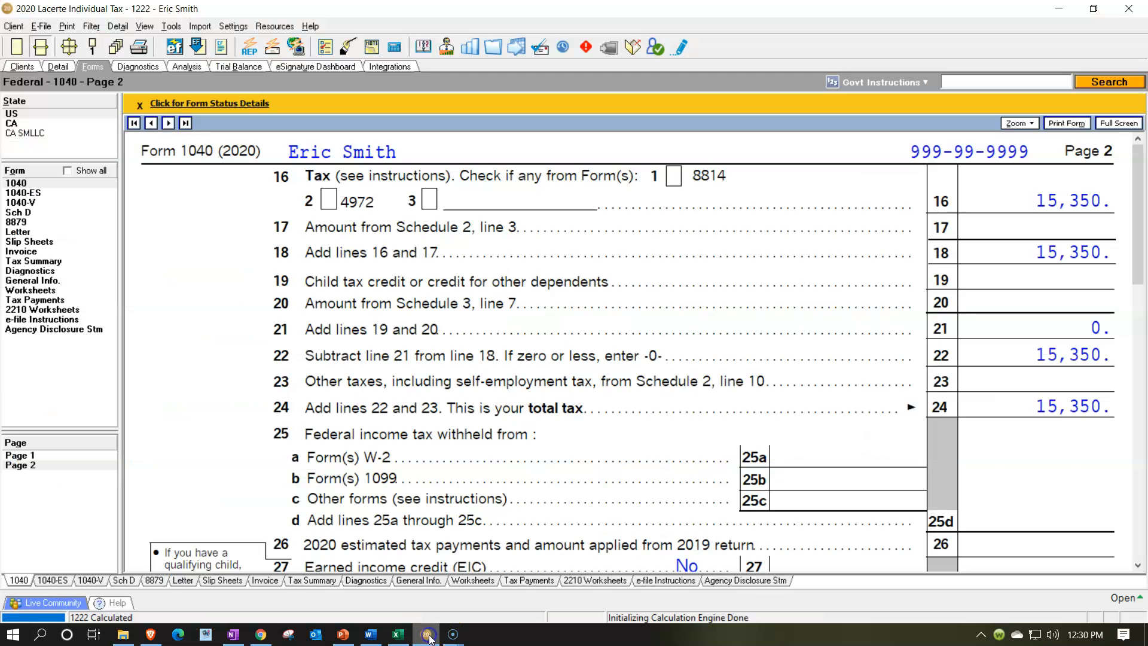
click(37, 261)
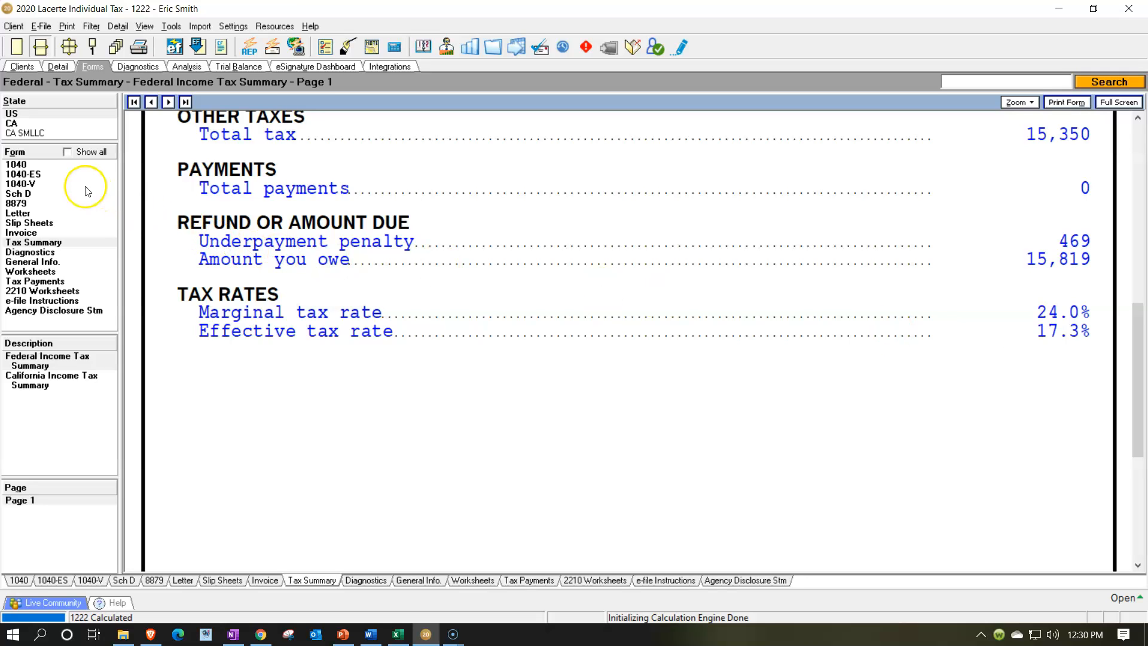
click(34, 166)
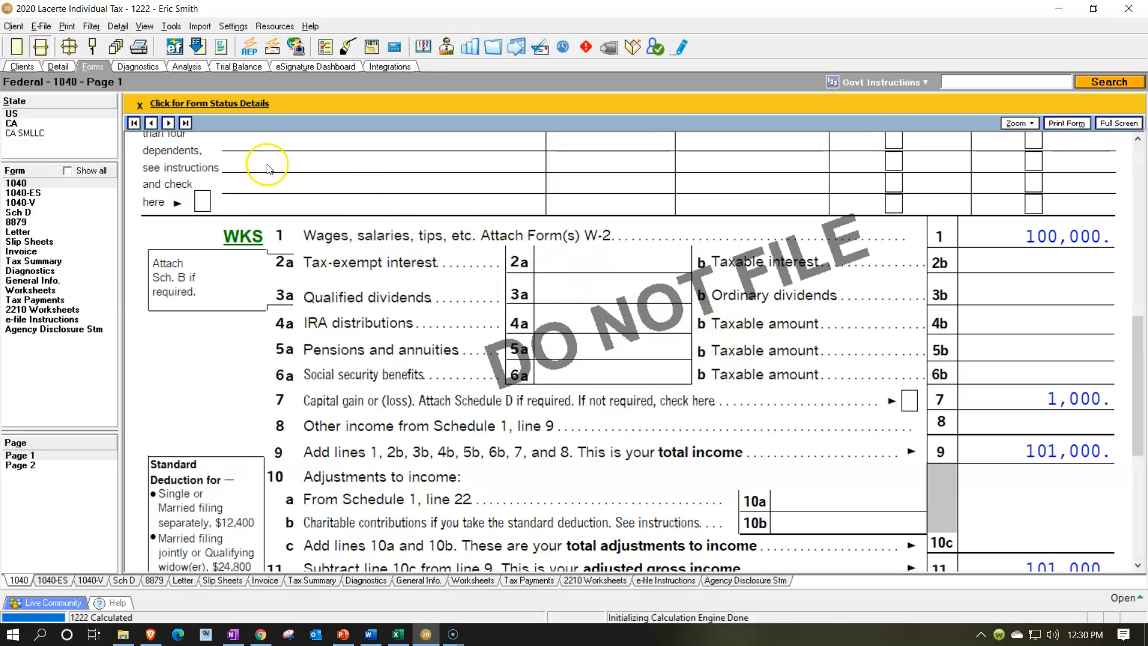
In the dispositions detail, change Stock 1's acquisition date to 1/1/2000
click(65, 67)
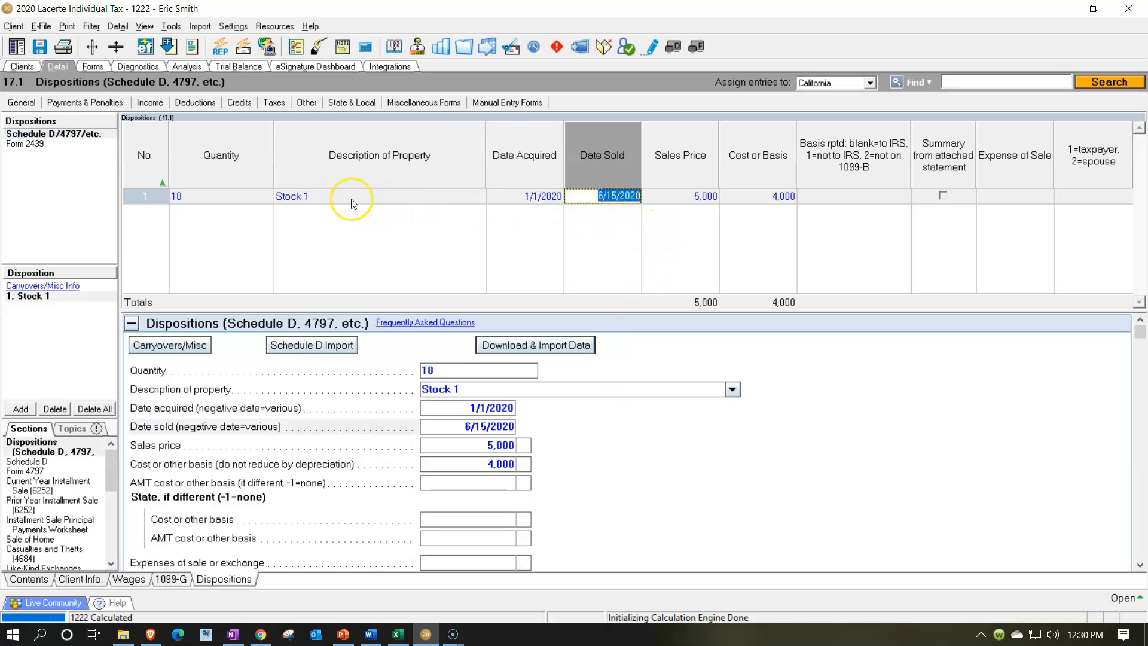
click(556, 198)
text(0)
key(Tab)
key(Tab)
key(Tab)
key(Tab)
key(Tab)
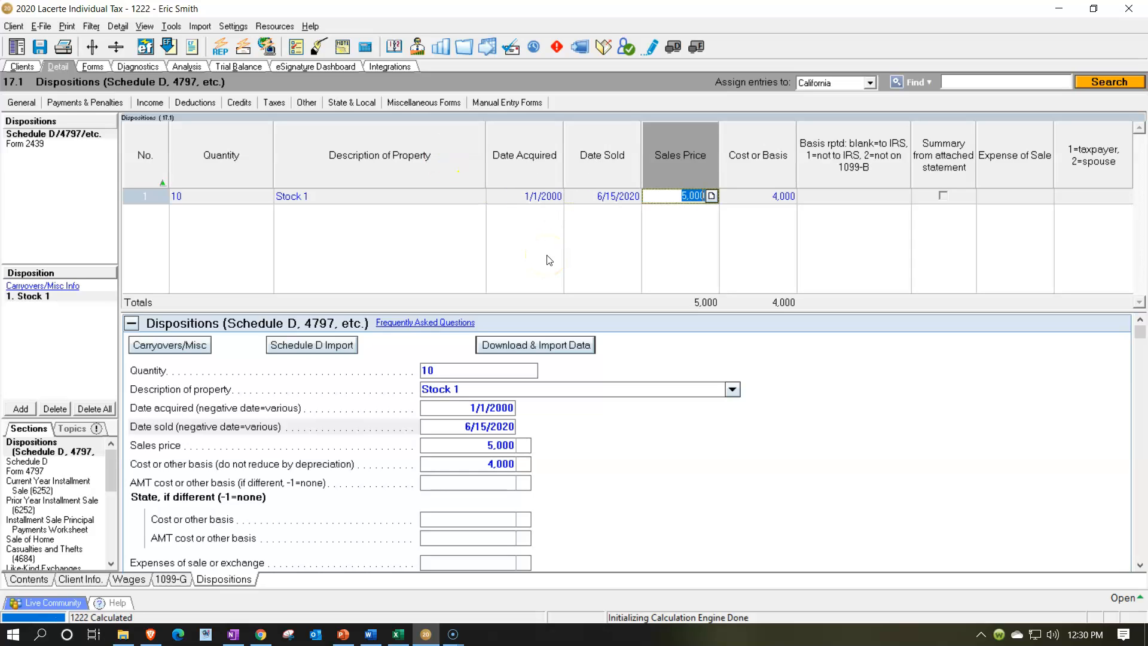
Set Stock 1's cost or basis to 3,000
key(Tab)
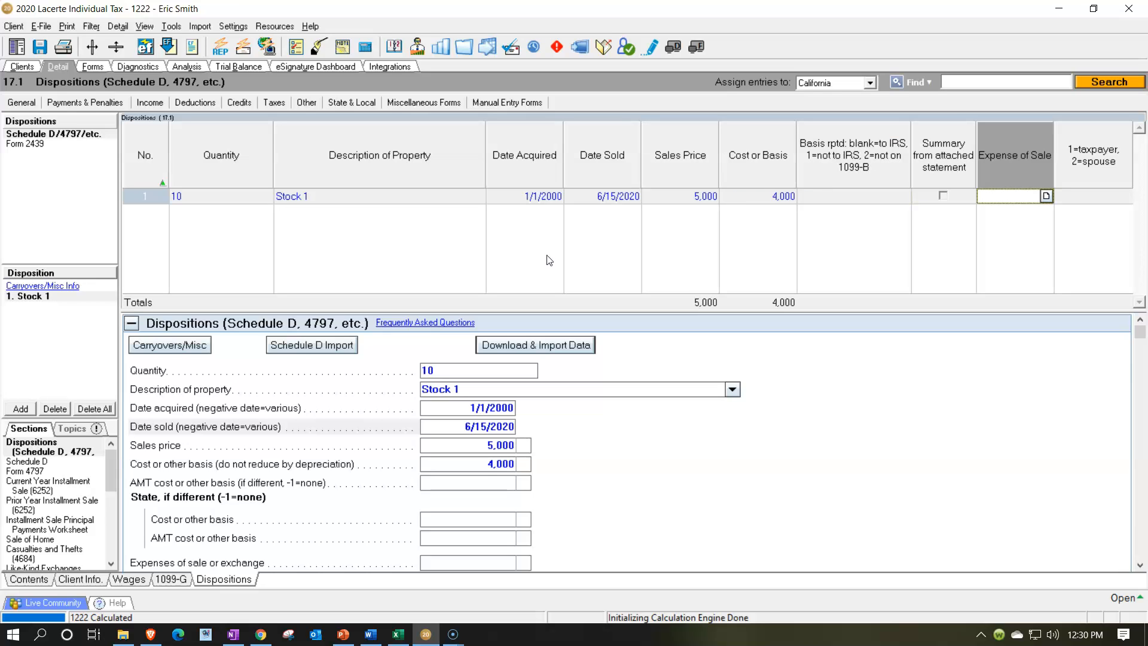
click(761, 196)
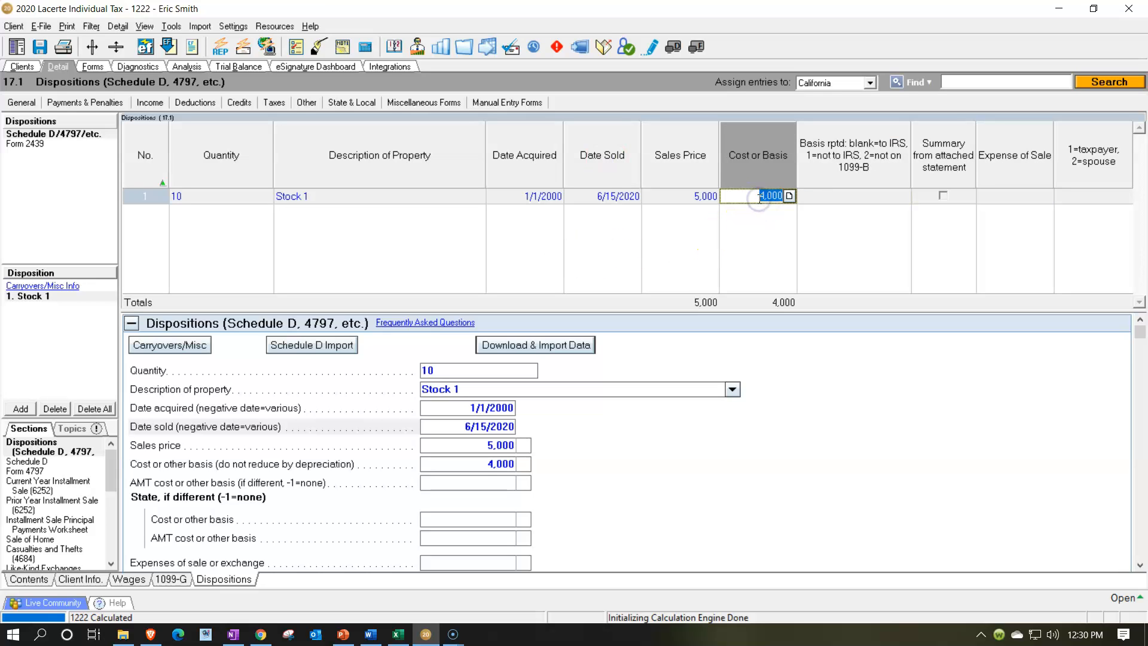
text(3)
key(Tab)
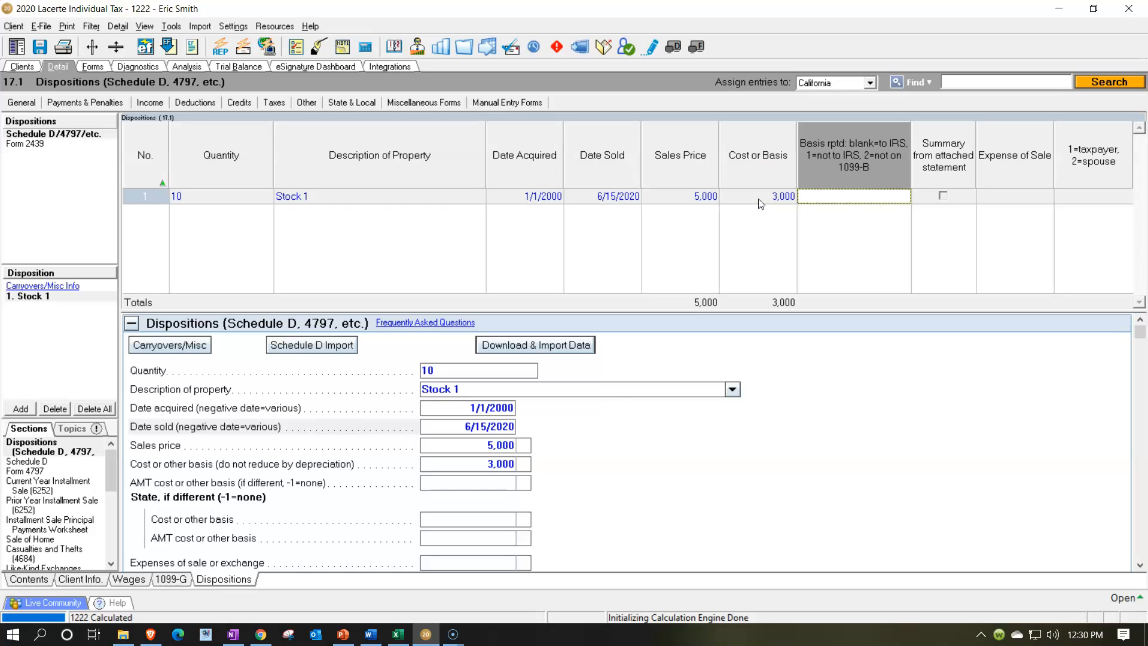
key(Tab)
key(Tab)
key(Tab)
key(Tab)
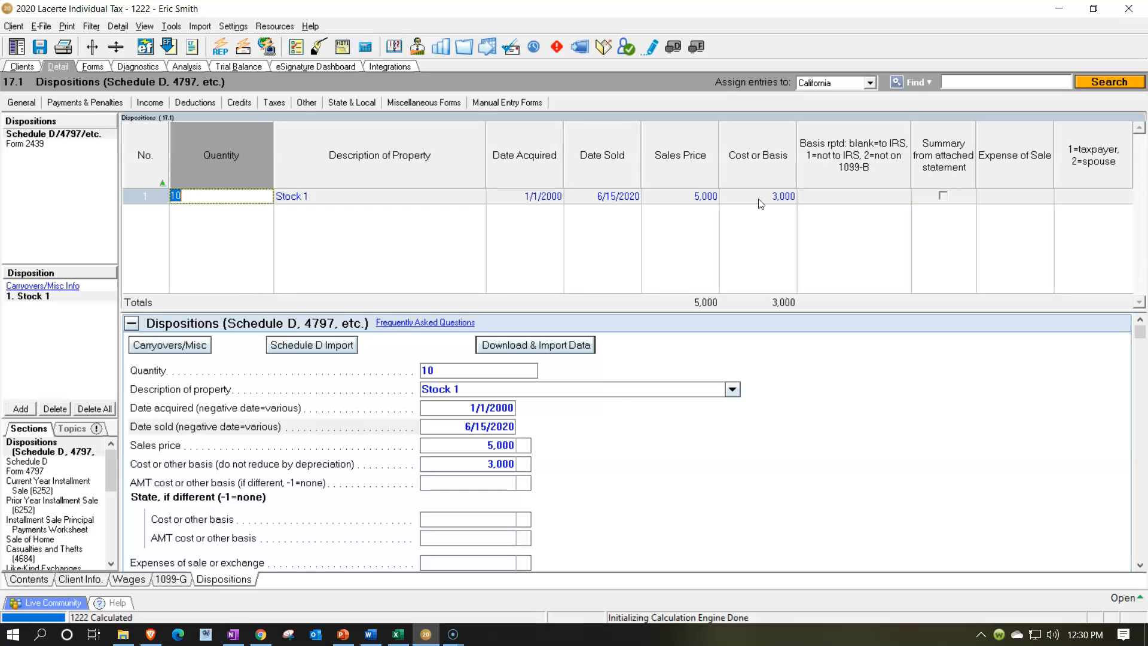
Add a second disposition of 15 shares described as Stock 2
click(20, 408)
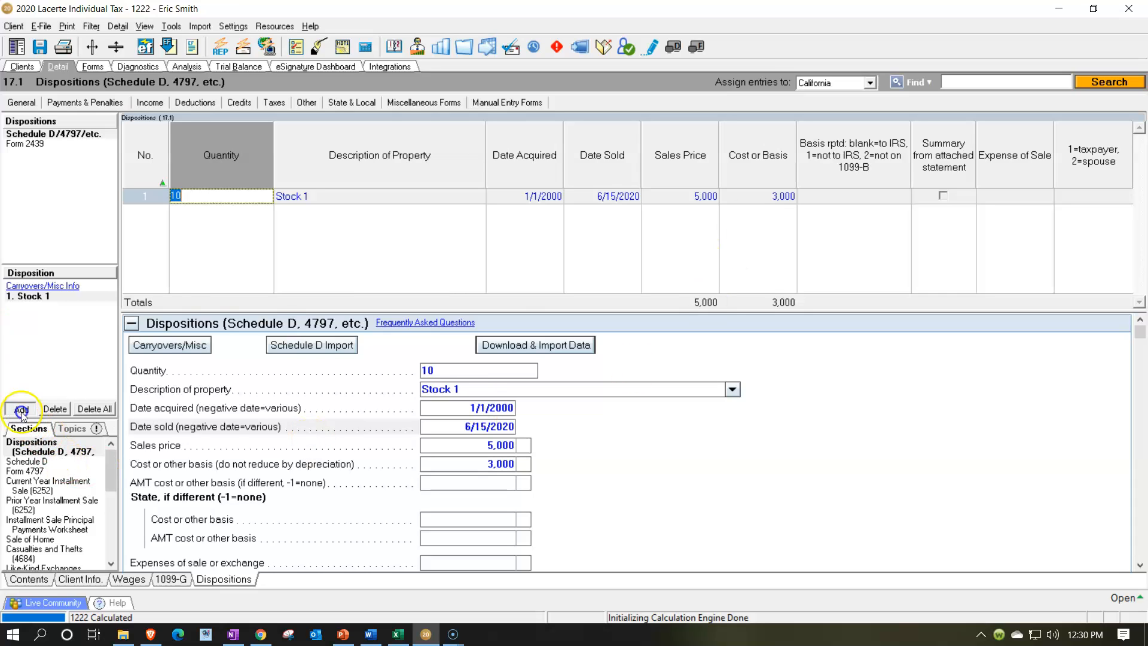
text(1)
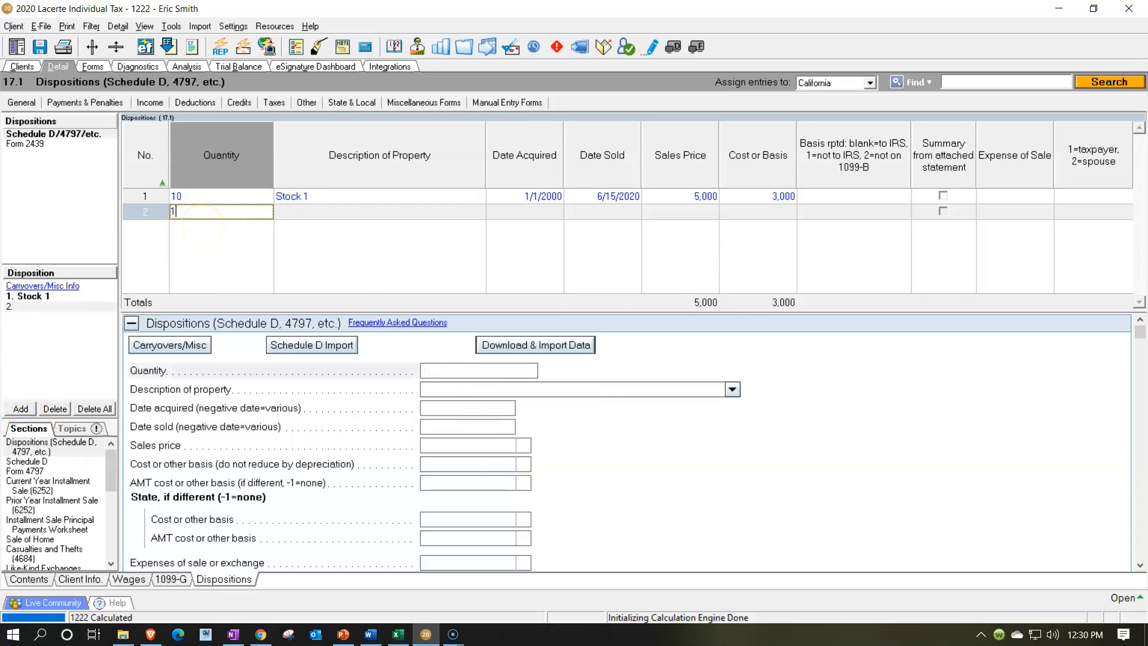
text(5)
key(Tab)
text(St)
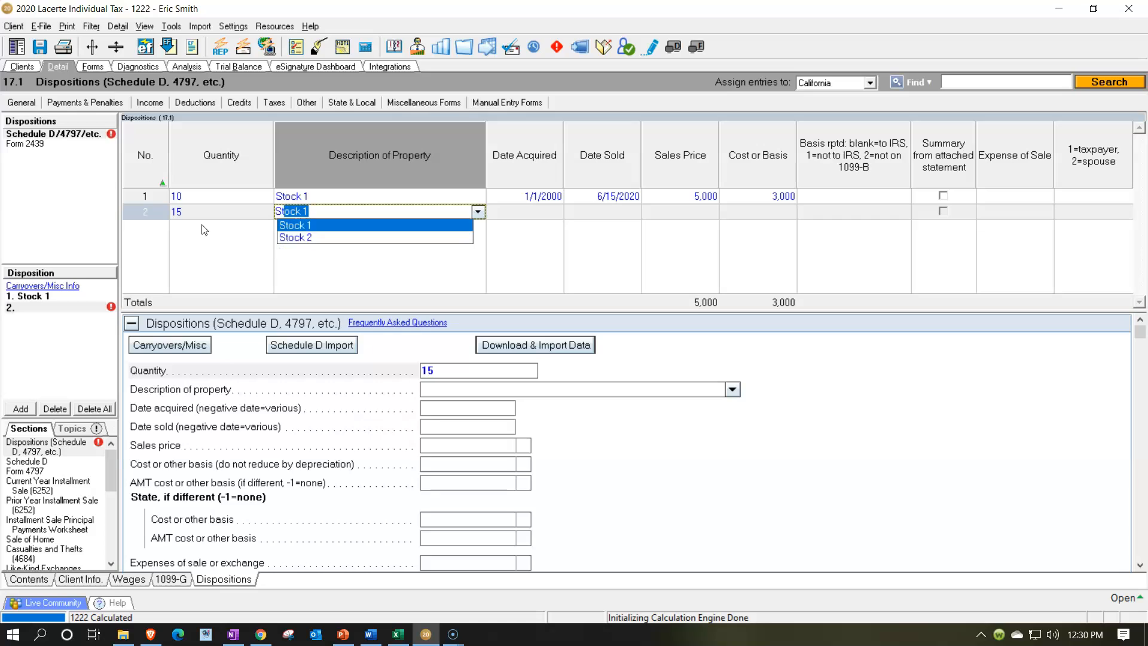
key(Down)
key(Tab)
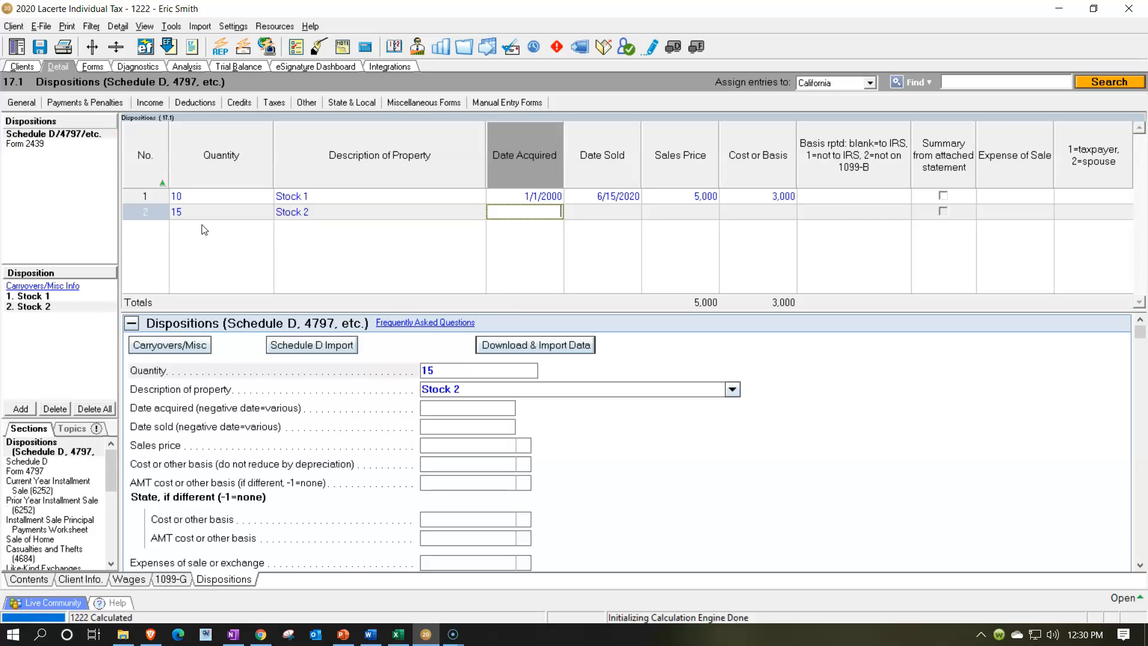
Enter Stock 2's acquisition date 1/1/2020, sale date 9/16/2020, sales price 10,000 and cost 12,000
text(010120)
key(Tab)
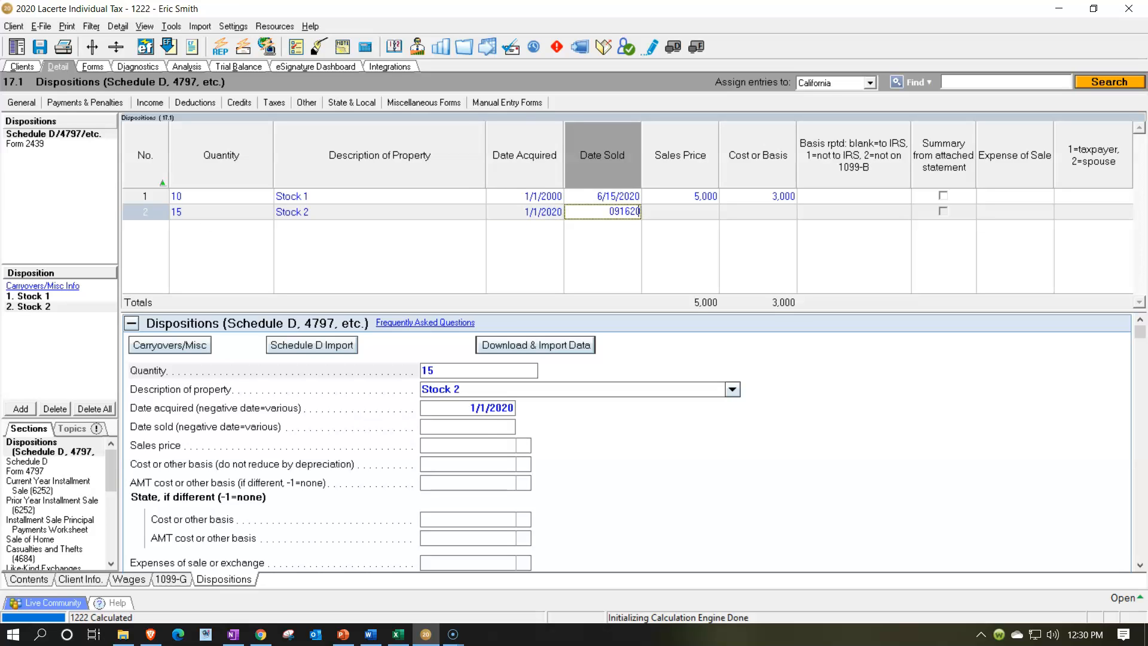
key(Tab)
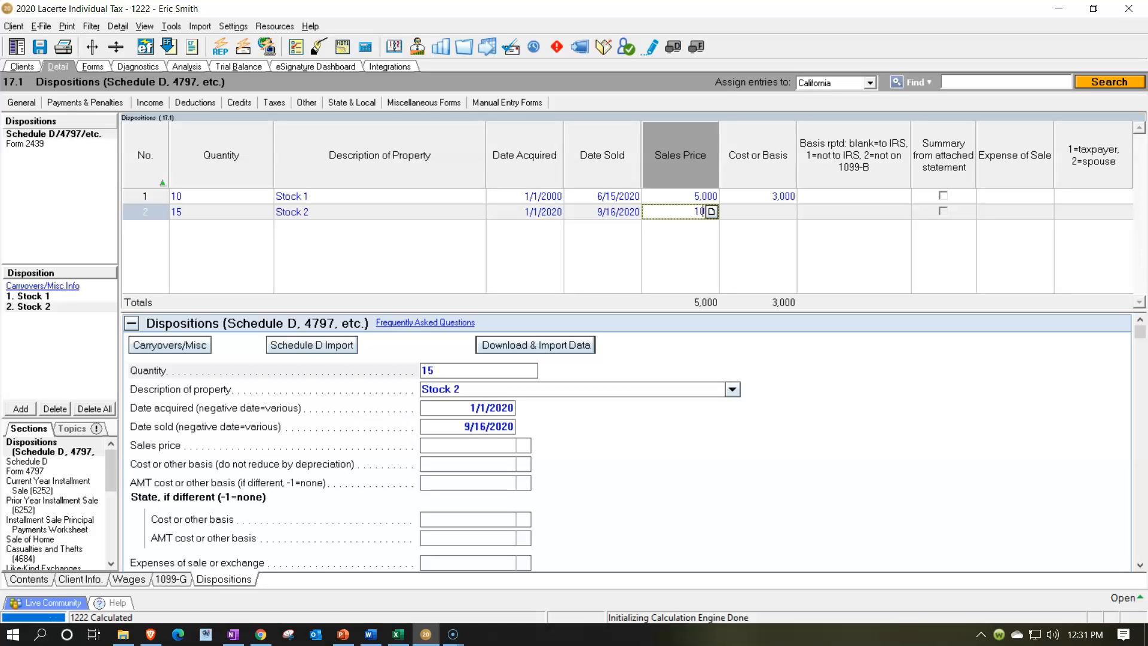
key(Tab)
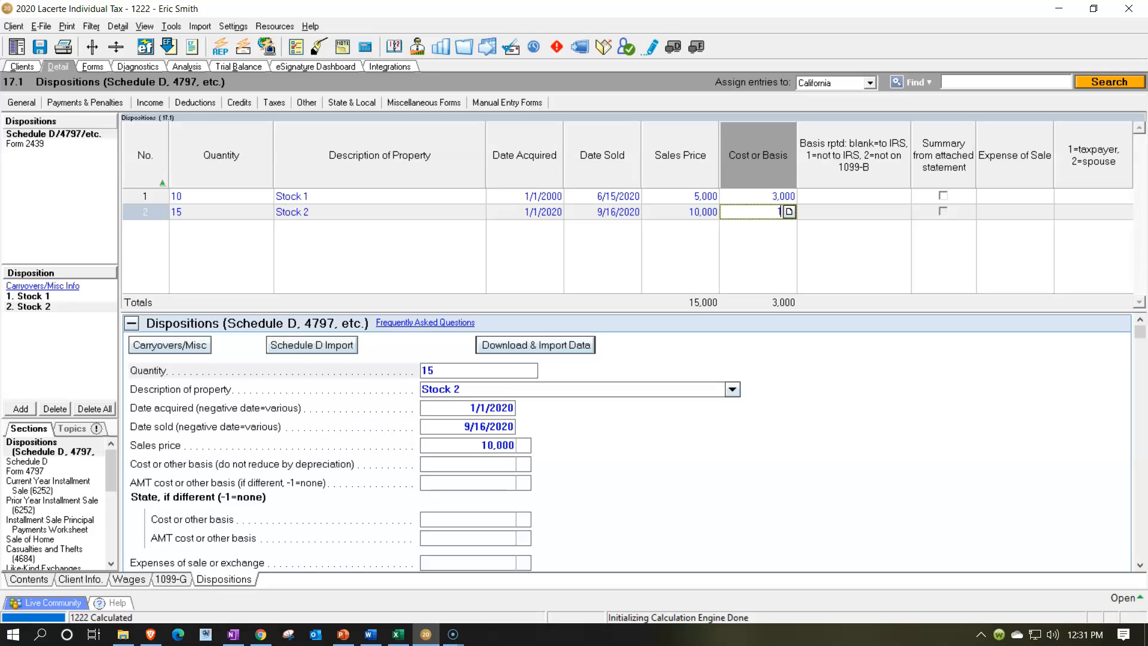
key(Tab)
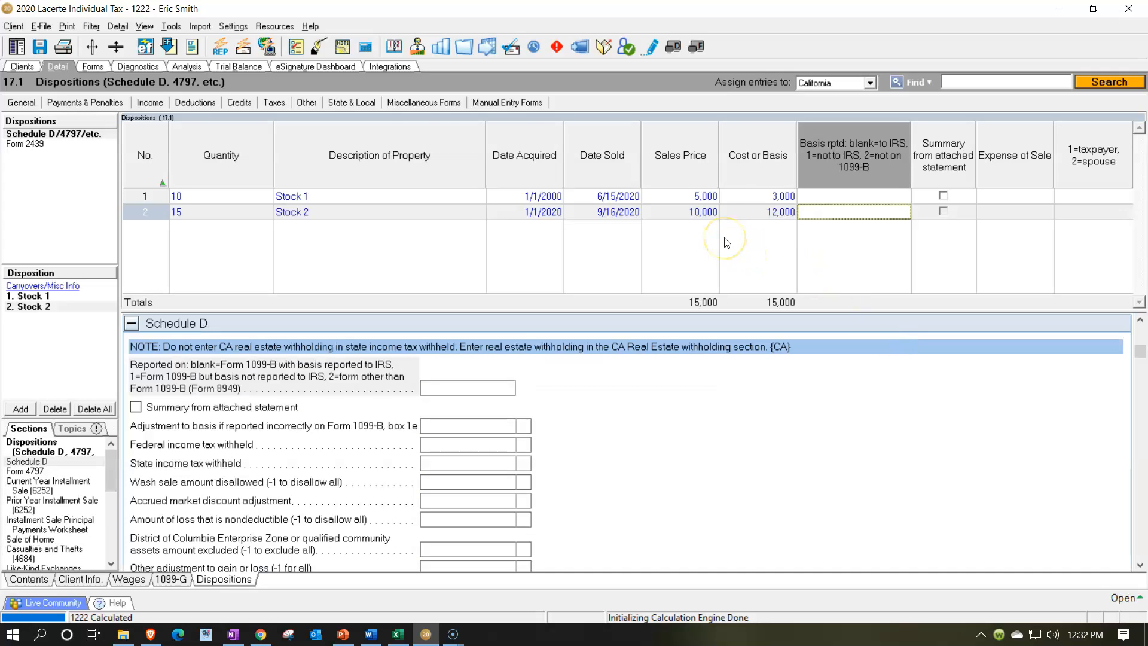
Compare the details of the two disposition rows
click(417, 196)
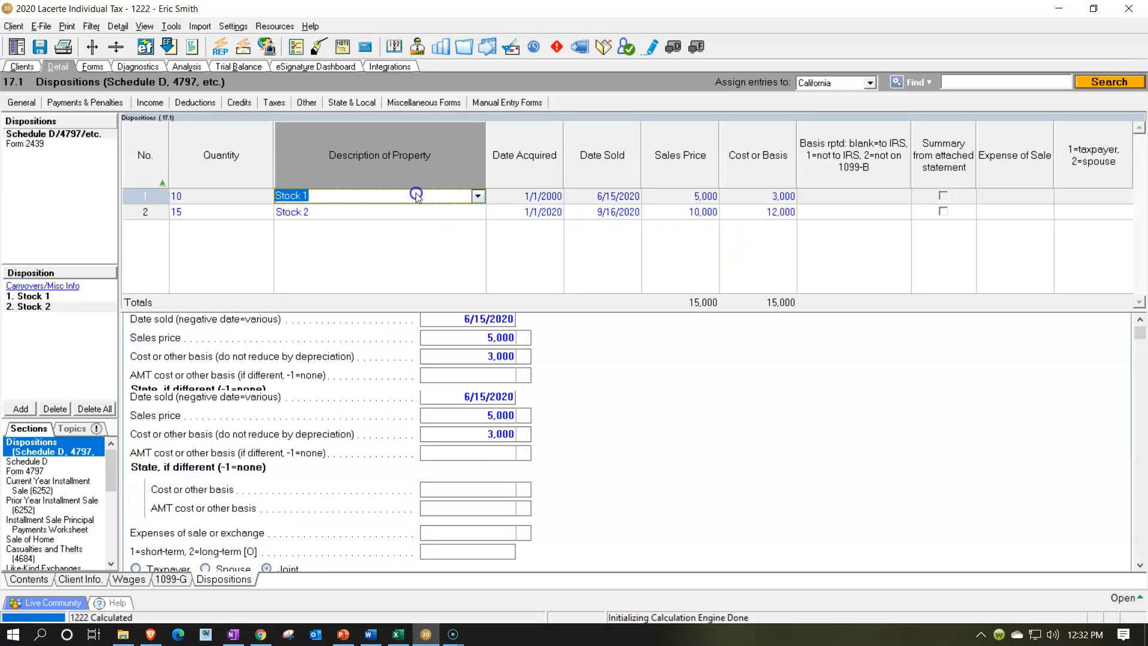
click(405, 213)
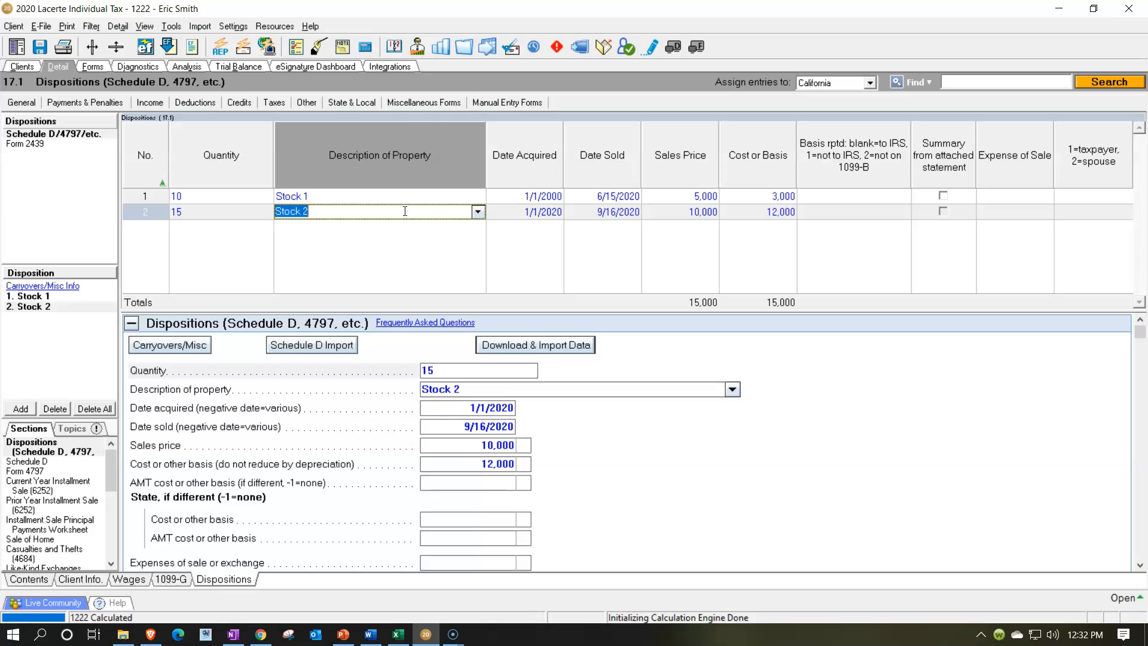
click(403, 198)
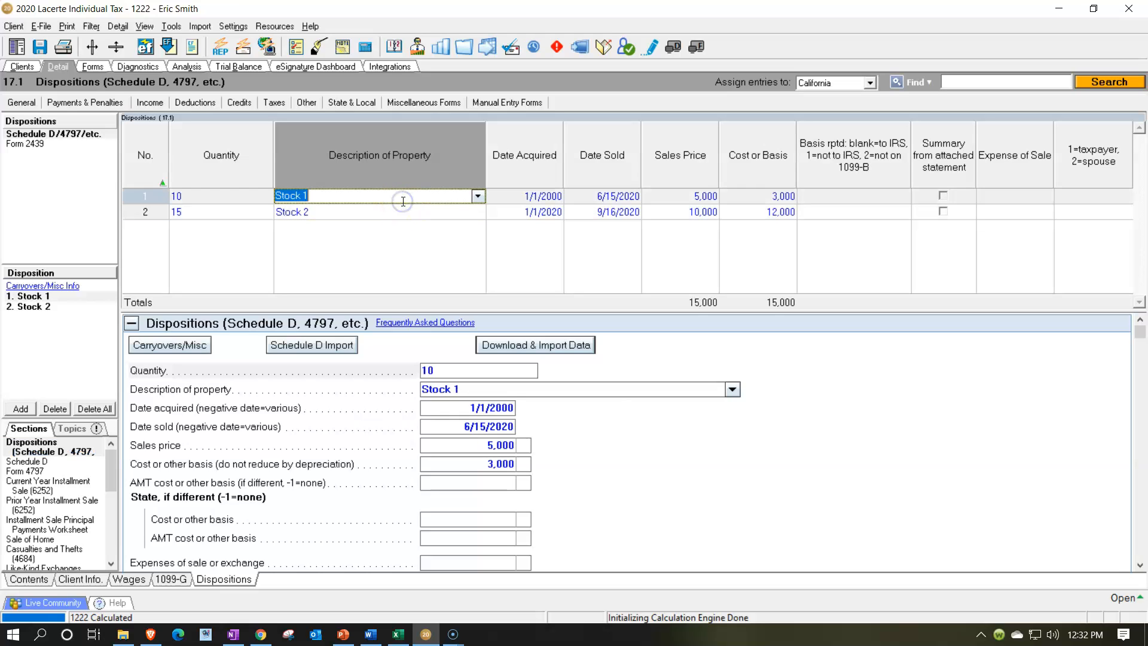
click(404, 214)
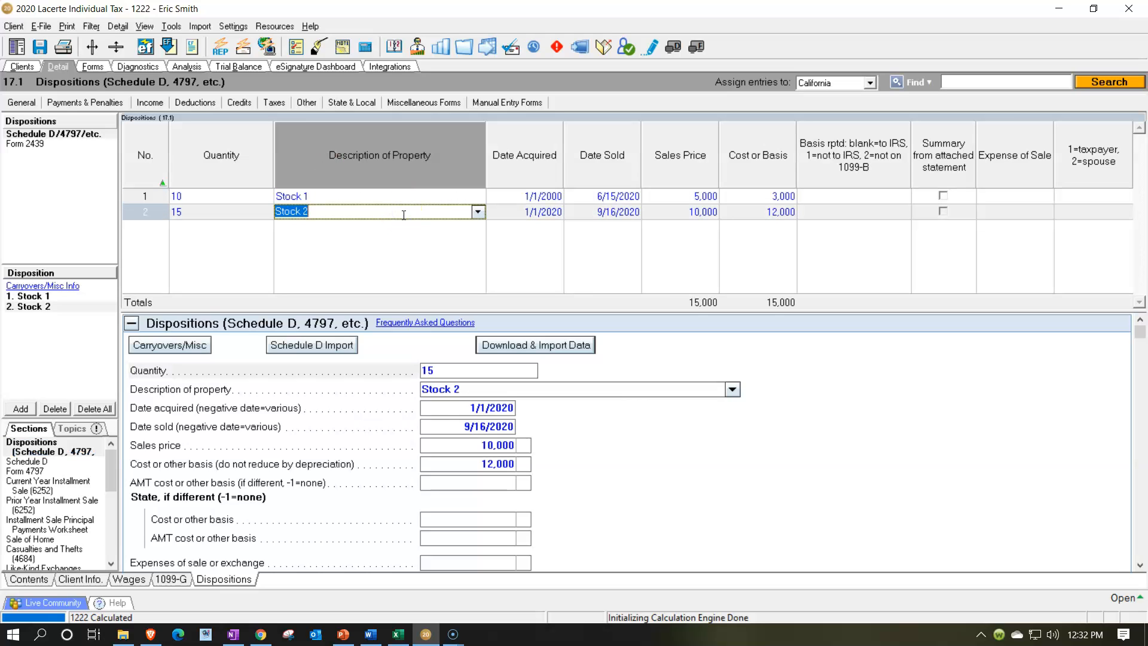
Review Schedule D's short-term and long-term capital gain sections
click(94, 66)
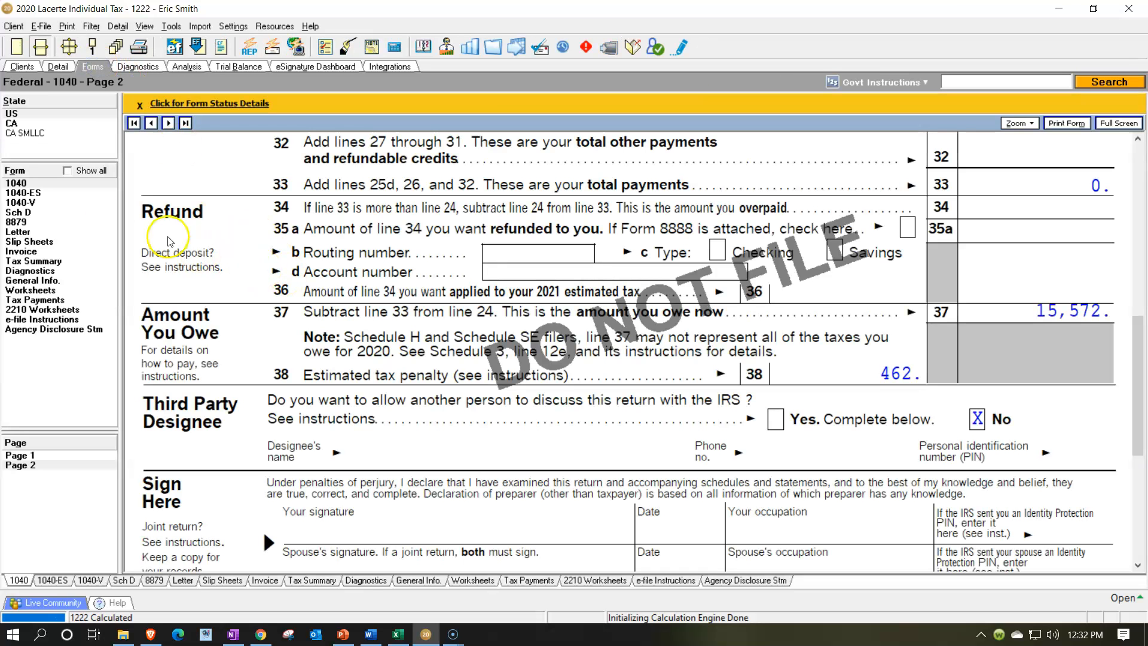
click(43, 213)
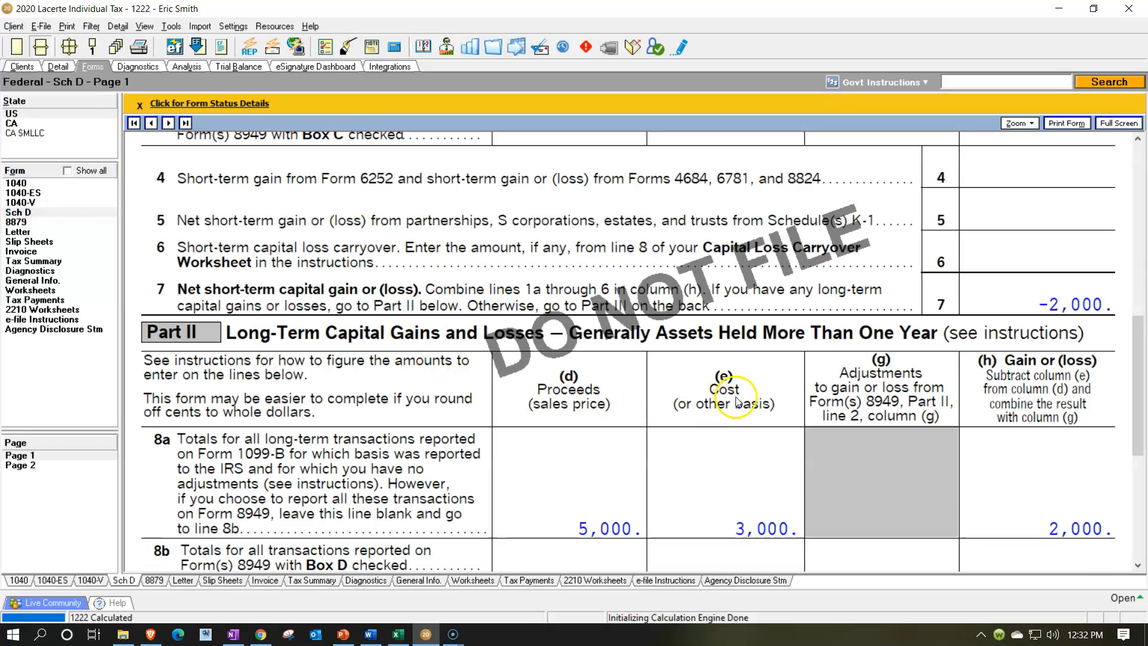
scroll(740, 389, up, 5)
scroll(740, 389, up, 3)
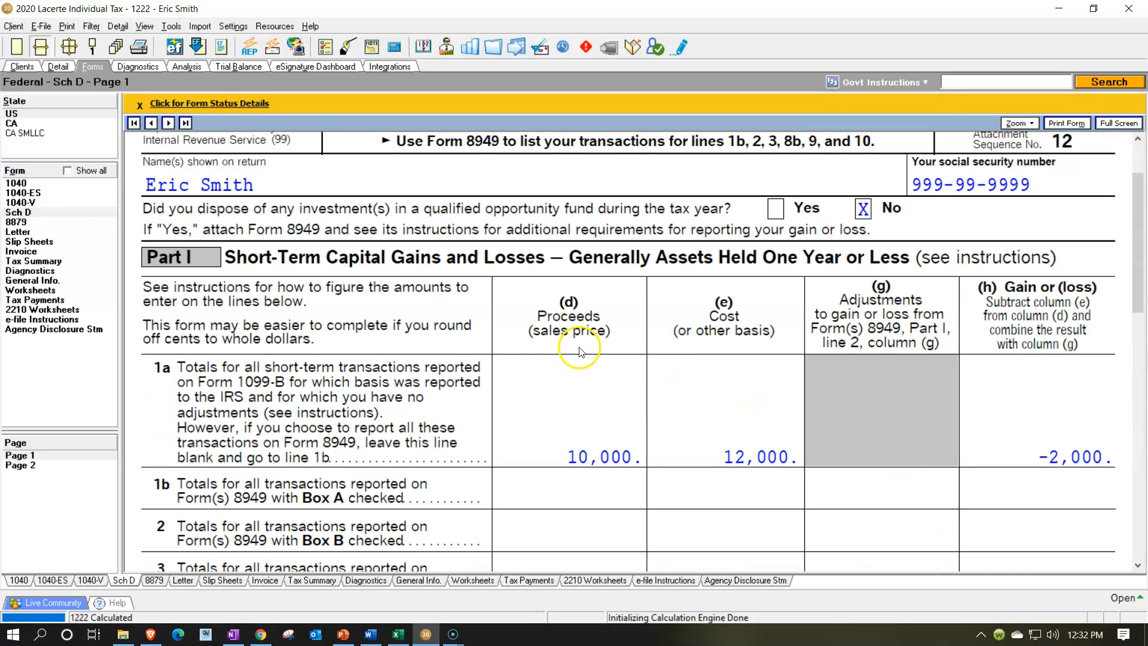
scroll(376, 293, up, 1)
scroll(422, 310, down, 1)
scroll(423, 310, down, 3)
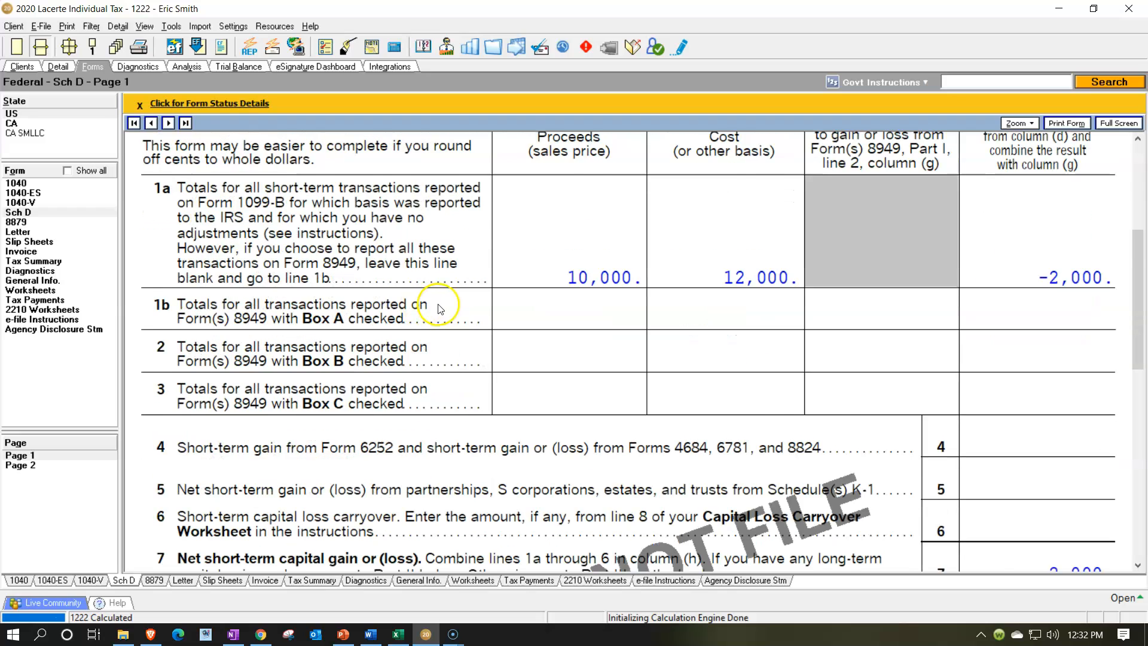
scroll(446, 308, down, 2)
scroll(936, 442, down, 4)
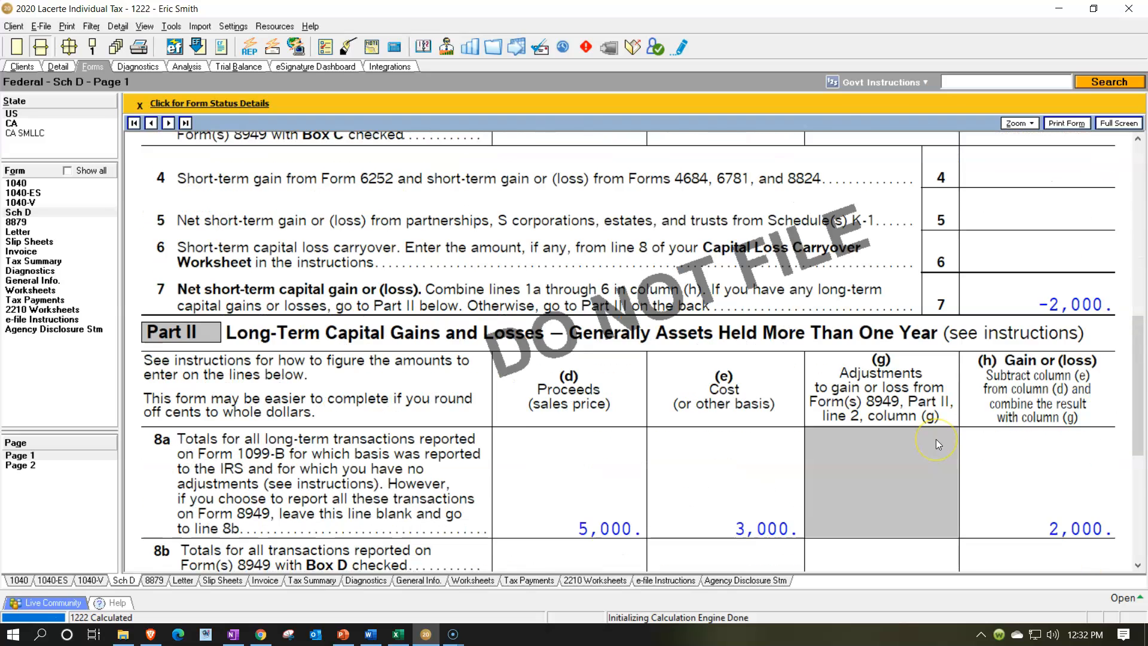
scroll(937, 443, down, 2)
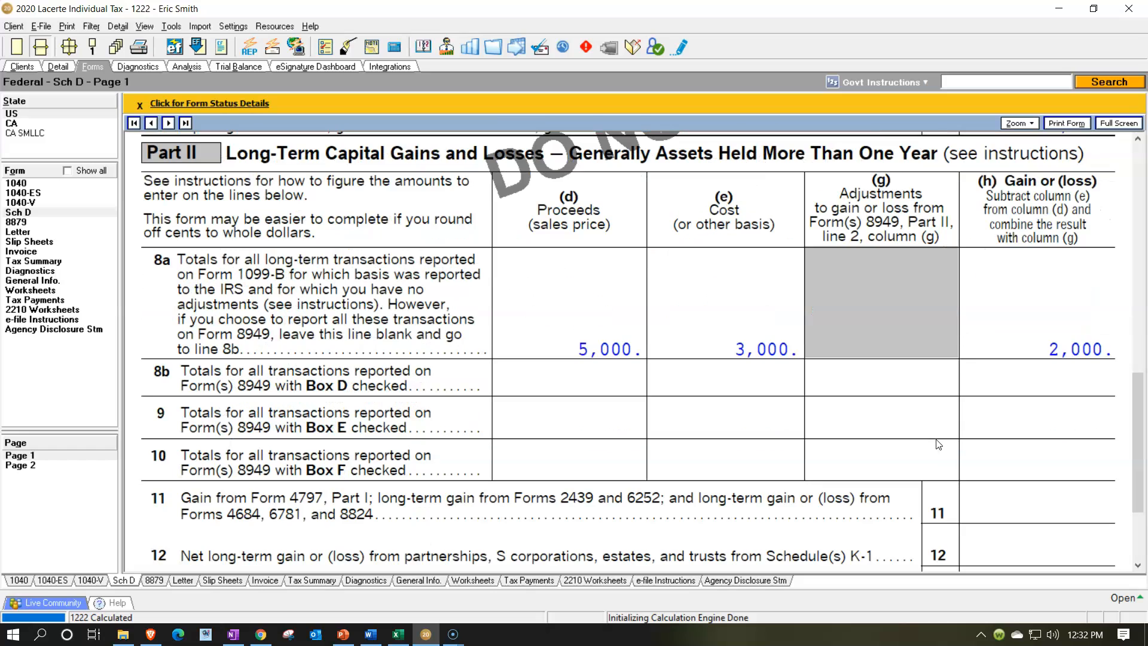
scroll(935, 425, down, 2)
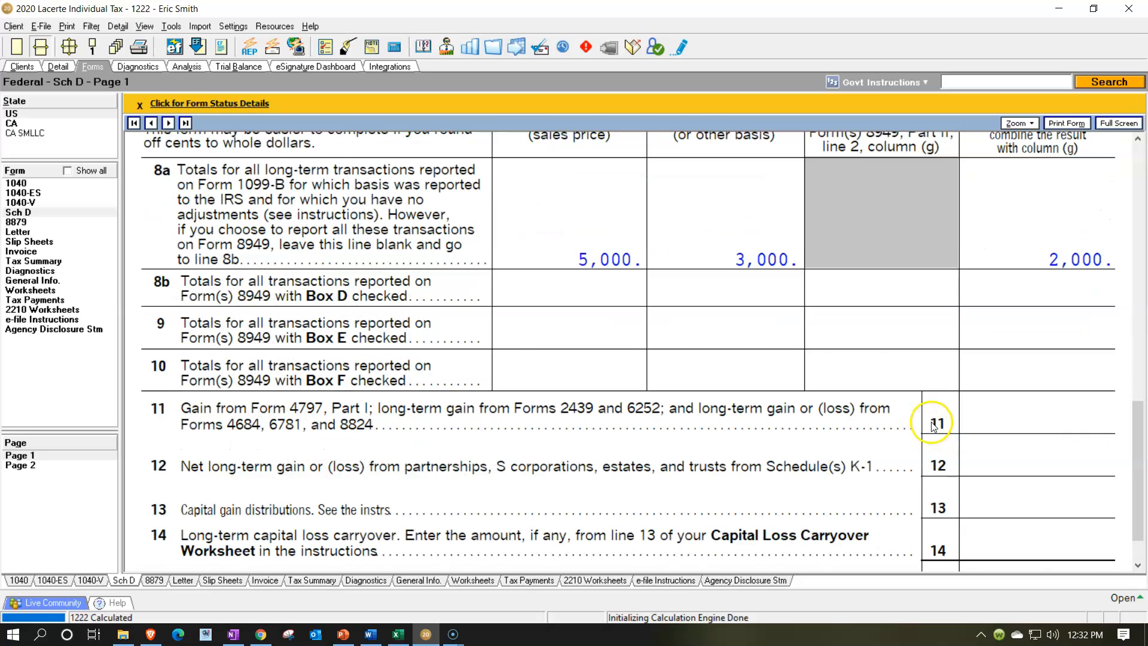
scroll(950, 416, down, 1)
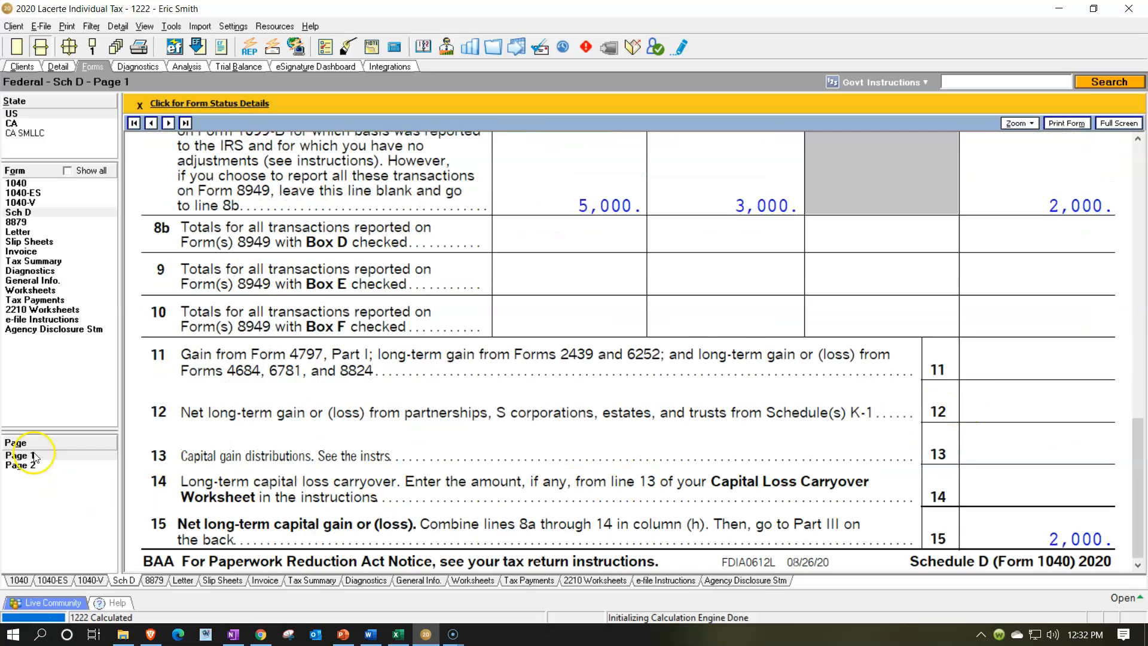
Review the summary questions on Schedule D page 2
click(39, 471)
scroll(700, 422, up, 12)
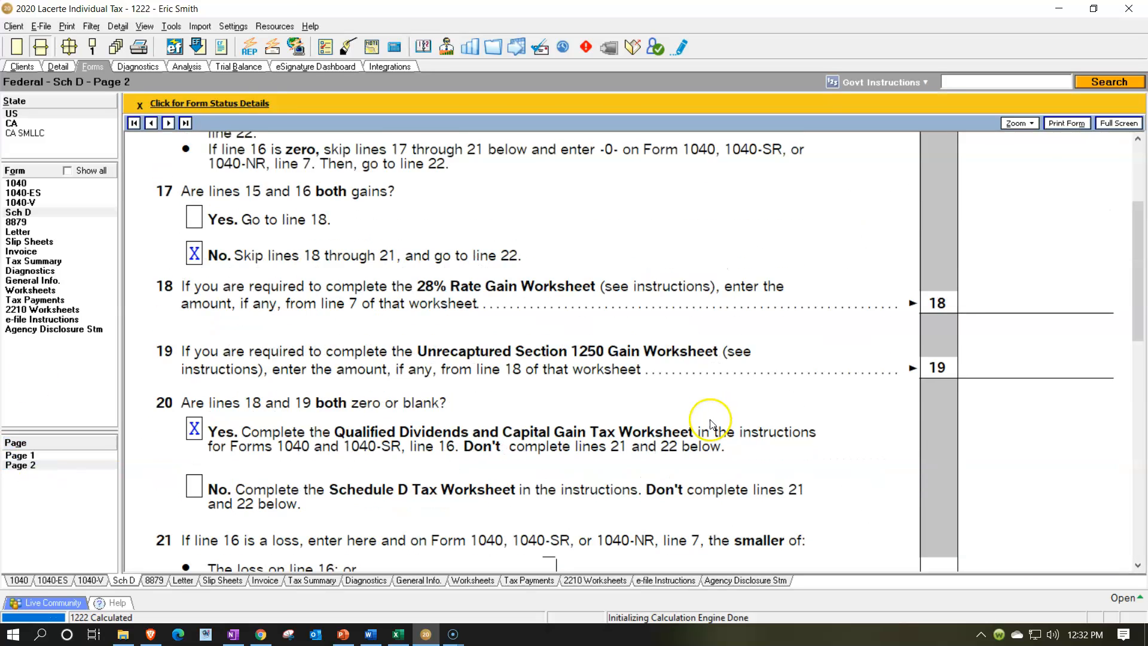
scroll(957, 314, down, 10)
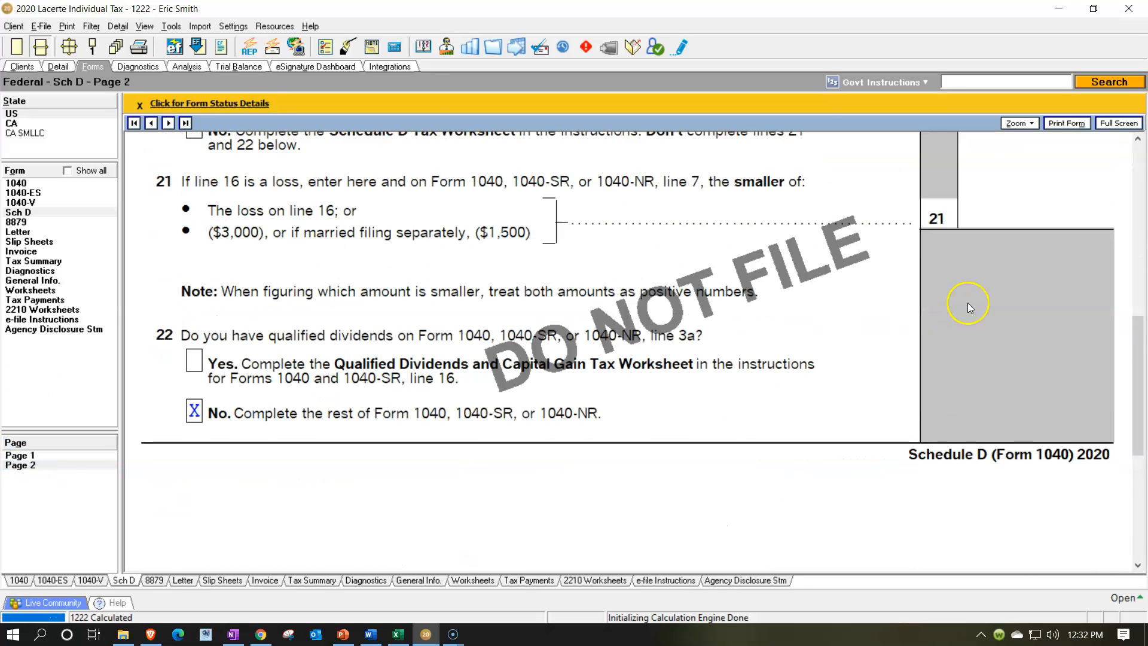
Review the income and taxable income lines on Form 1040 page 1
click(33, 184)
scroll(751, 385, down, 5)
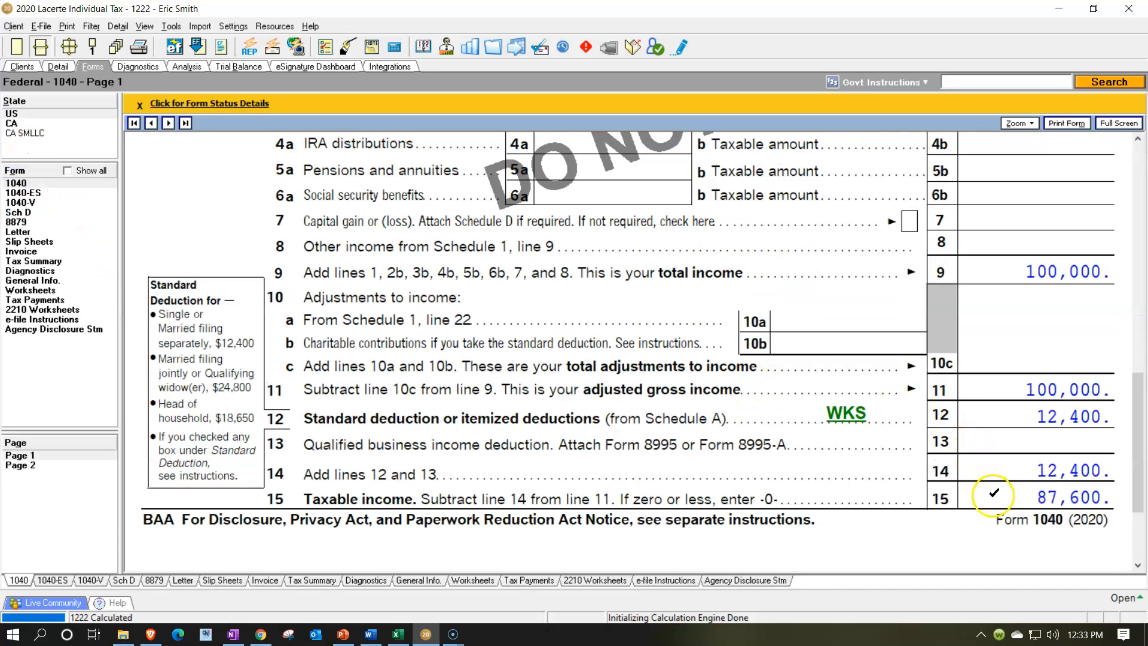
scroll(993, 496, up, 3)
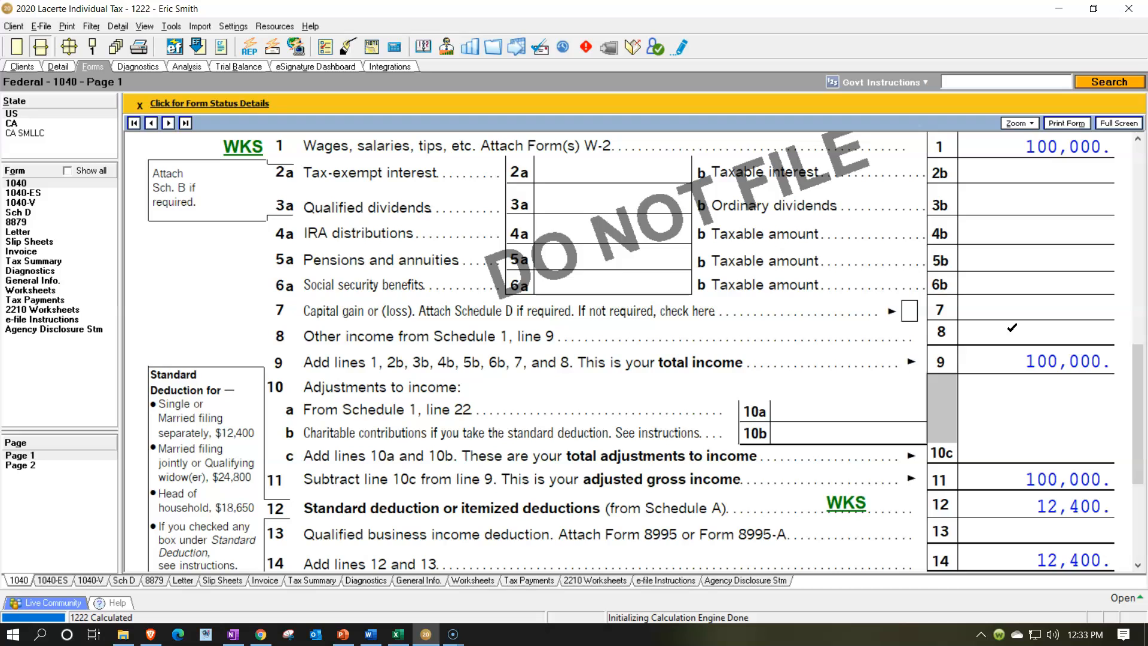
scroll(1012, 328, down, 3)
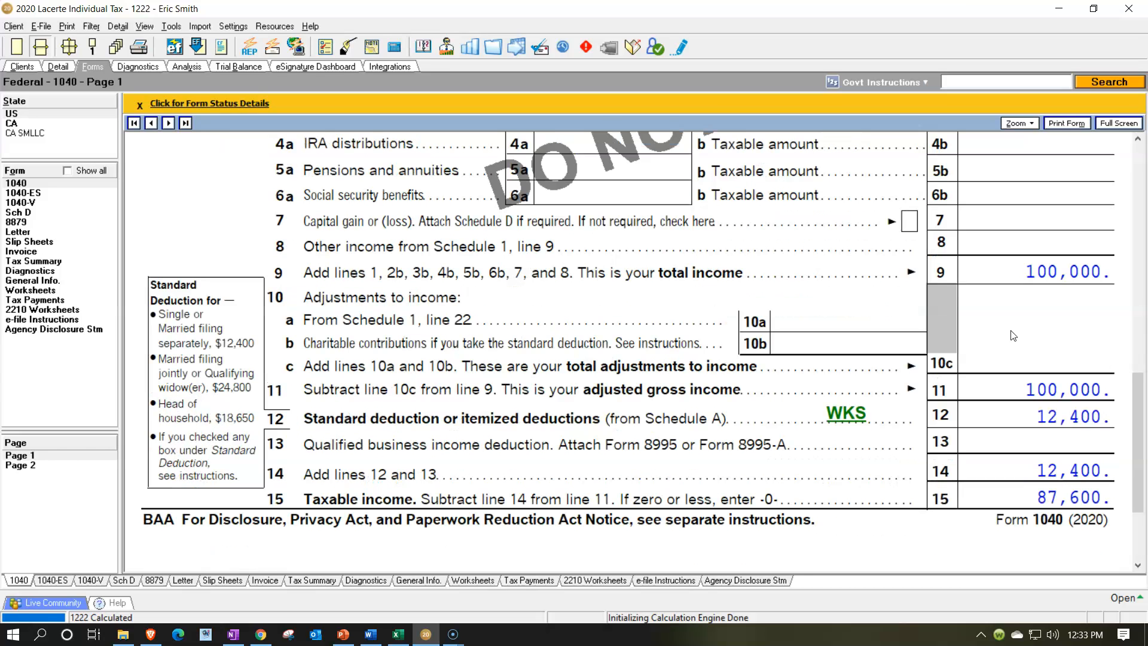
Review the total tax lines on Form 1040 page 2 and compare them with the Excel tax worksheet
click(24, 466)
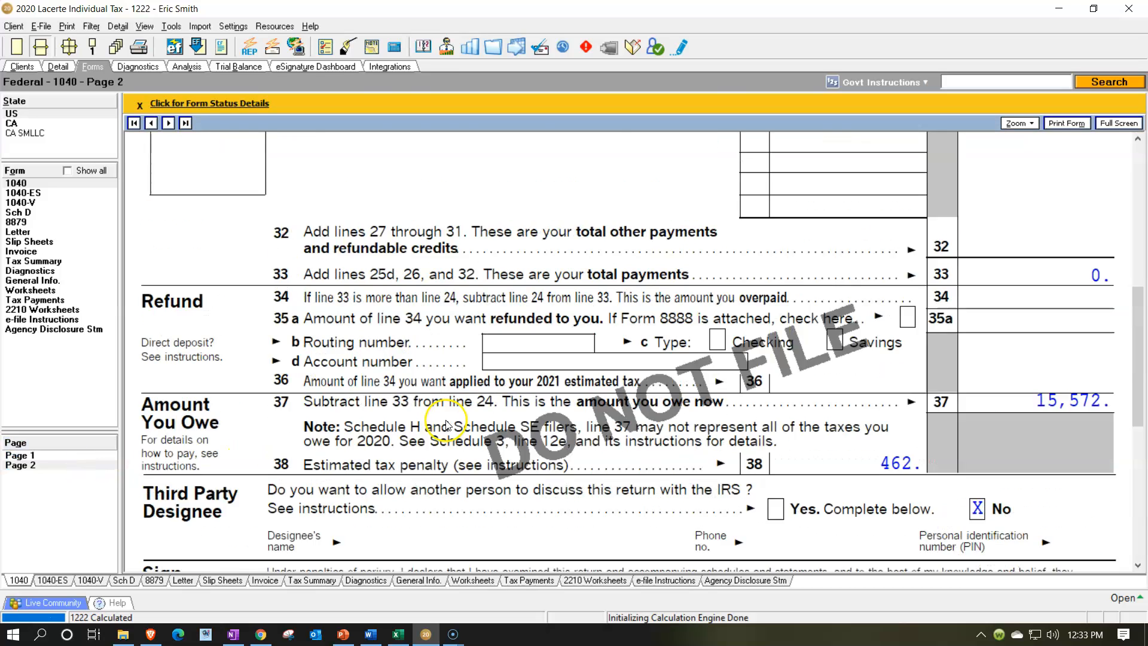
scroll(445, 425, up, 10)
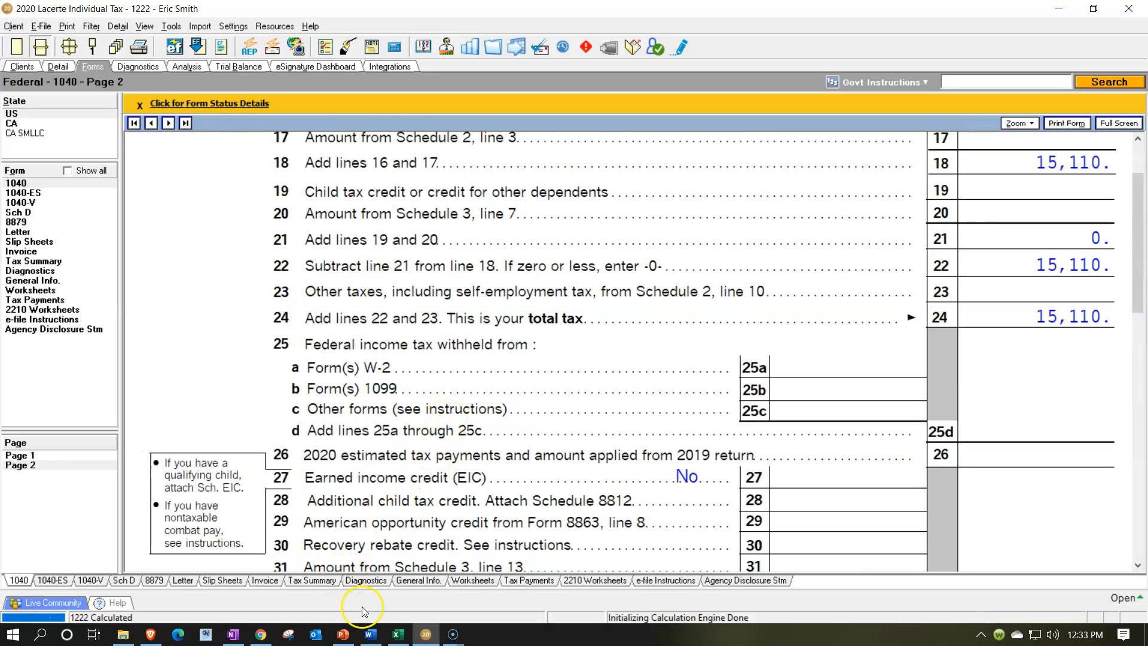
click(398, 633)
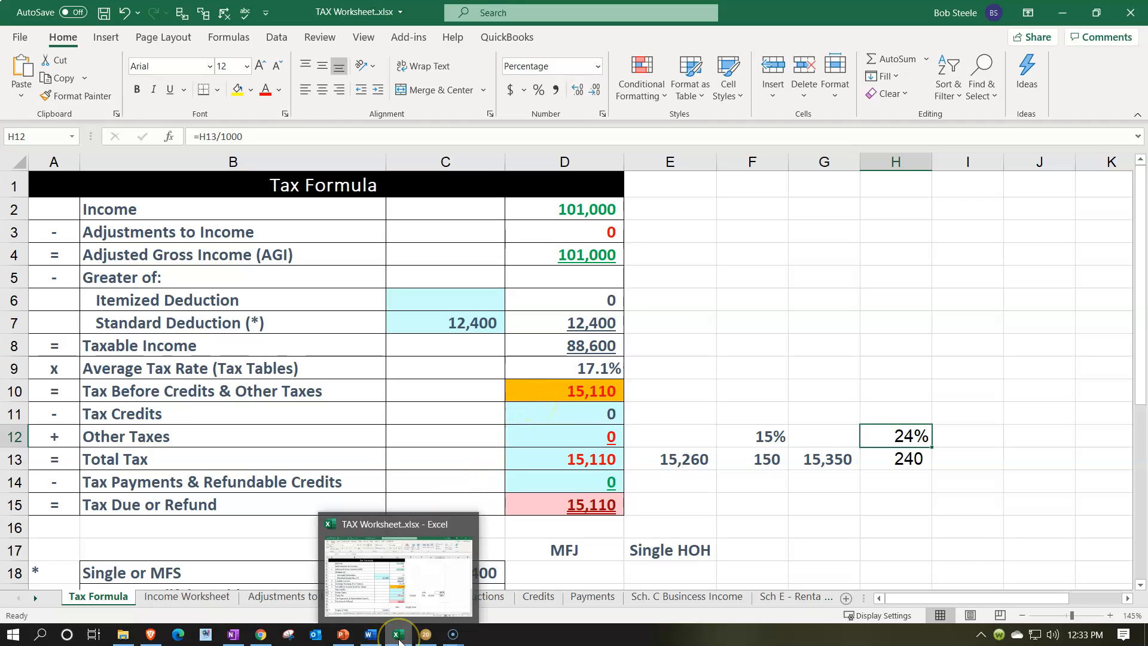
click(399, 638)
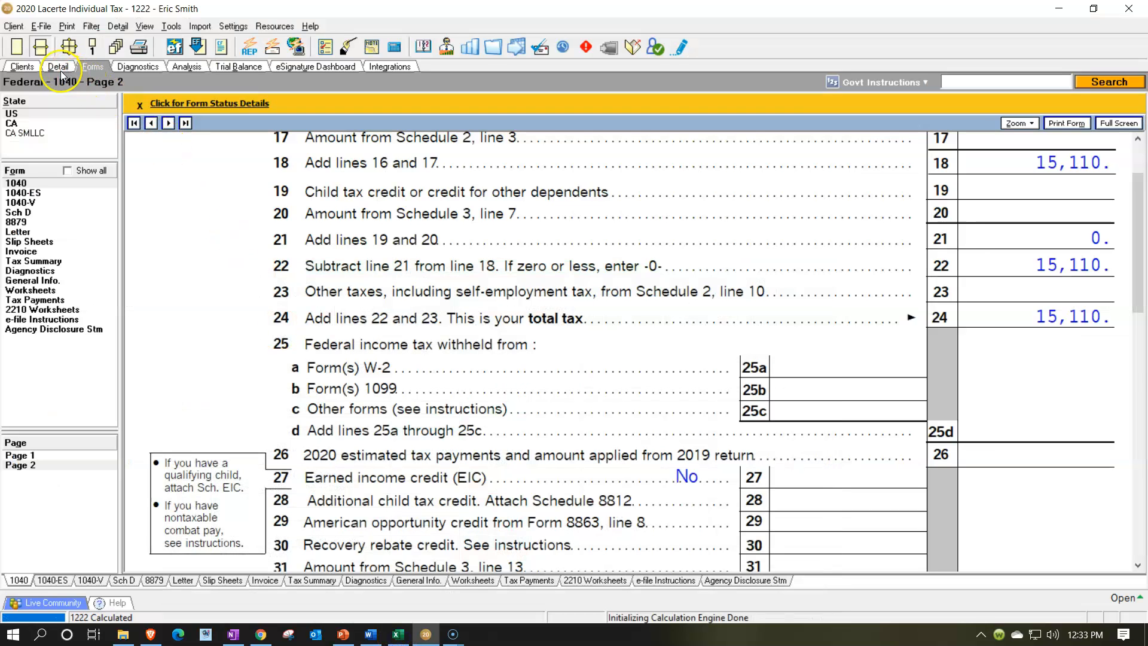
Change Stock 2's cost or basis to 11,000 in the dispositions detail
click(60, 70)
click(673, 198)
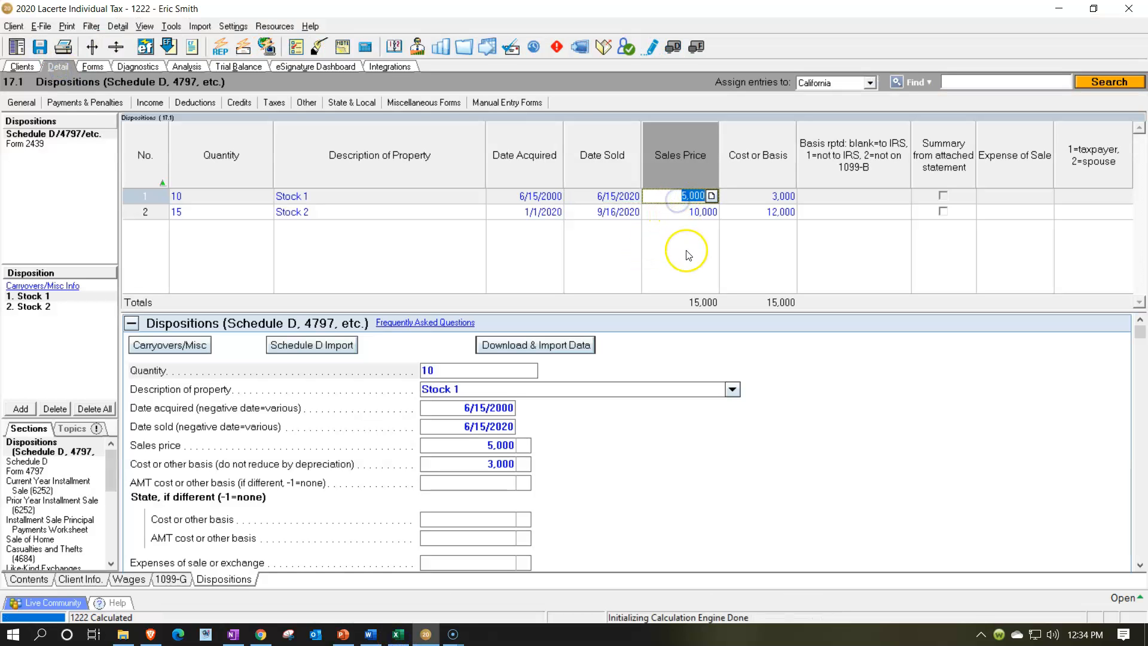
key(Tab)
key(Tab)
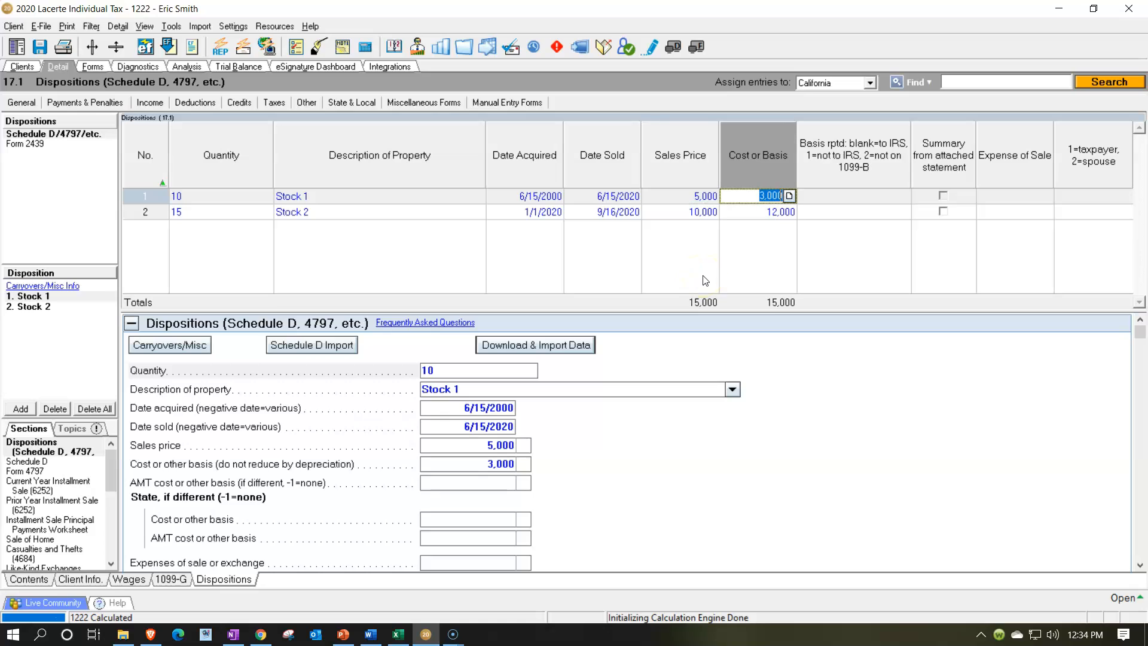
click(701, 216)
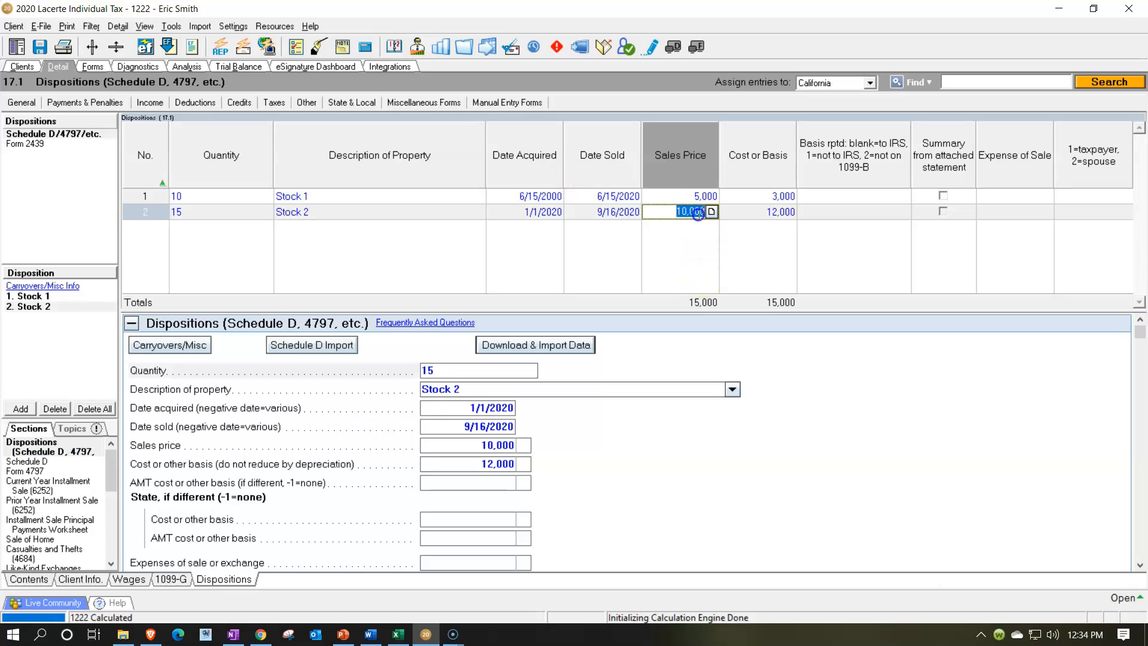
key(Tab)
text(11,000)
key(Tab)
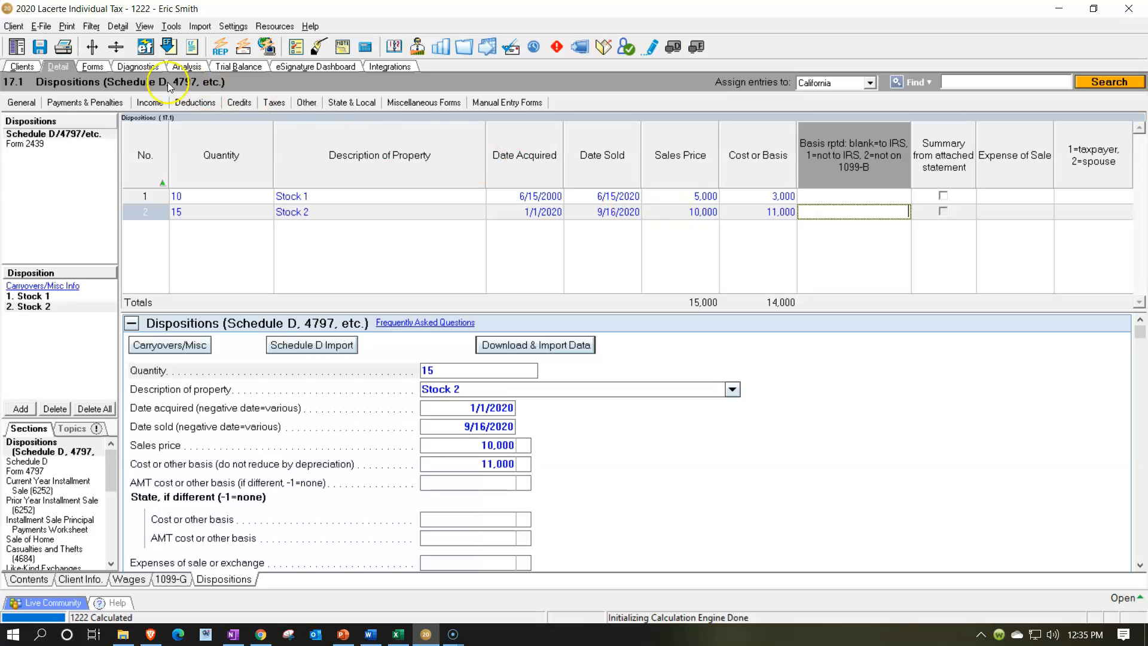
Review Schedule D's short-term and long-term gain totals and the page 2 summary
click(95, 70)
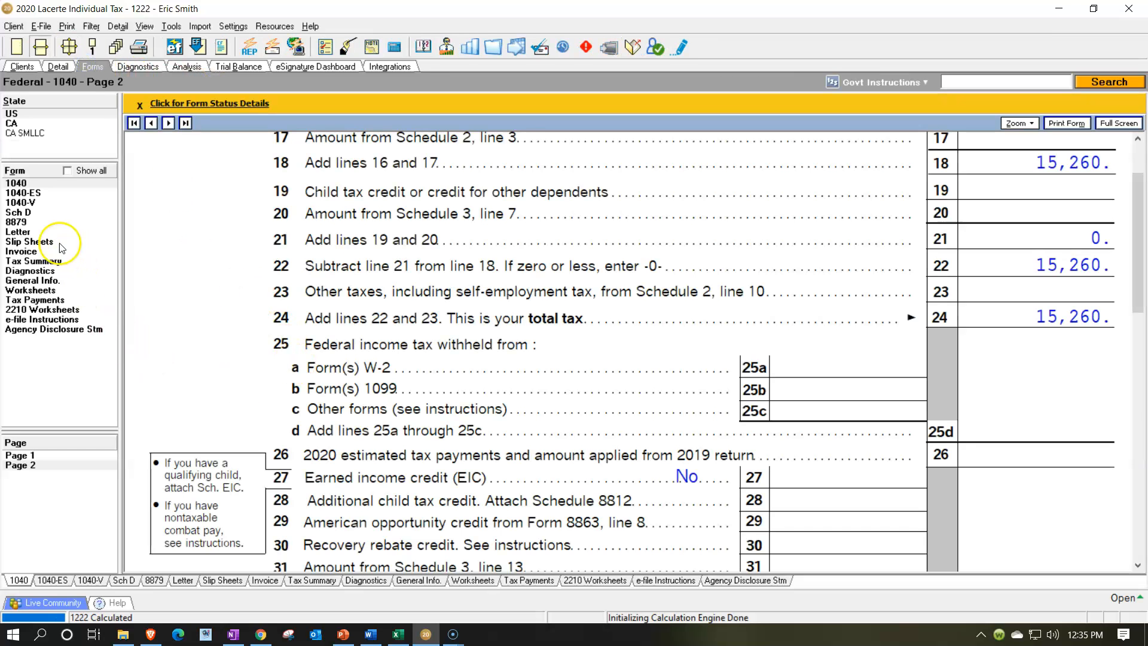
click(19, 212)
scroll(589, 449, down, 3)
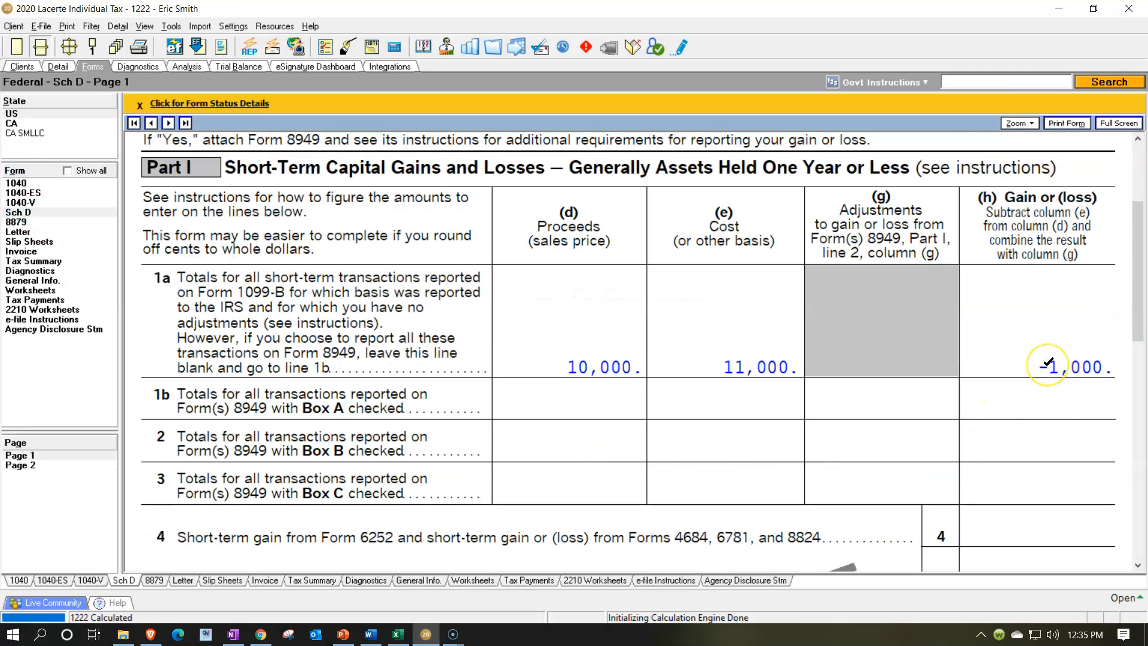
scroll(1047, 361, down, 15)
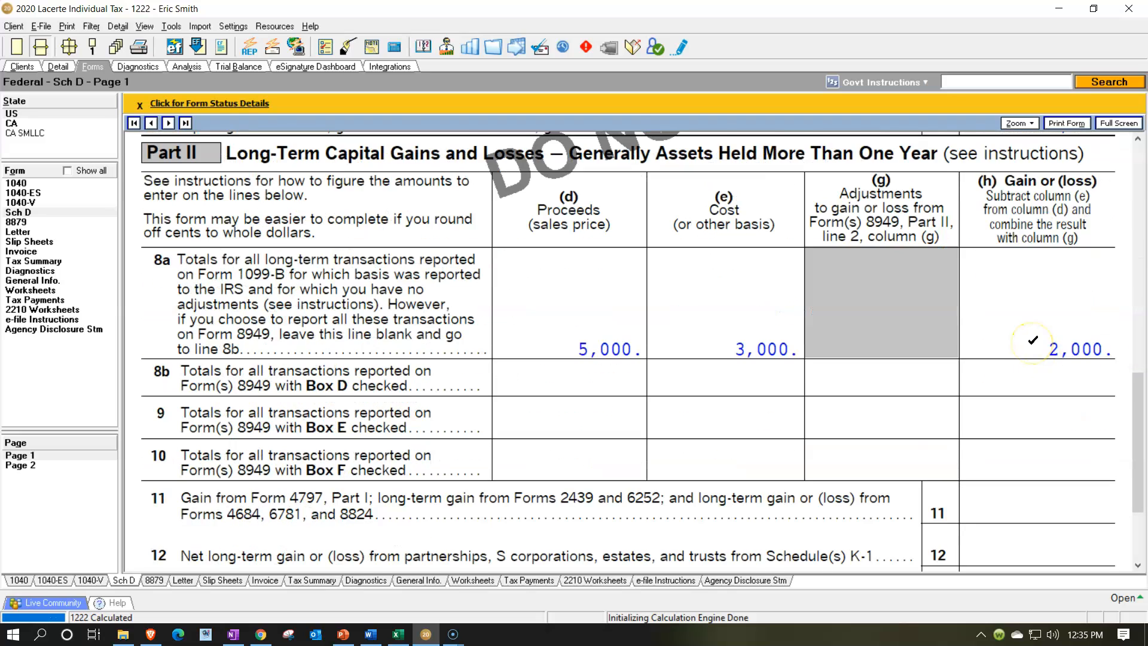
scroll(1033, 340, down, 5)
click(56, 461)
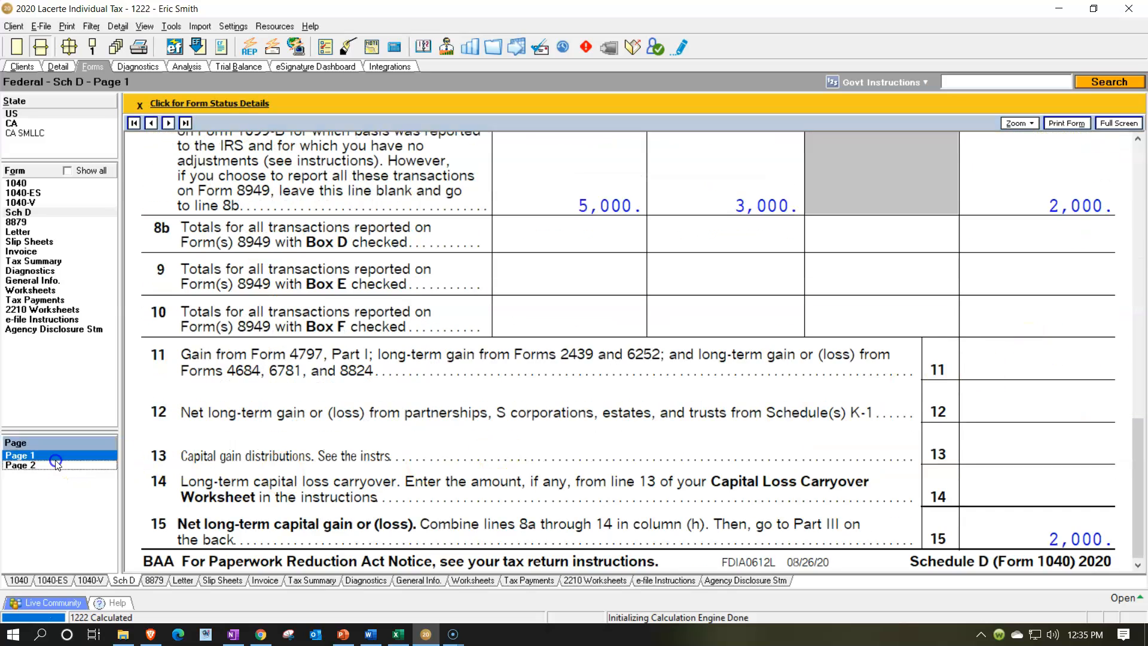
scroll(525, 397, up, 3)
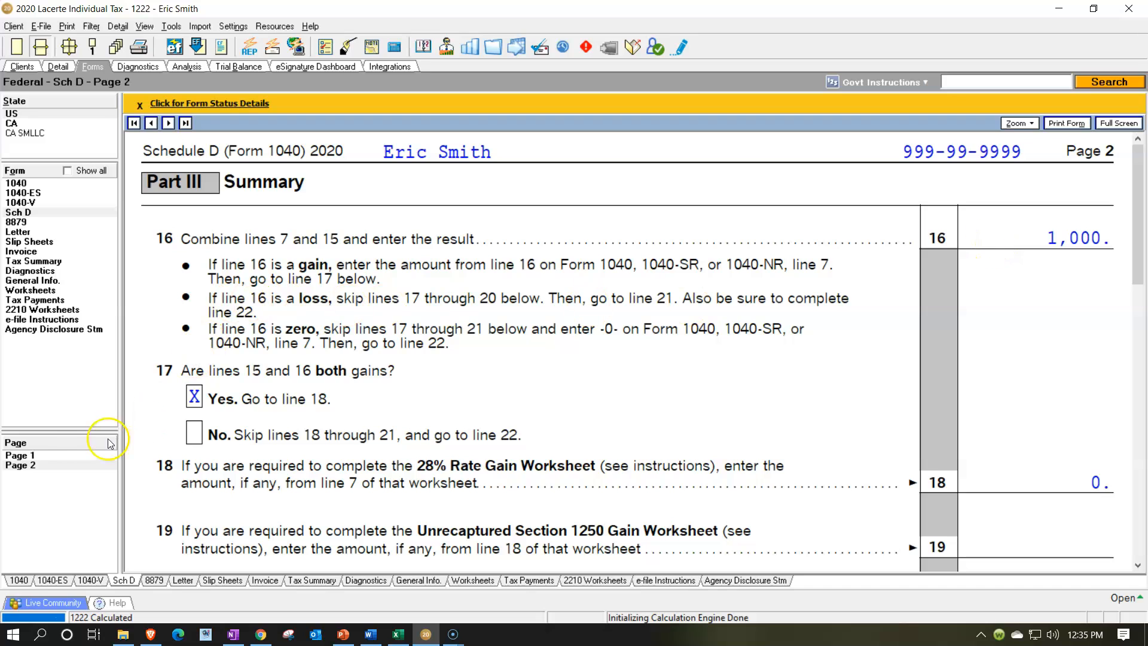
Review the capital gain, taxable income and total tax lines on Form 1040 pages 1 and 2
click(17, 183)
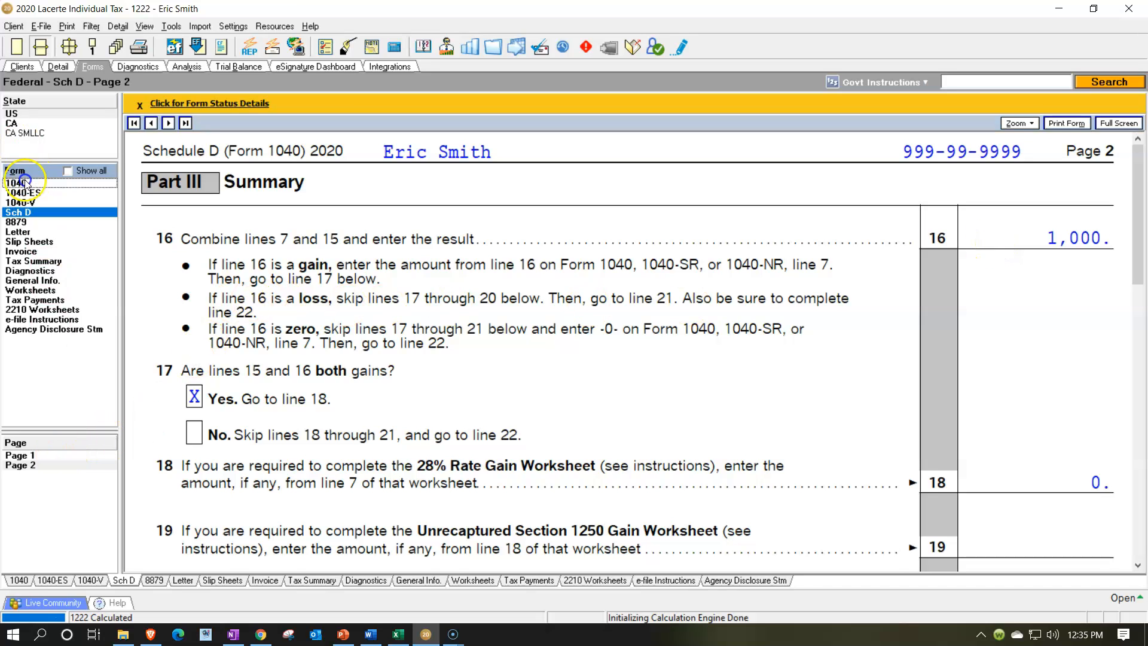
scroll(502, 337, down, 6)
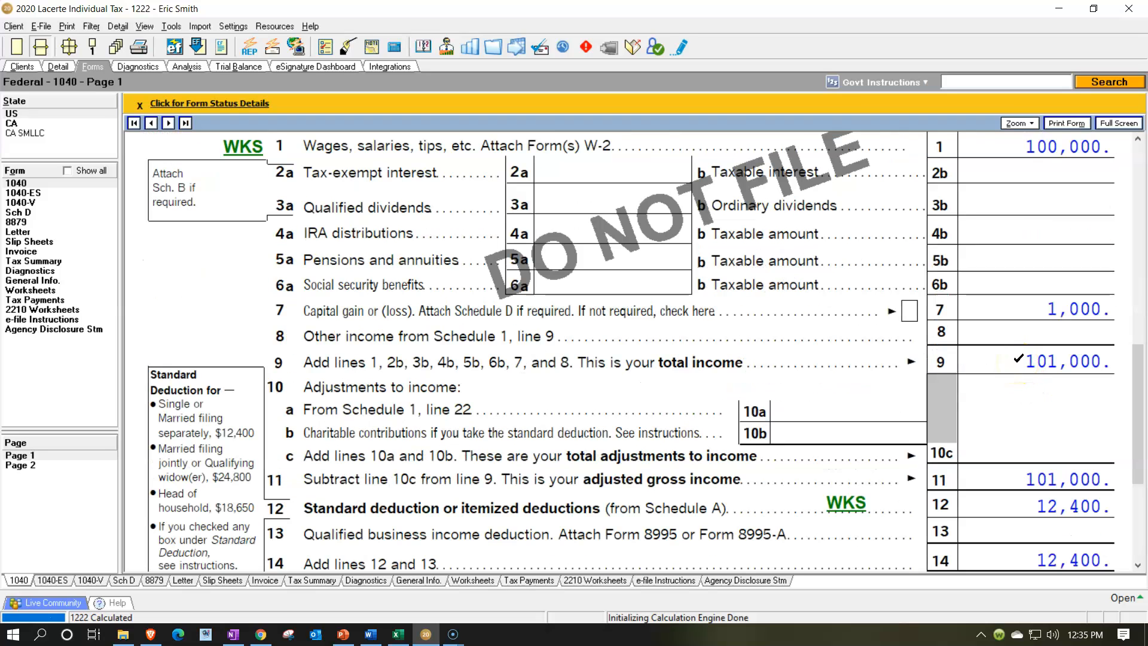
scroll(1019, 358, down, 3)
click(1024, 499)
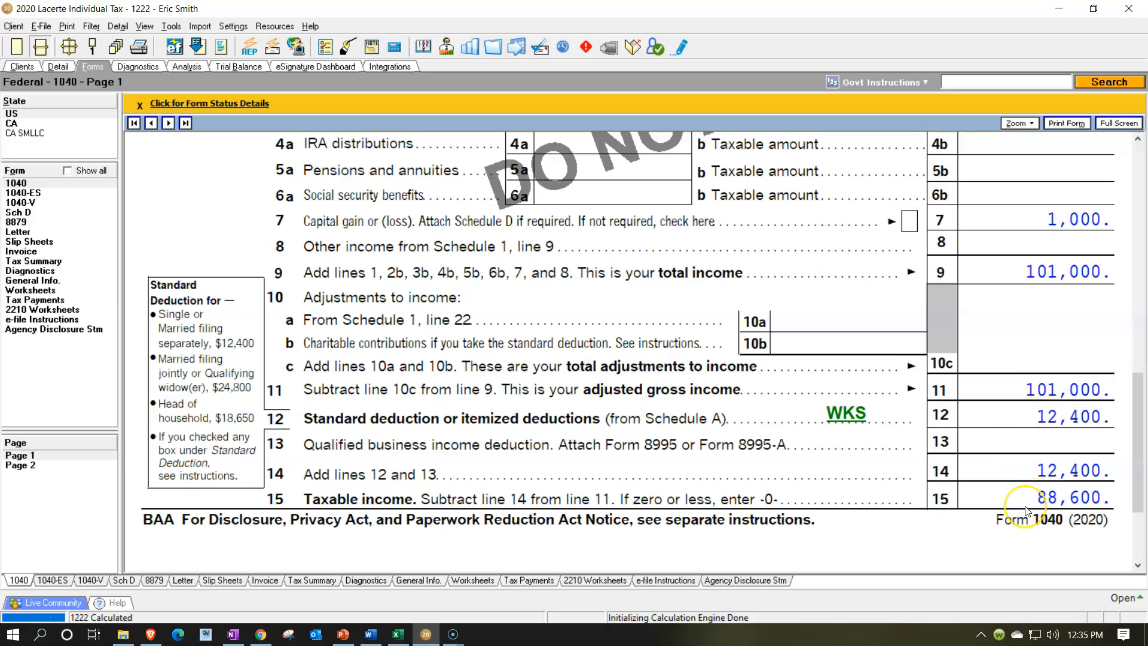
click(24, 465)
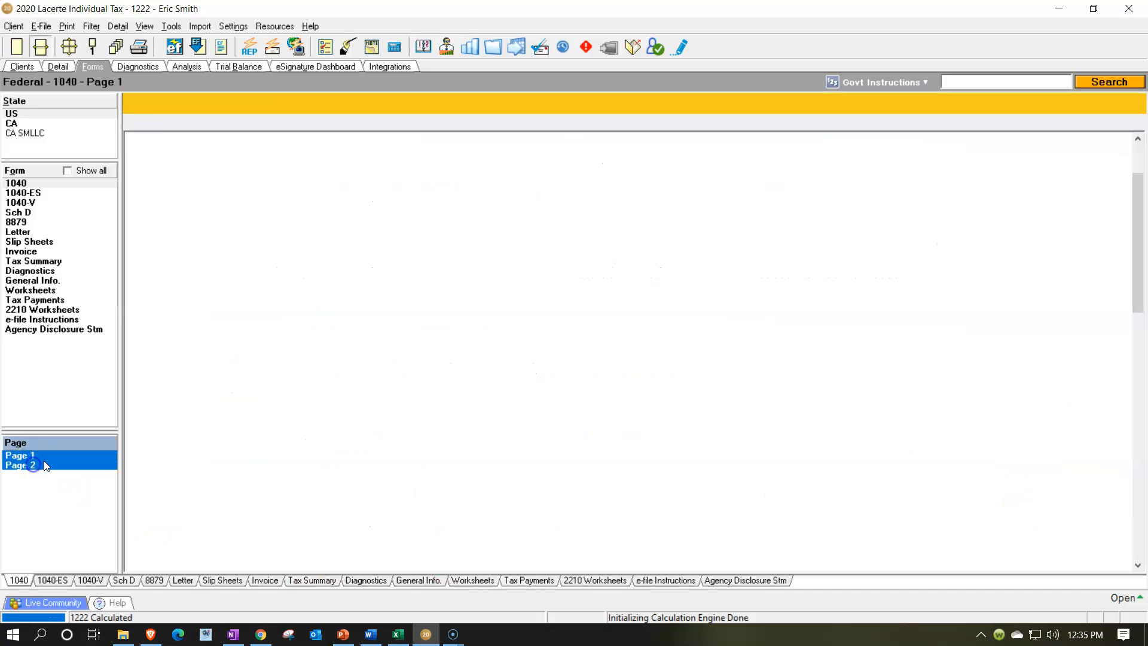
scroll(611, 395, up, 3)
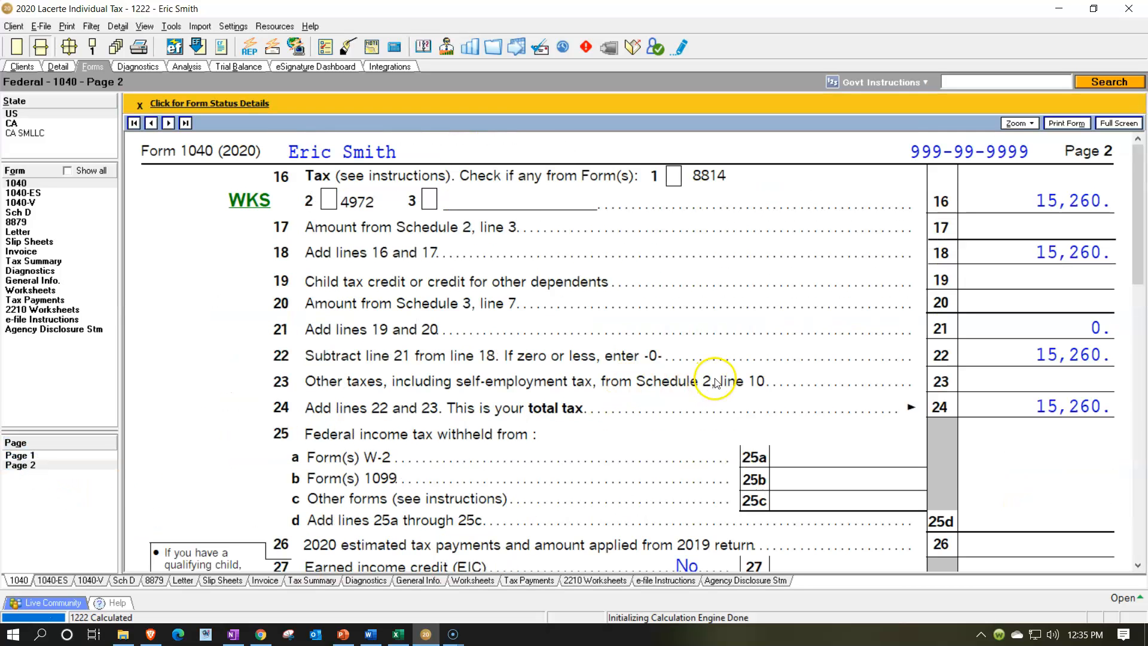
Compare the Form 1040 total tax with the figures calculated in the Excel tax worksheet
click(397, 635)
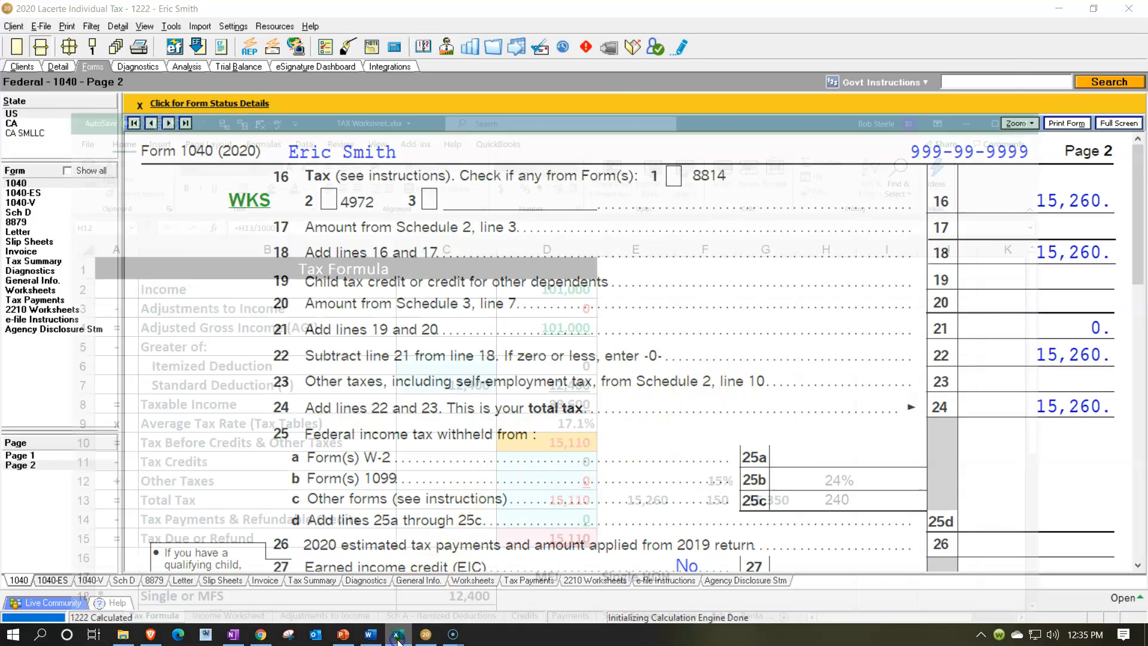
click(749, 529)
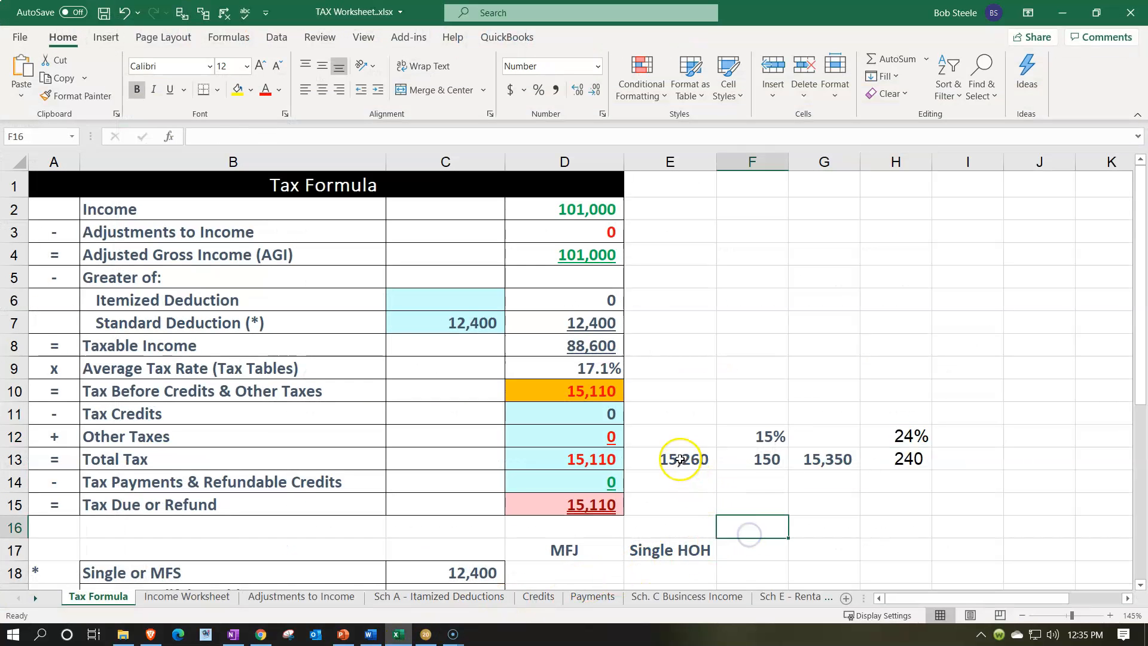
click(680, 461)
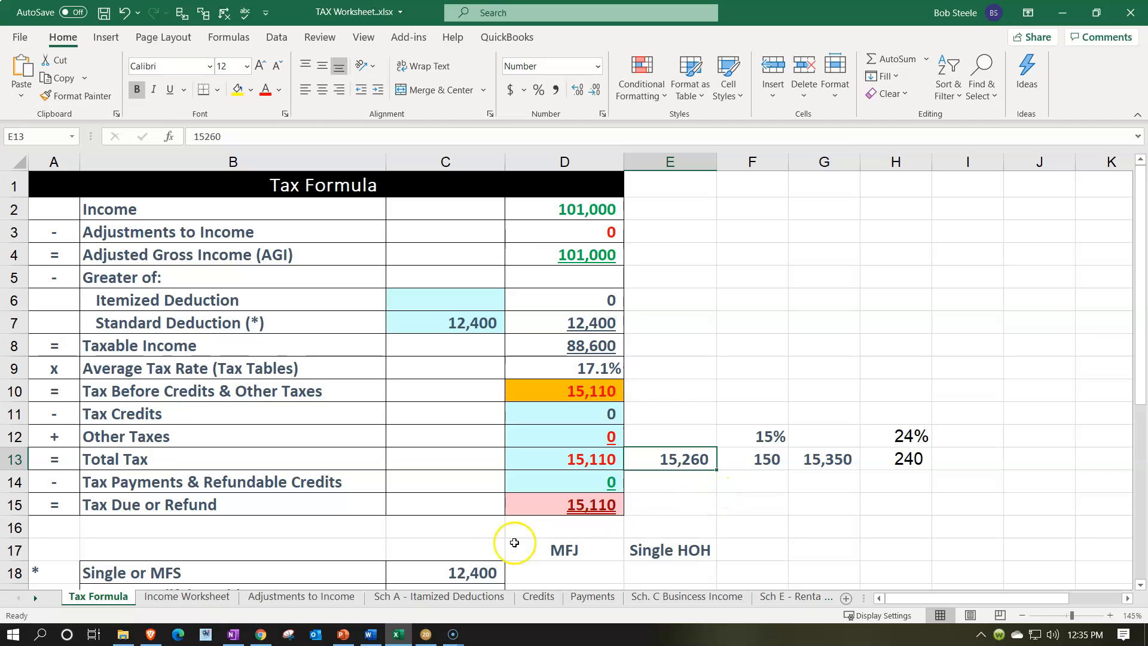
click(426, 634)
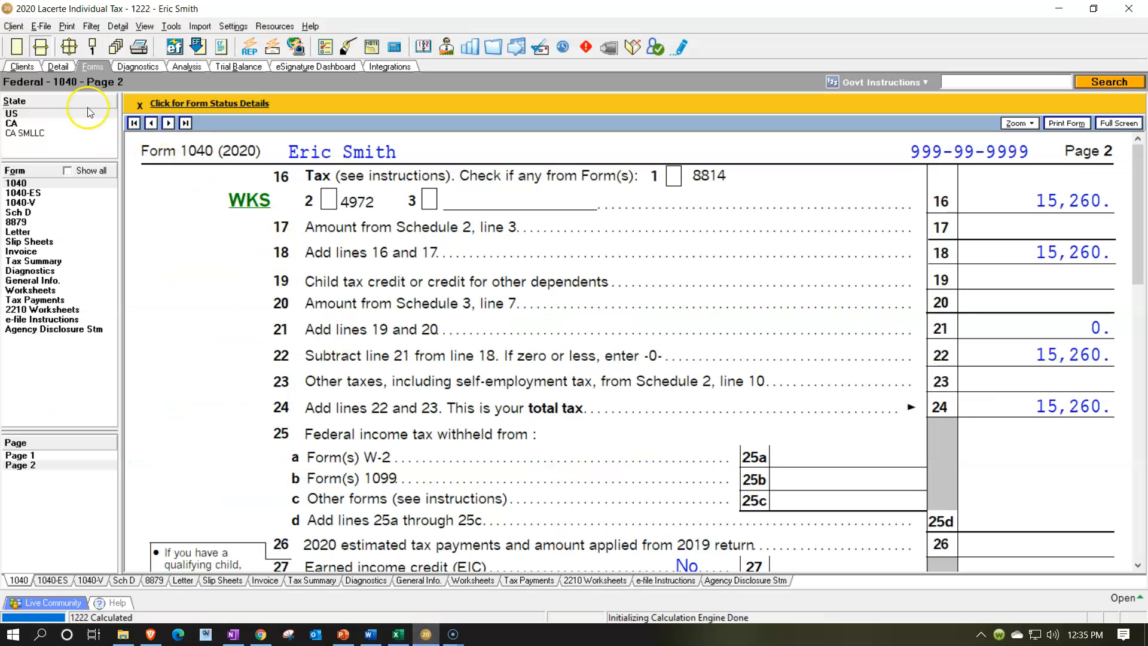
Set Stock 1's acquisition date to 6/15/2020 and Stock 2's acquisition date to 1/1/2000
click(58, 66)
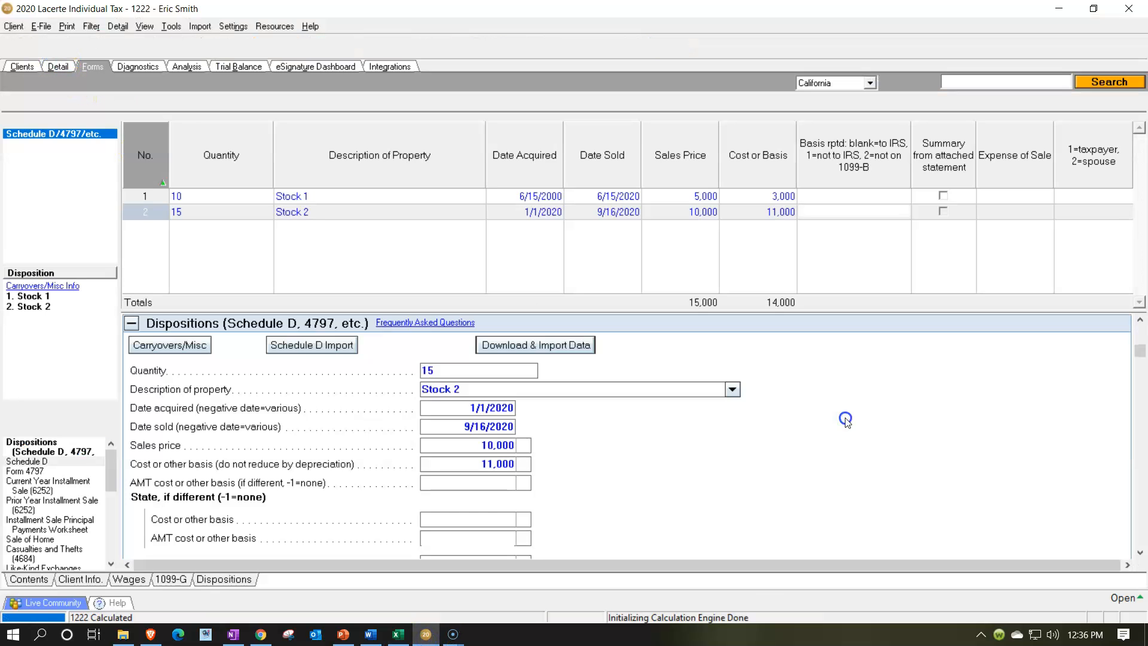
click(553, 197)
click(553, 196)
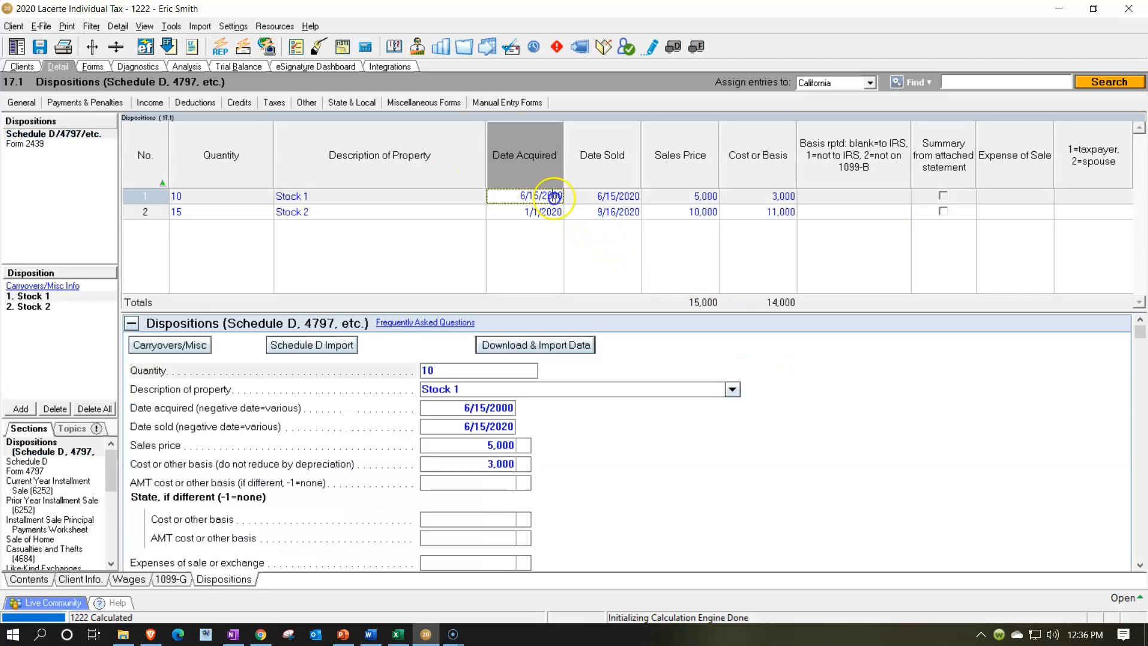
key(BackSpace)
key(BackSpace)
text(20)
key(Tab)
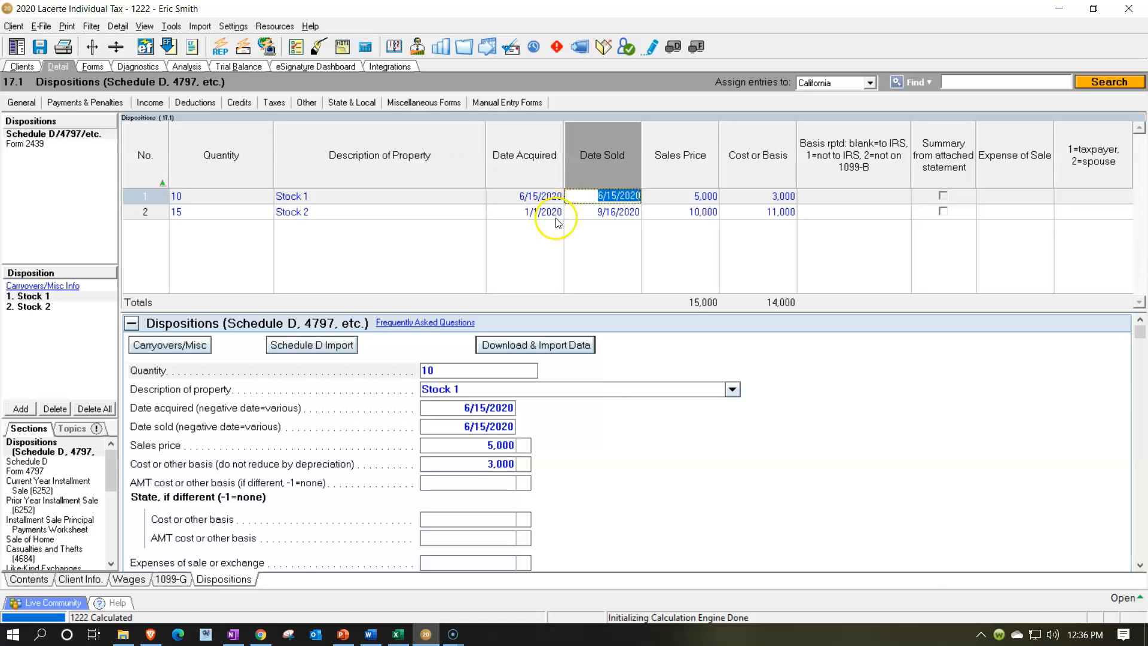
click(555, 214)
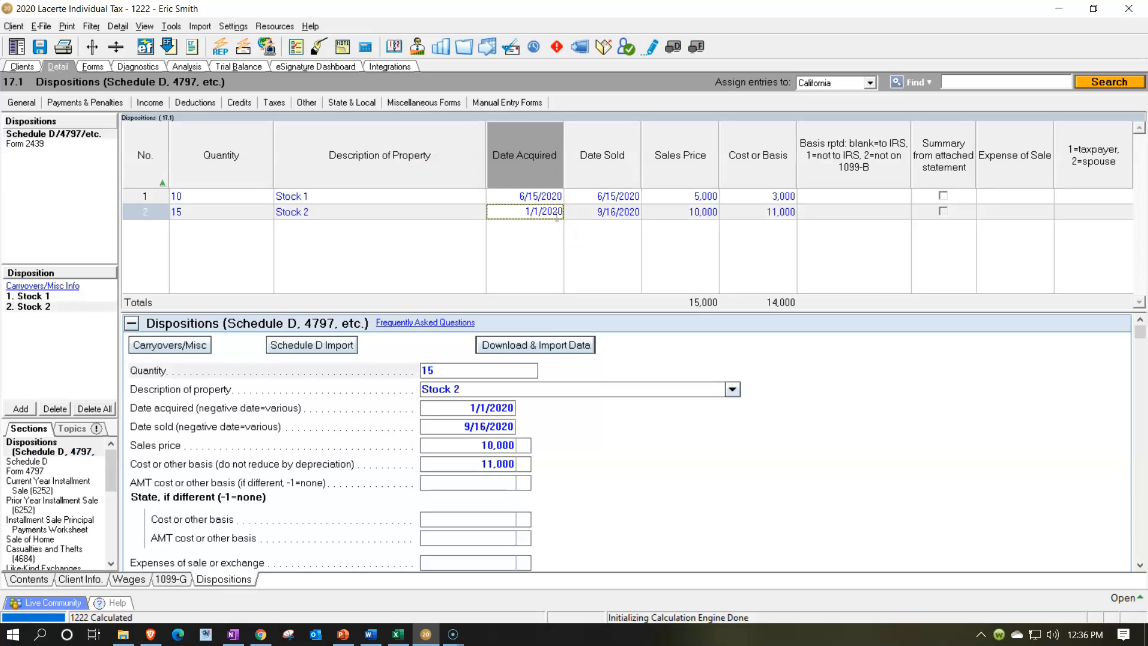
text(1/1/2000)
key(Tab)
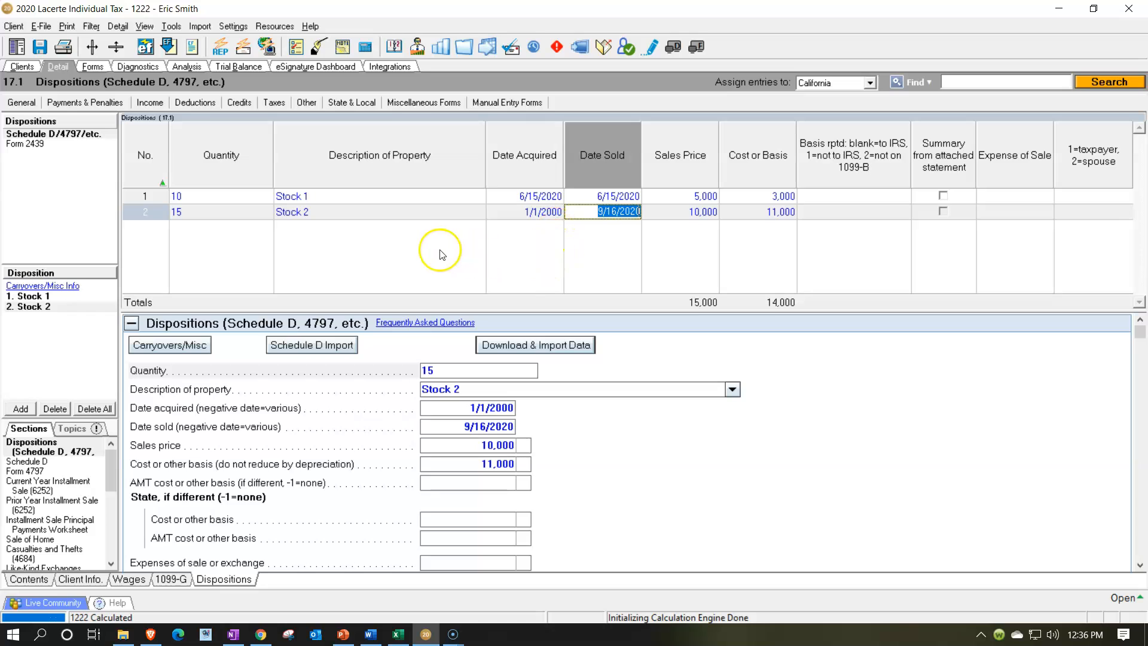
Review the updated Schedule D gain sections and summary, then Form 1040 page 1 income lines
click(94, 66)
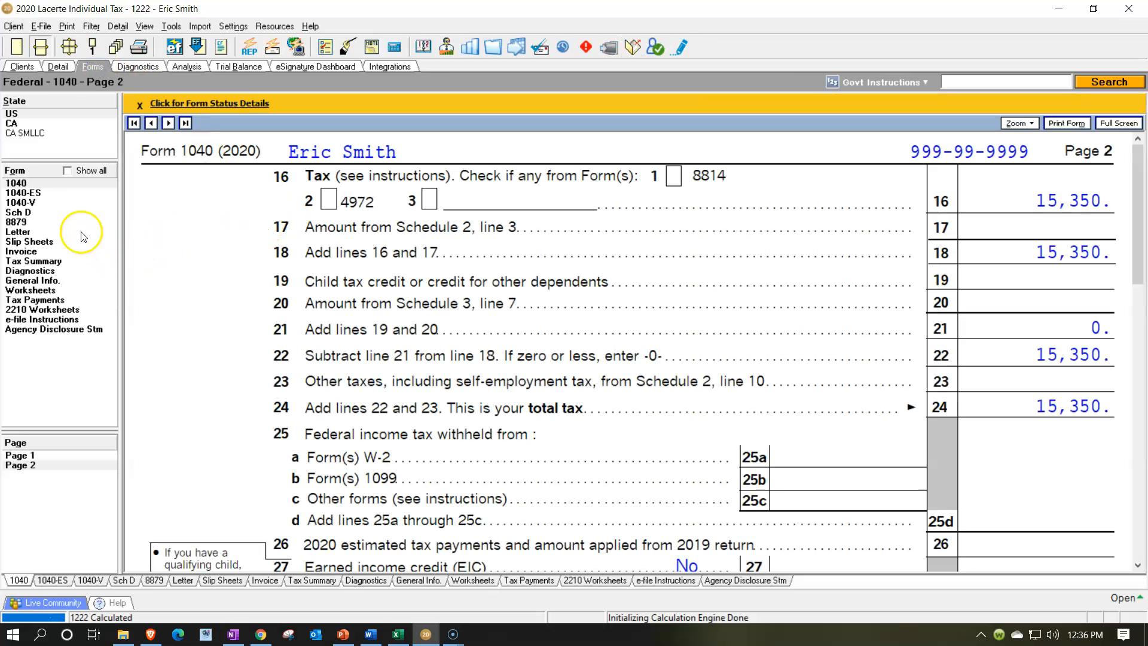
click(29, 213)
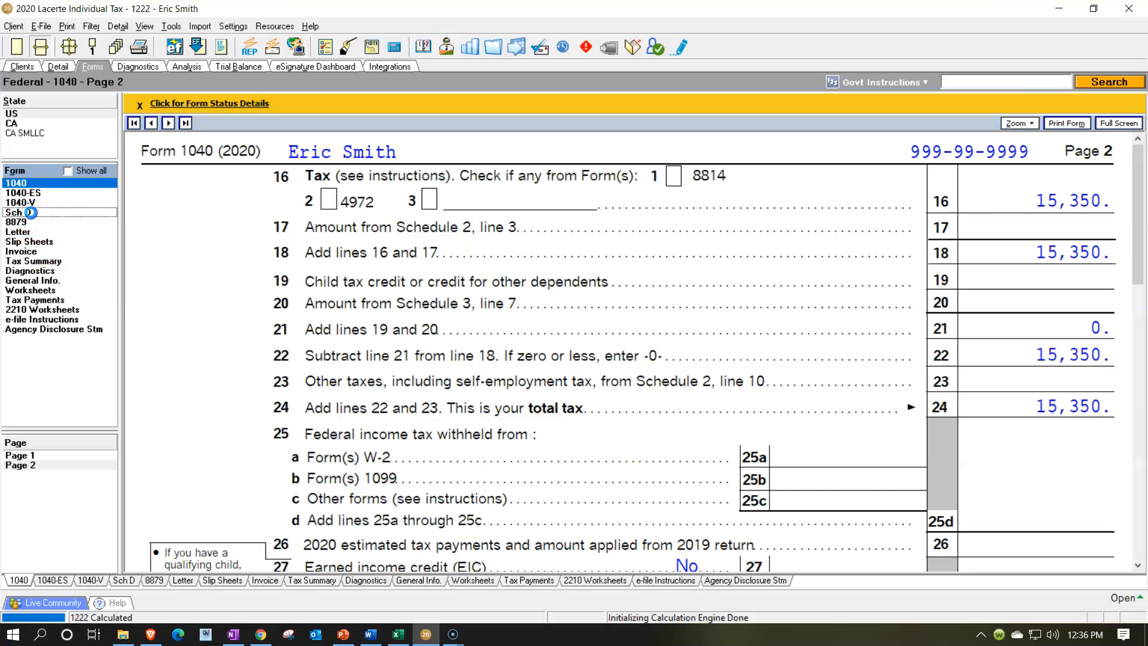
scroll(753, 376, down, 2)
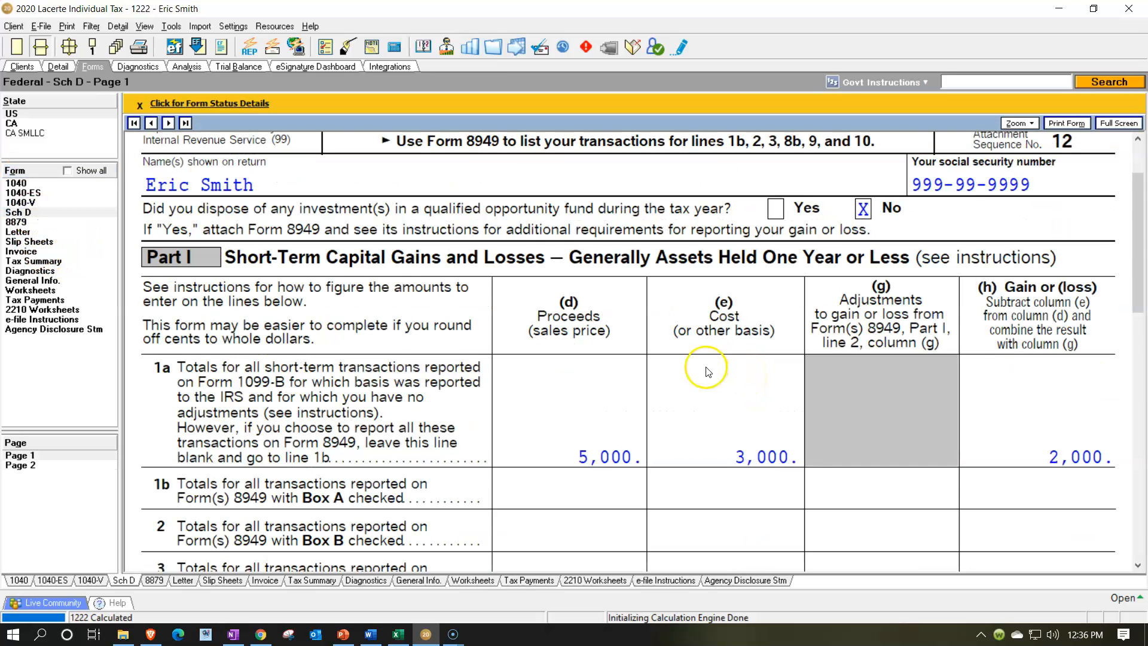
scroll(706, 372, down, 2)
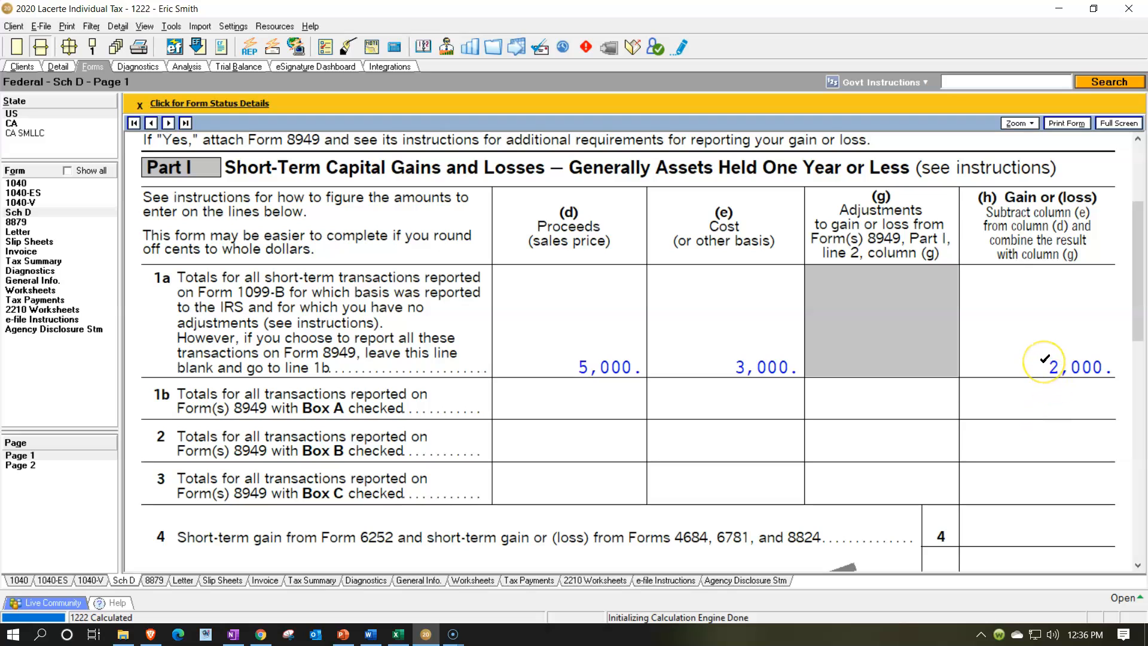
scroll(1046, 359, down, 10)
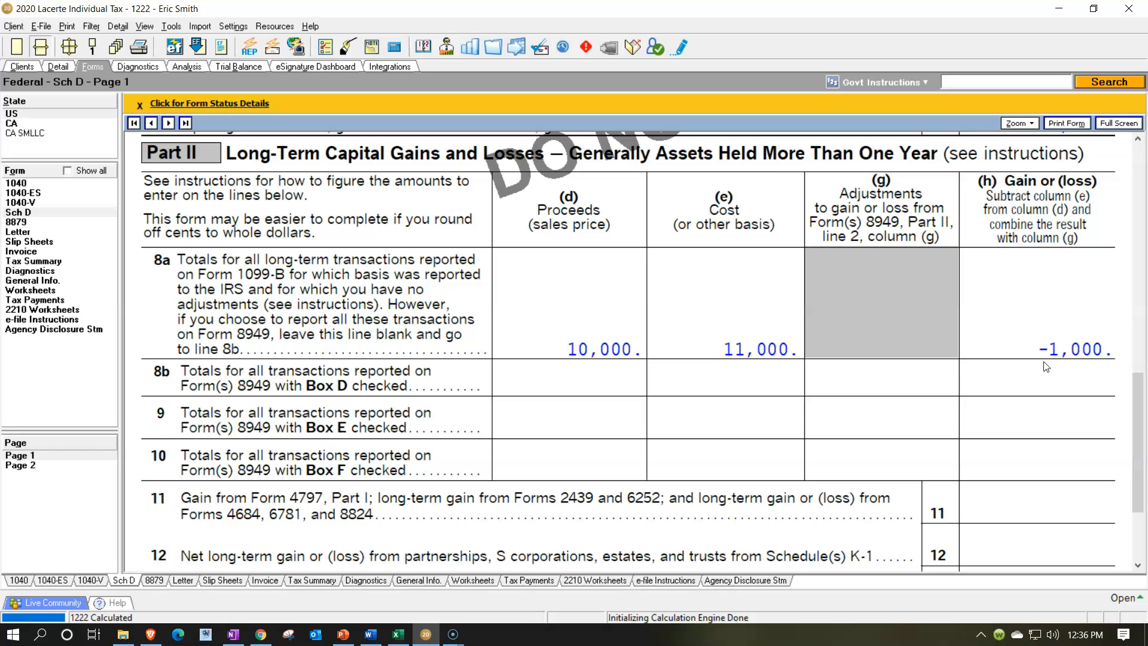
click(74, 466)
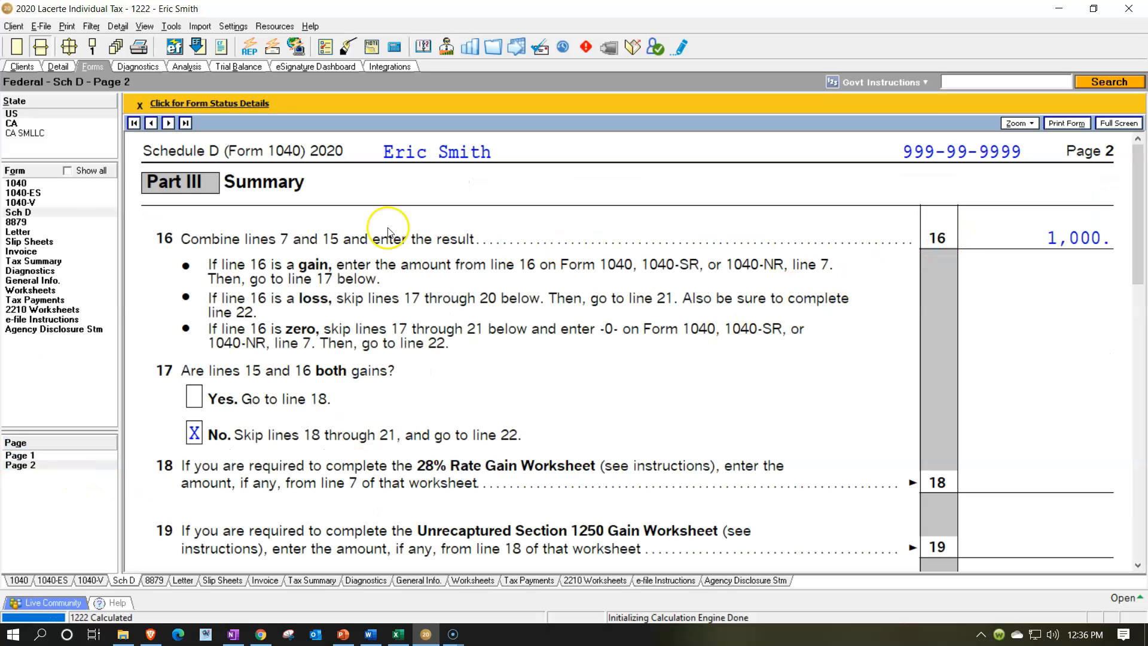
click(18, 183)
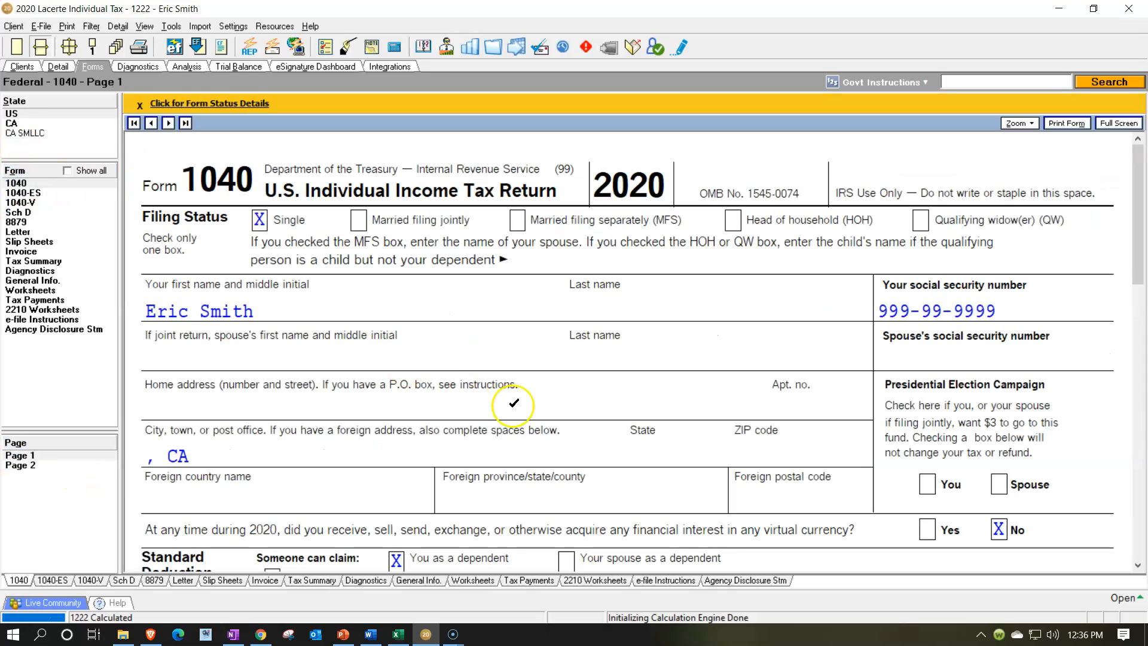
scroll(513, 403, down, 10)
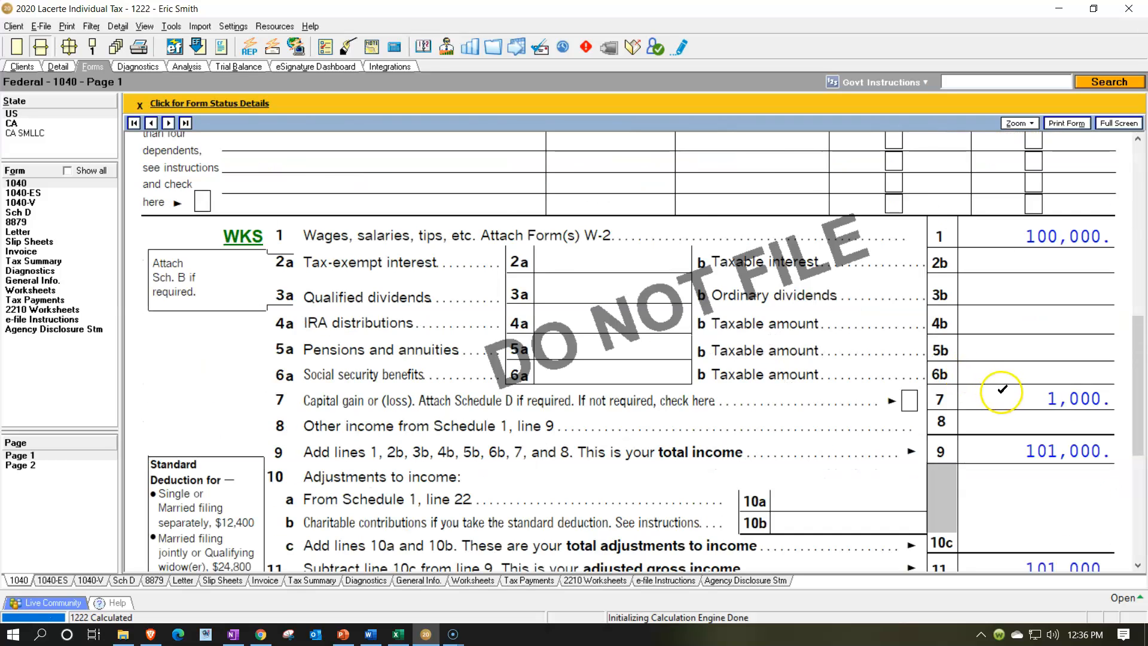
Review Form 1040 taxable income and total tax, then check them against the Excel worksheet's total tax figures
scroll(966, 376, down, 5)
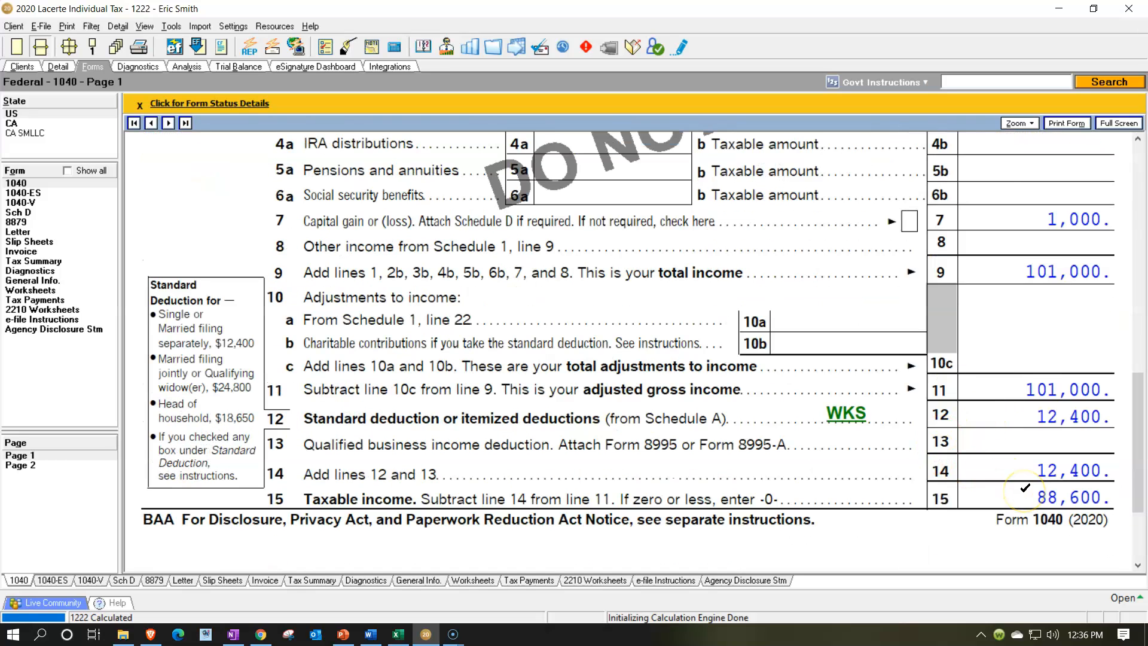
click(61, 466)
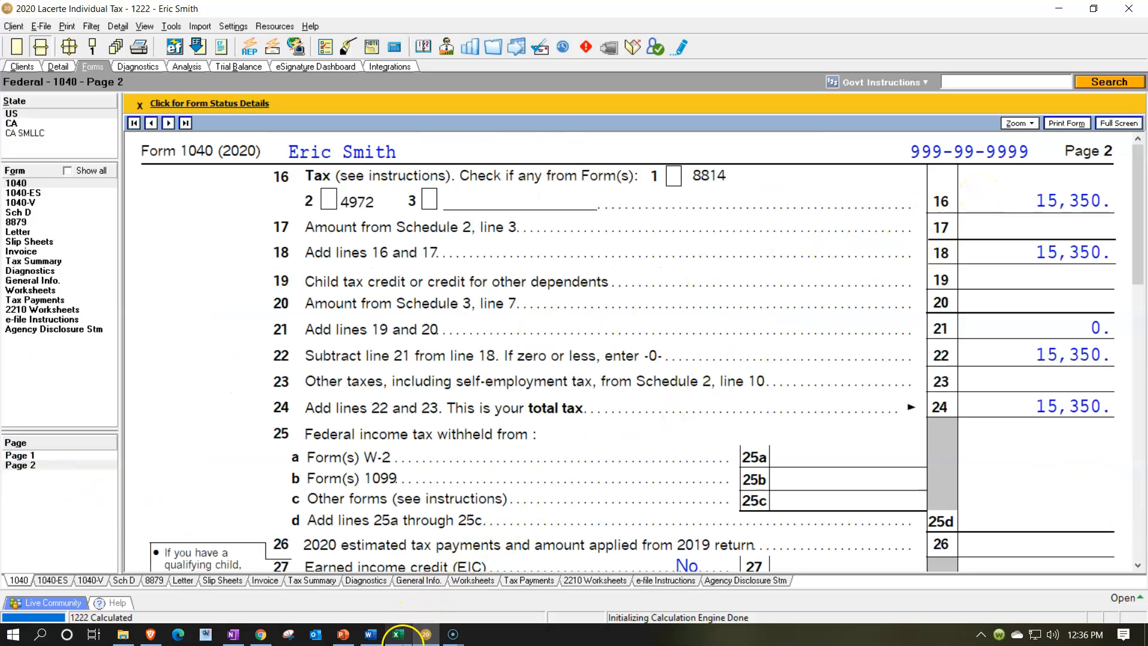
click(399, 635)
click(831, 459)
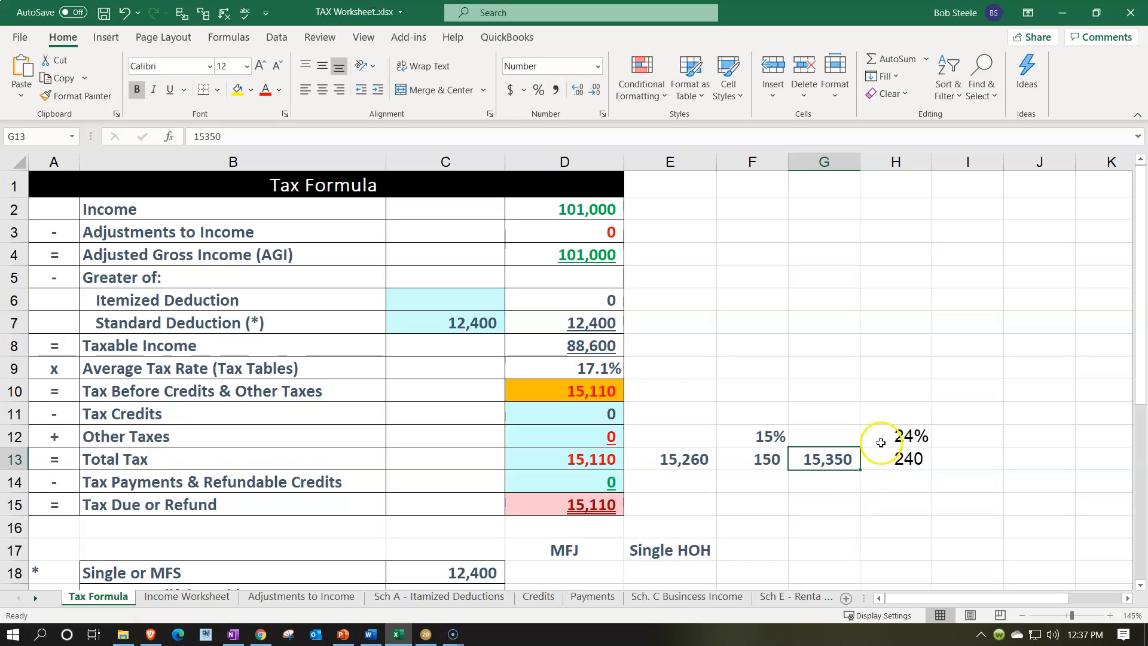
click(881, 439)
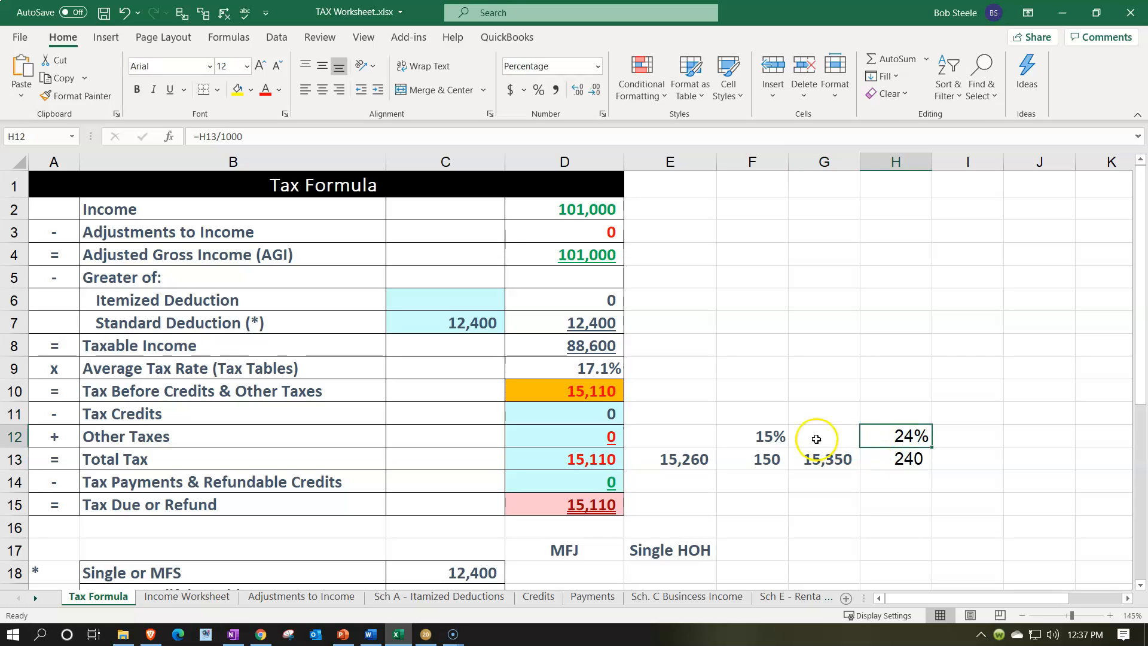
Delete the Stock 2 disposition from the Schedule D dispositions list
click(398, 635)
click(398, 635)
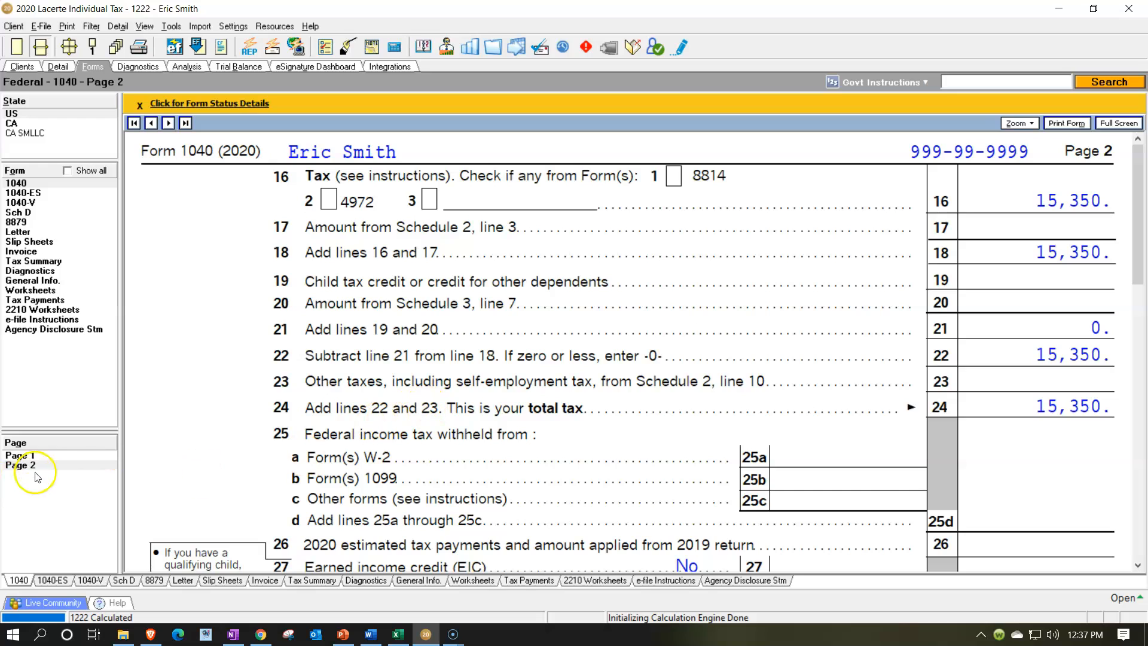
click(27, 456)
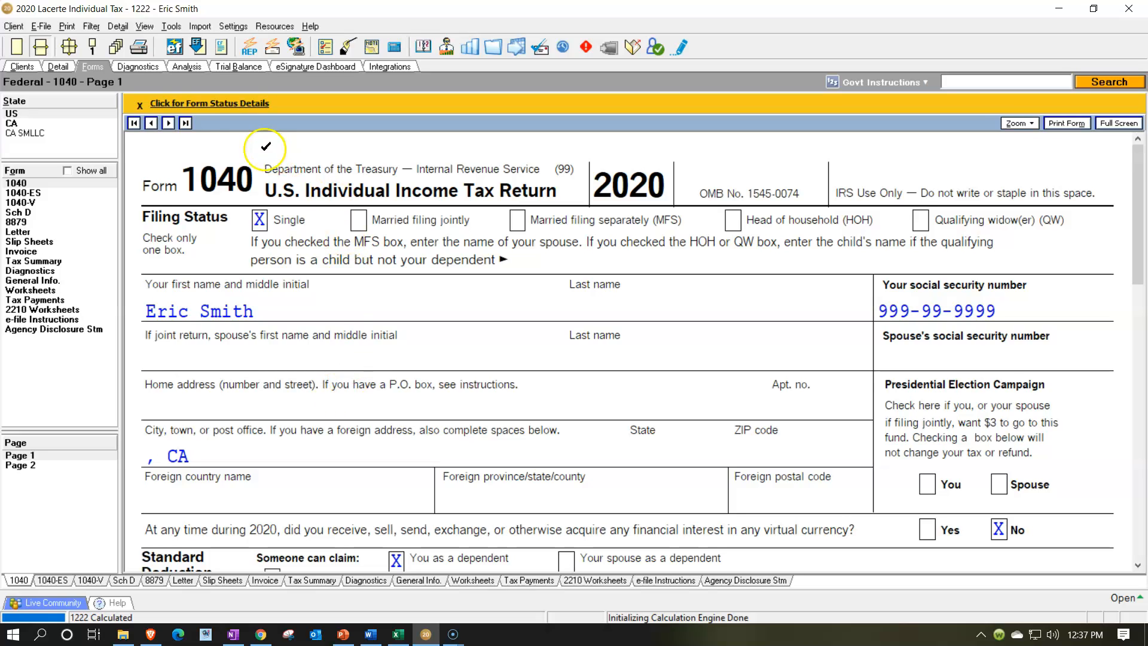
click(58, 68)
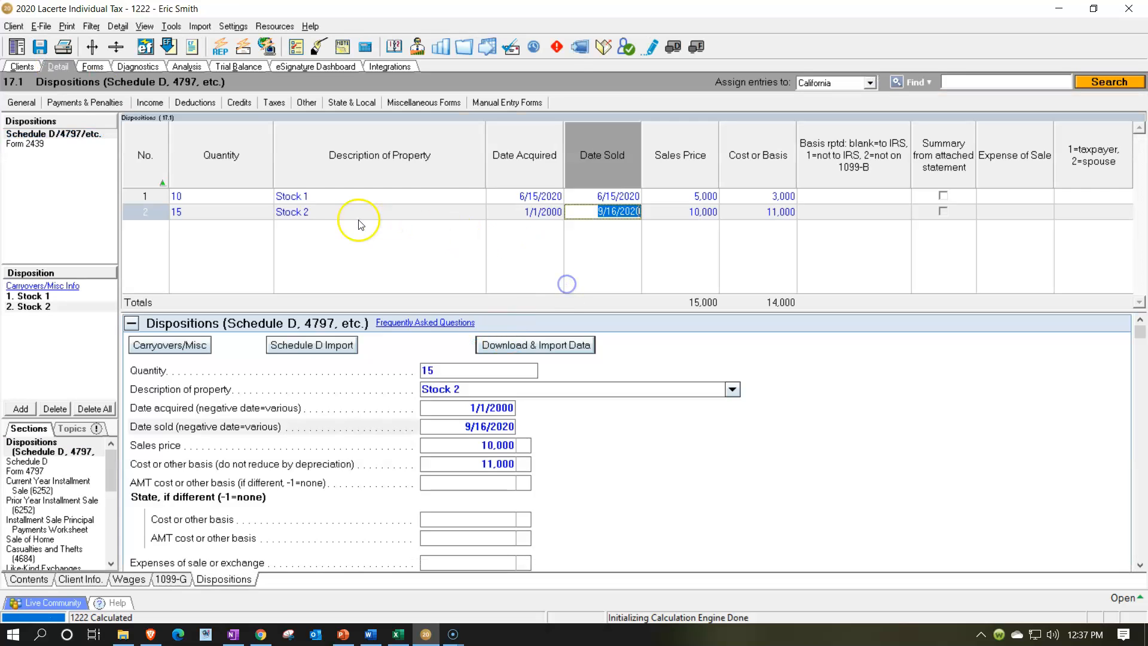
click(148, 216)
click(54, 409)
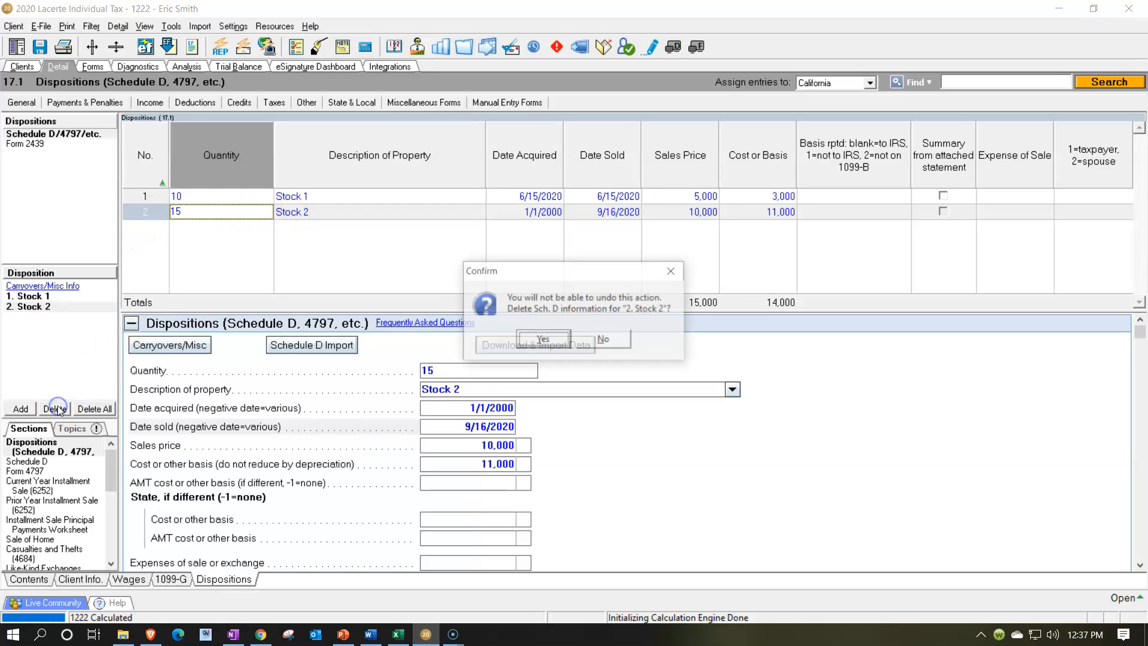
click(541, 340)
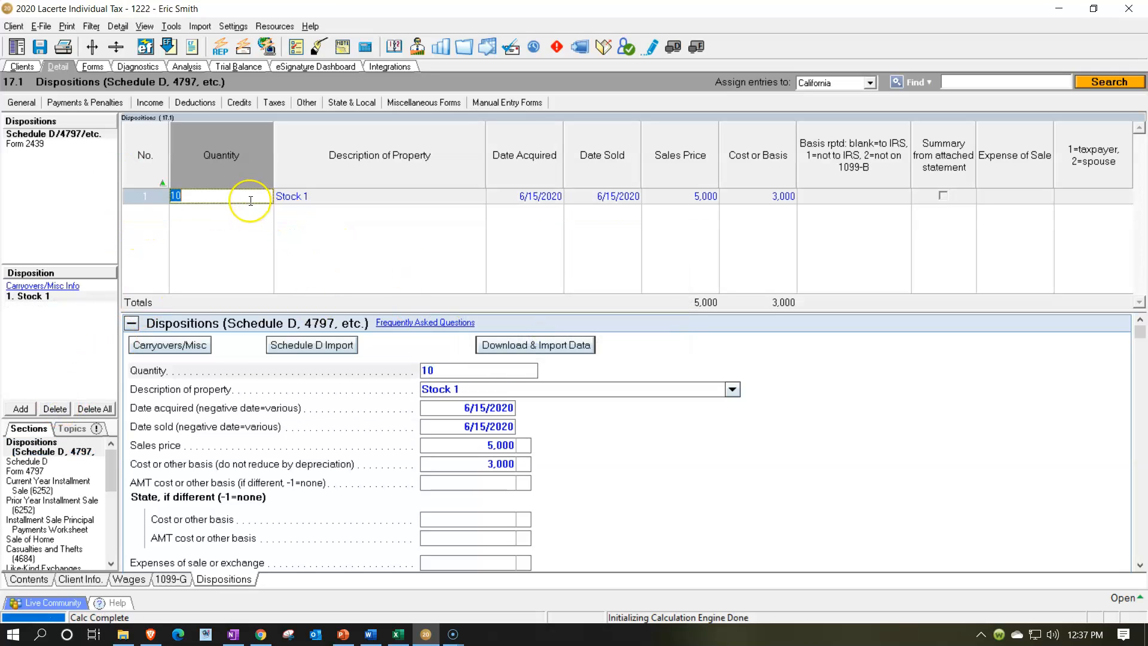
Set Stock 1's acquisition date to 6/15/2000
key(Tab)
key(Tab)
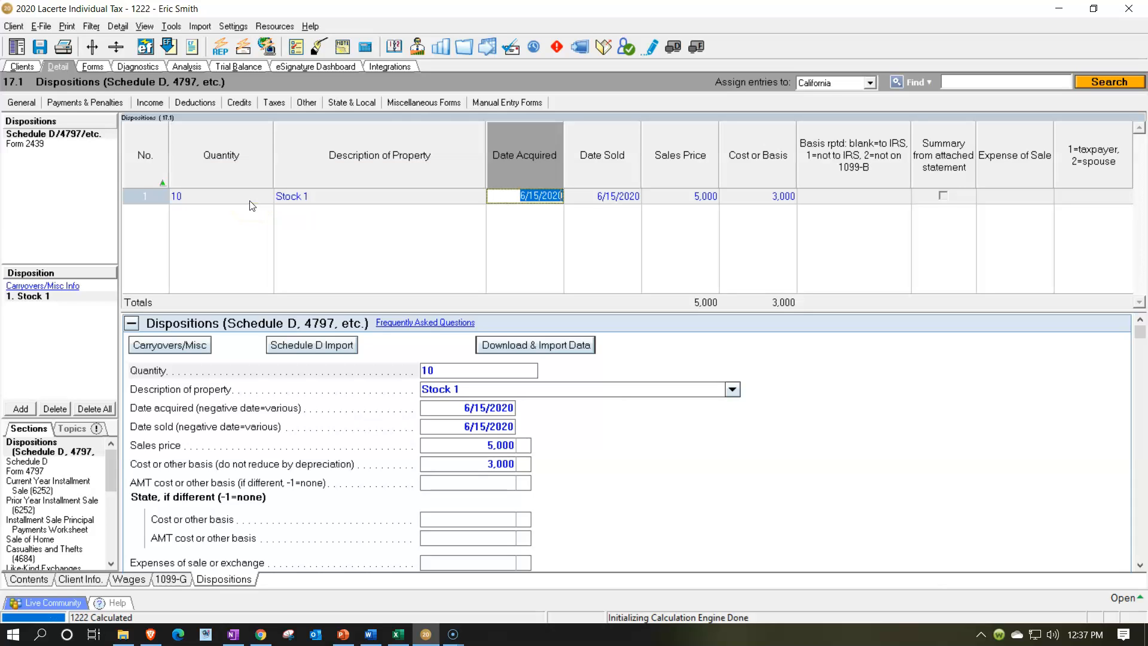
text(01)
text(1500)
key(Tab)
Set Stock 1's cost basis to 100,000
key(Tab)
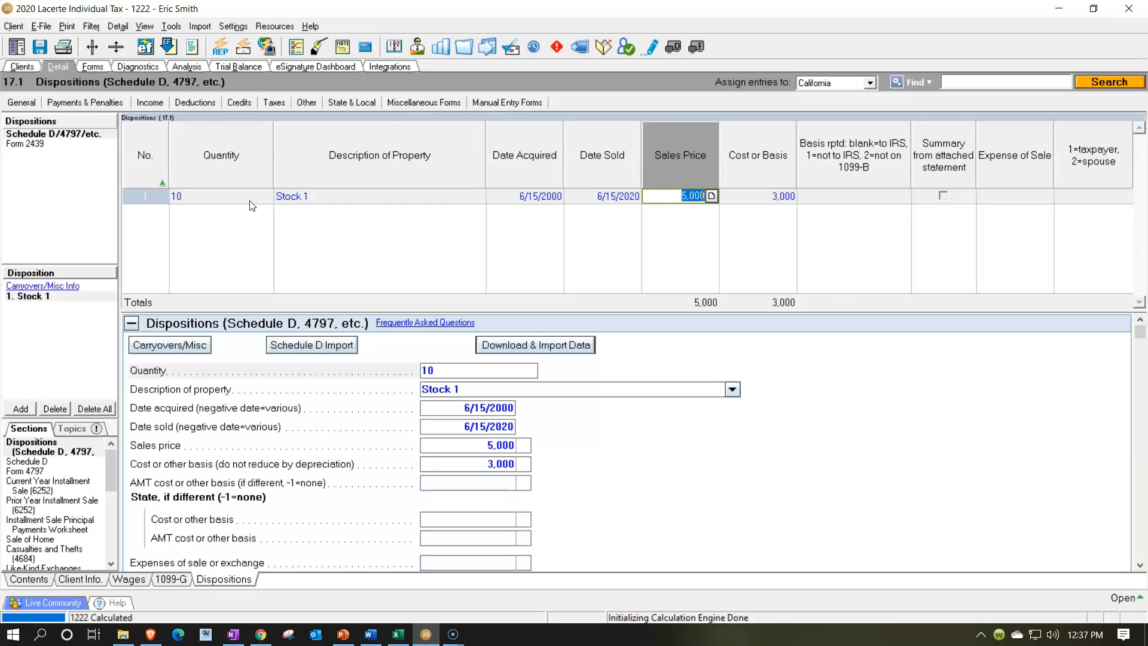
key(Tab)
text(1)
text(00,0)
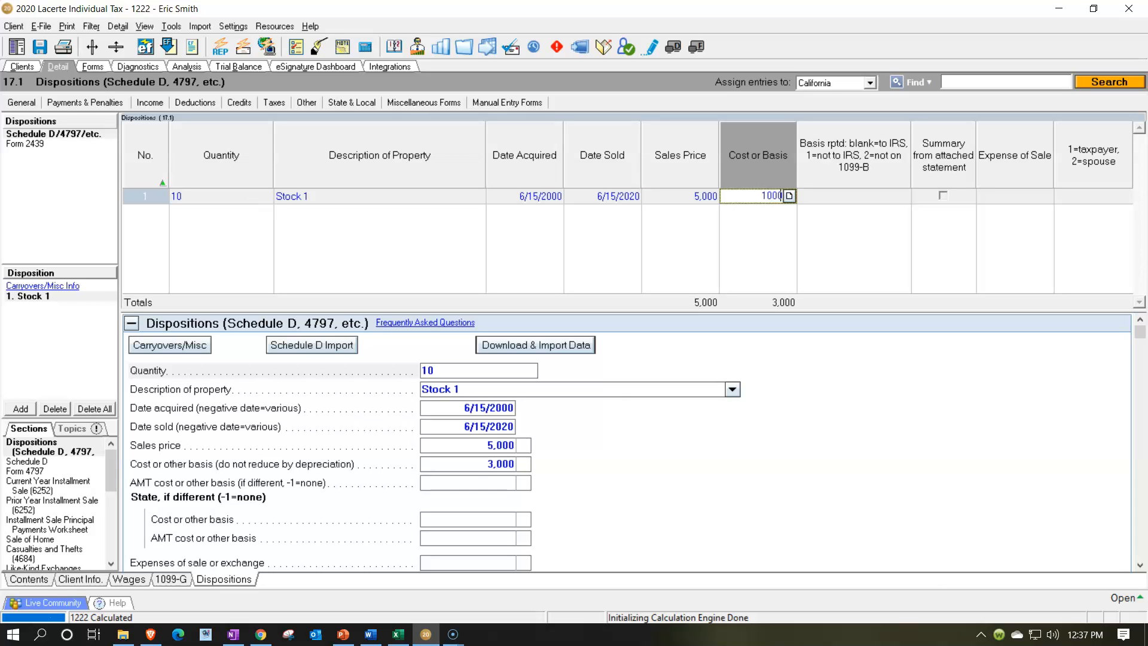
text(00)
key(Tab)
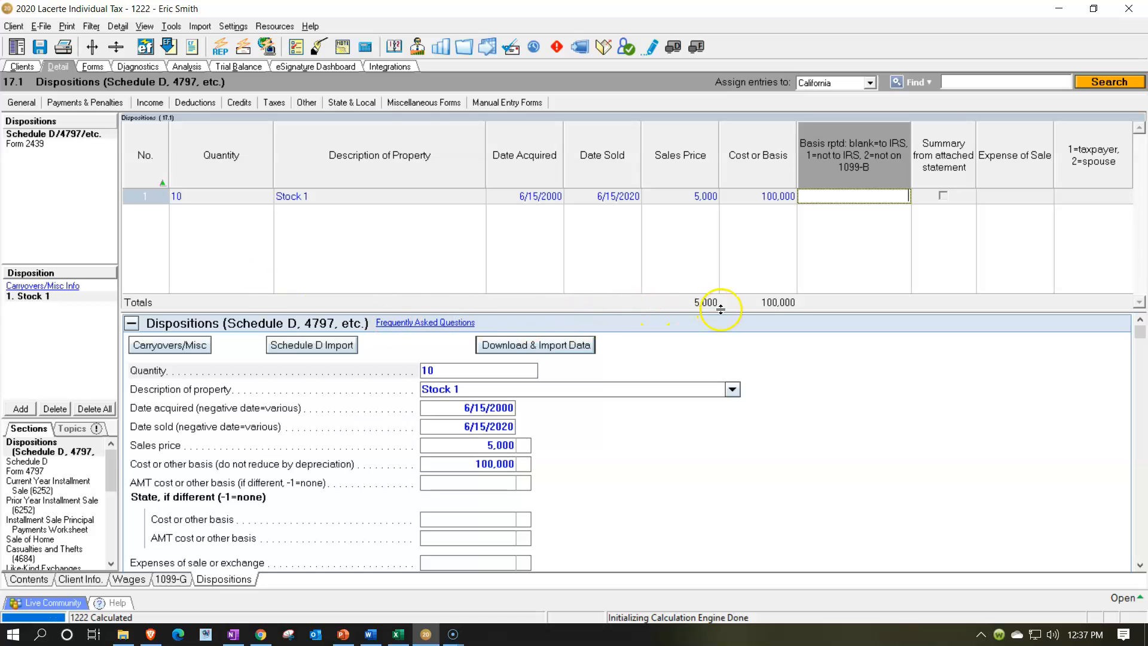
Review the long-term capital gains section of Schedule D
click(94, 67)
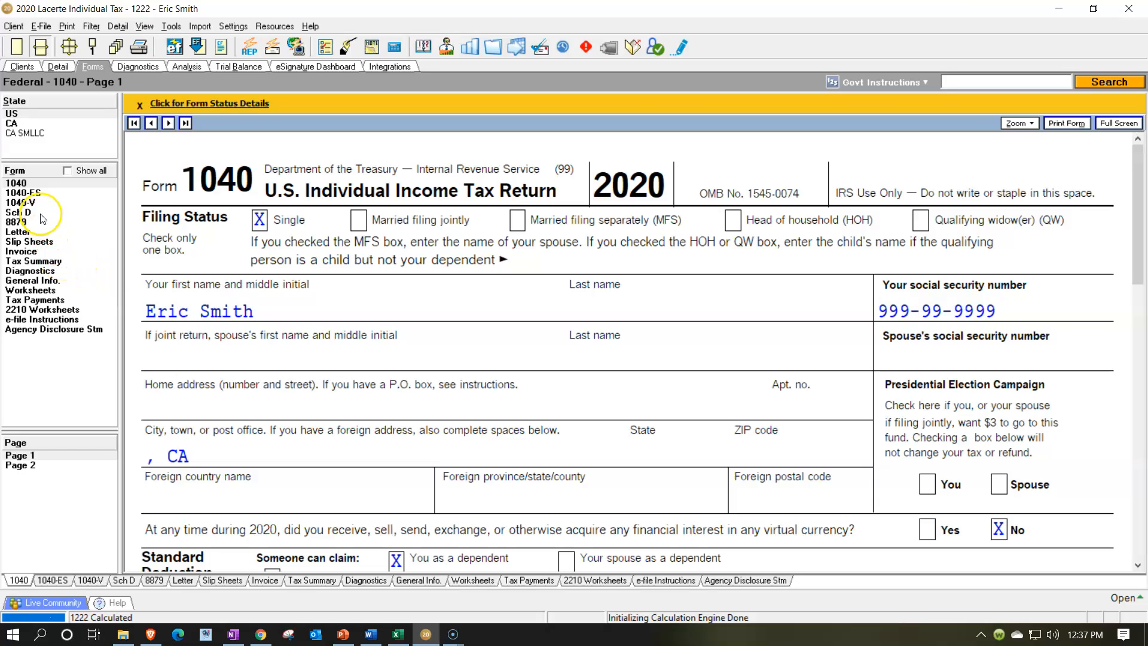
click(21, 212)
scroll(705, 363, down, 5)
scroll(704, 363, down, 8)
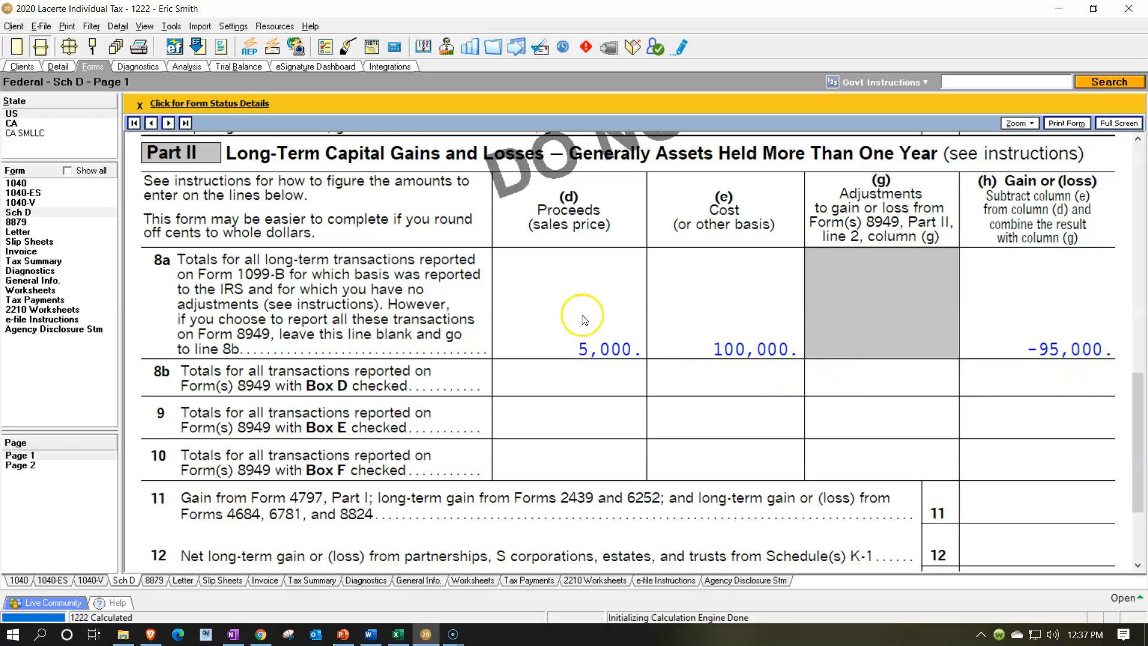
Set Stock 1's cost basis to 10,000
click(59, 67)
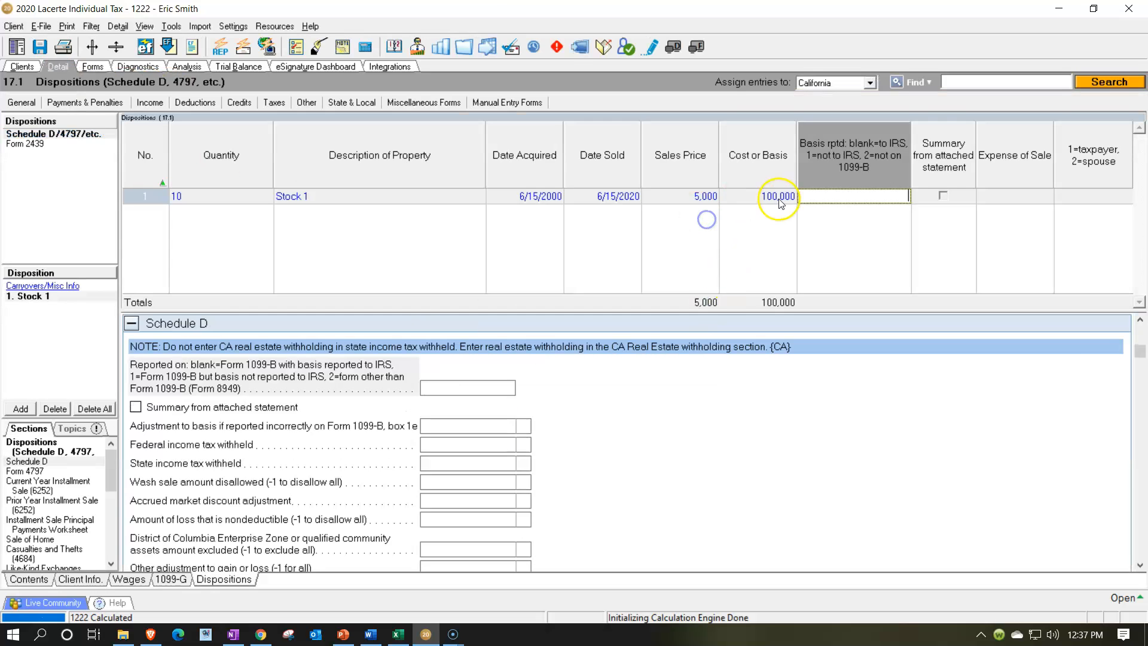
click(779, 203)
text(1)
text(0,00)
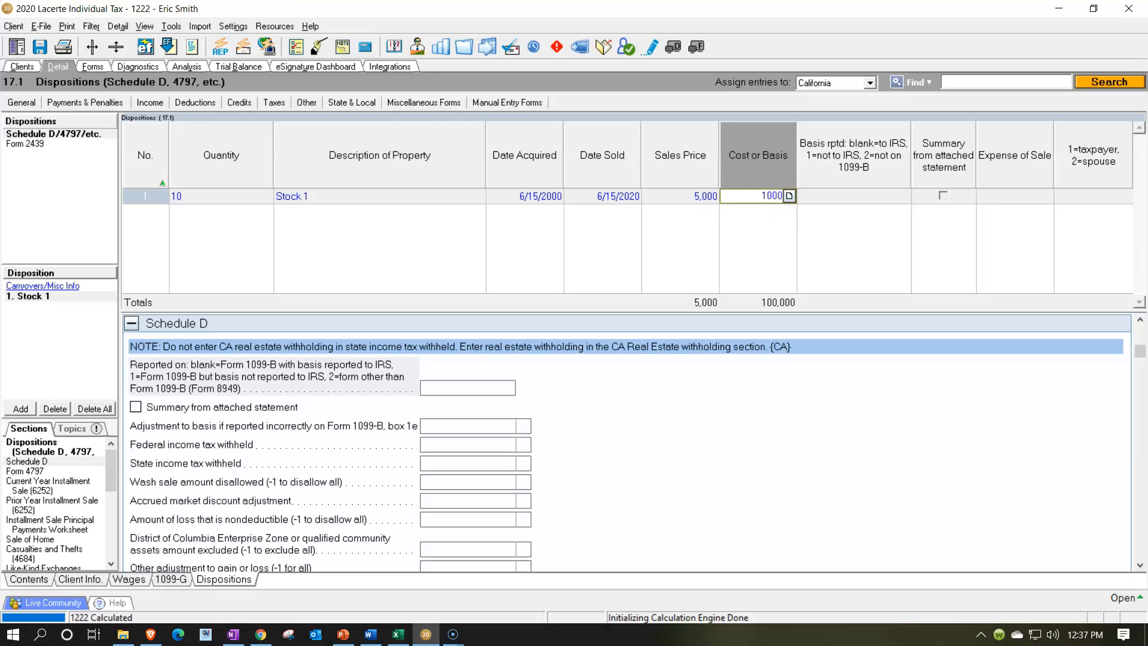
text(0)
key(Tab)
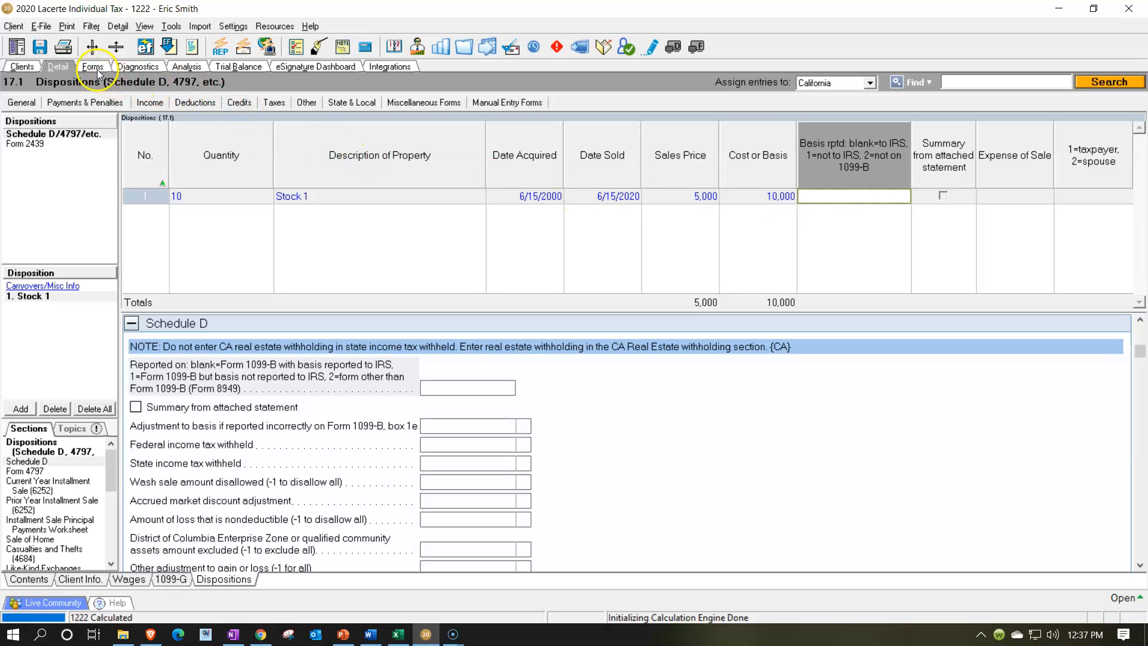
Review the Schedule D long-term loss line and the Part III summary and loss limitation lines
click(97, 70)
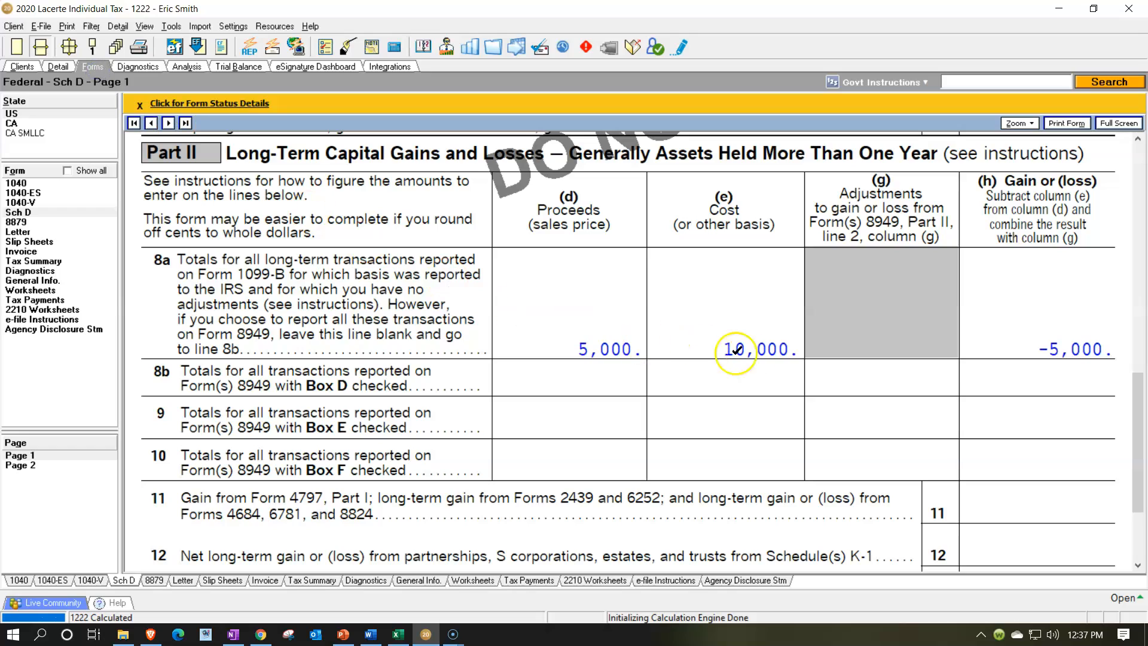
scroll(956, 360, down, 2)
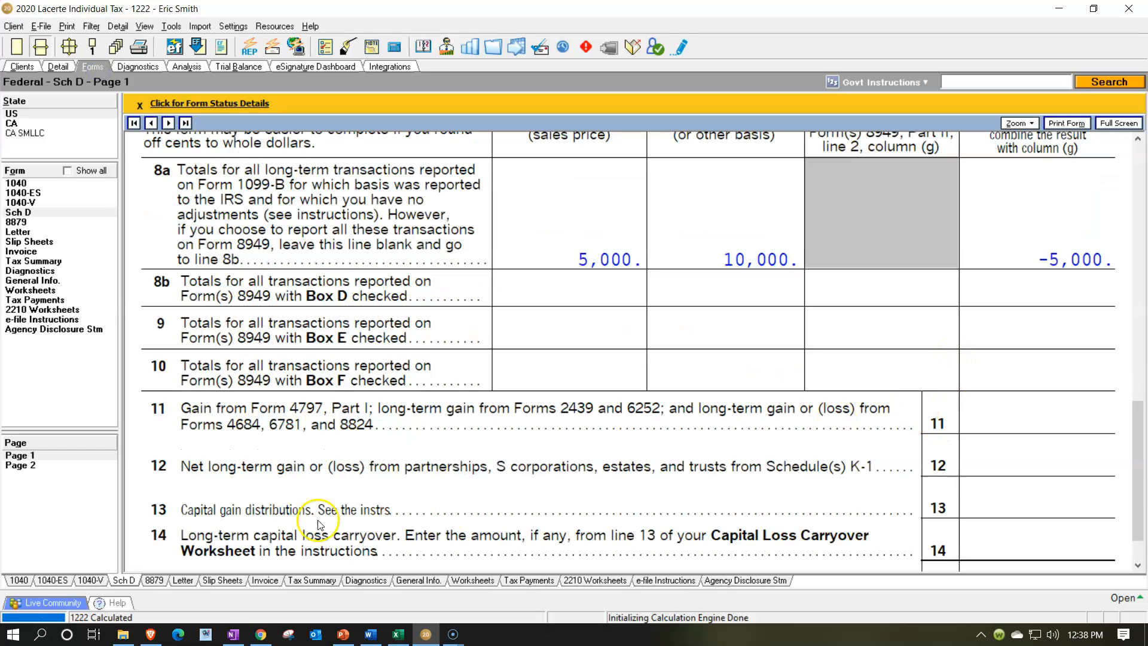
click(21, 467)
scroll(569, 421, up, 10)
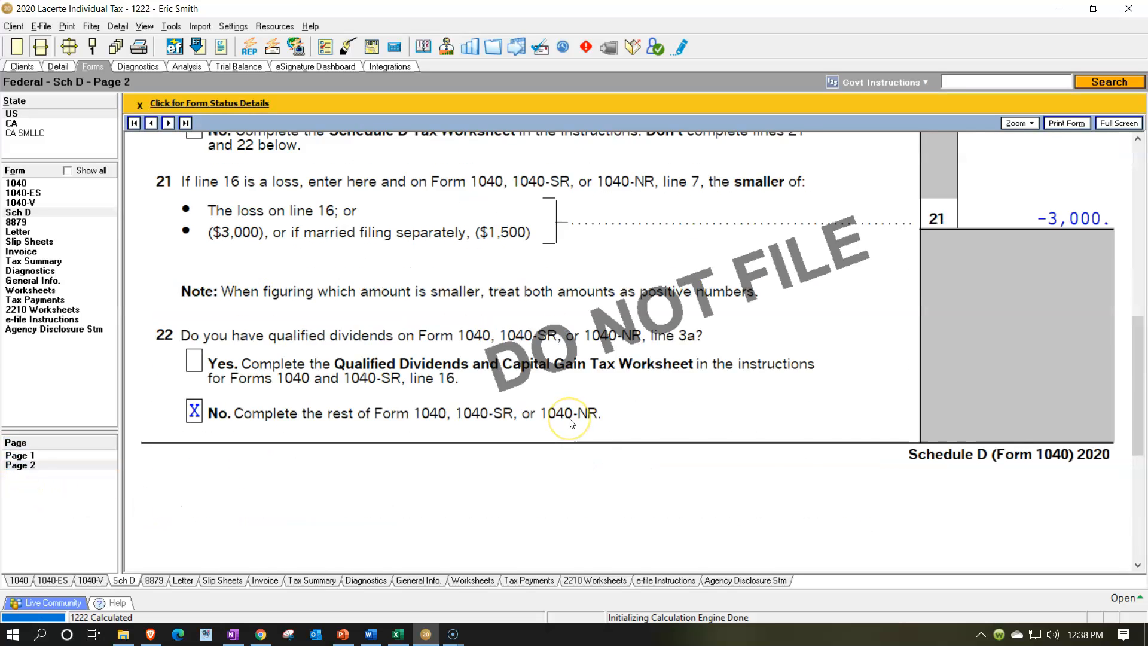
scroll(571, 423, up, 5)
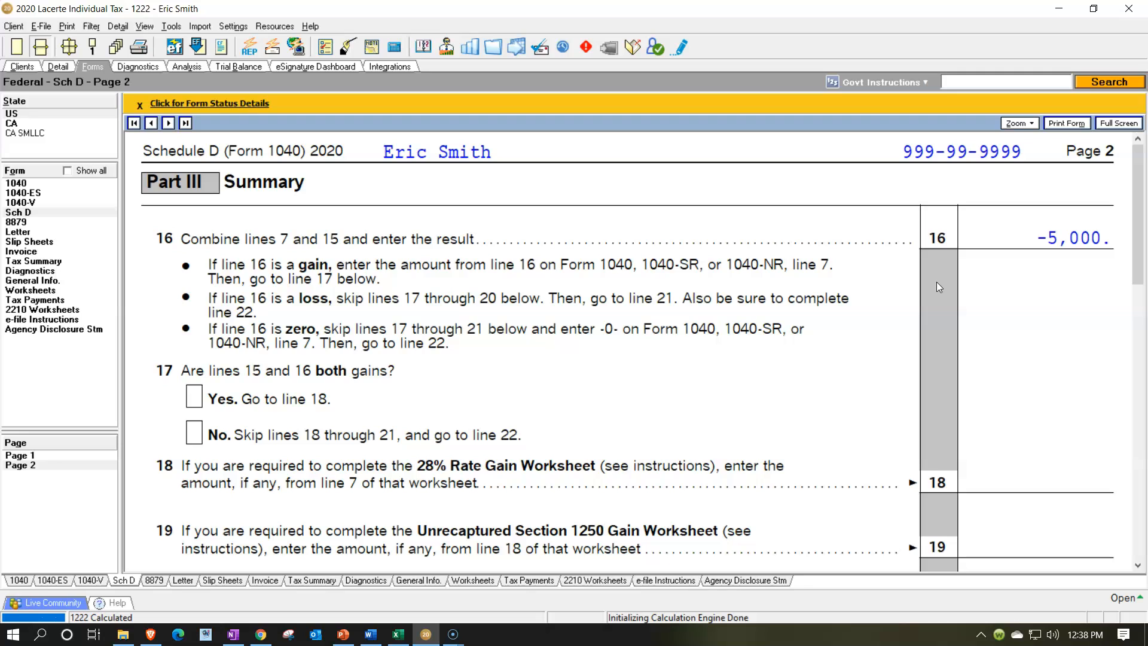
scroll(937, 282, down, 5)
click(955, 415)
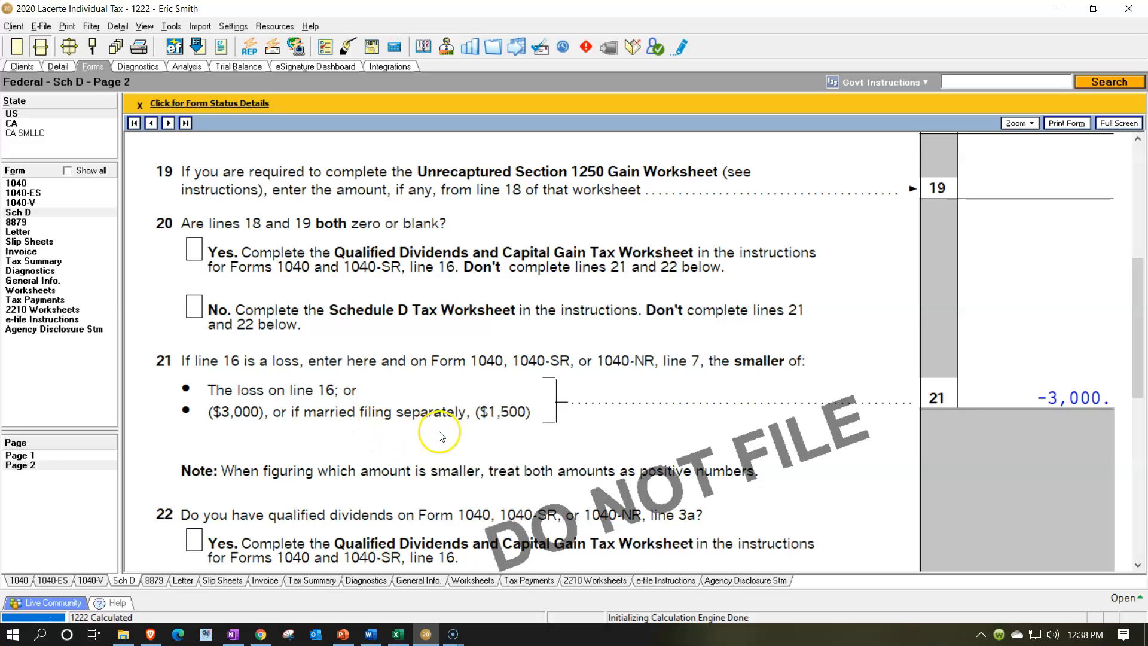
scroll(492, 433, down, 3)
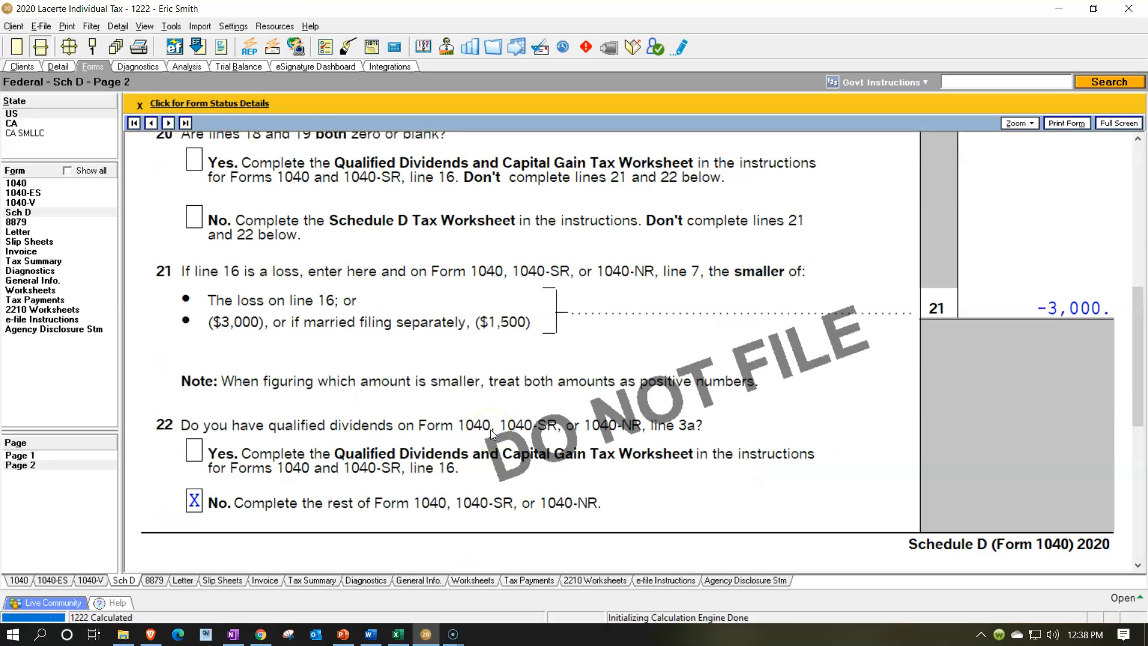
scroll(491, 429, up, 10)
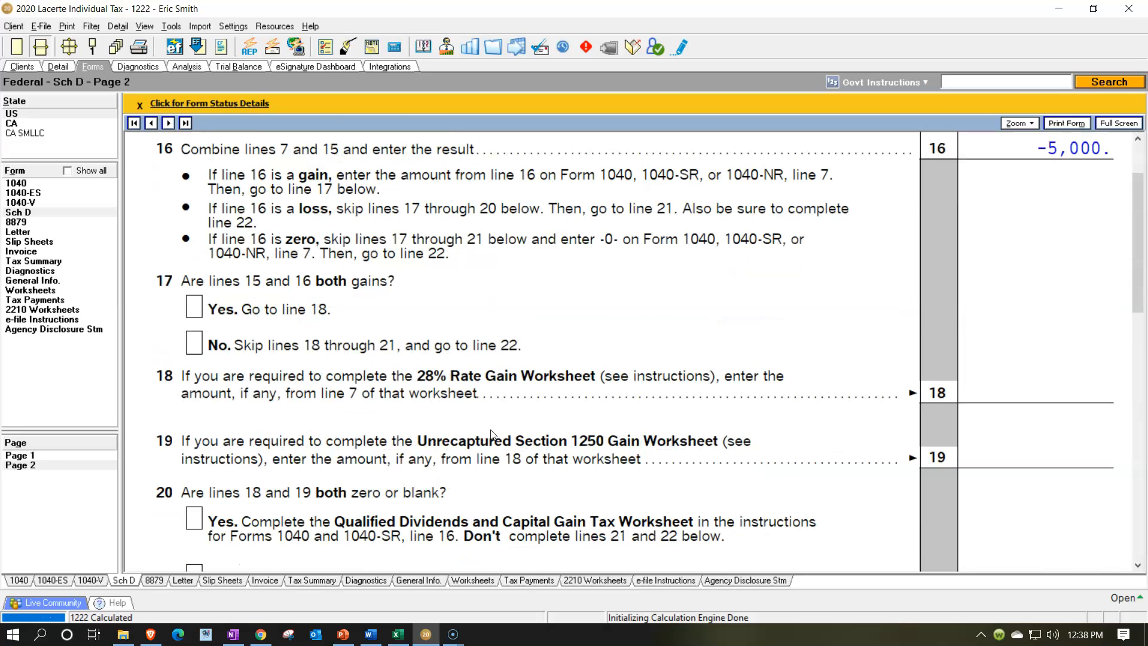
scroll(492, 433, down, 9)
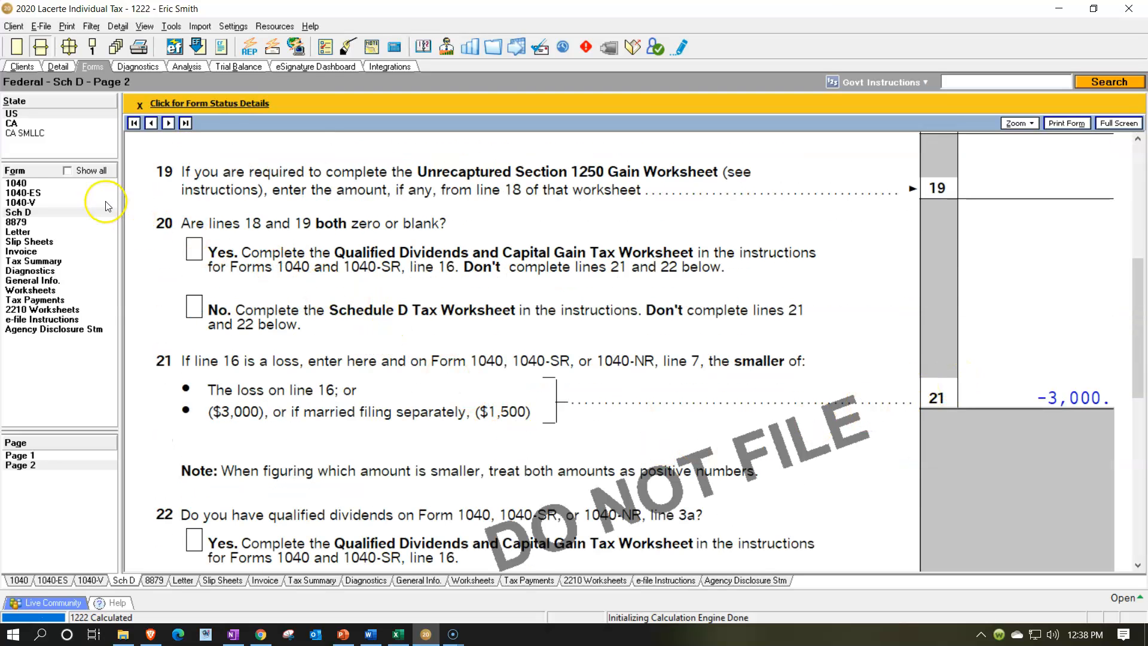
Review the capital loss and total income lines on Form 1040 page 1
click(35, 185)
scroll(726, 469, up, 5)
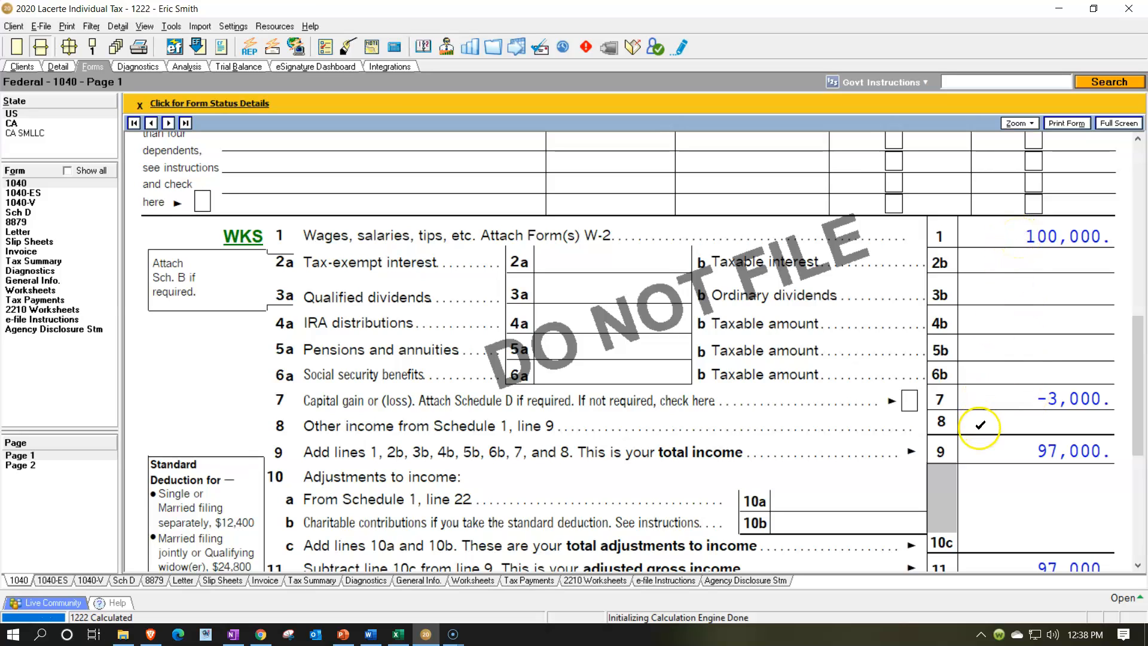
scroll(1028, 407, down, 3)
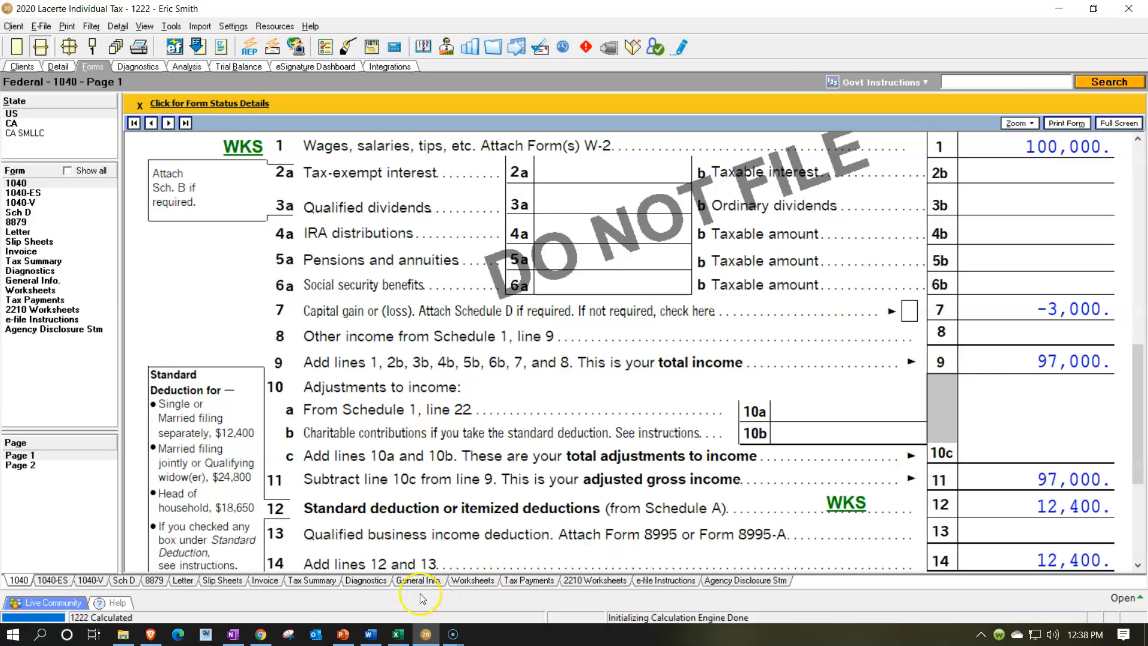
Set the long-term stock's cost to 10,000 on the Excel worksheet's Schedule D capital gains sheet
click(398, 633)
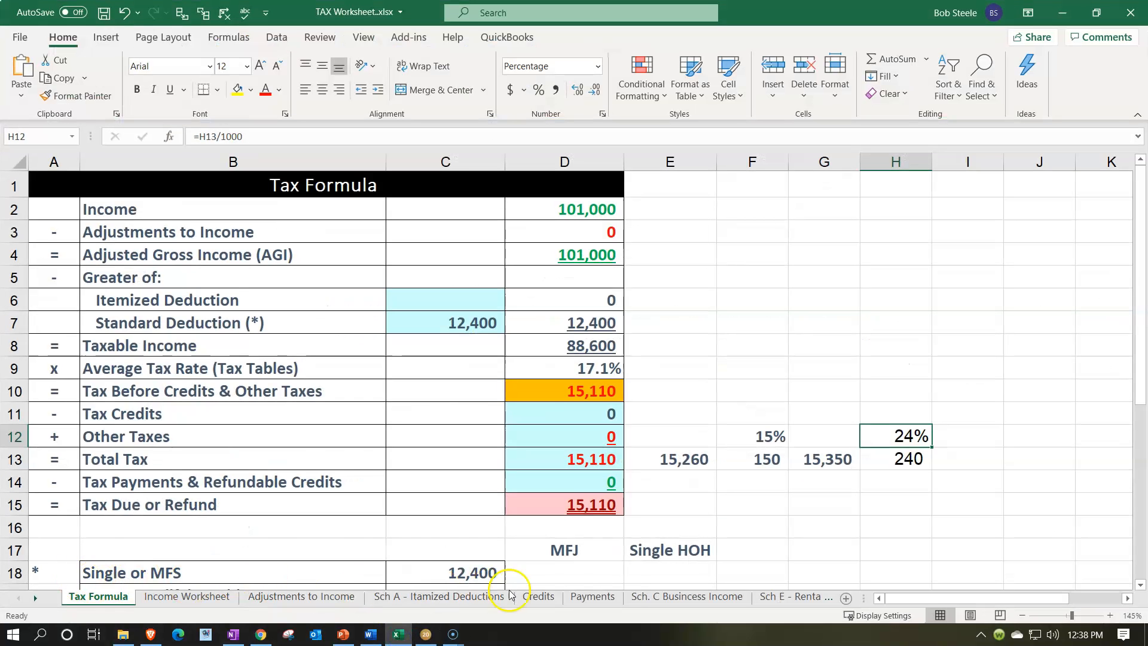
click(659, 595)
click(777, 597)
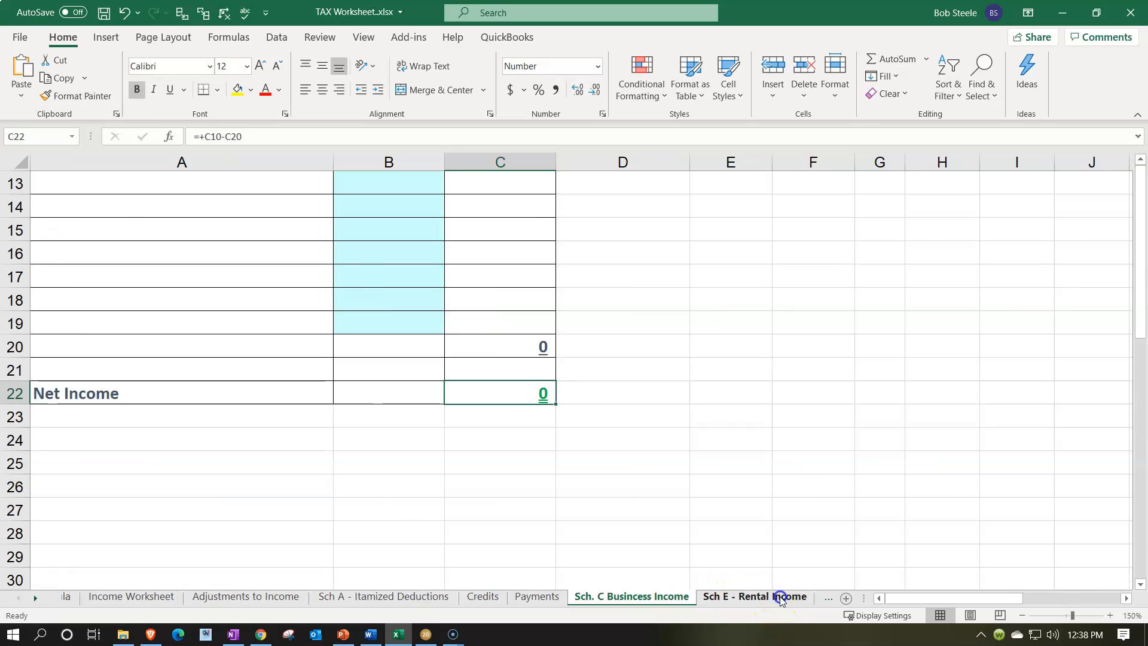
click(800, 597)
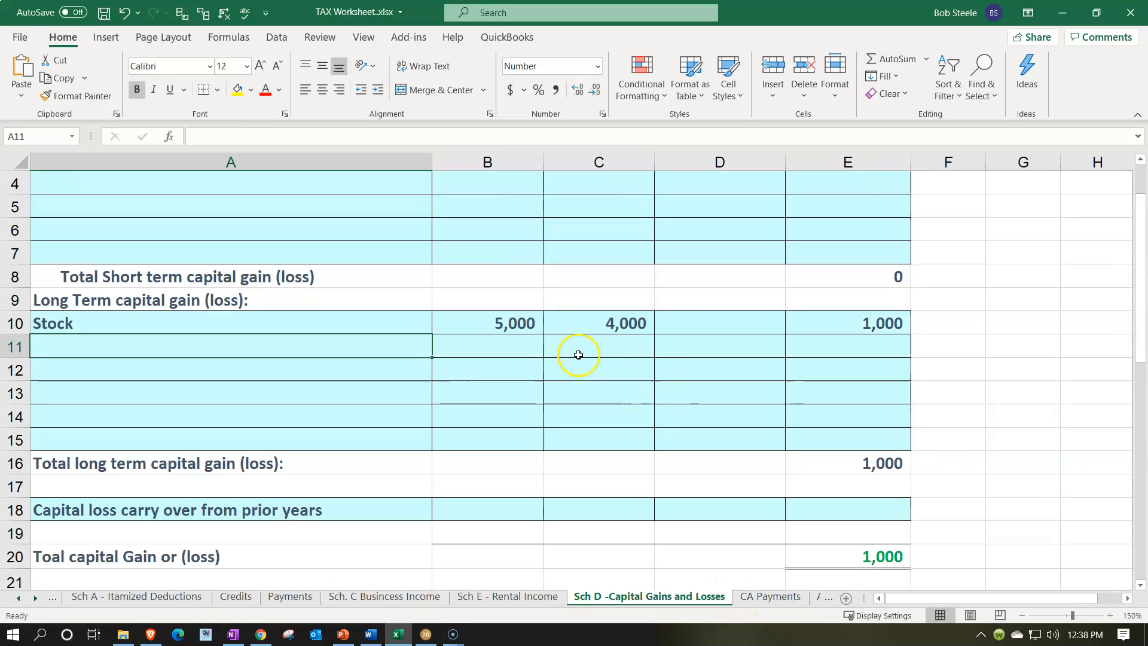
click(508, 323)
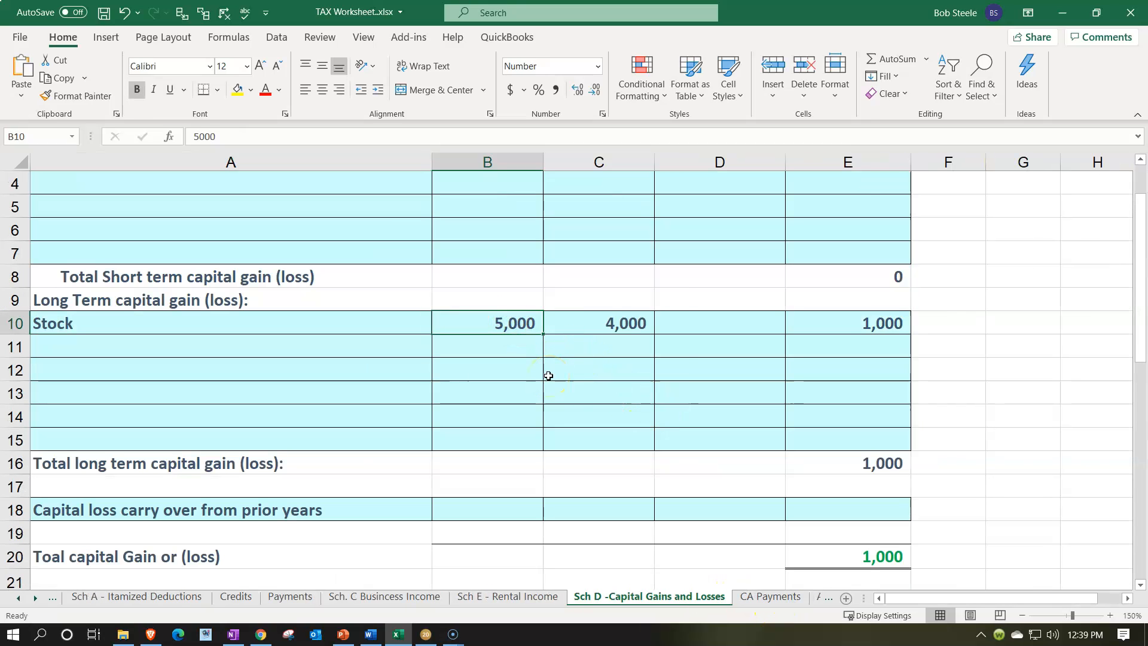
key(Right)
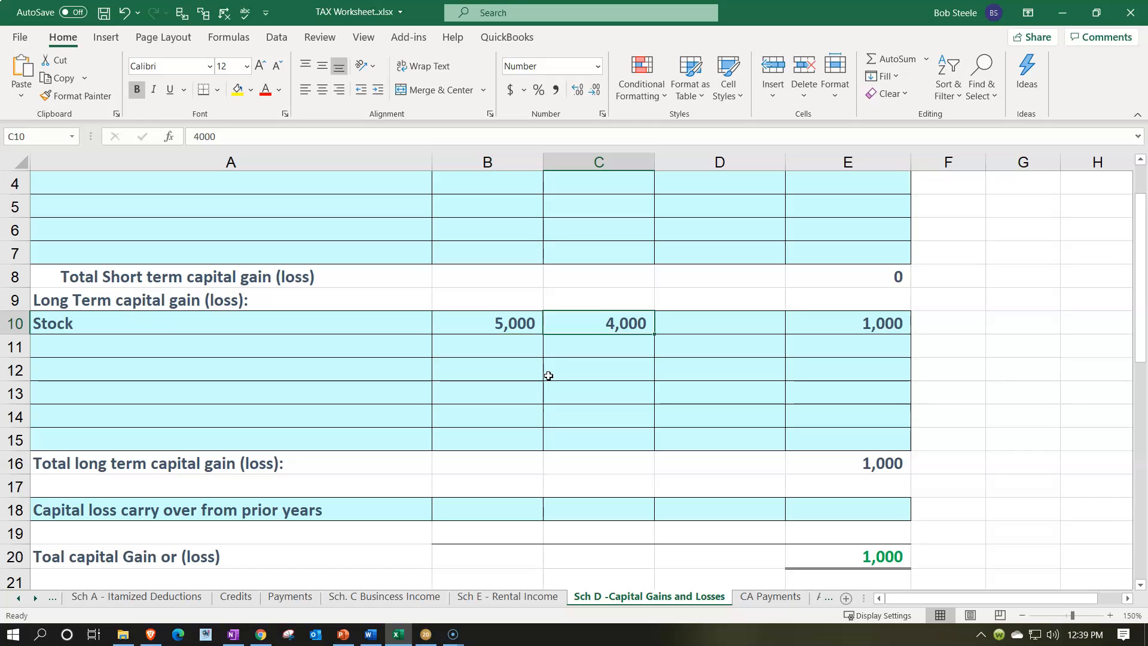
text(1)
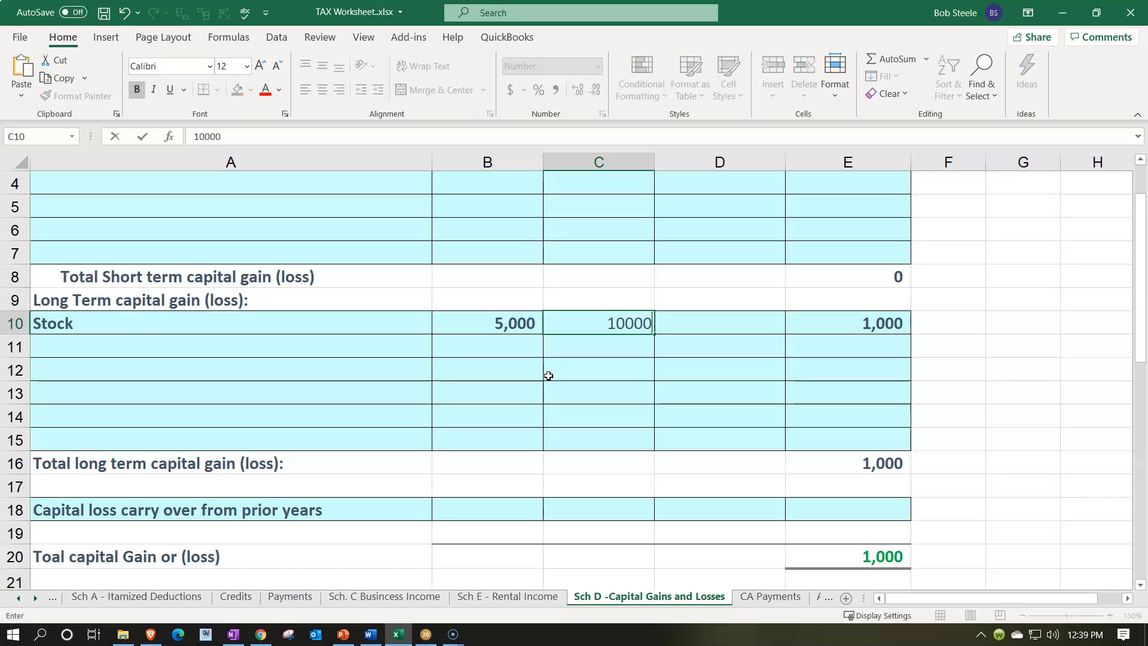
text(0,000)
key(Right)
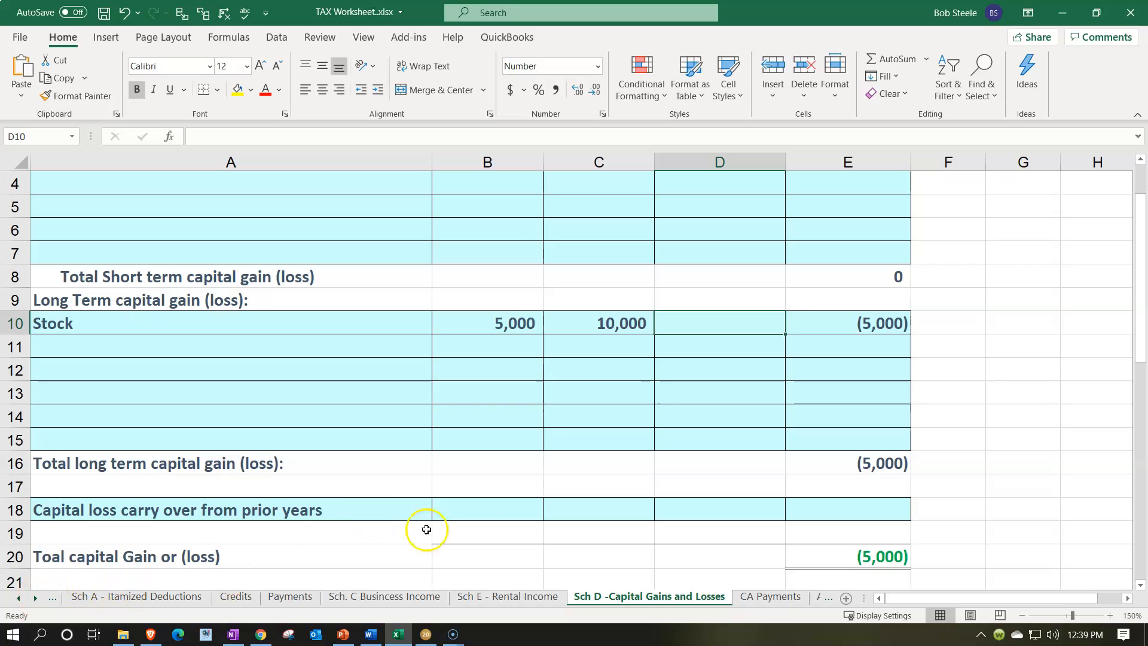
Add a "Limit / Carryover" row label in A19 of the Schedule D sheet with 2,000 in column E
scroll(474, 528, down, 1)
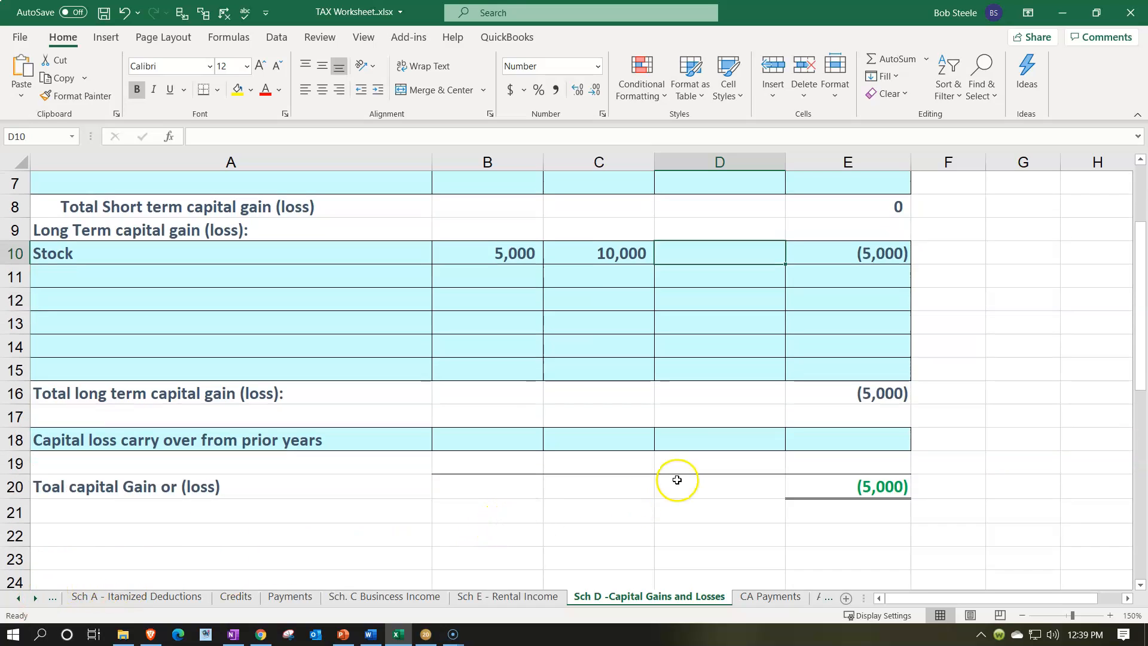
click(245, 456)
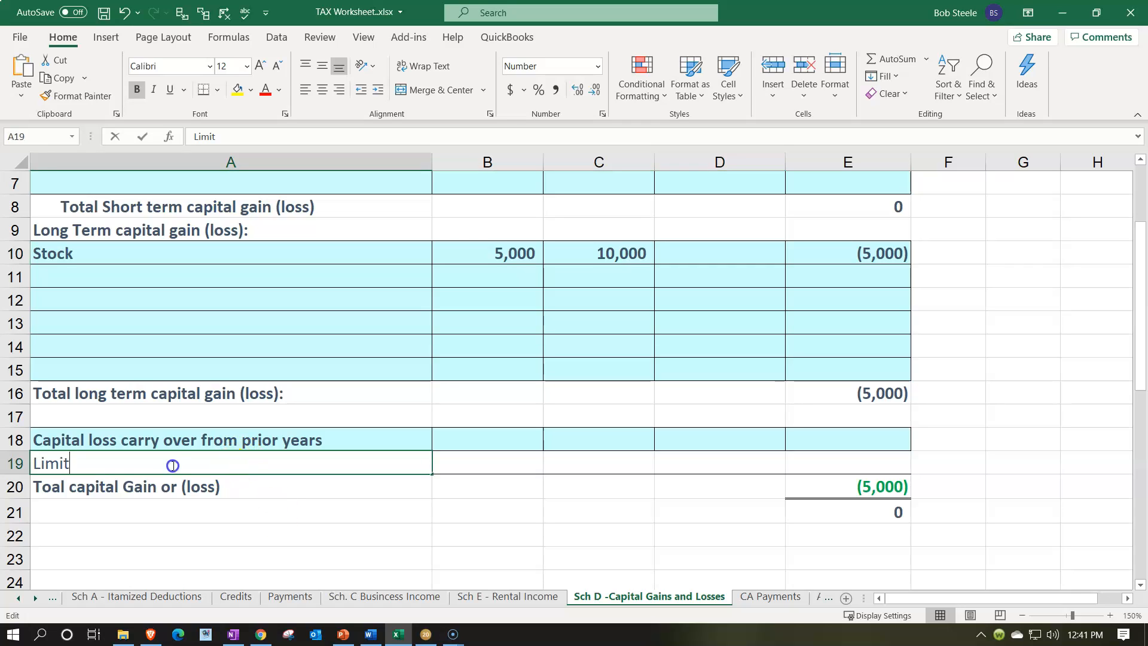
double_click(174, 464)
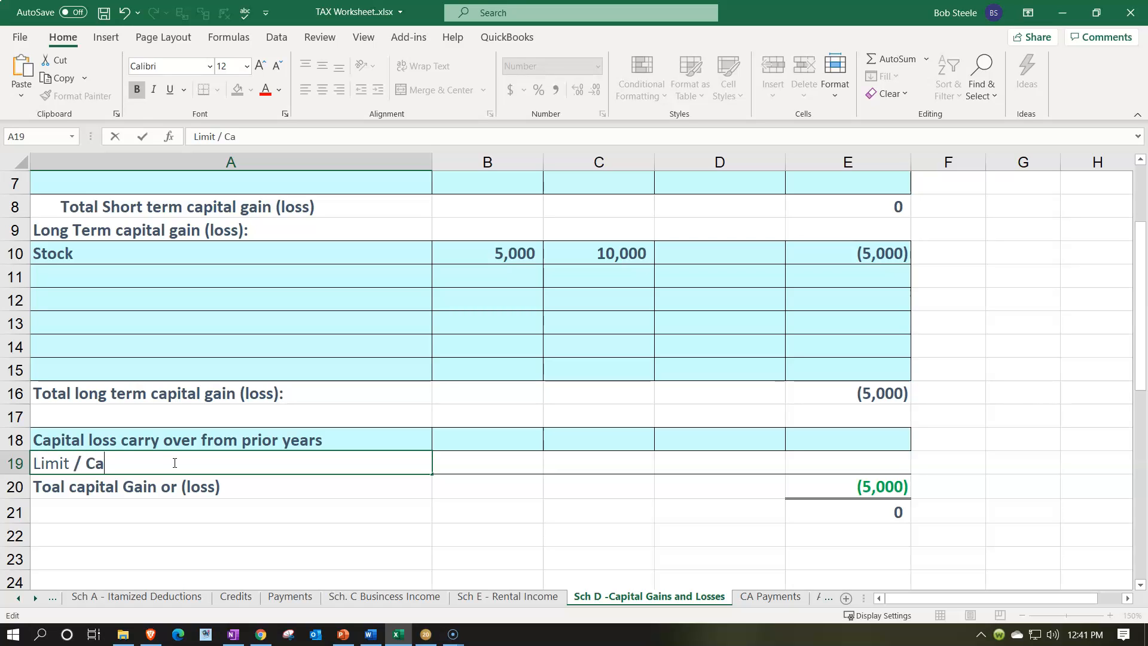
key(Tab)
key(Tab)
key(Tab)
key(Tab)
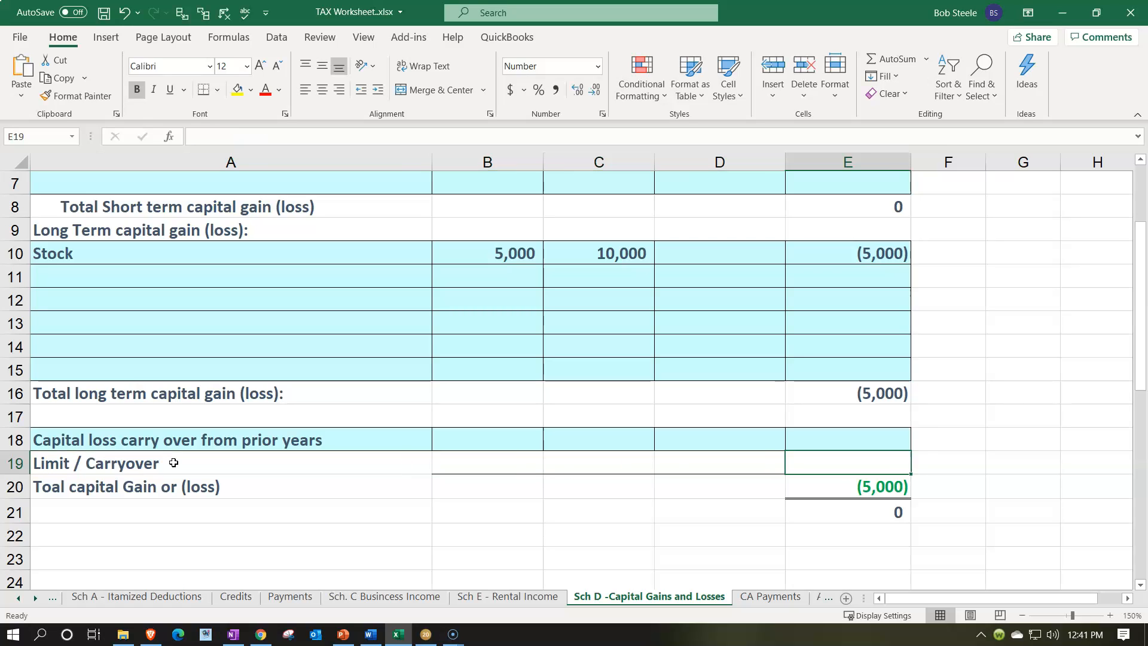
text(2000)
key(Return)
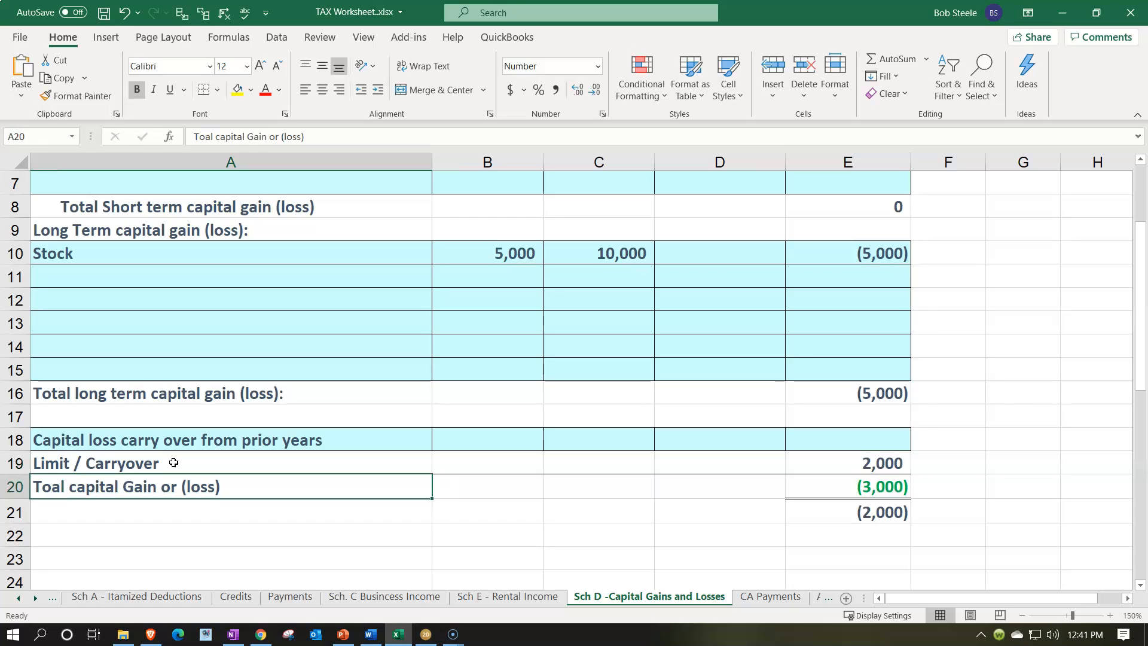
Clear the stray value in E21 below the total capital gain or loss, then check the long-term total and limit cells
key(Down)
key(Right)
key(Right)
key(Right)
key(Right)
key(Delete)
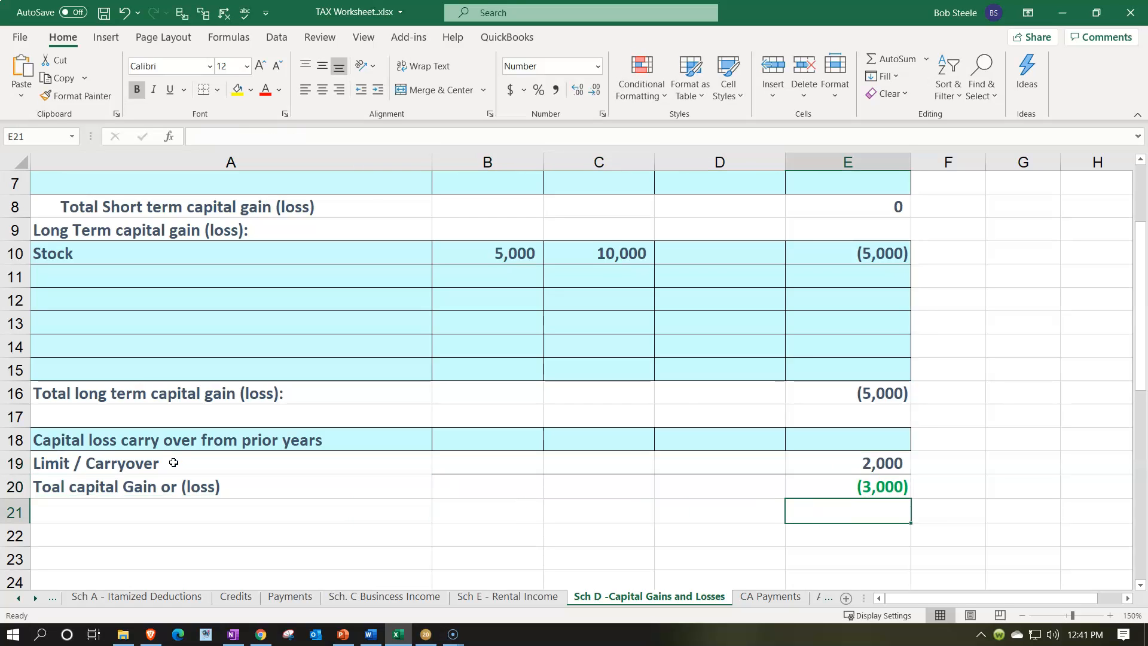
click(852, 396)
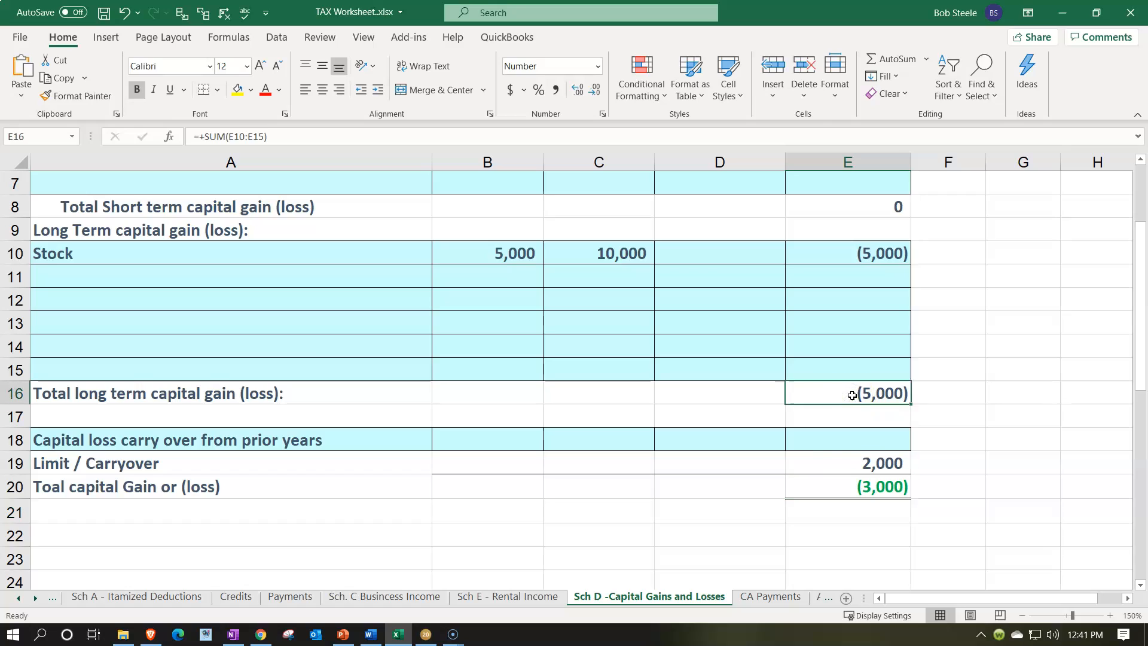
click(840, 461)
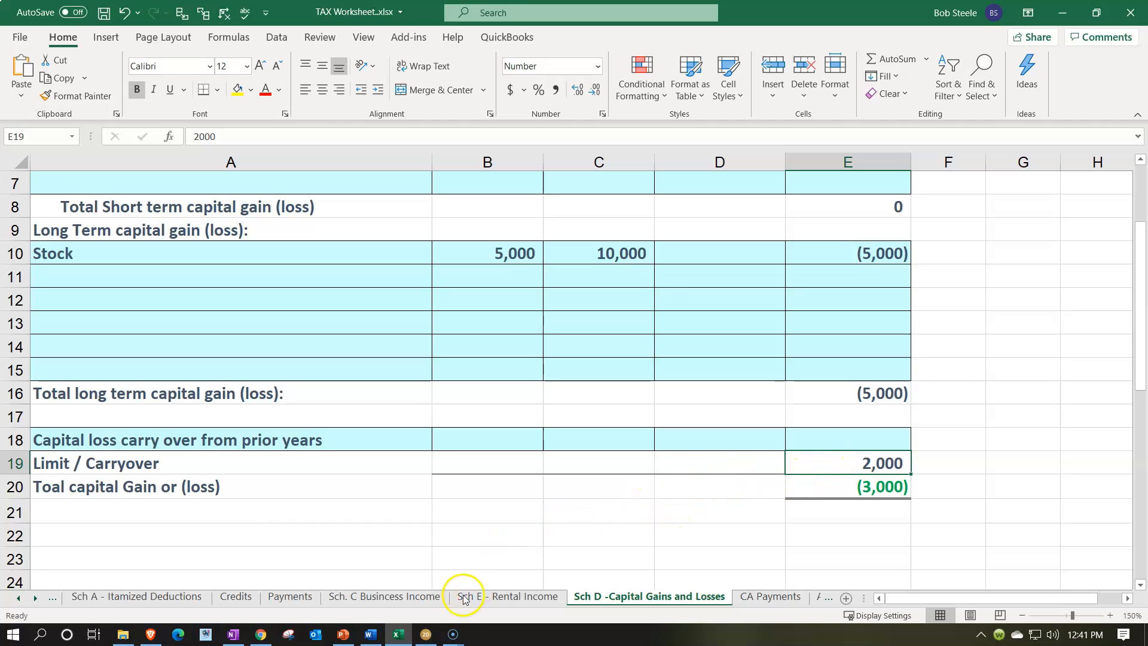
Open the Tax Formula sheet and inspect the income and taxable income formulas
click(424, 635)
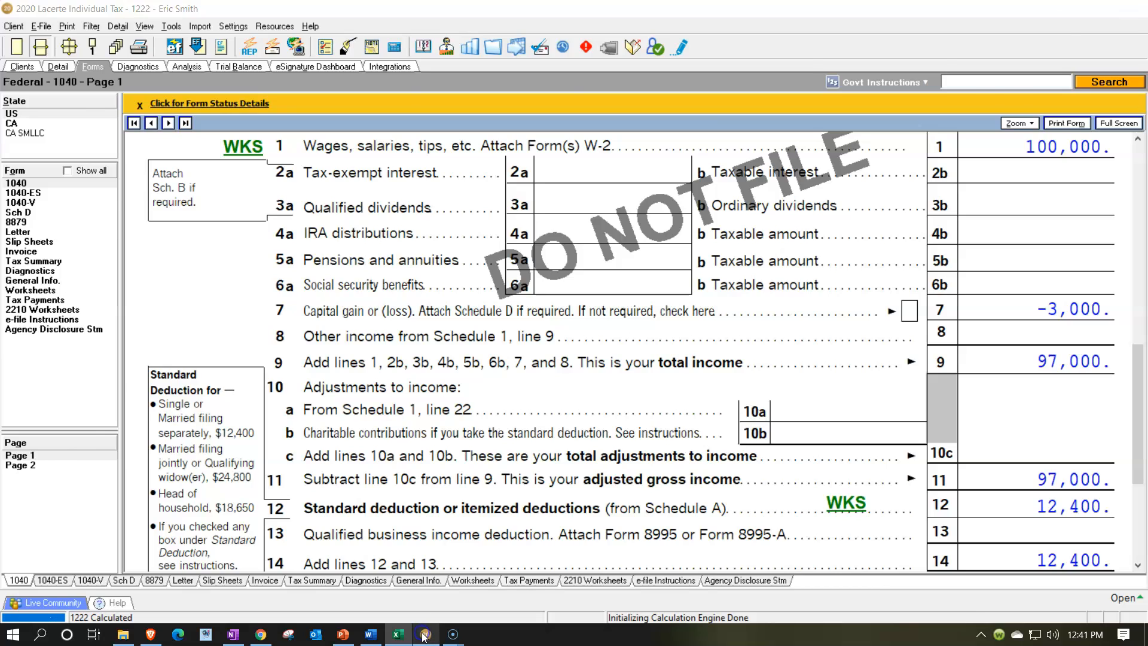
click(397, 633)
click(19, 598)
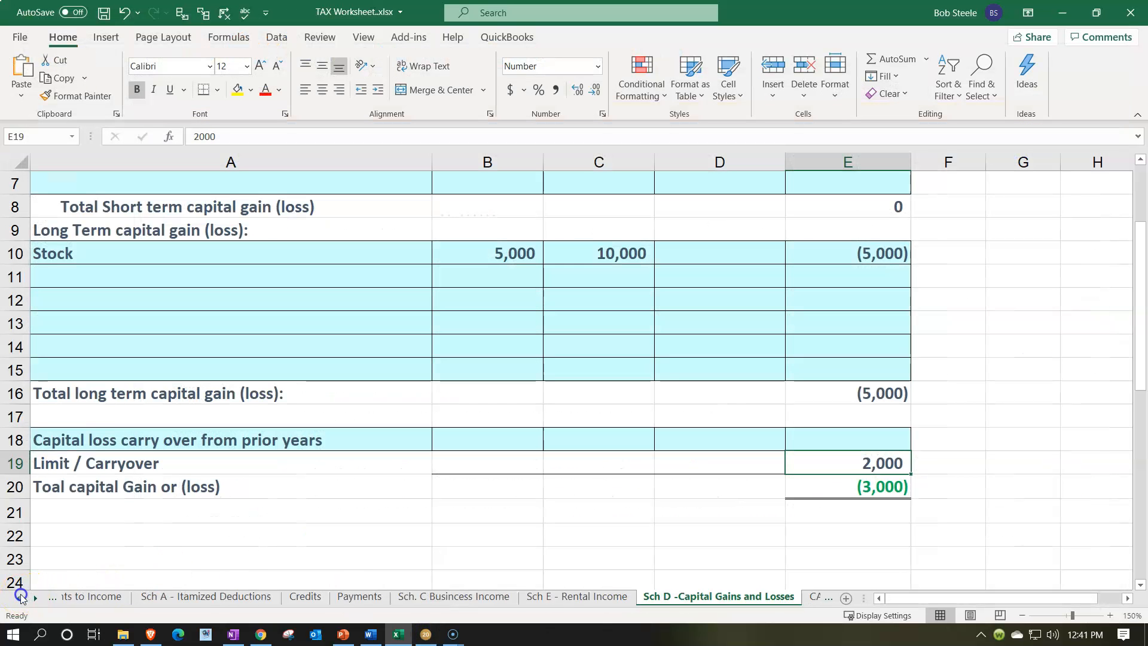
click(106, 598)
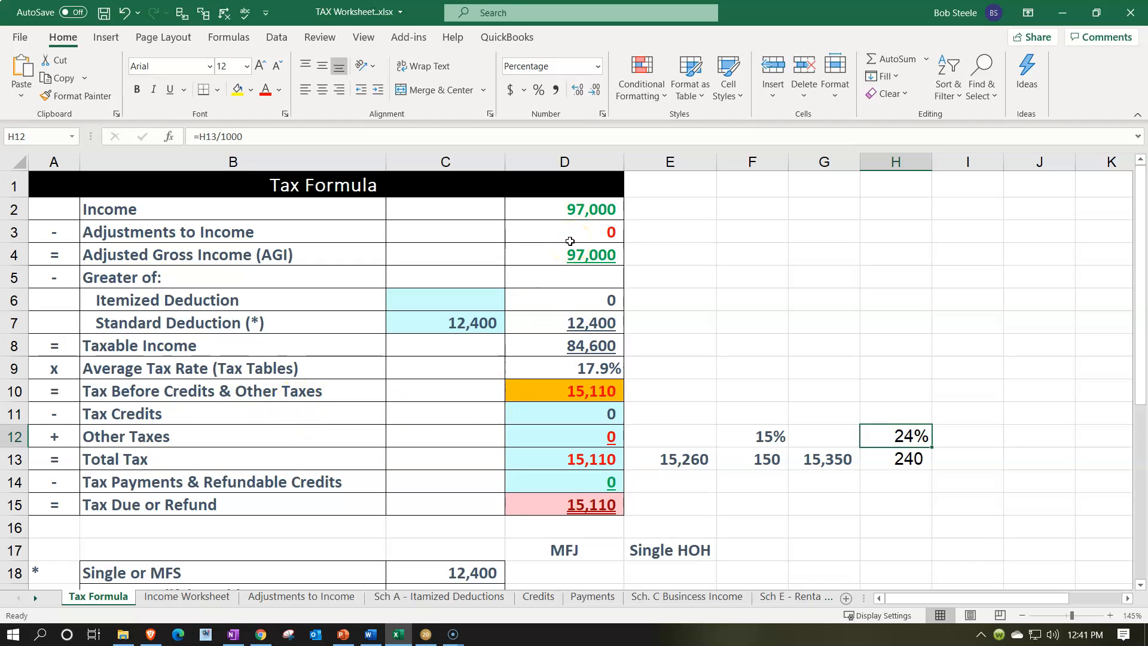
click(575, 211)
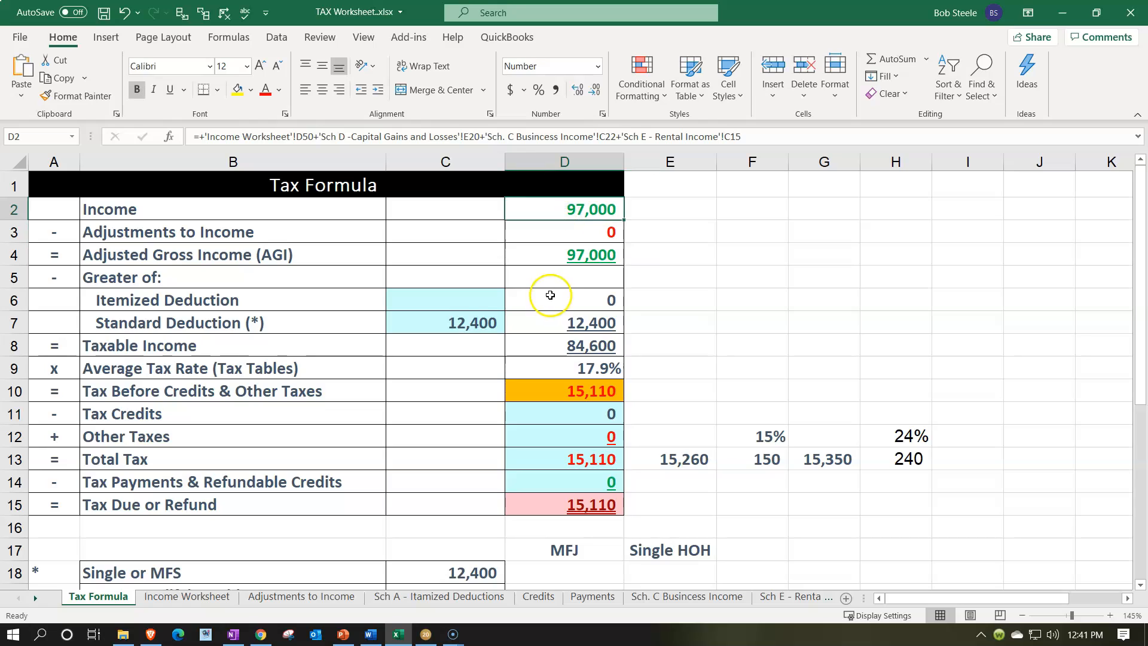
click(479, 314)
key(Down)
key(Right)
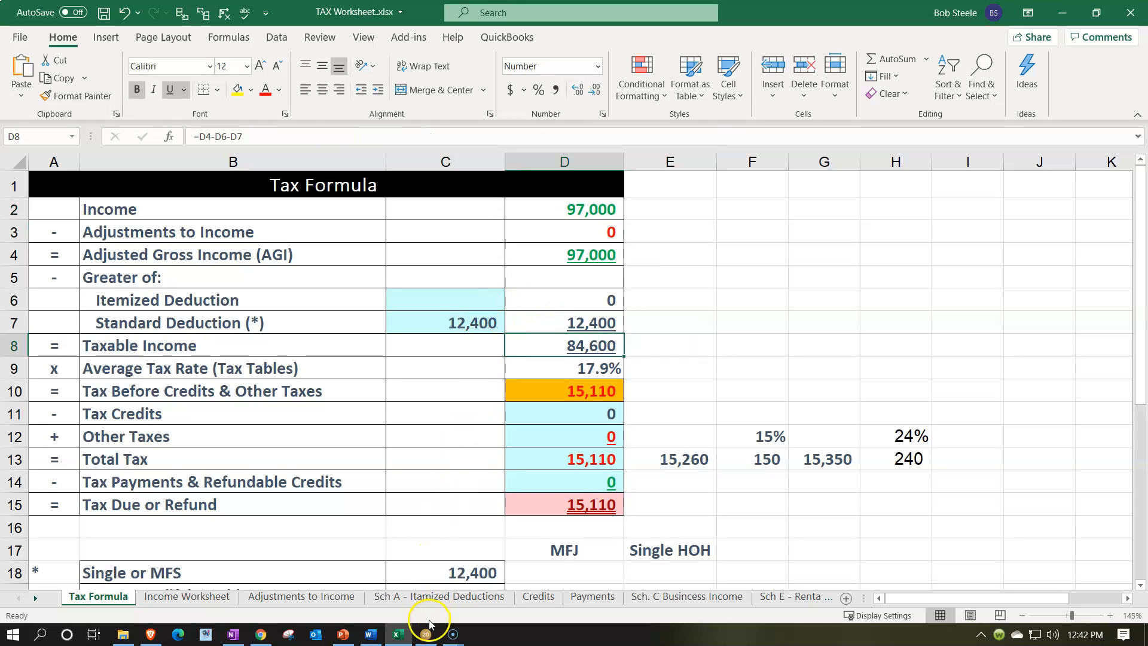
Review the federal and California tax summaries and the total tax lines on Form 1040 page 2 in Lacerte
click(428, 635)
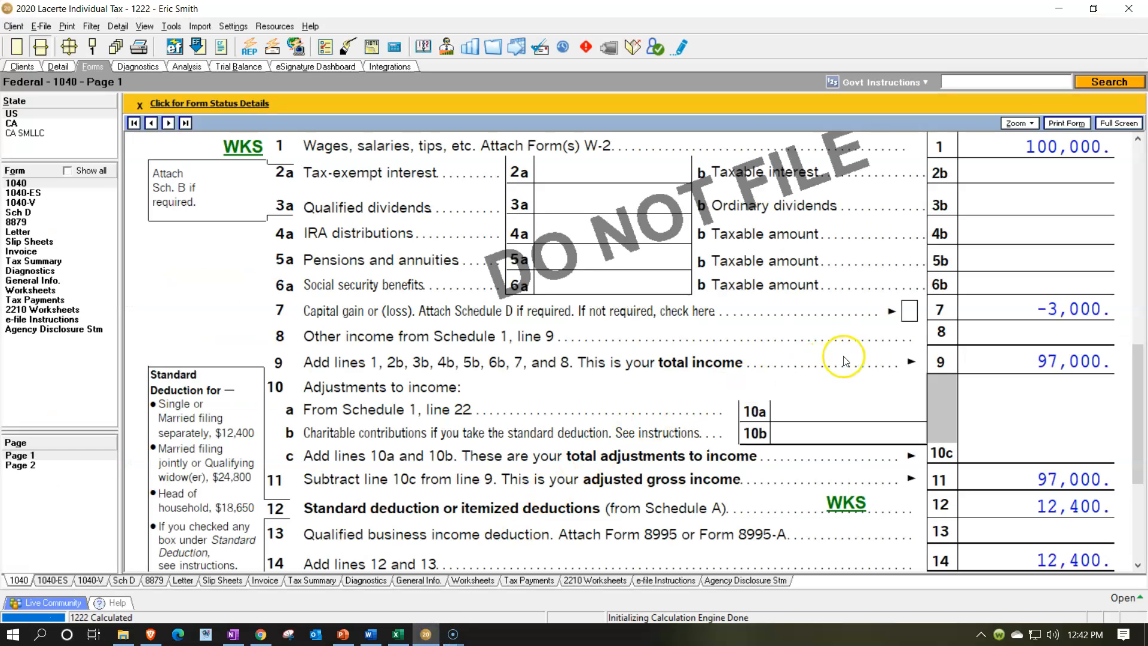
scroll(915, 363, down, 3)
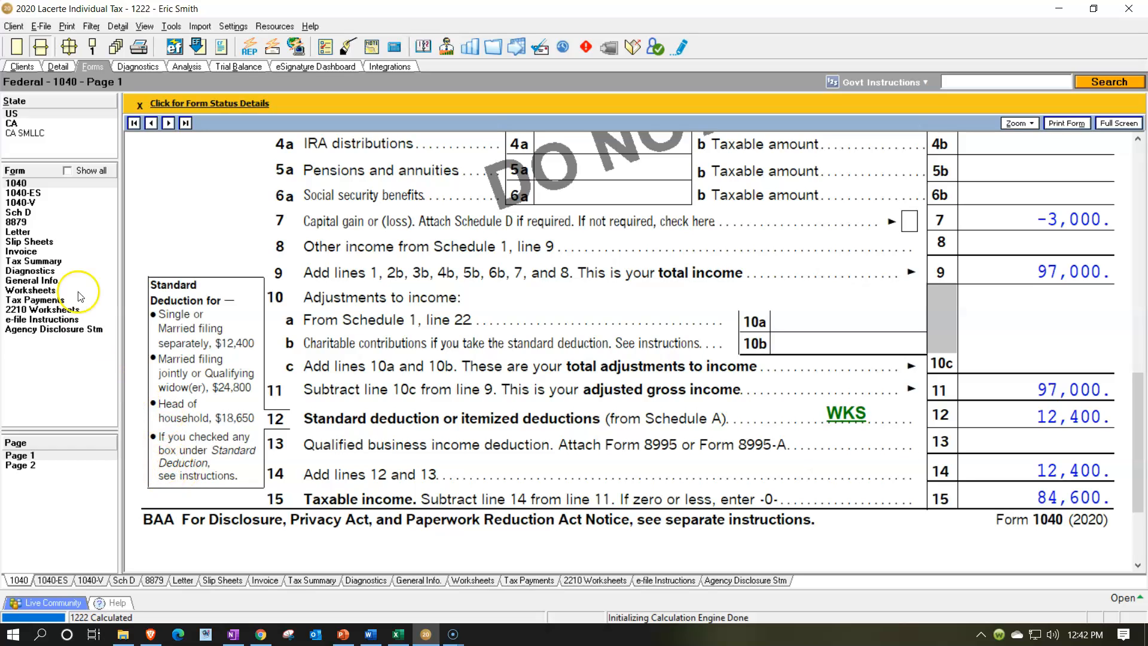
click(52, 261)
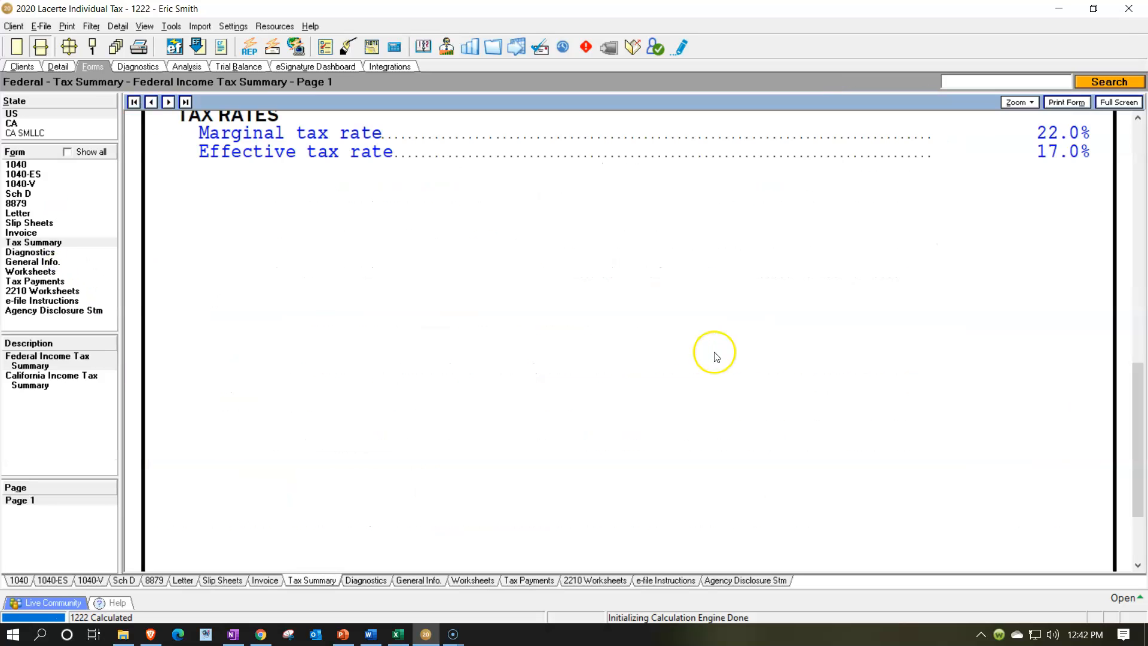
scroll(730, 347, up, 1)
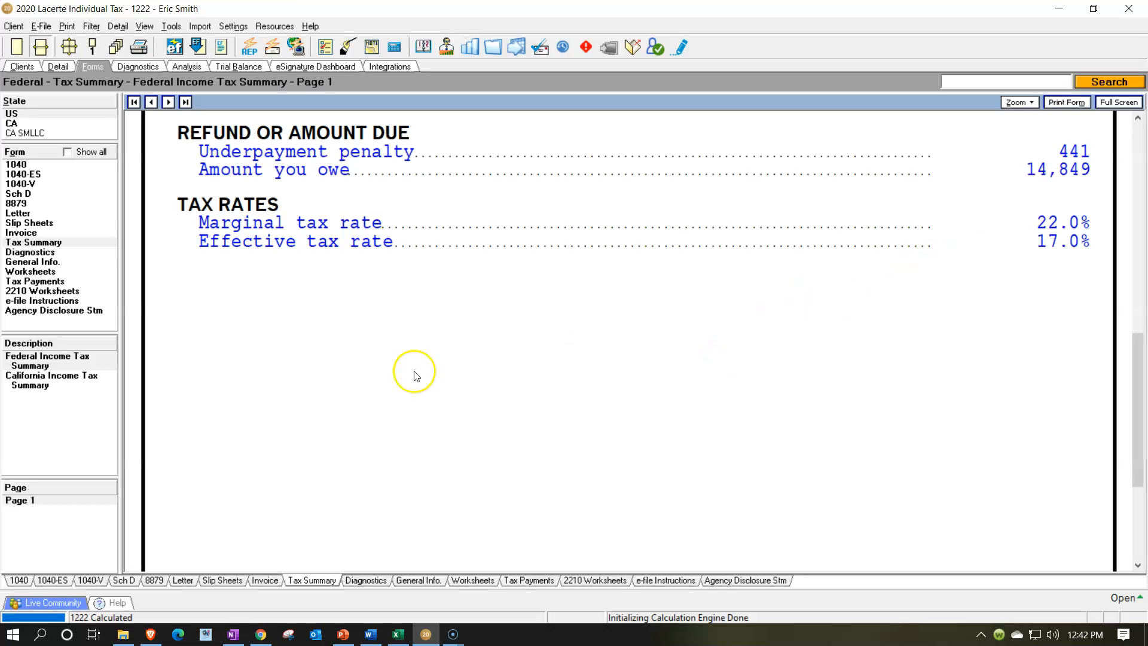
click(60, 383)
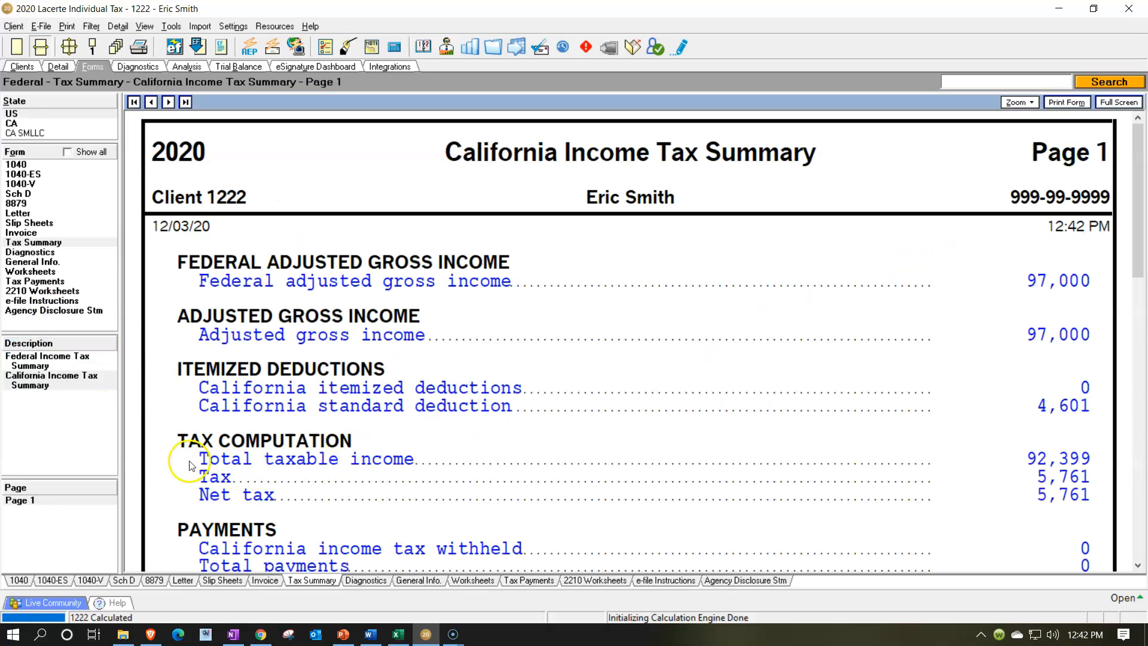
click(37, 163)
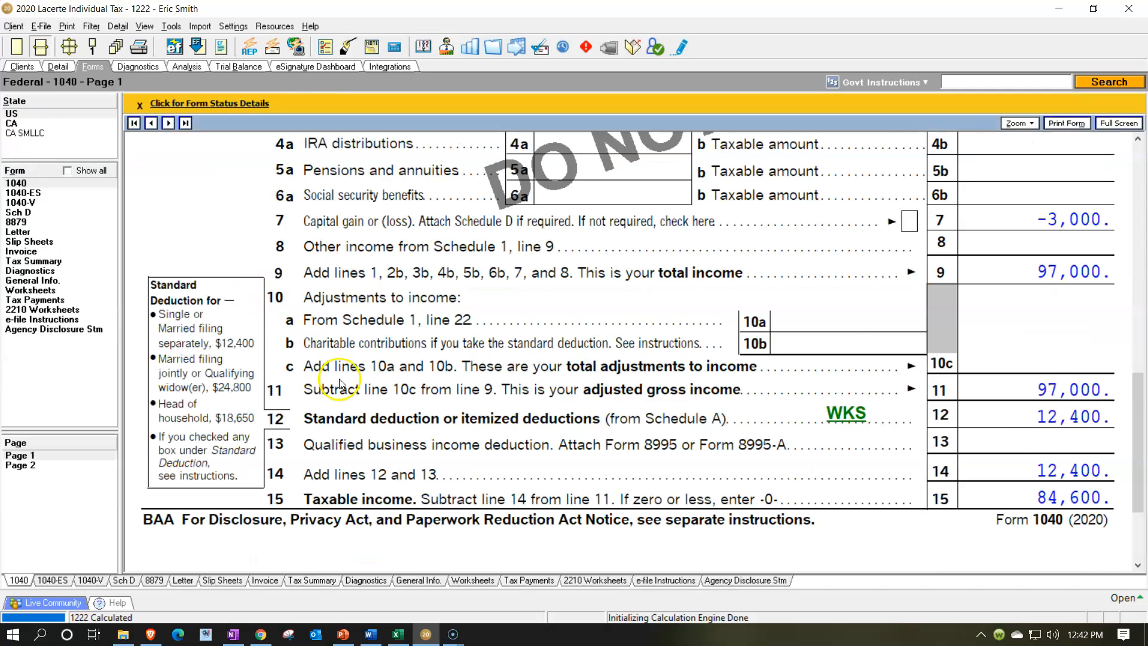
scroll(274, 372, down, 1)
click(70, 458)
click(60, 465)
scroll(676, 368, down, 2)
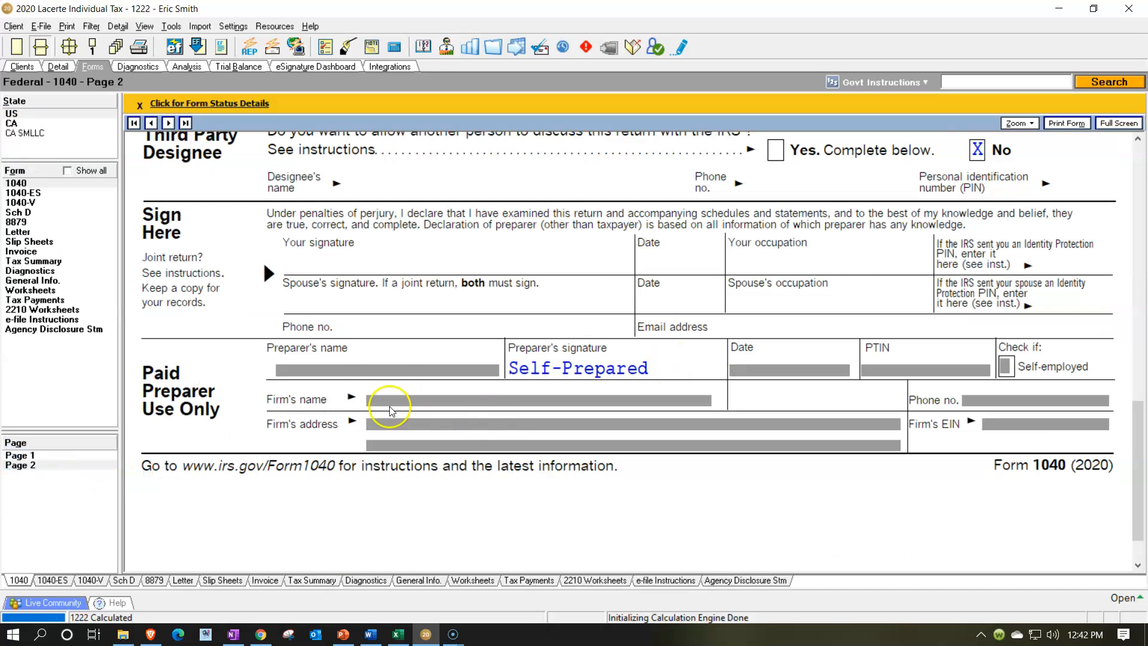
scroll(322, 312, up, 2)
scroll(321, 312, up, 3)
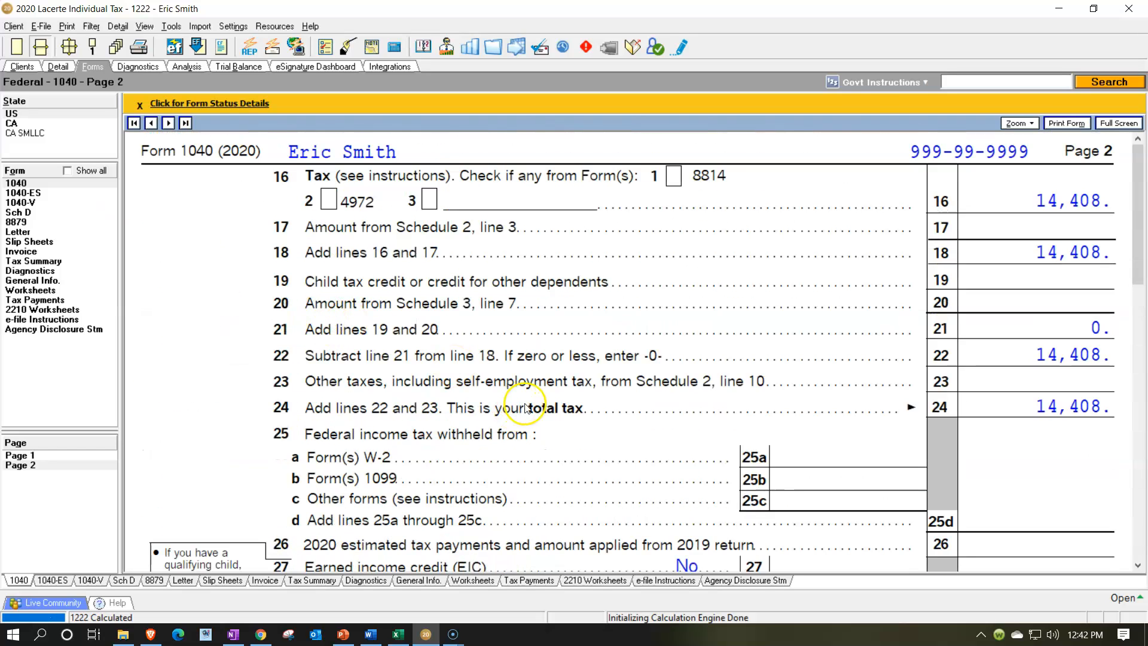
click(398, 634)
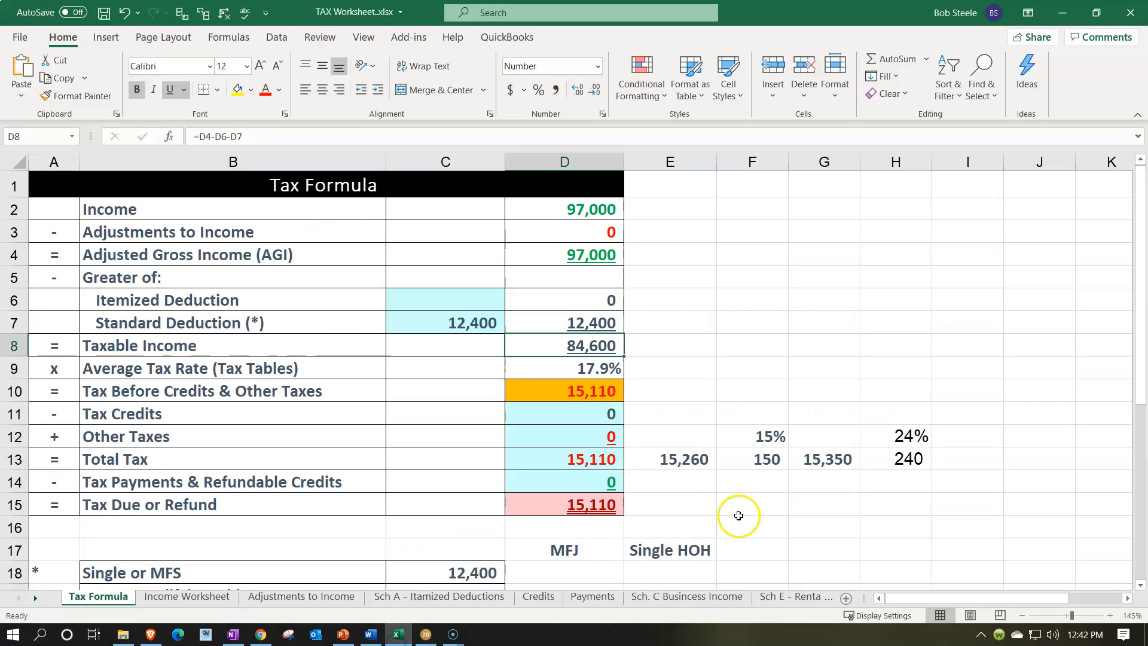
Enter 14,408 in G8 of the Tax Formula sheet
click(688, 504)
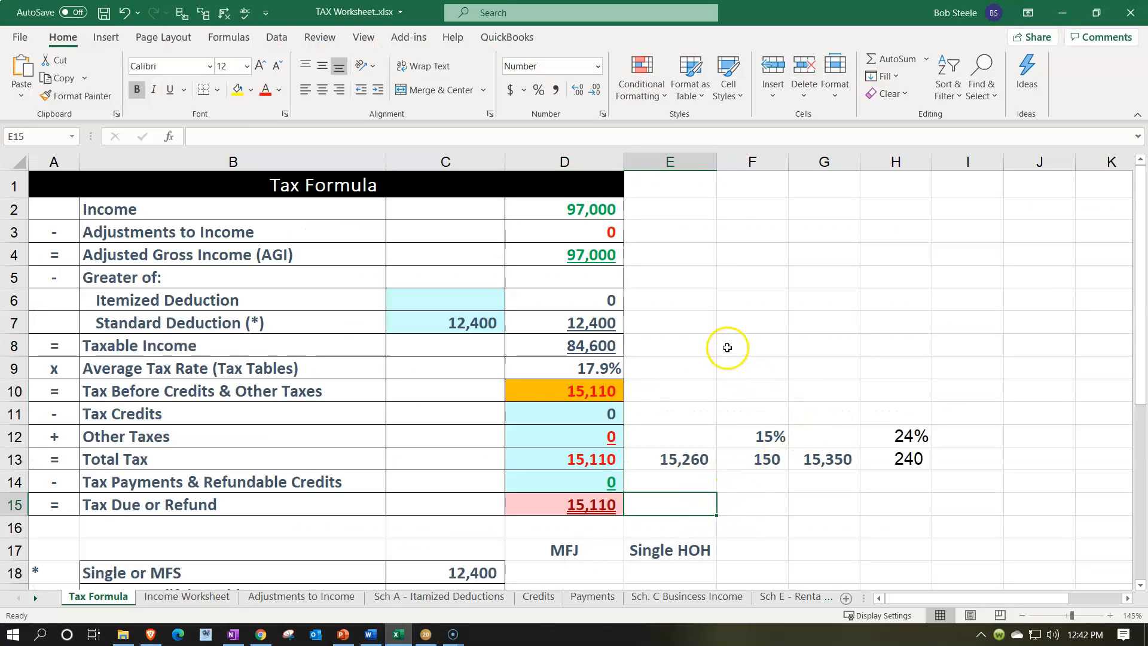
click(809, 341)
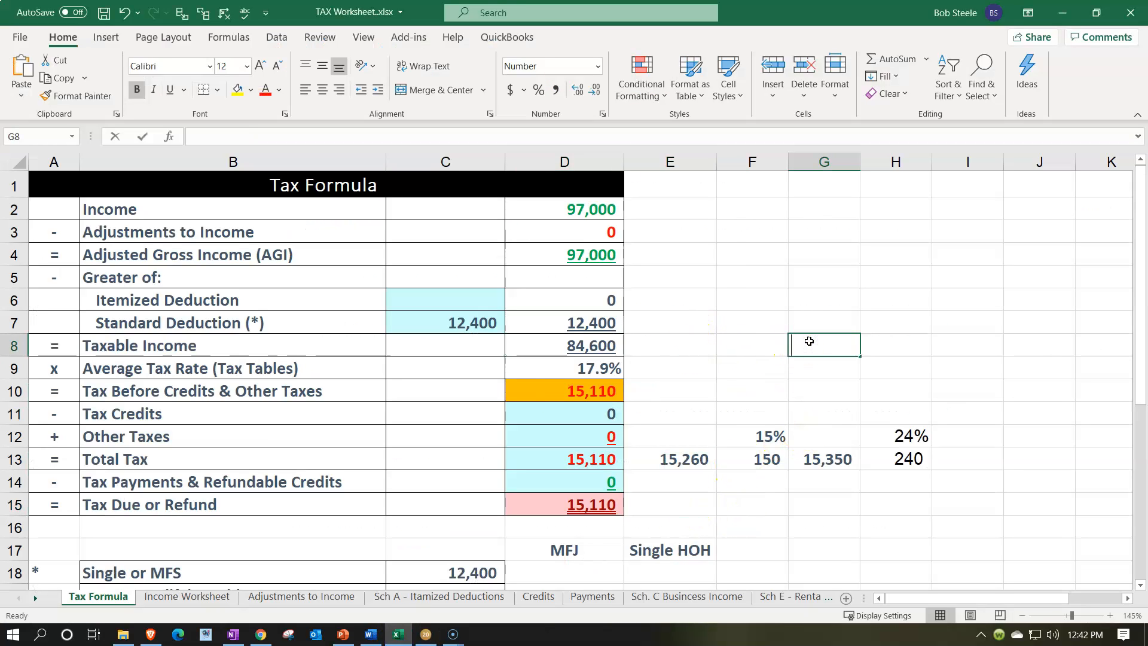
text(14408)
key(Return)
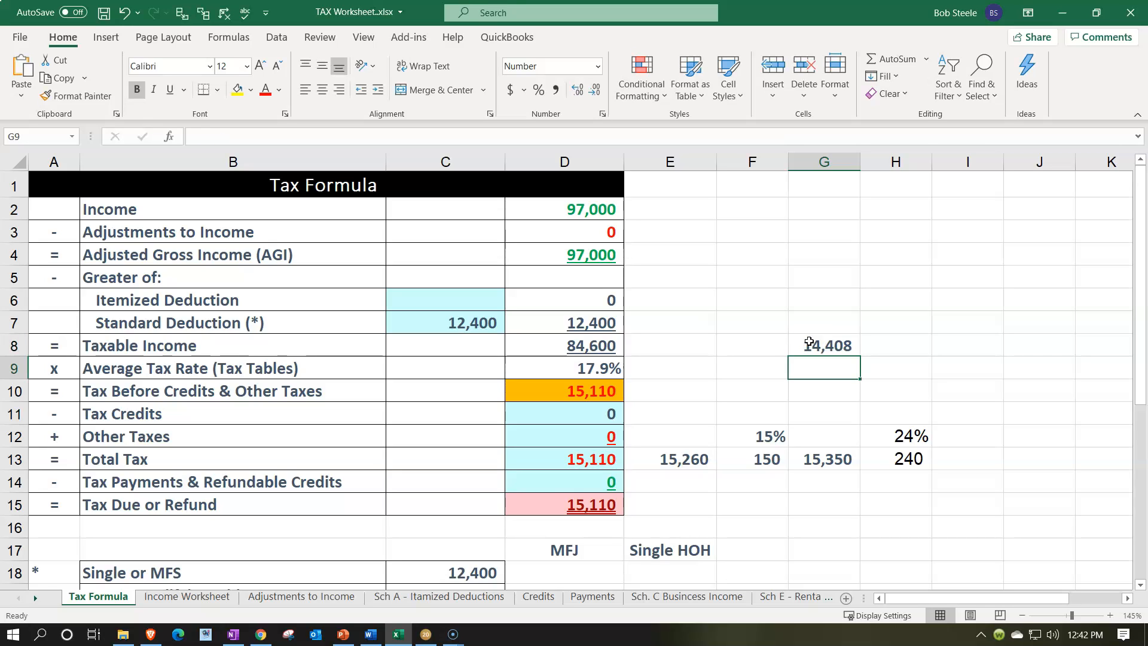
Compute the difference between the worksheet's total tax and G8 in H8 with the formula =D13-G8
click(903, 342)
text(+)
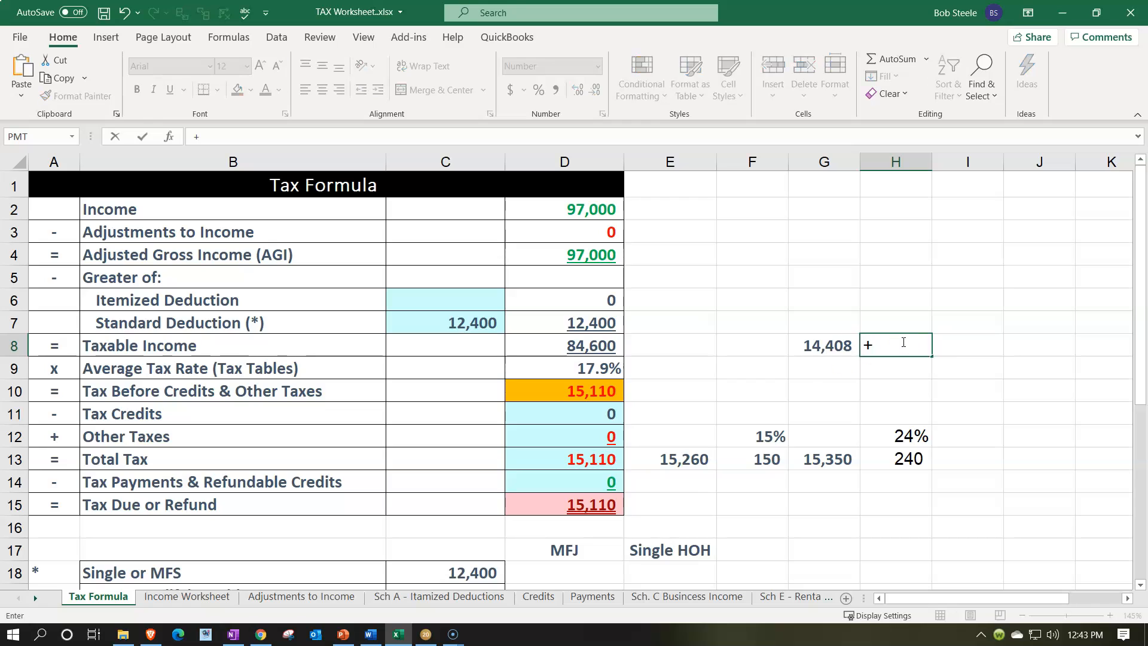
click(601, 450)
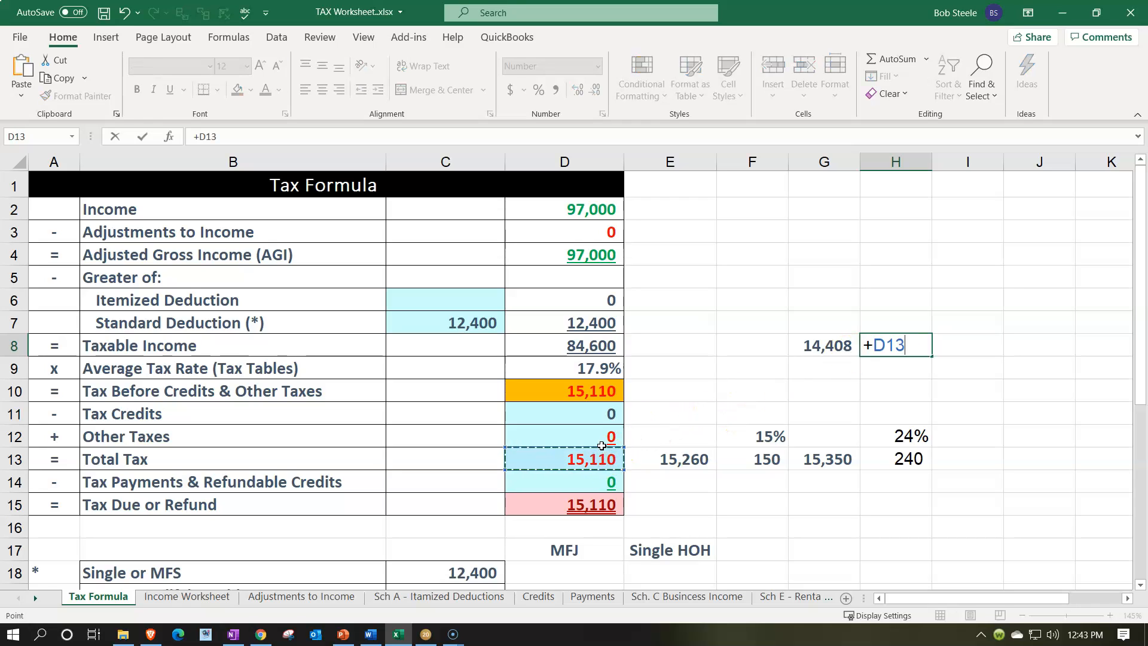
text(-G8)
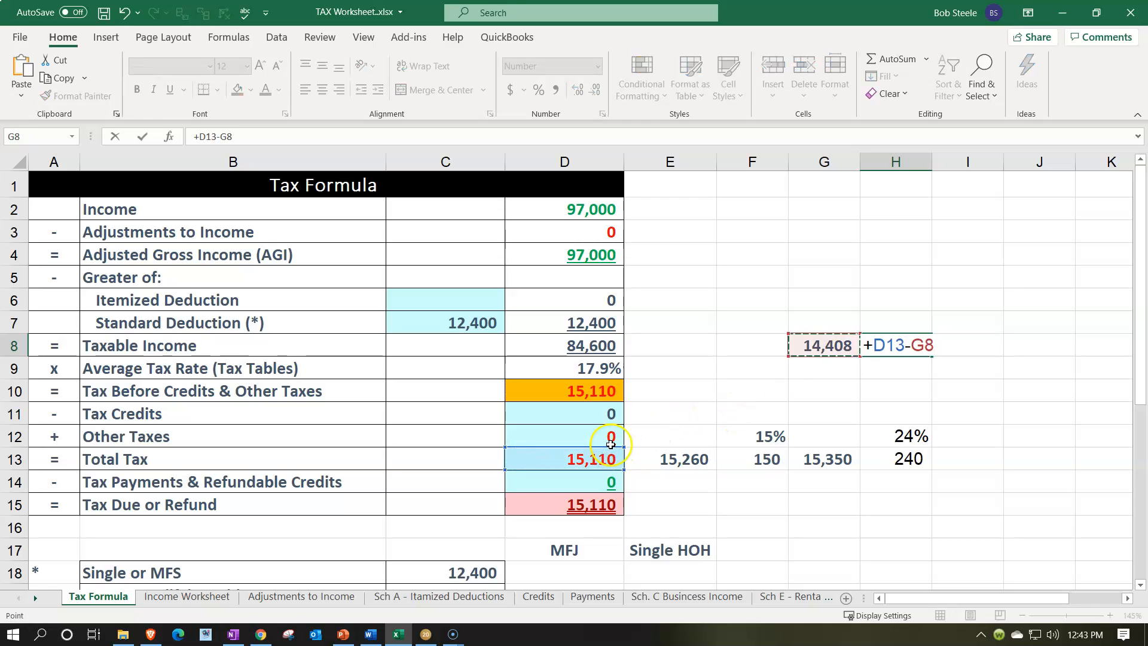
key(Return)
Divide the H8 difference by 3,000 in H7 and format the result as a percentage
key(Up)
key(Up)
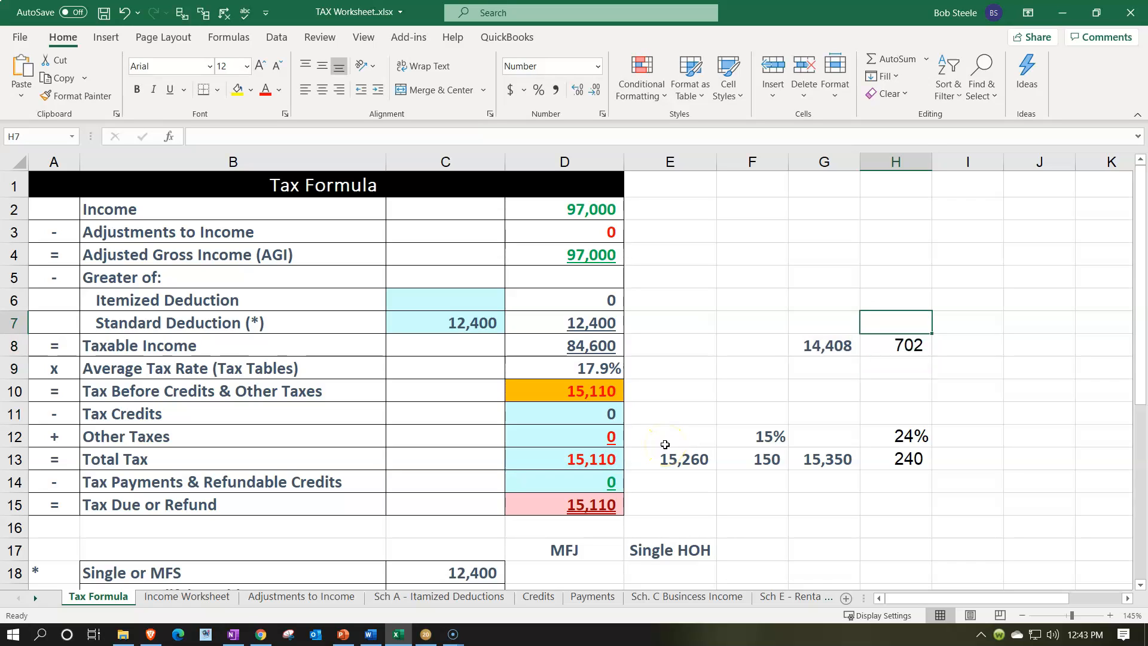
text(=)
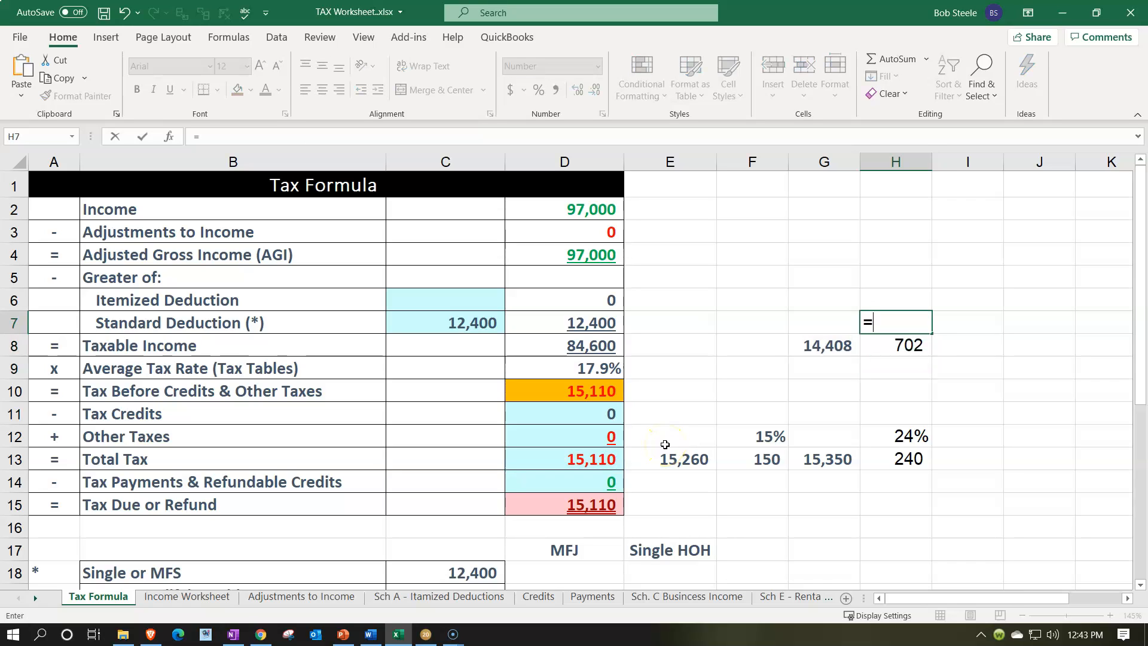
key(Down)
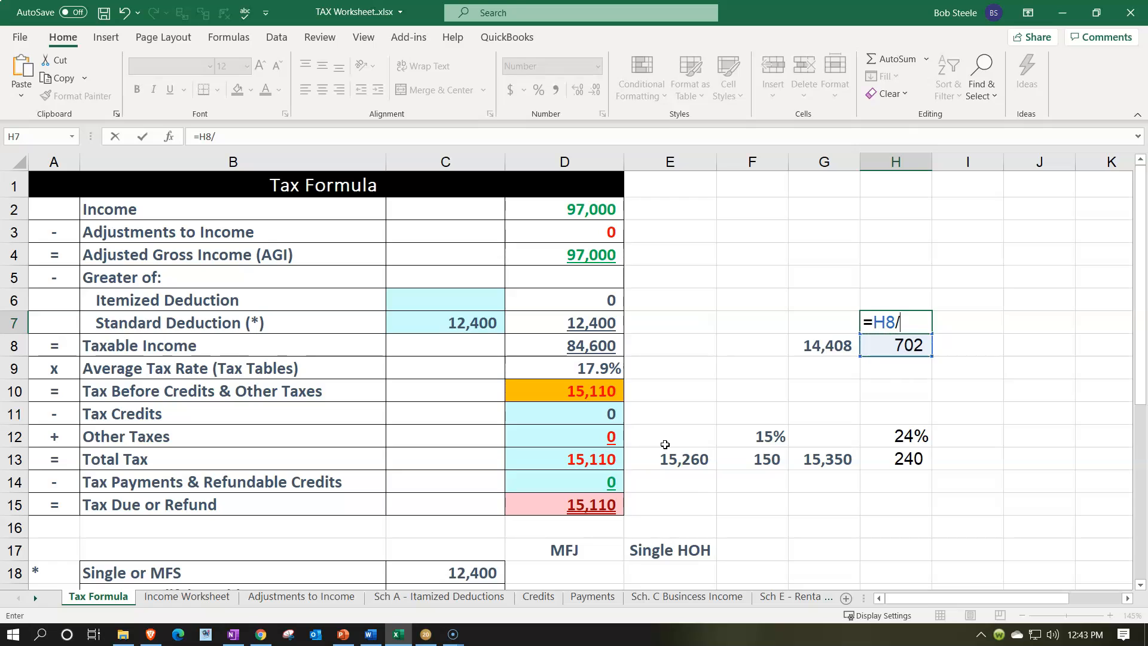
key(ctrl+Return)
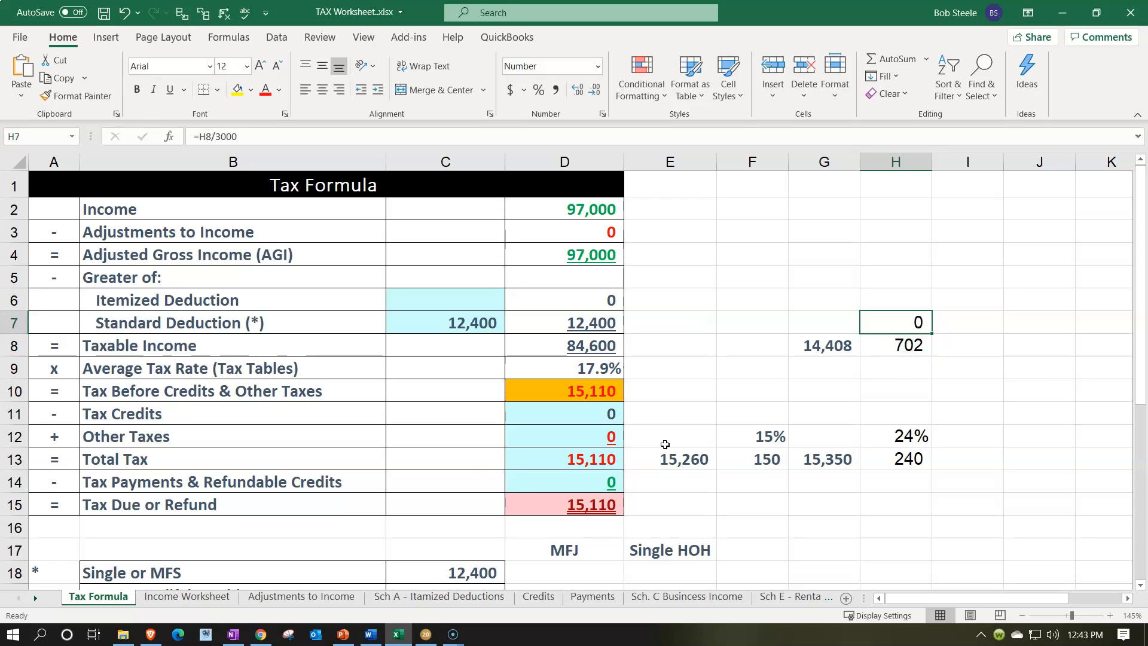
click(538, 94)
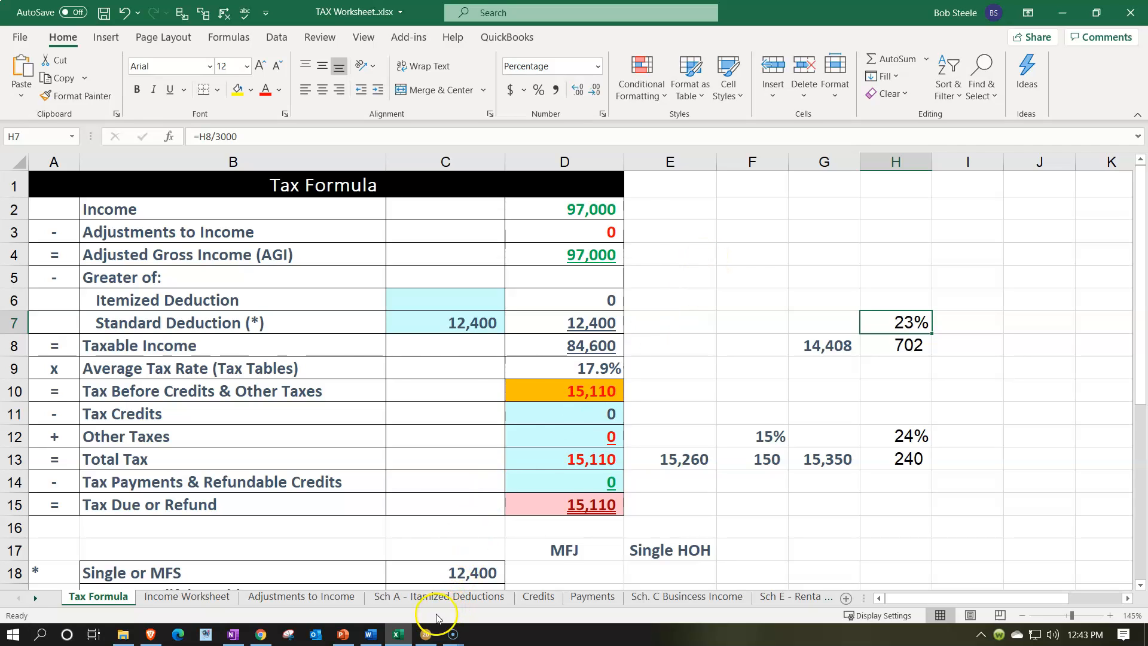
Review the Federal Income Tax Summary in Lacerte
click(426, 635)
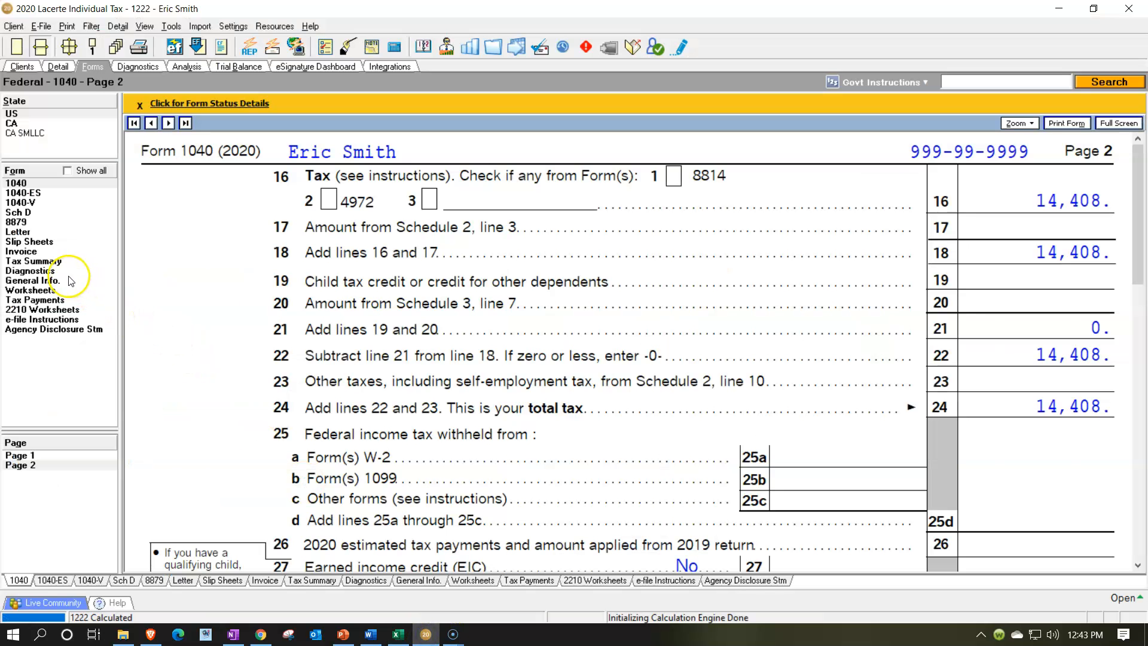
click(52, 261)
scroll(546, 393, up, 3)
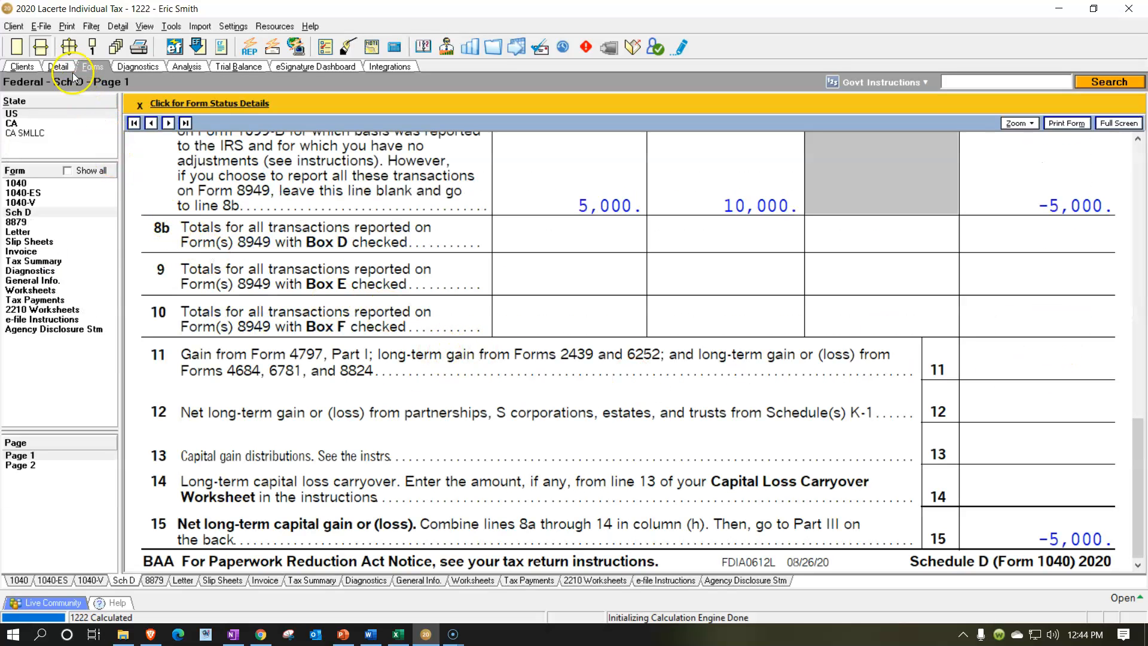
Change Stock 1's sales price to 10,000 and its cost or basis to 2,000 in the dispositions grid
click(69, 68)
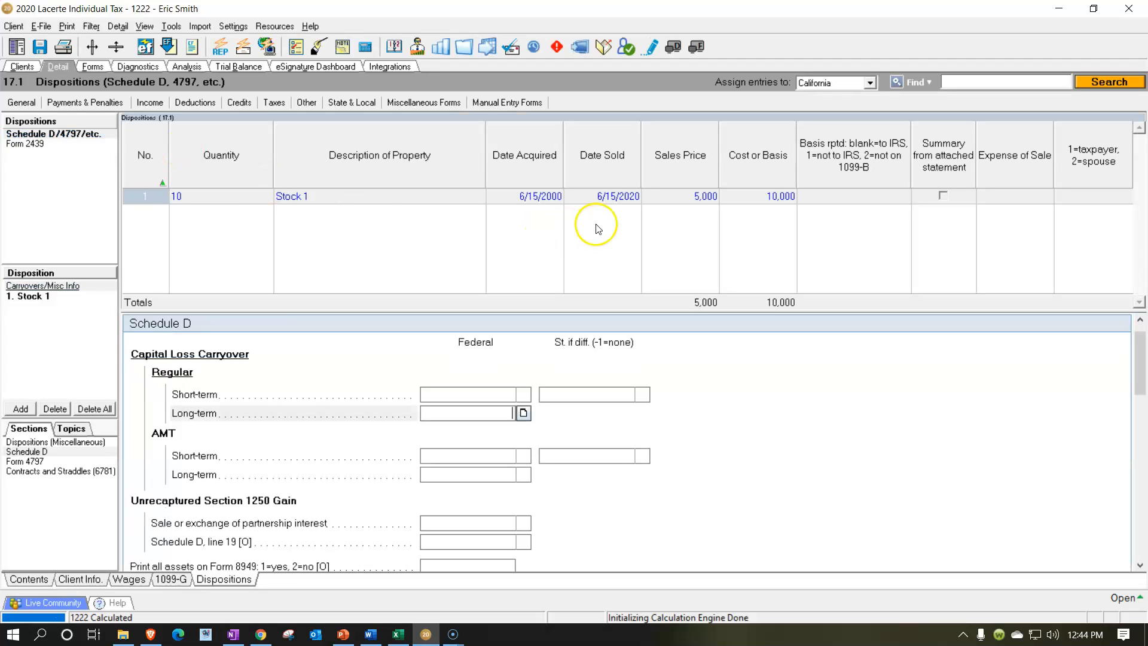
click(534, 200)
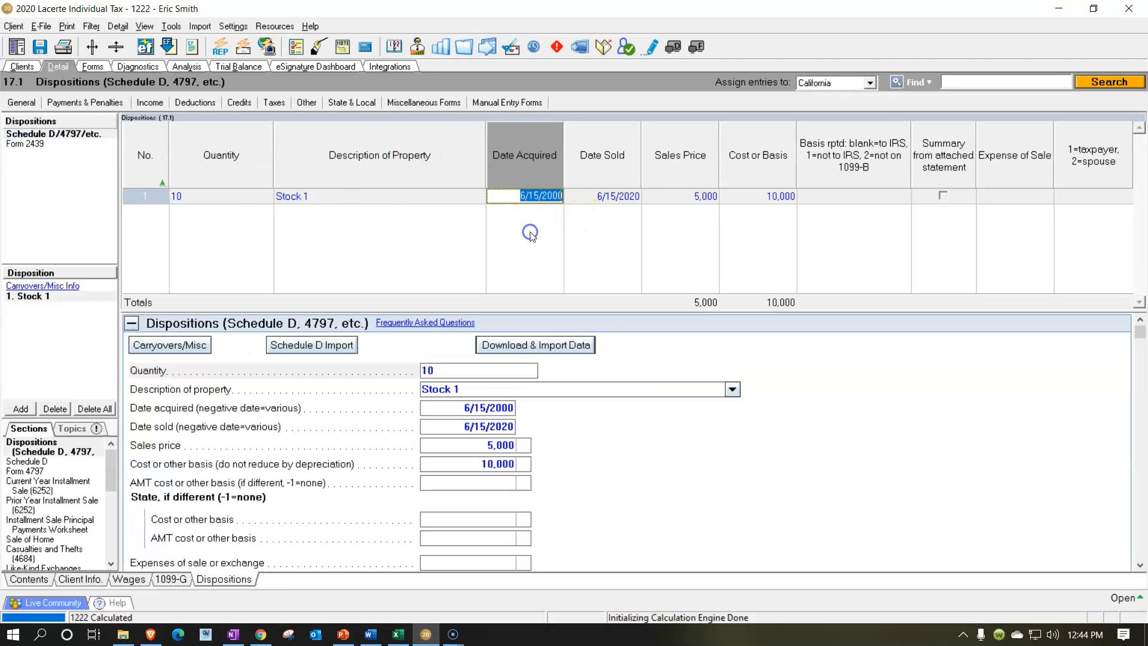
key(Tab)
key(Tab)
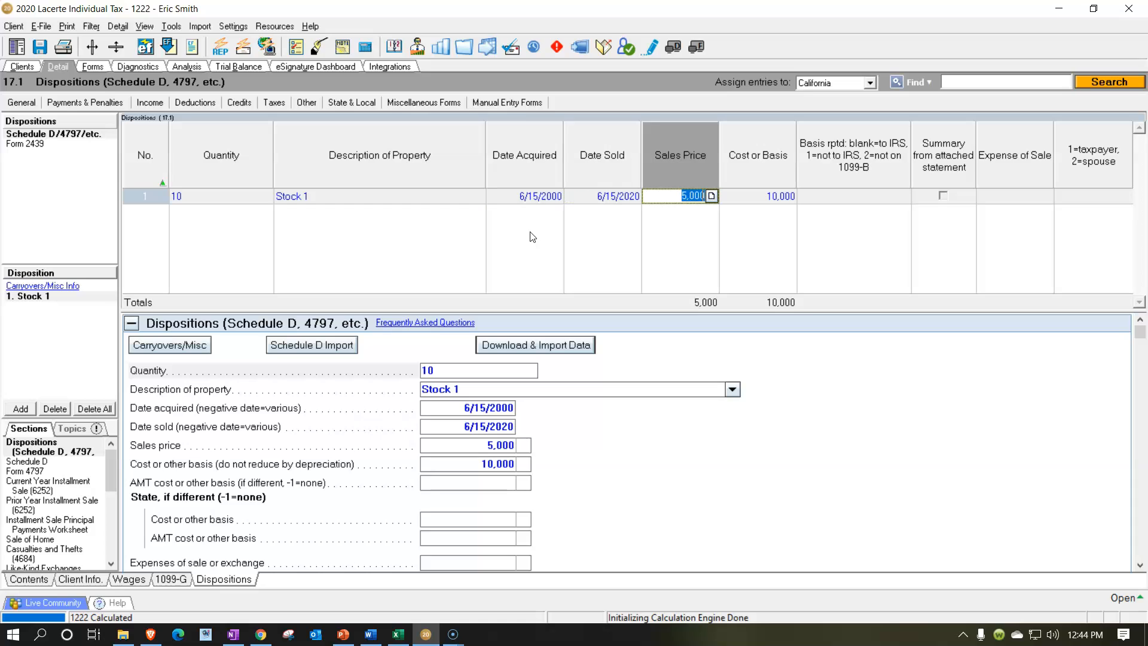
text(10,000)
key(Tab)
text(2,00)
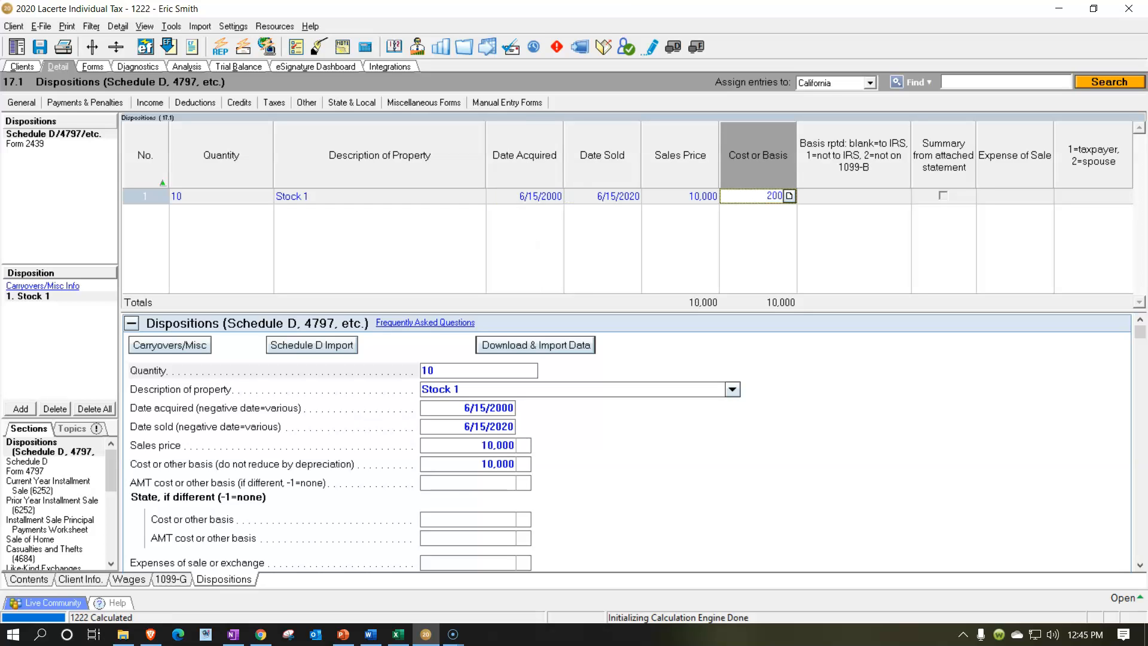
text(0)
key(Tab)
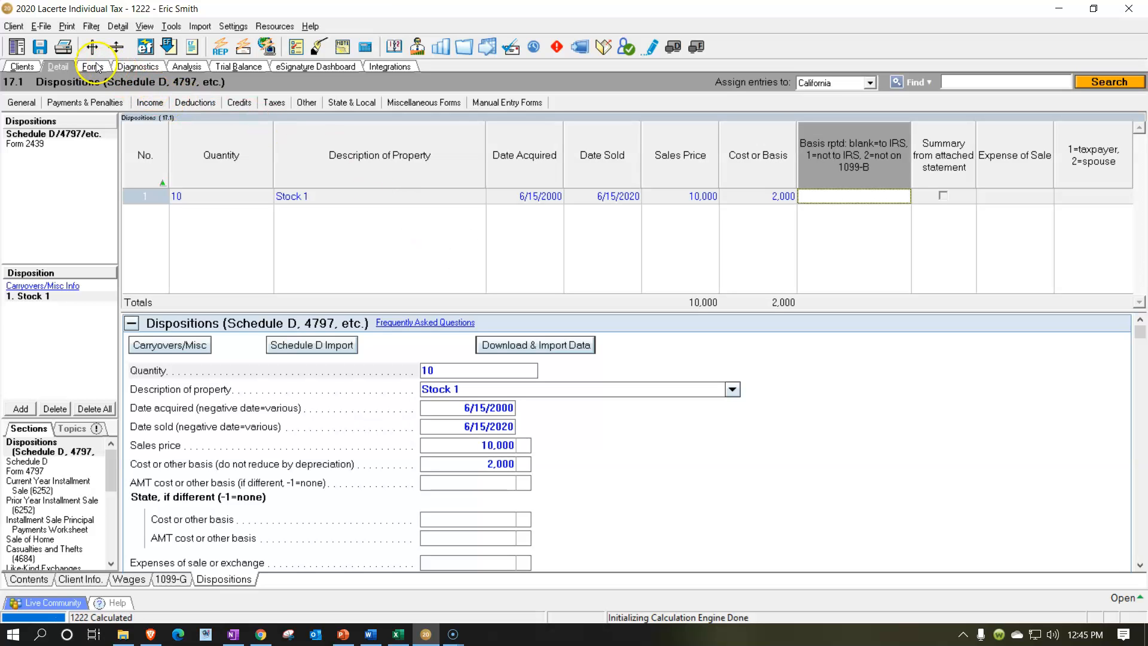
Jump from Schedule D line 14 to its input and enter a 7,000 long-term regular capital loss carryover
click(94, 67)
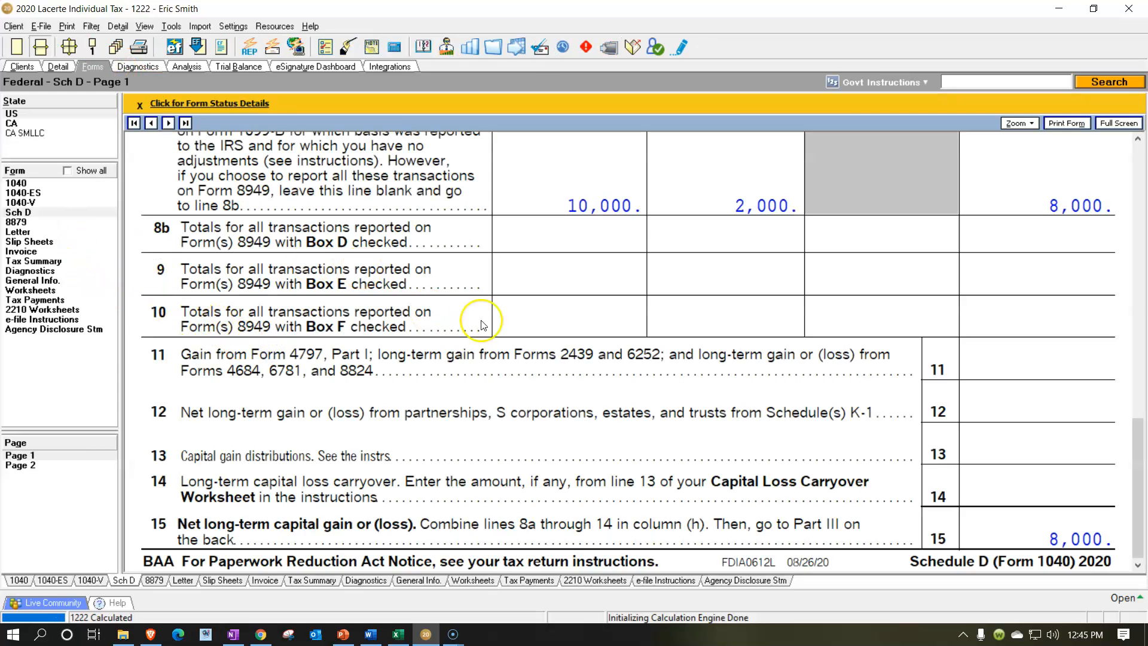
scroll(638, 329, up, 10)
scroll(638, 329, down, 10)
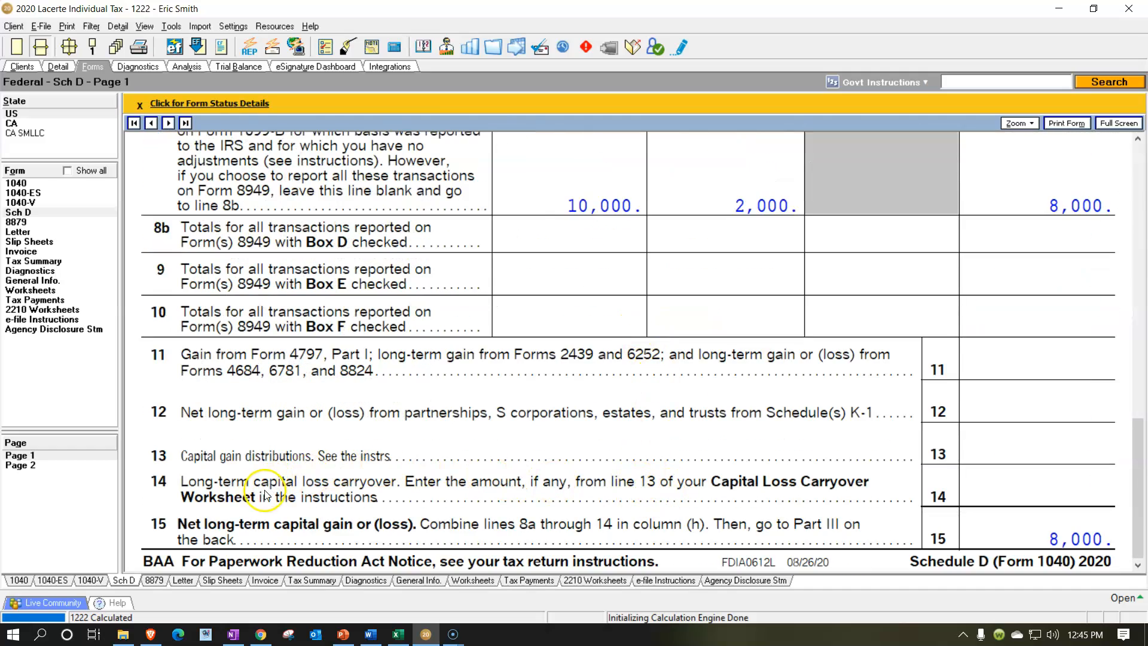
right_click(997, 503)
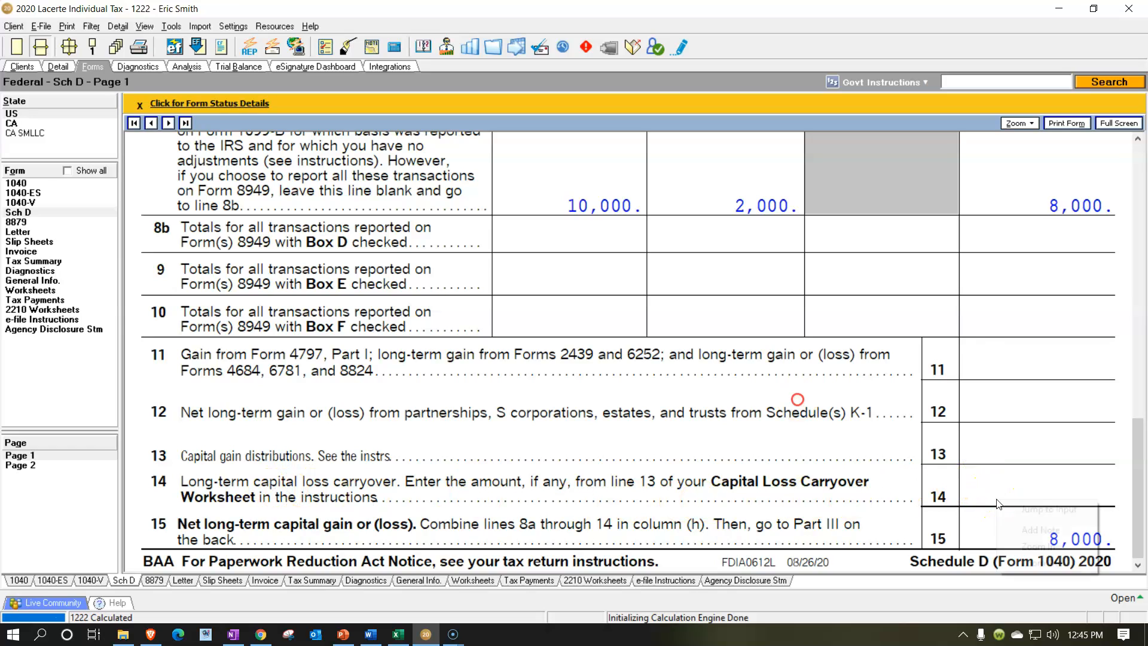
click(1013, 508)
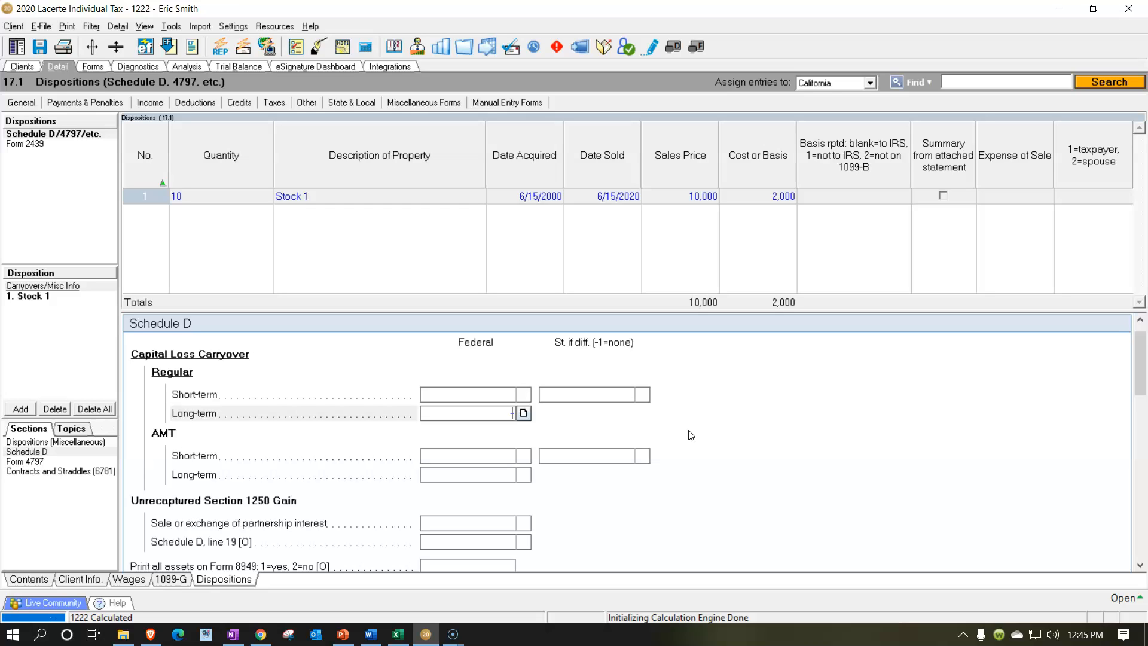
key(Return)
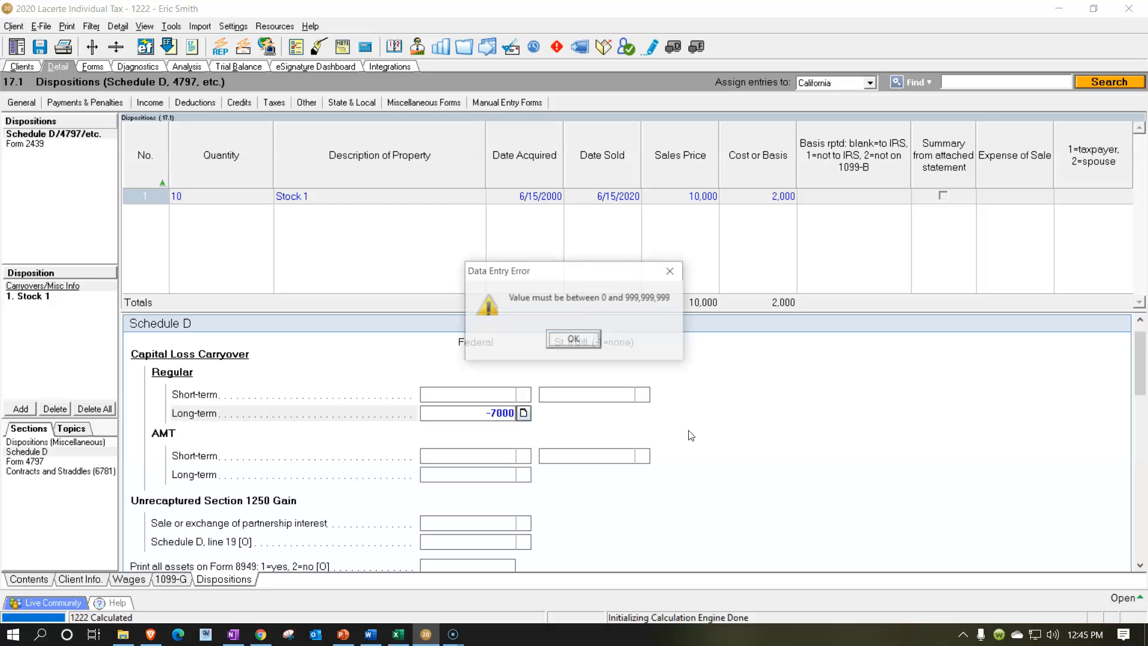
click(671, 271)
text(7,00)
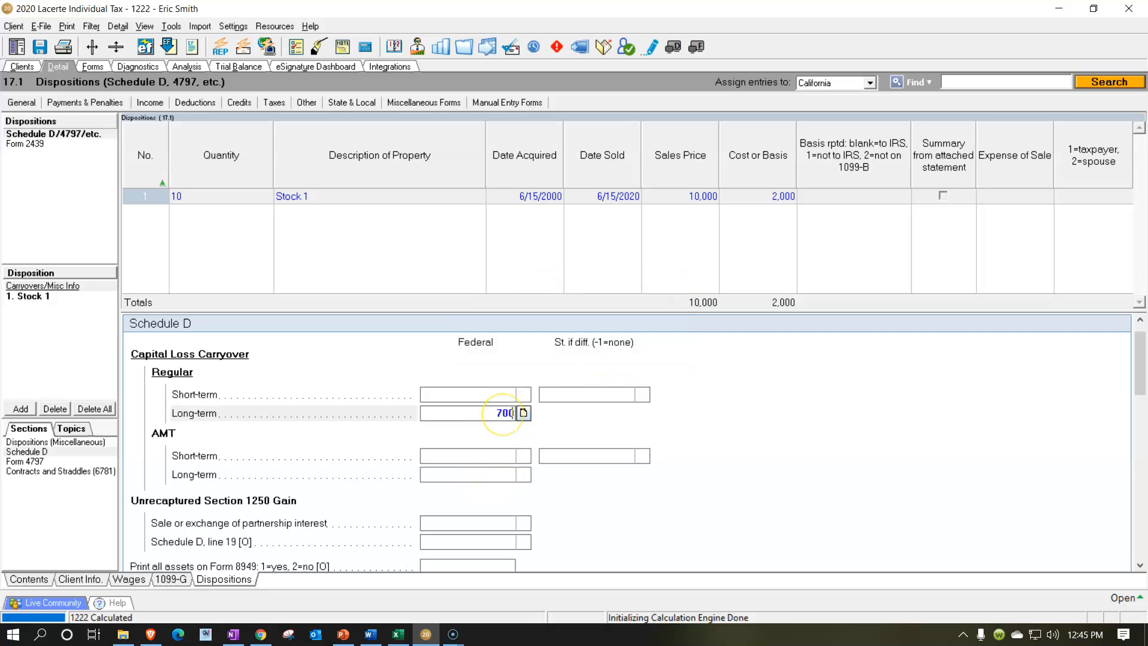
text(0)
key(Return)
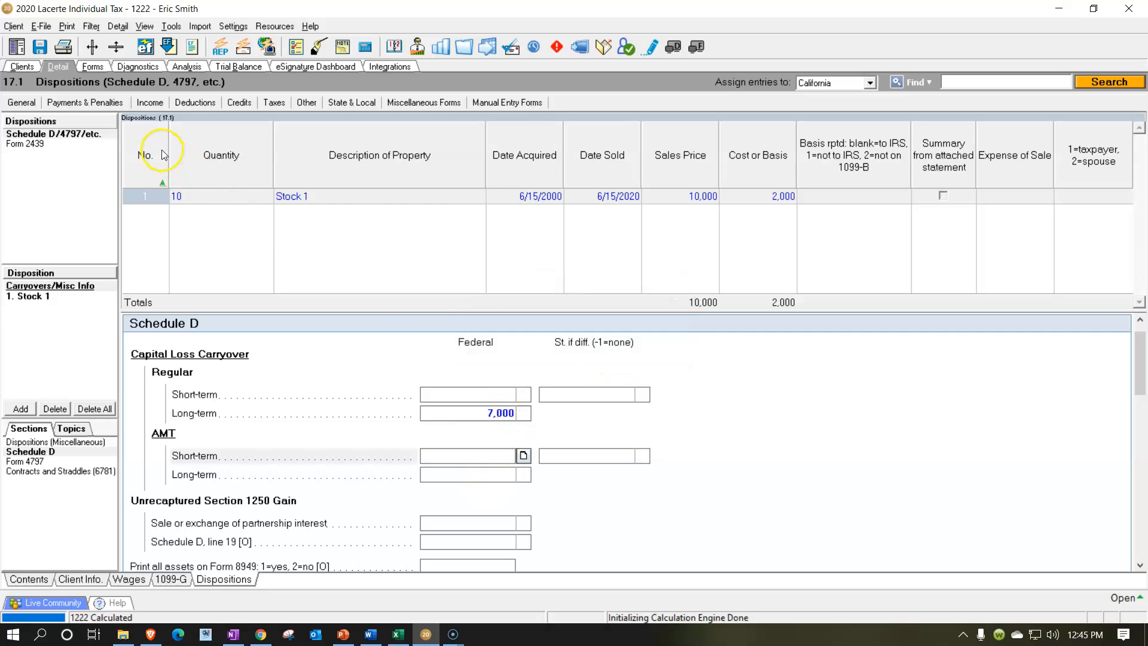
Set the long-term regular capital loss carryover to 15,000
click(92, 66)
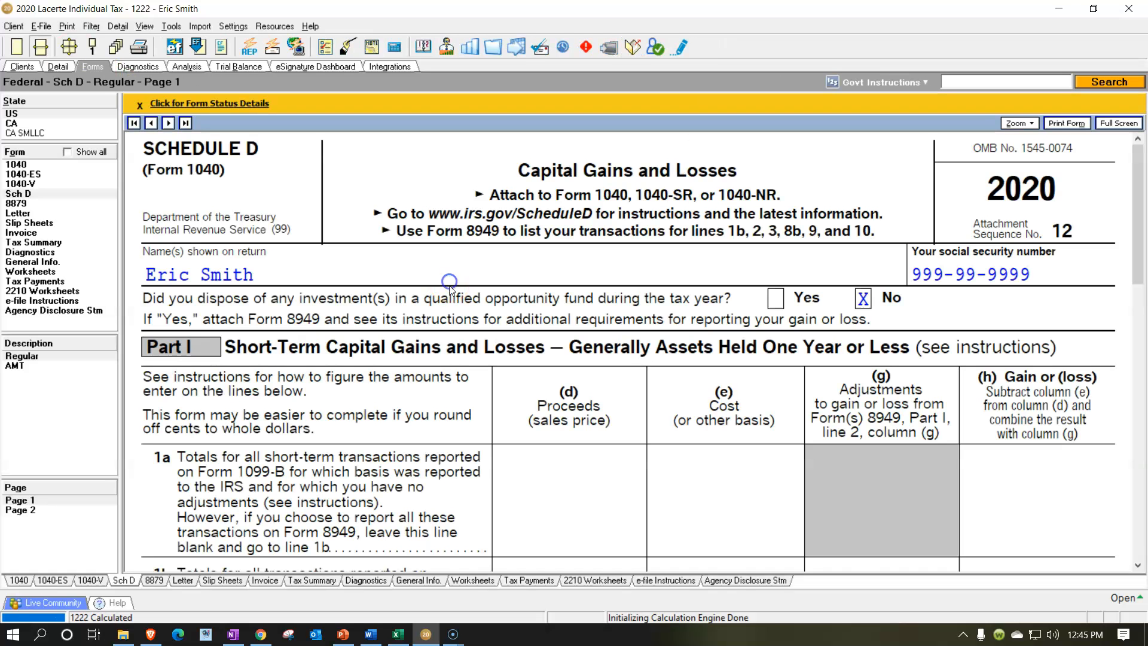
scroll(477, 336, down, 10)
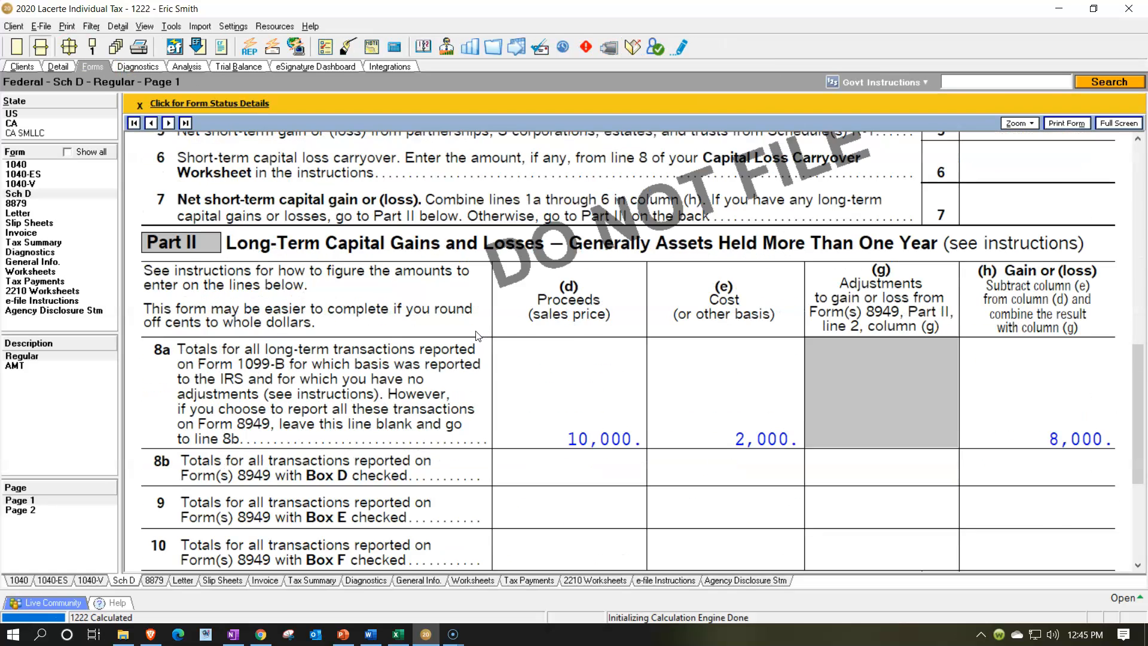
scroll(476, 337, down, 1)
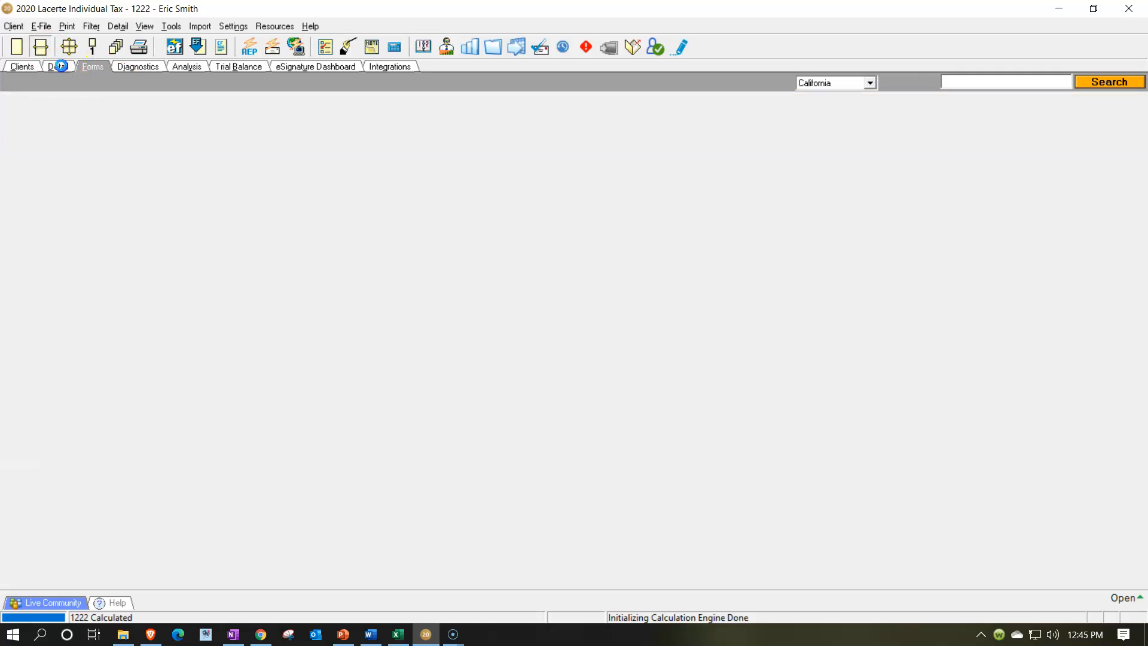
click(69, 47)
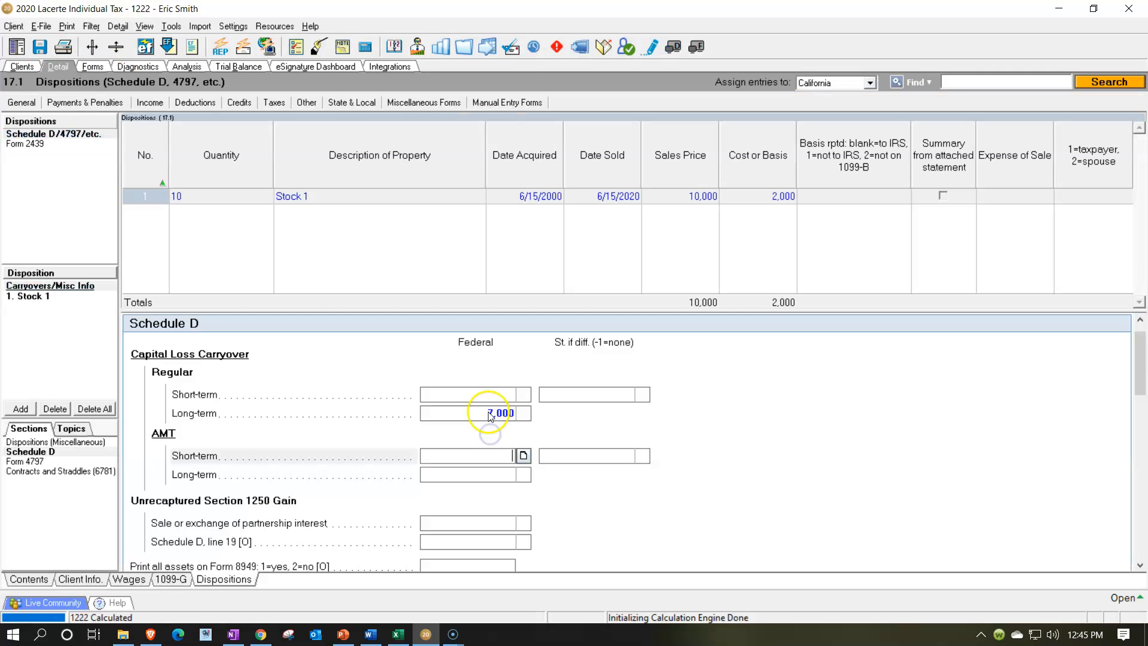
click(444, 414)
text(15,000)
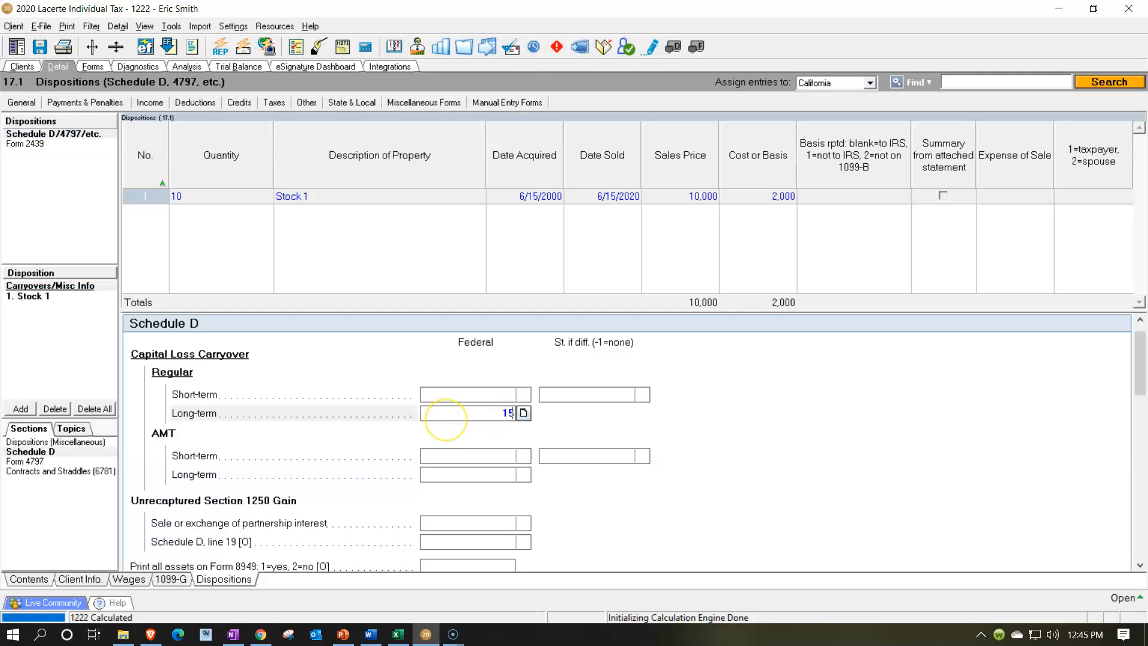
key(Return)
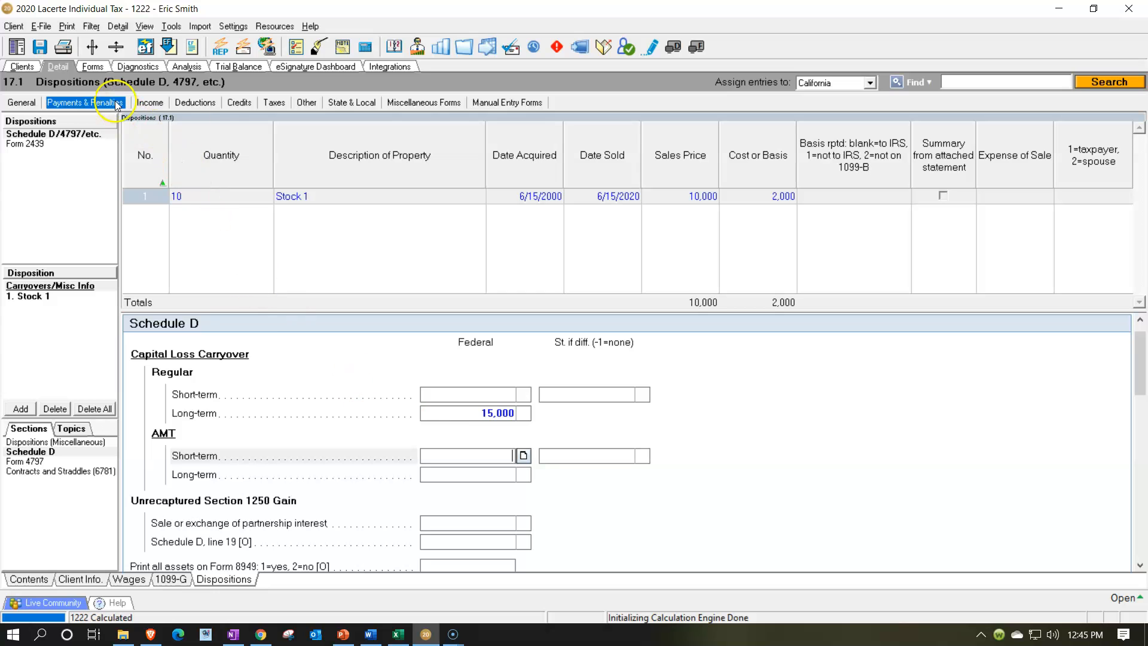
Review Schedule D pages 1 and 2, lines 14 through 21, for the capital loss carryover results
click(90, 67)
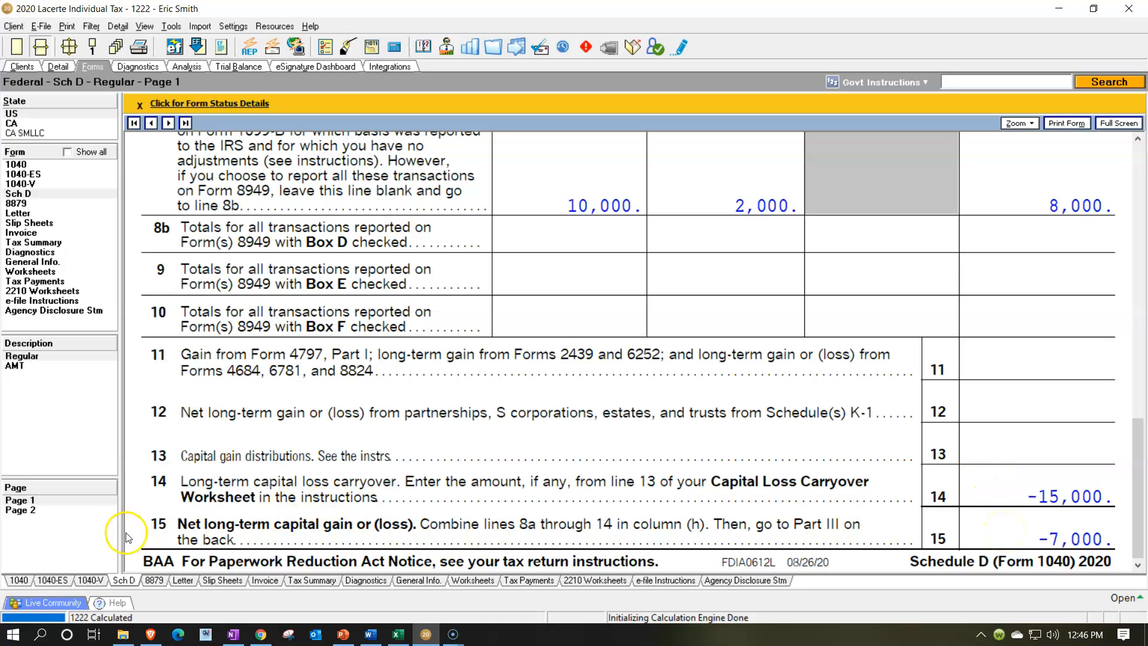
click(55, 514)
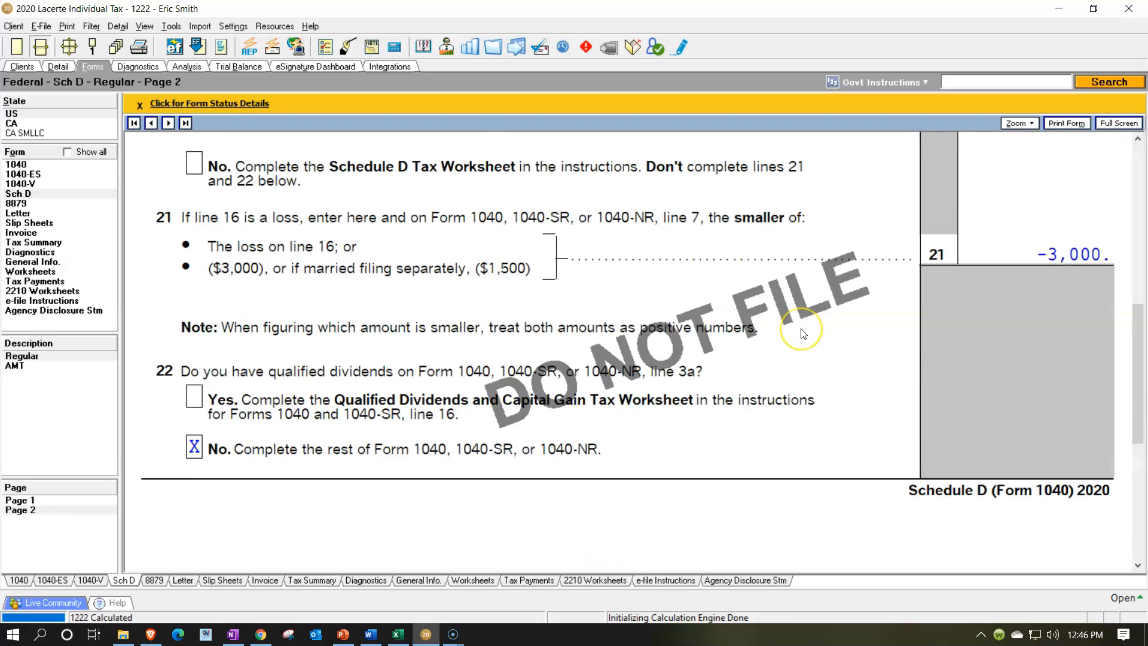
scroll(790, 299, up, 10)
click(959, 247)
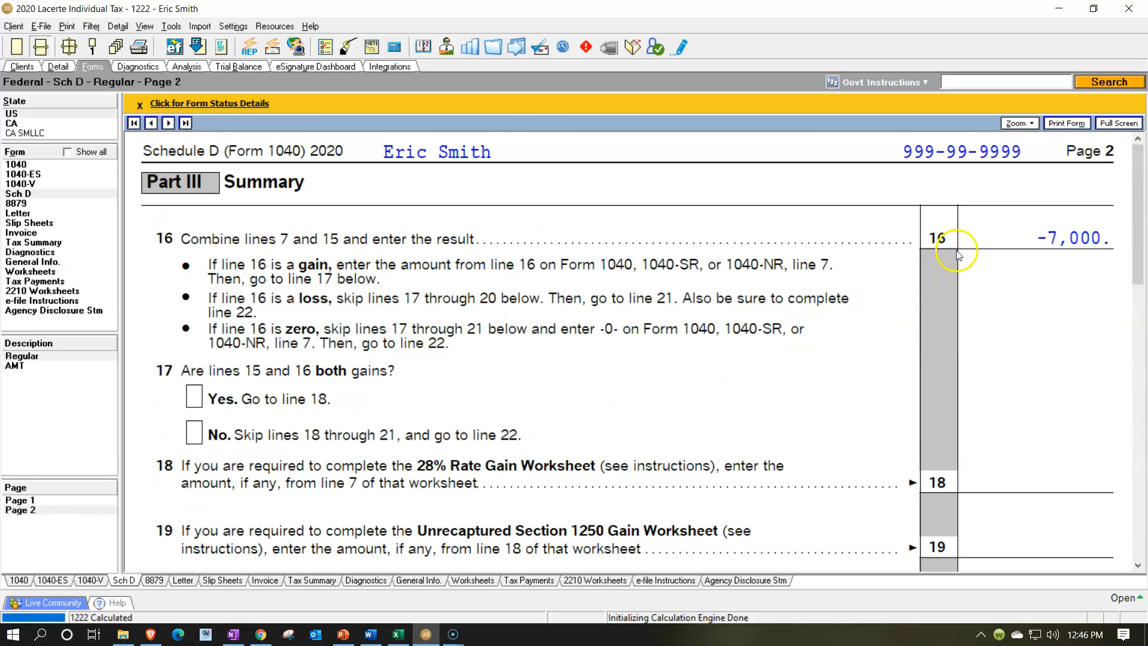
scroll(960, 257, down, 5)
click(994, 390)
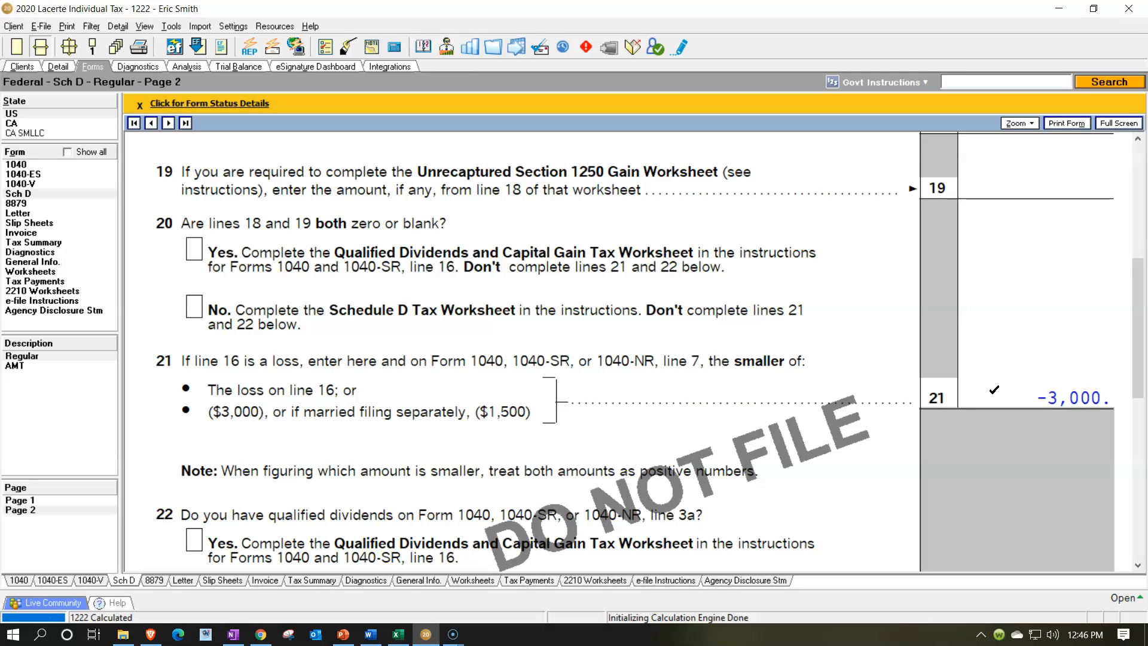
click(48, 508)
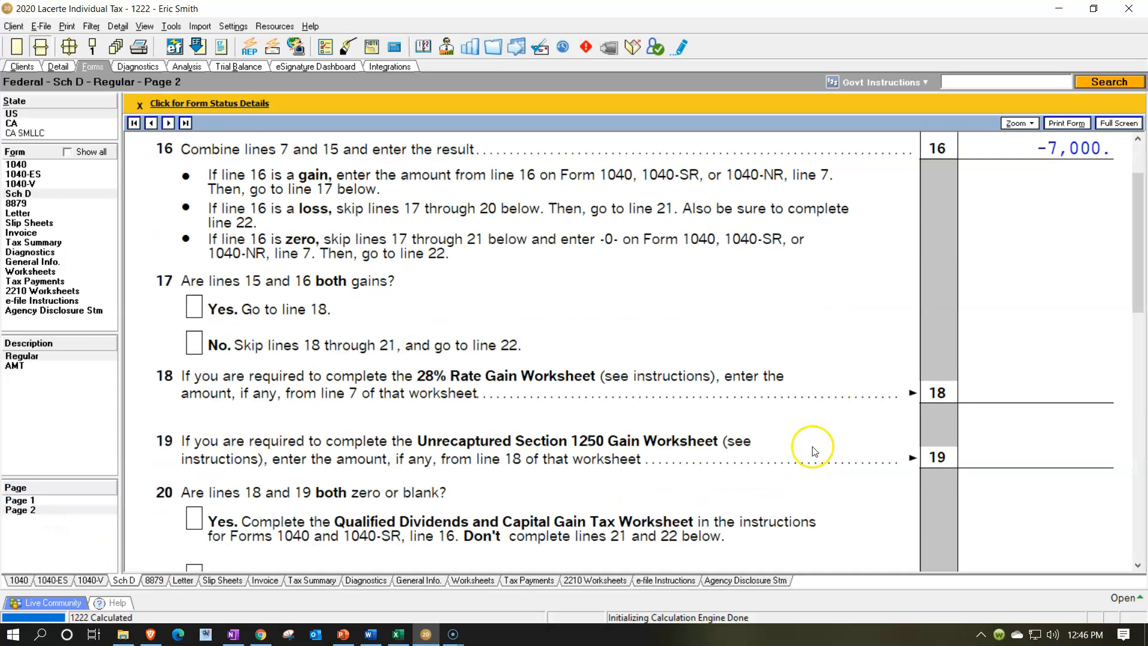
scroll(812, 450, down, 5)
click(37, 502)
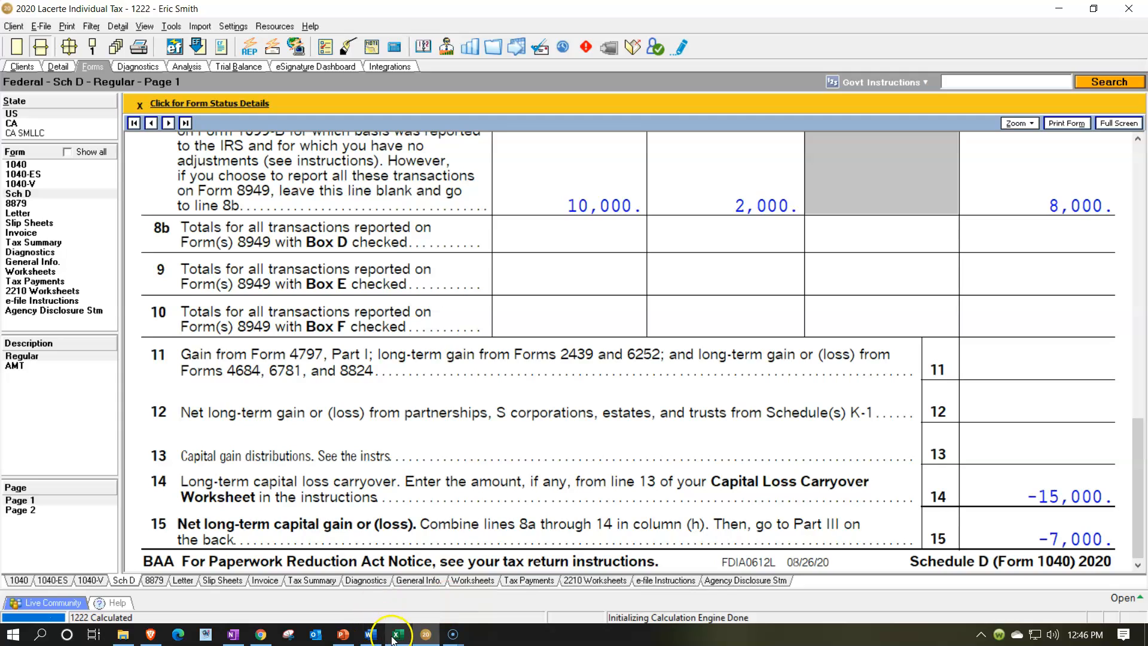
mouse_move(395, 641)
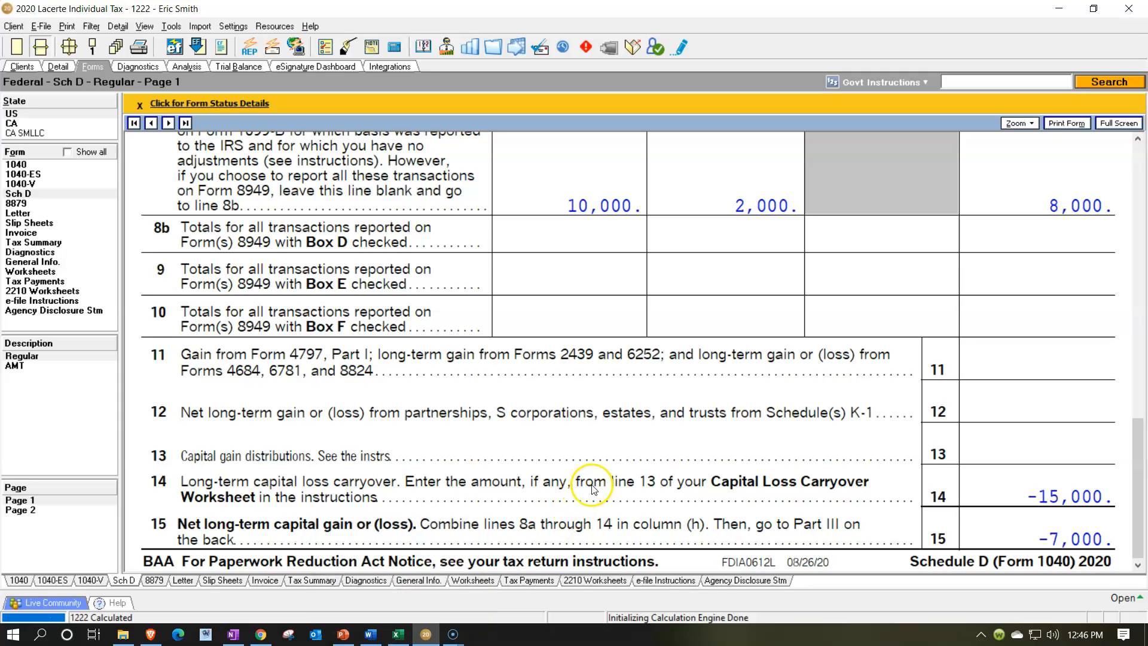